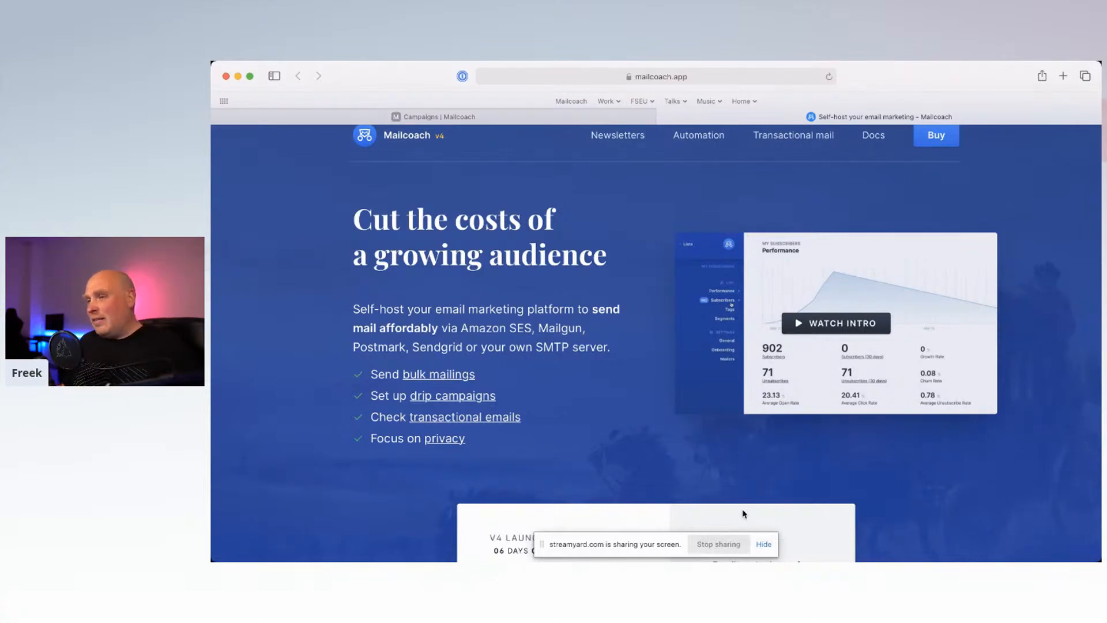
Step: Dismiss the screen-sharing notification and scroll through the Mailcoach website's home page
left_click(763, 545)
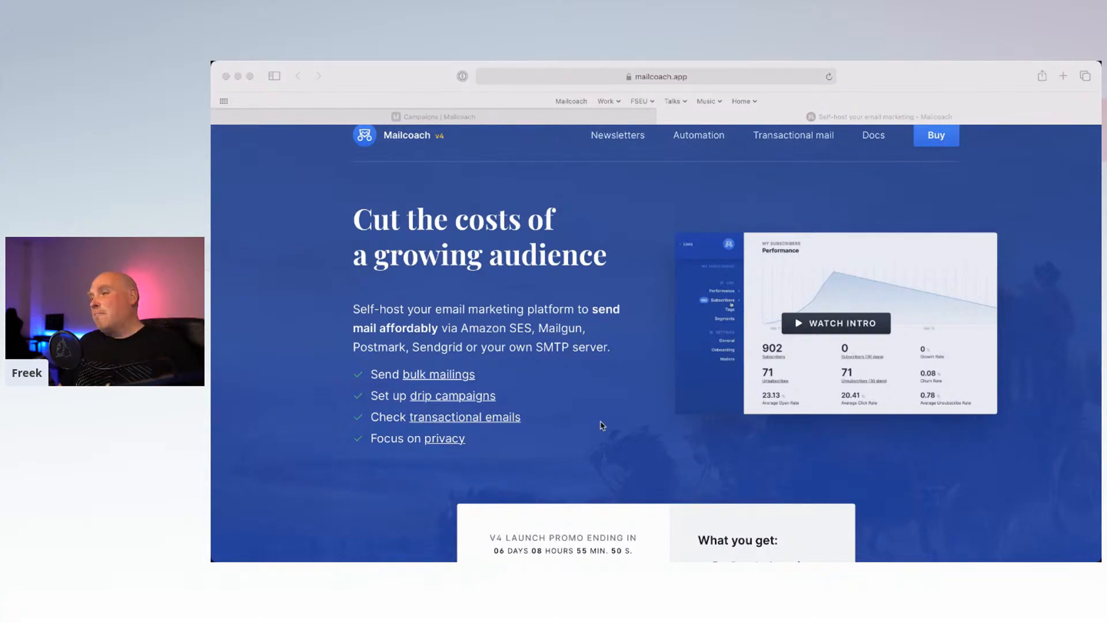
scroll(601, 425, "down", 15)
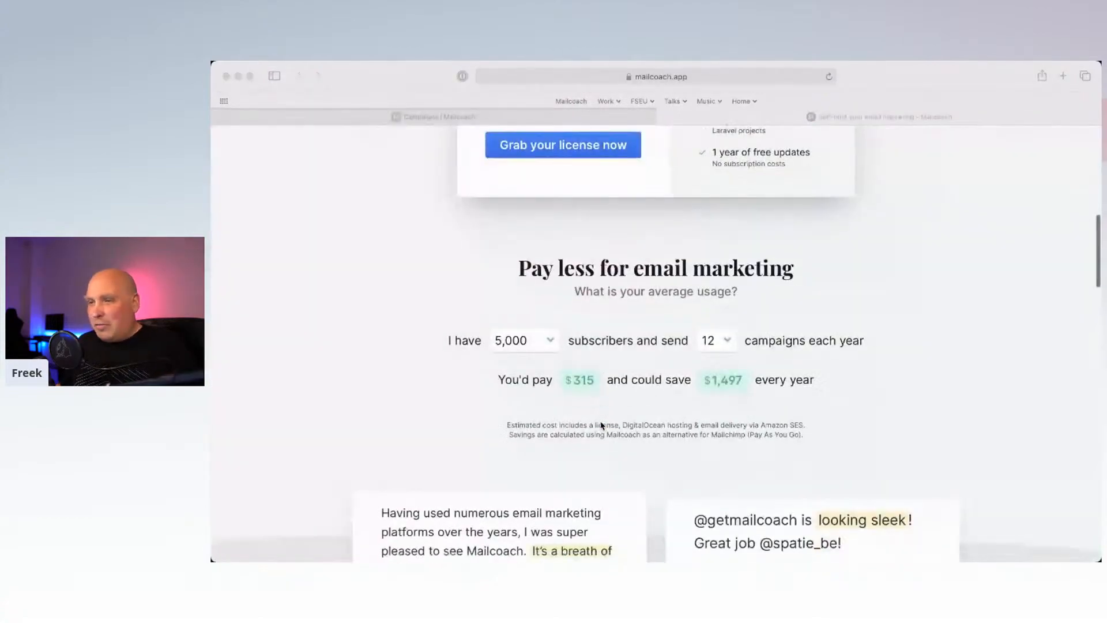
scroll(601, 426, "down", 15)
scroll(601, 425, "up", 8)
scroll(601, 426, "up", 10)
Step: Browse the Newsletters feature page on the Mailcoach website, then return to its home page
left_click(618, 151)
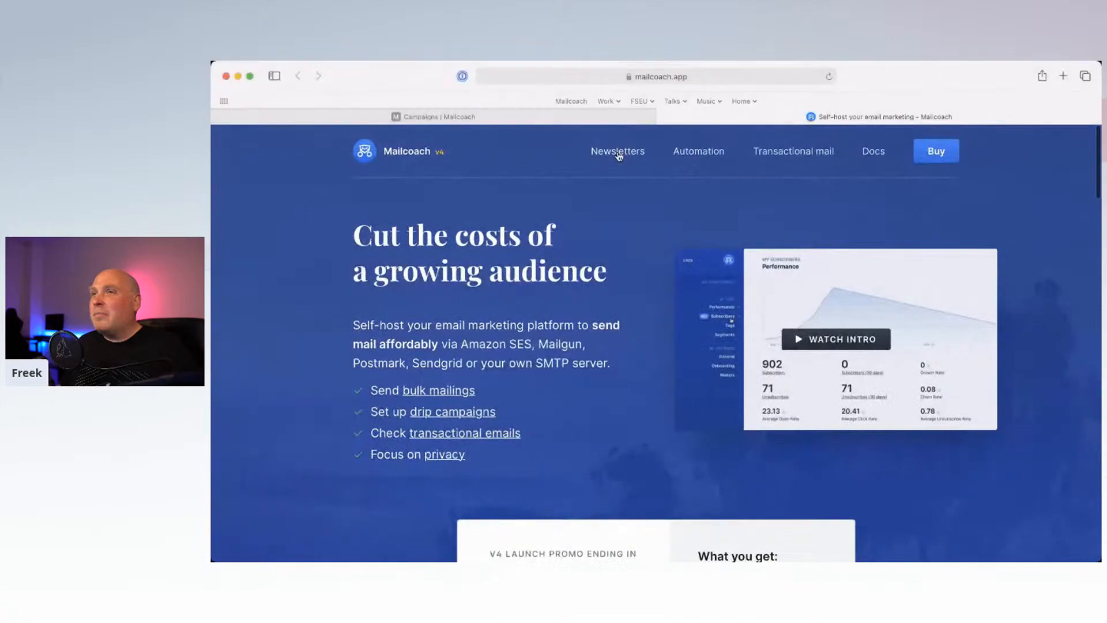
scroll(661, 353, "down", 10)
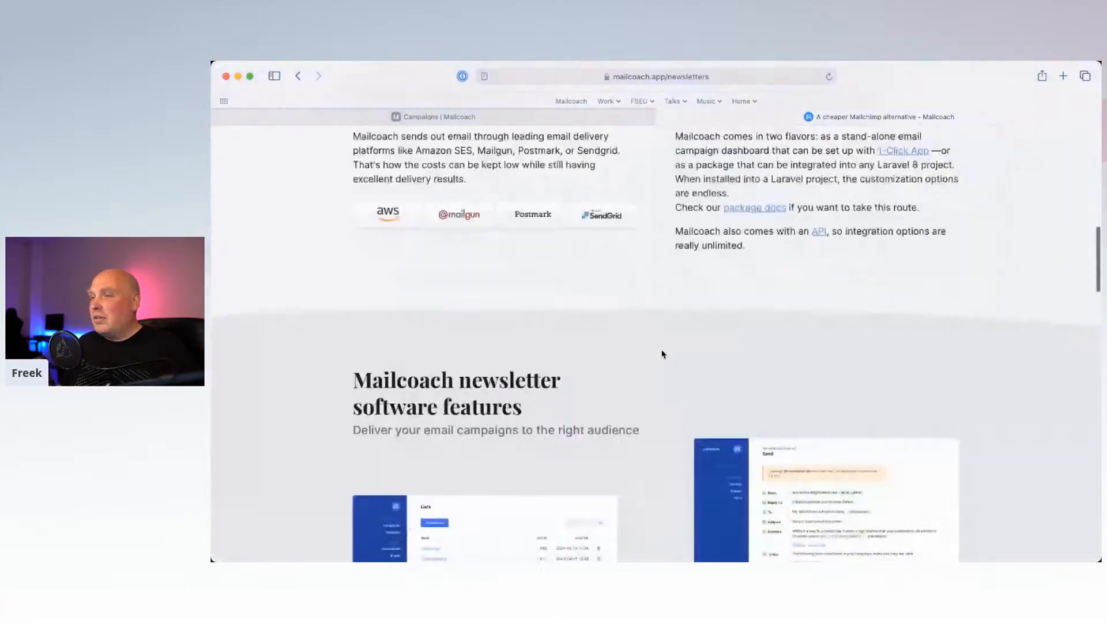
scroll(662, 353, "up", 1)
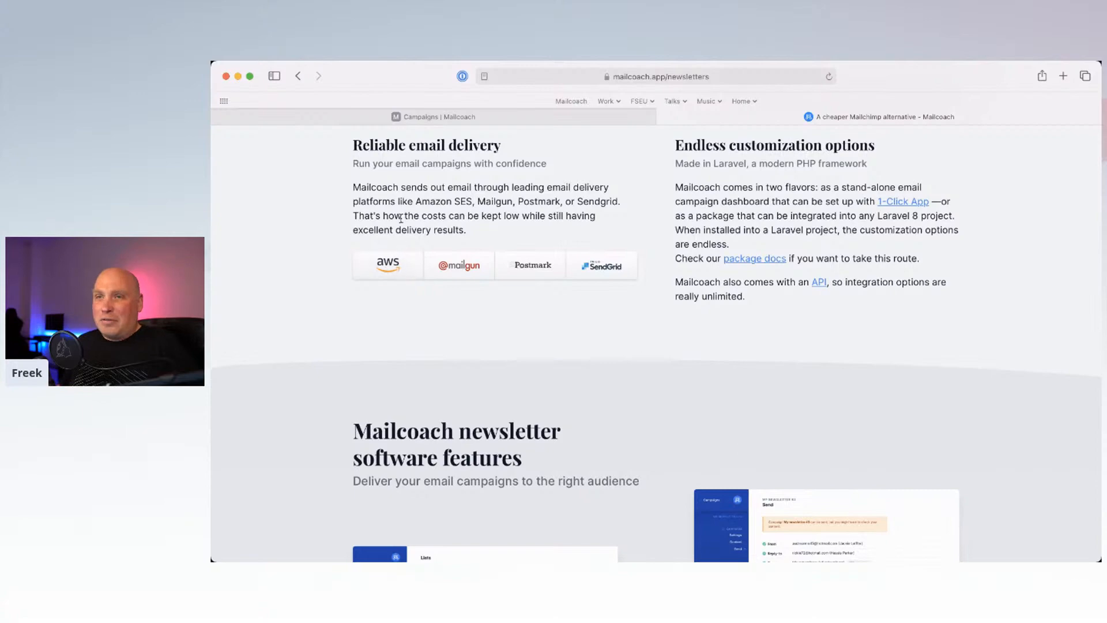
scroll(400, 216, "up", 3)
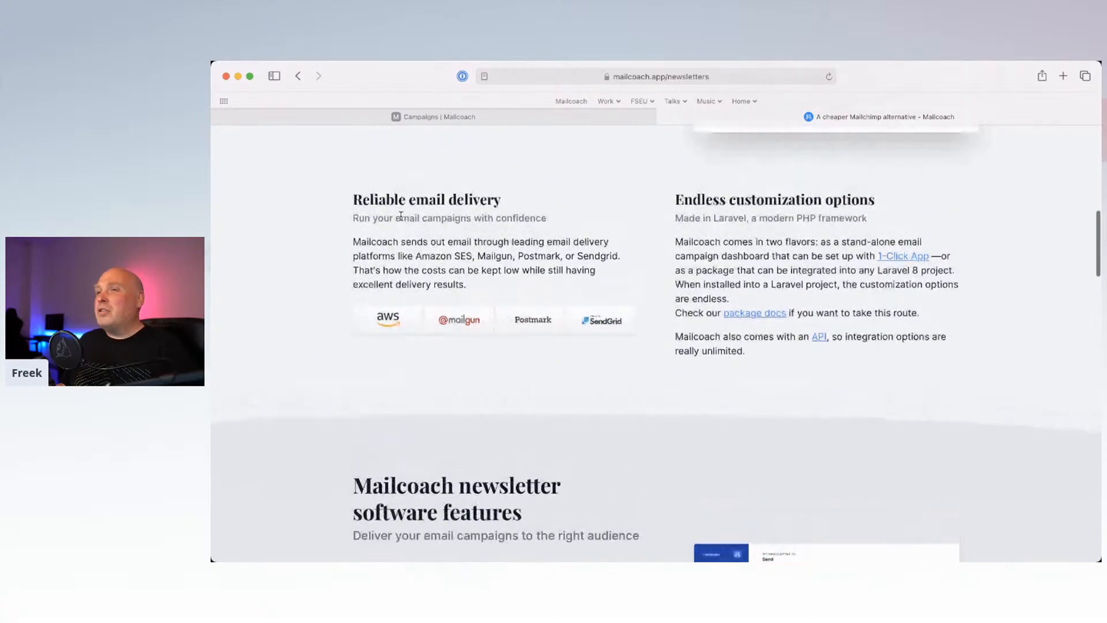
scroll(400, 215, "up", 10)
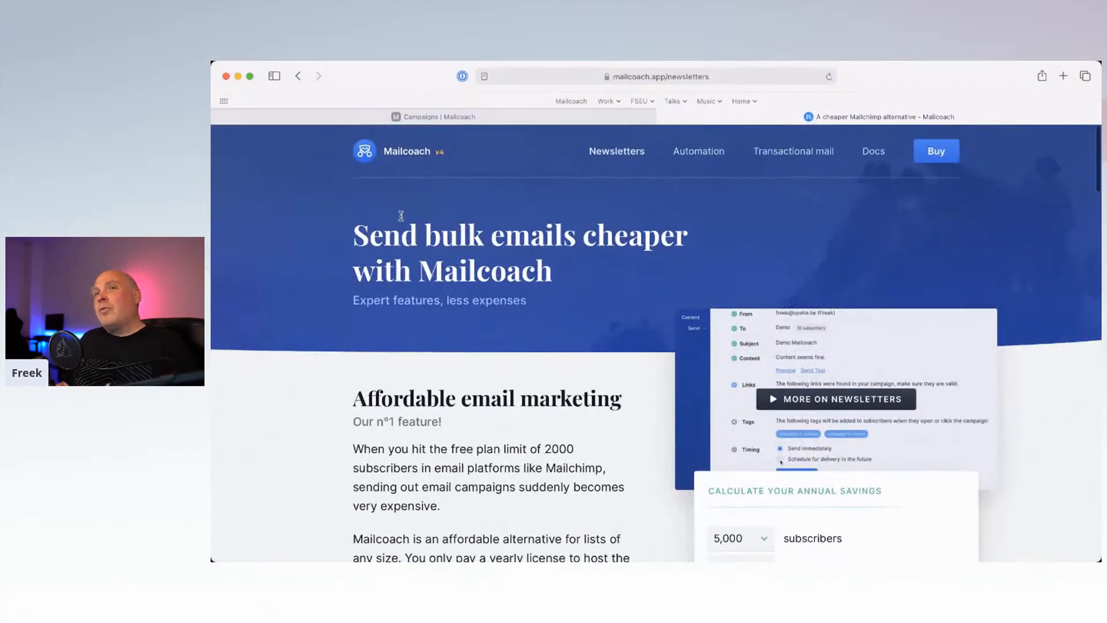
left_click(414, 155)
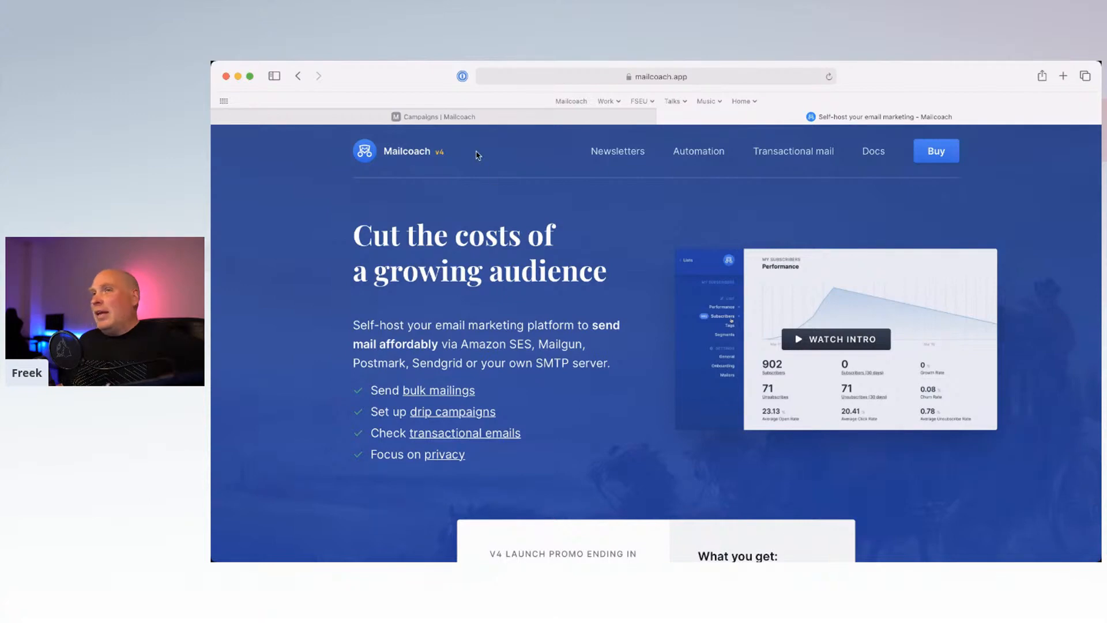
Step: Switch to the test app's Campaigns page, hide the favorites bar, and close the marketing website
mouse_move(479, 125)
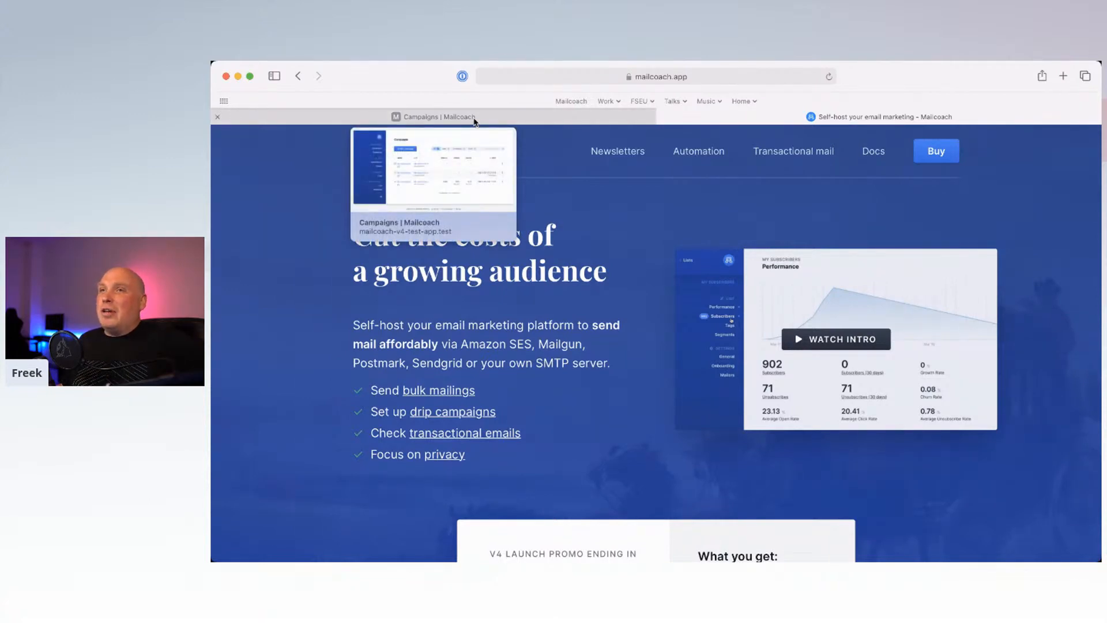
left_click(474, 118)
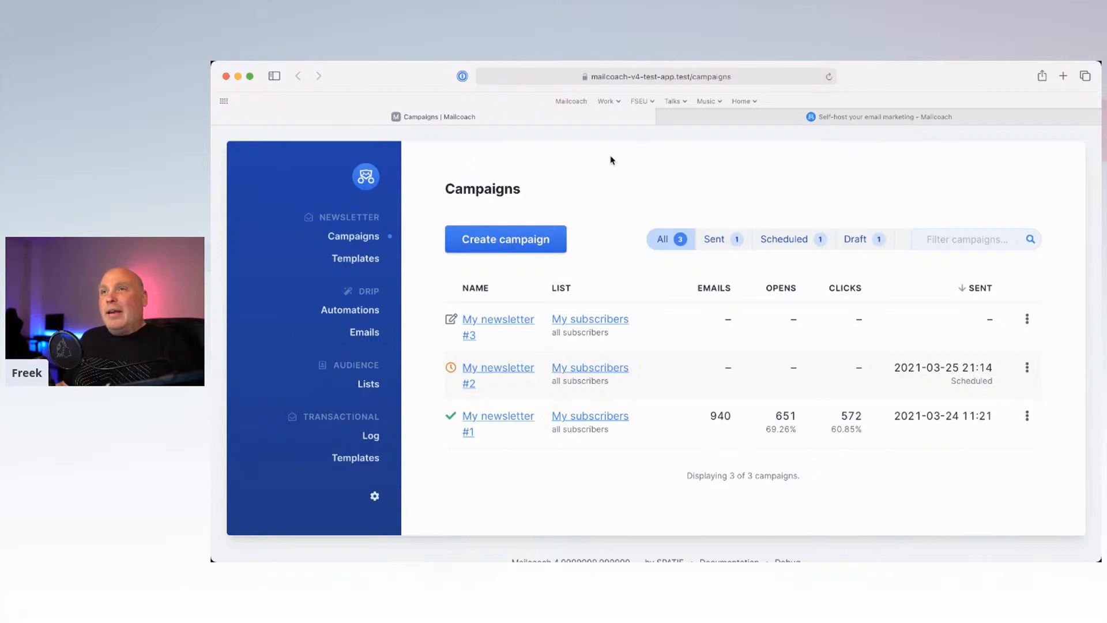
key("super+shift+b")
mouse_move(662, 102)
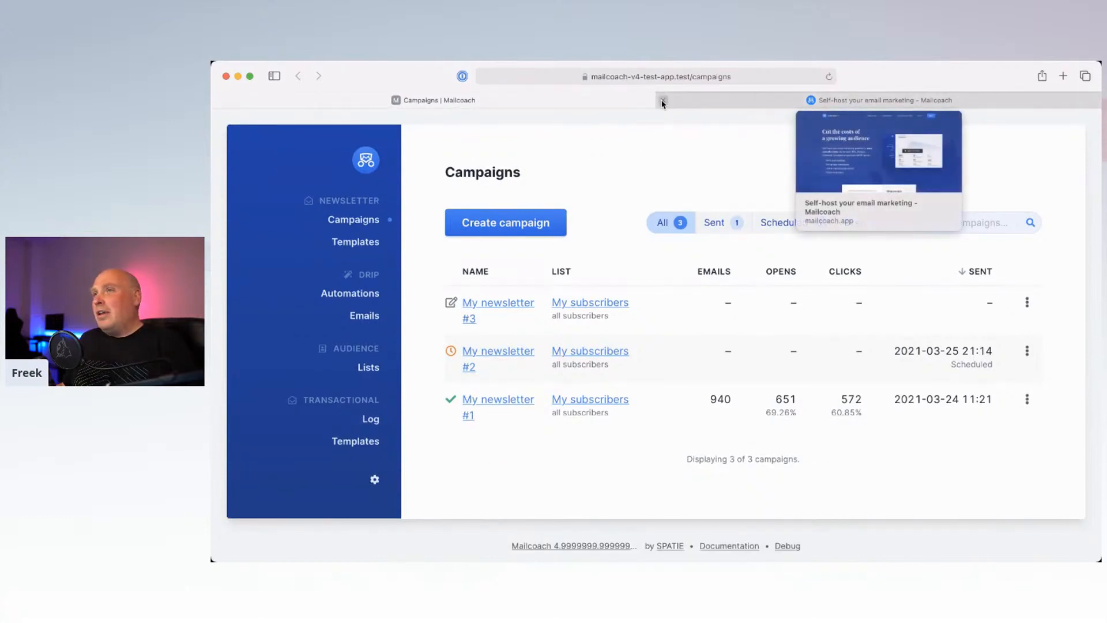
left_click(663, 102)
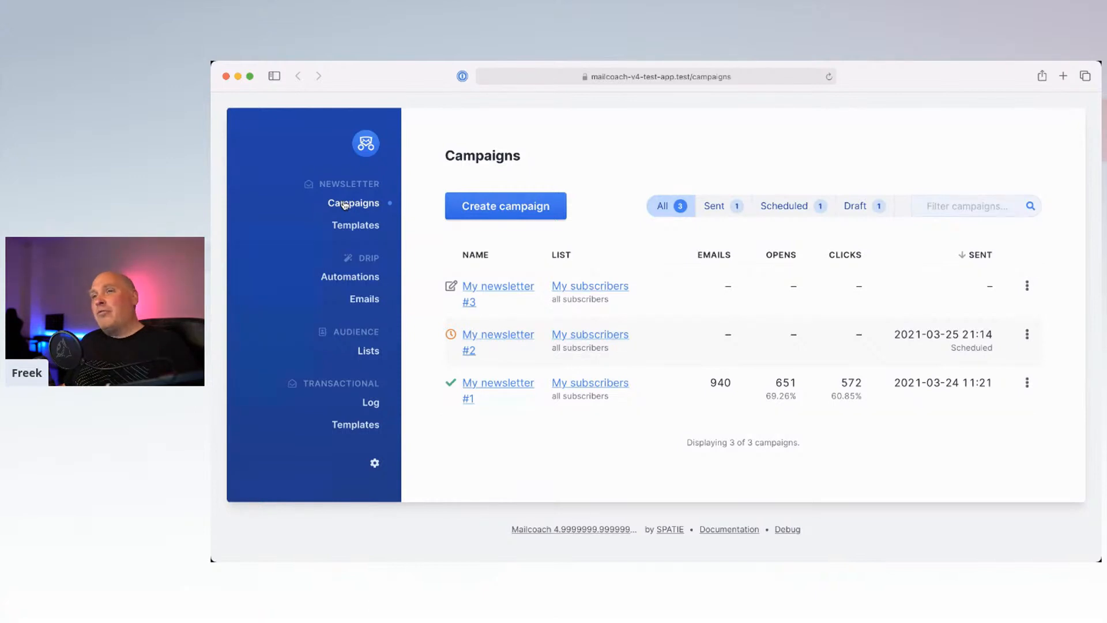
Step: Go to Lists, open the Demo list and scroll through its 10 subscribers
left_click(371, 353)
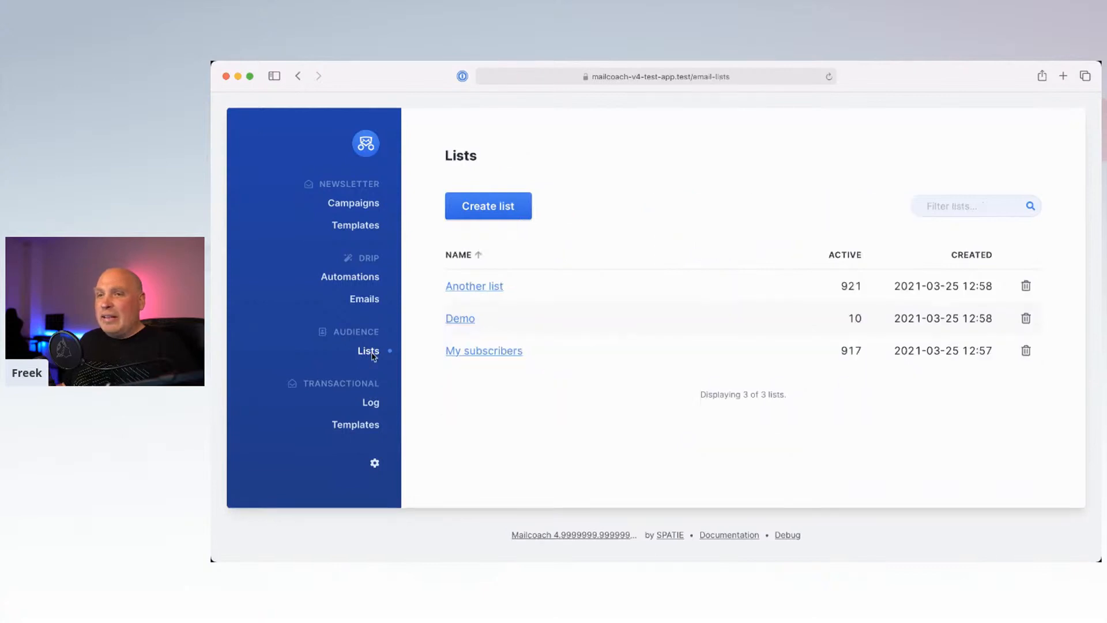
left_click(460, 319)
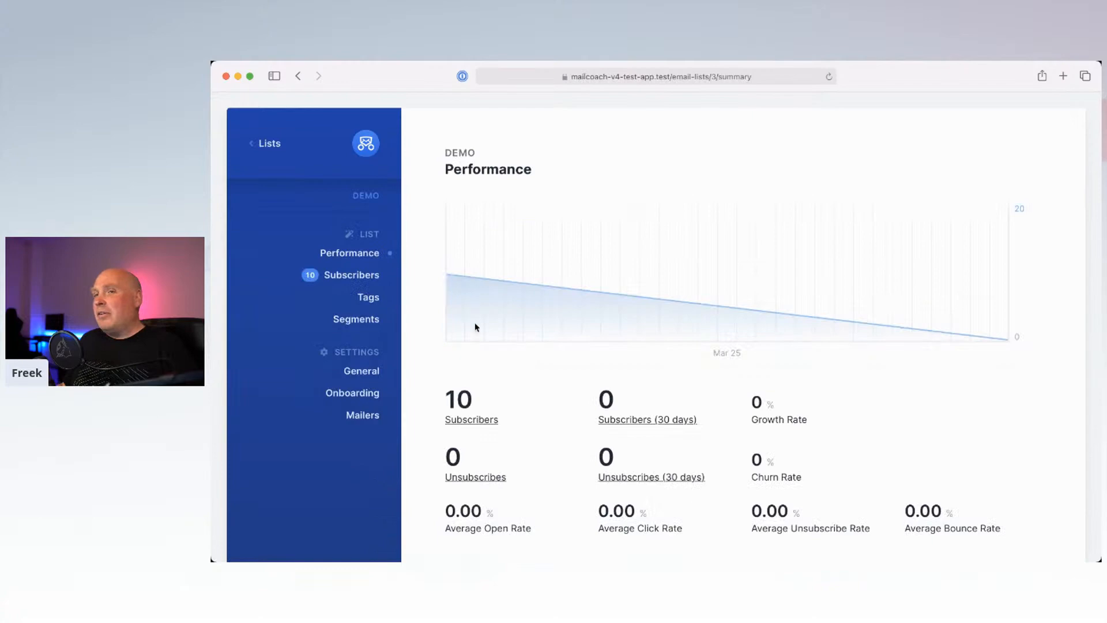
left_click(356, 276)
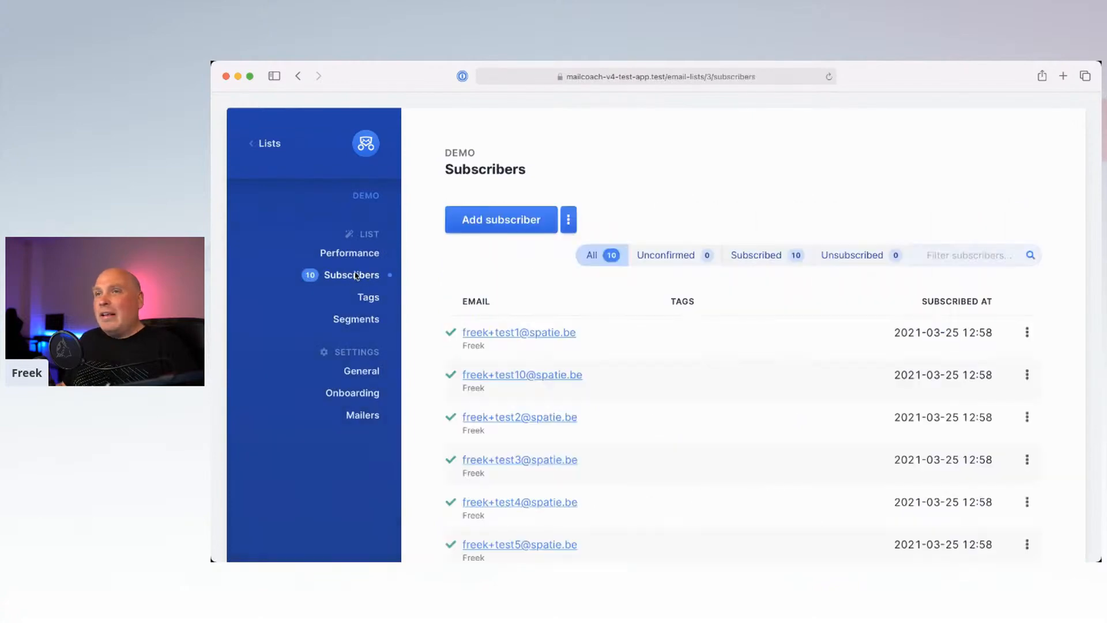
scroll(527, 248, "down", 5)
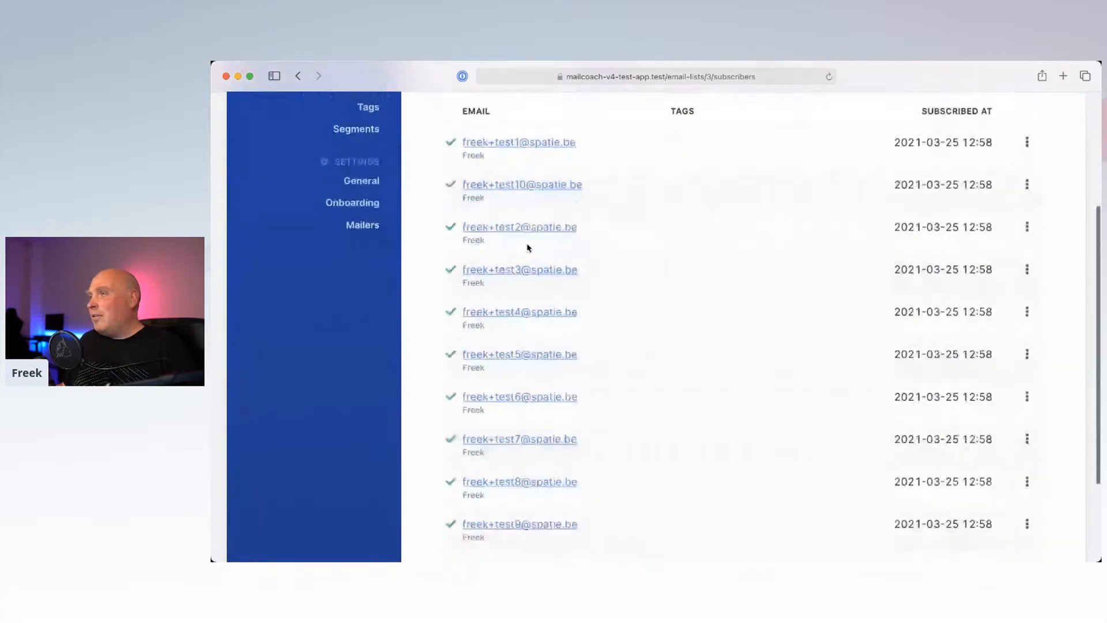
scroll(528, 248, "down", 3)
scroll(528, 248, "up", 5)
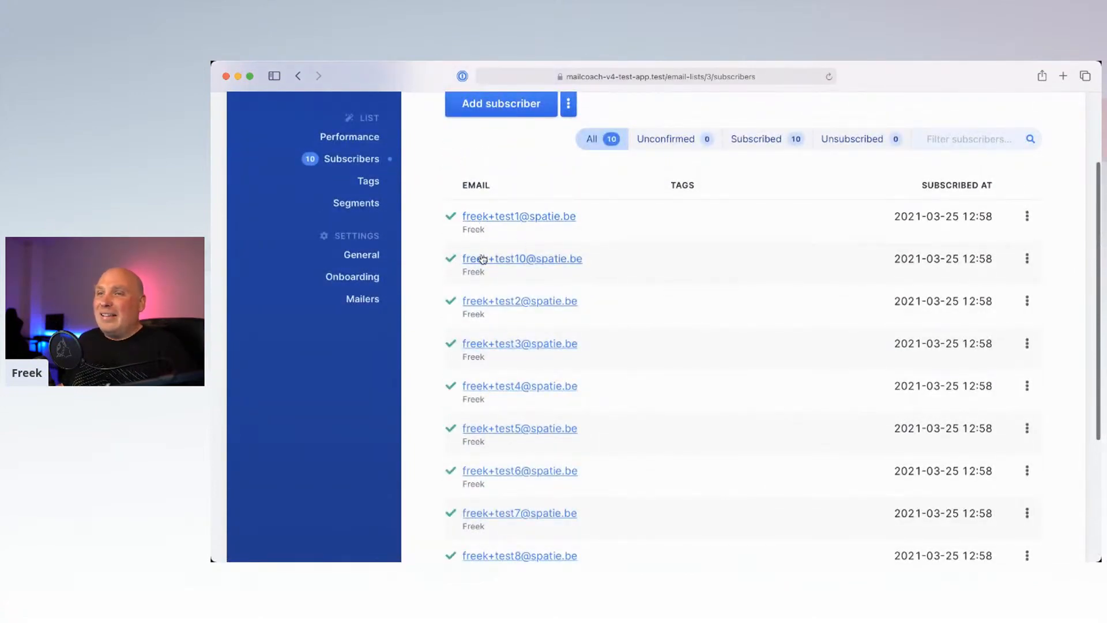
scroll(490, 257, "down", 1)
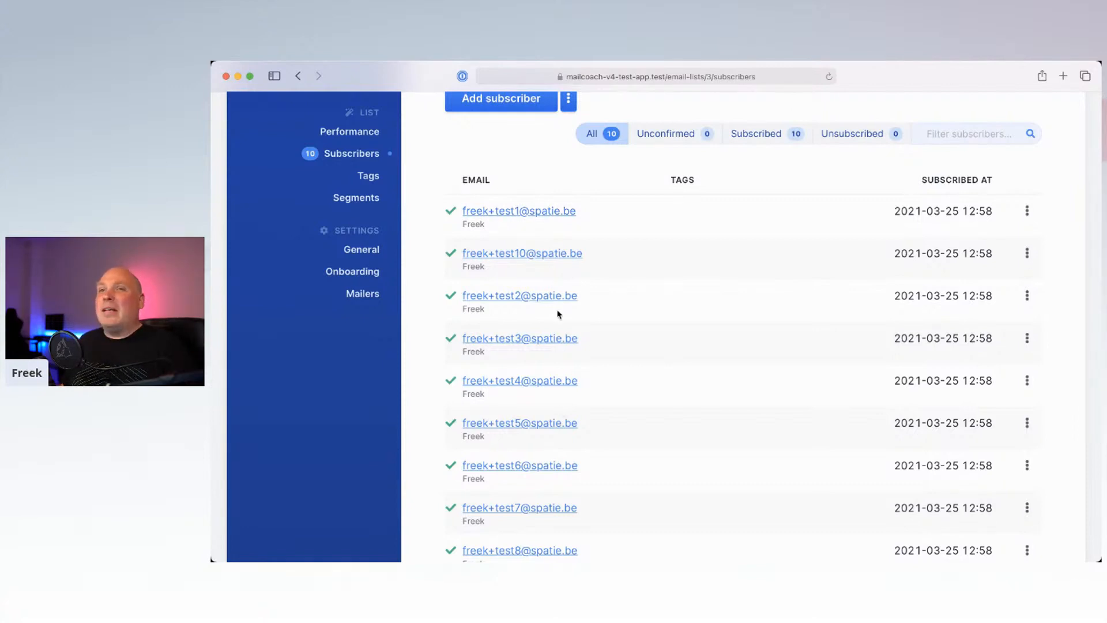
scroll(555, 283, "up", 1)
scroll(555, 283, "up", 5)
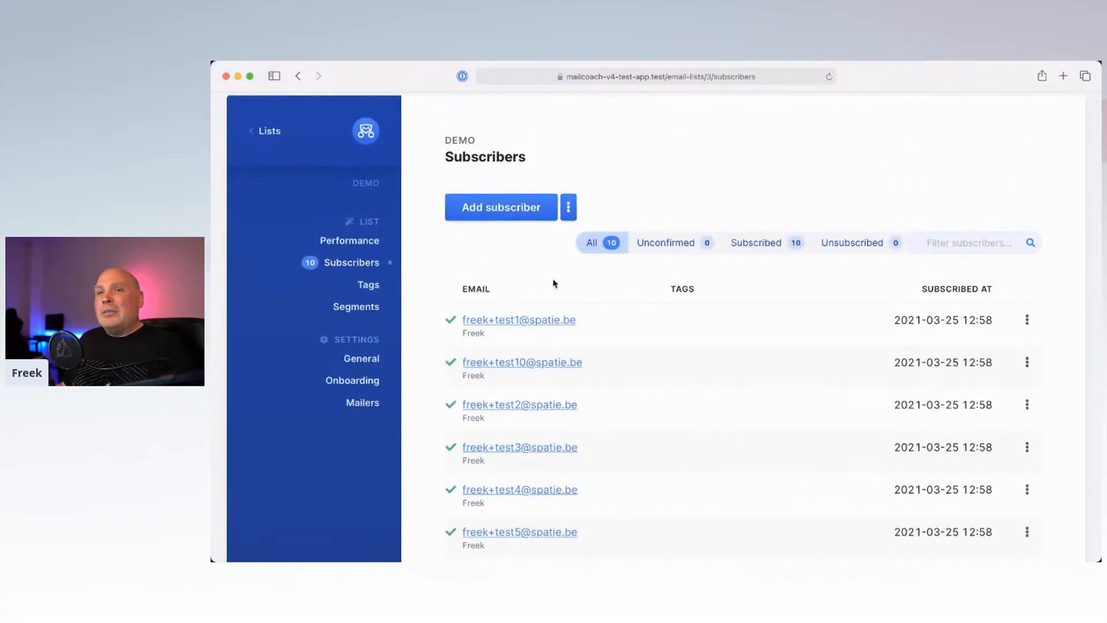
scroll(553, 282, "down", 2)
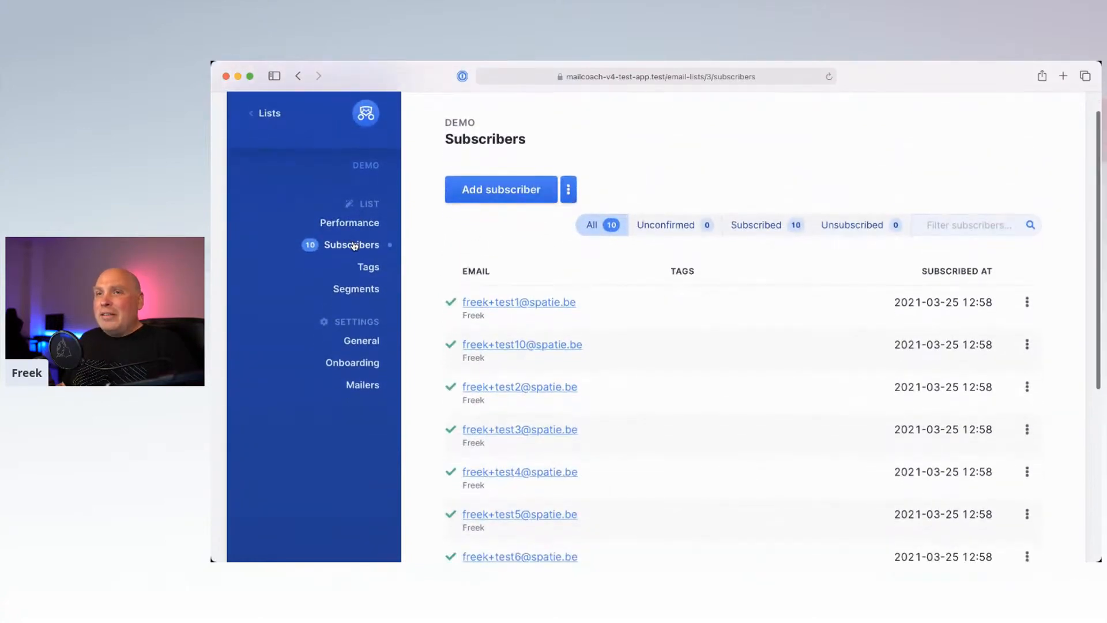
scroll(511, 248, "down", 2)
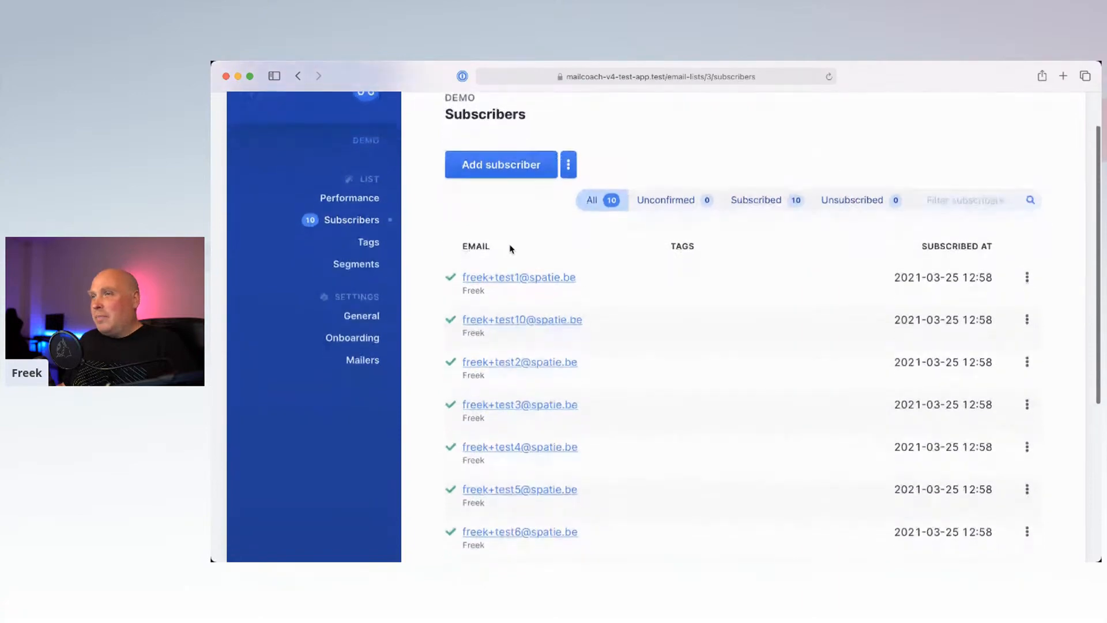
scroll(511, 248, "down", 5)
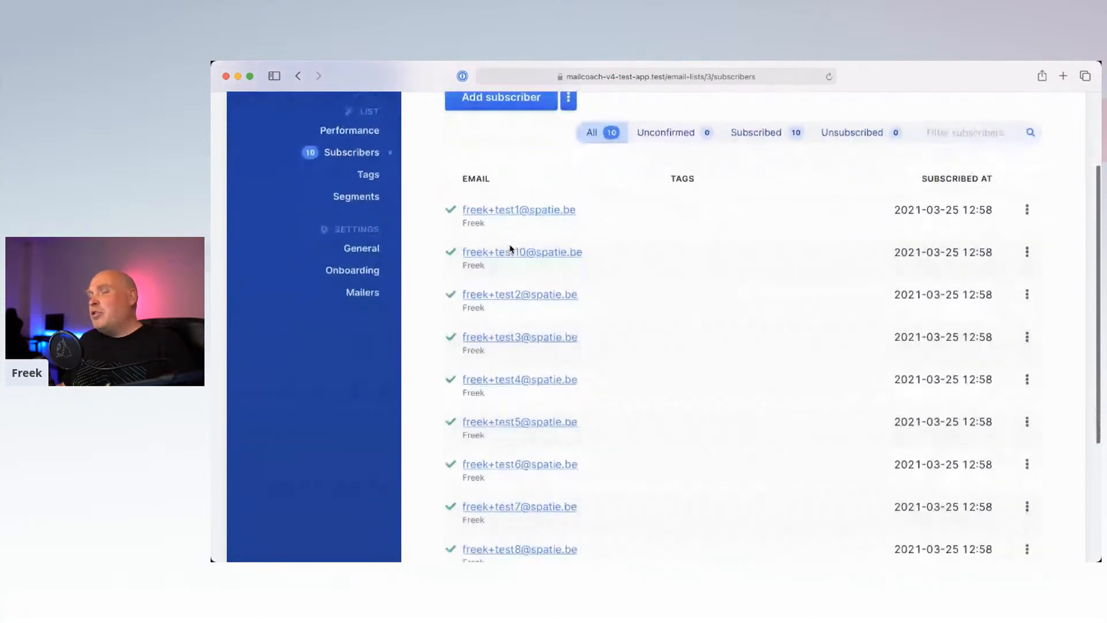
scroll(509, 247, "up", 5)
scroll(508, 213, "up", 3)
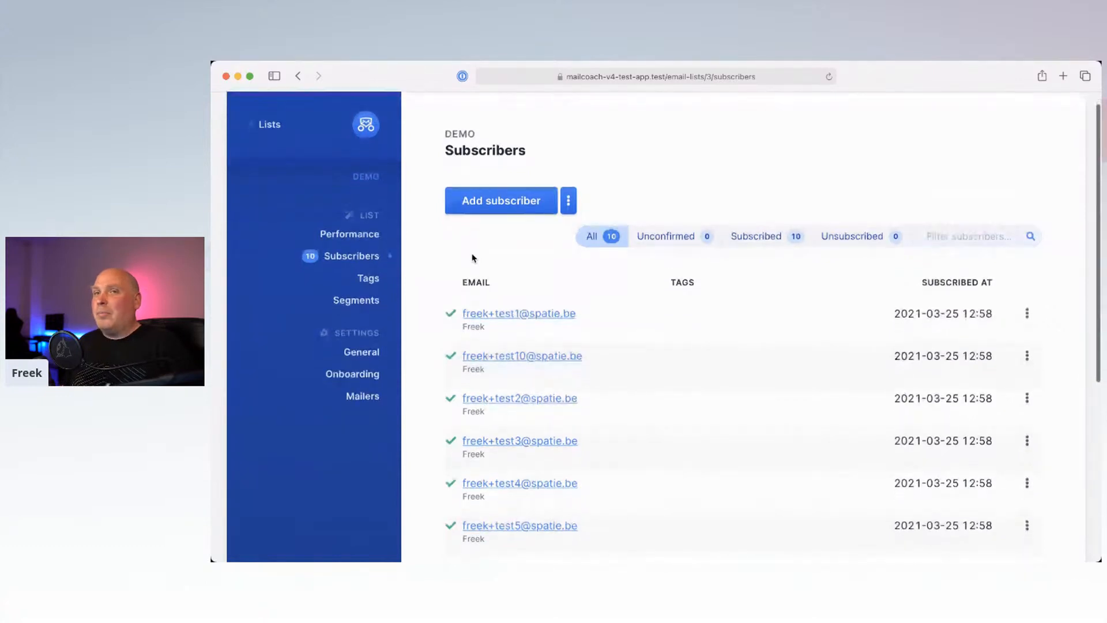
scroll(472, 258, "down", 3)
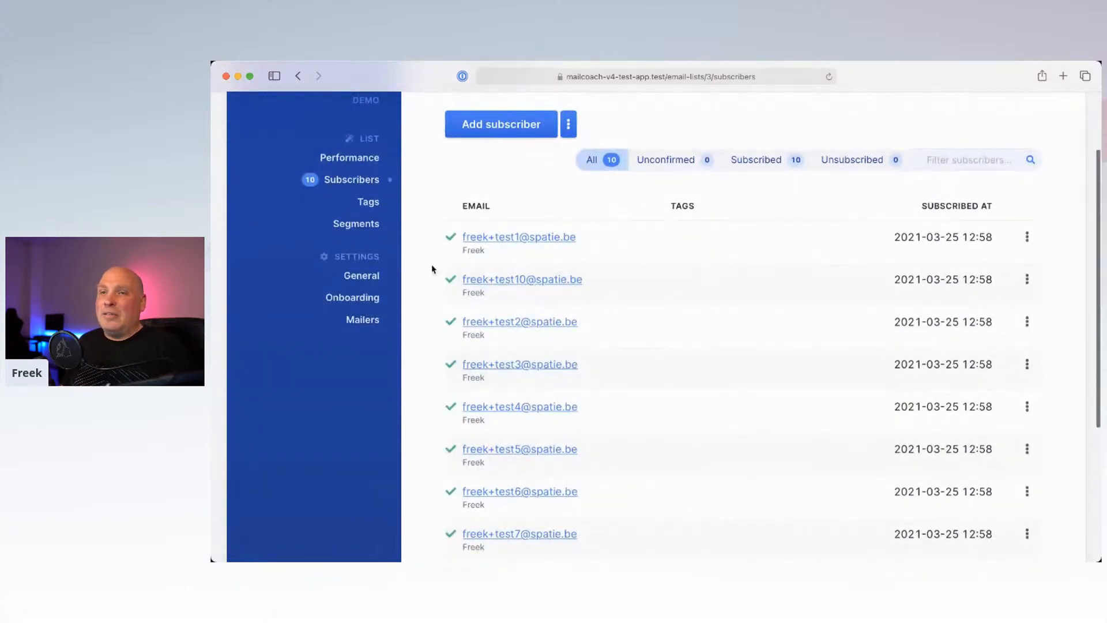
Step: Review the Demo list's General settings: sender details, public feed and all three notification options
left_click(360, 277)
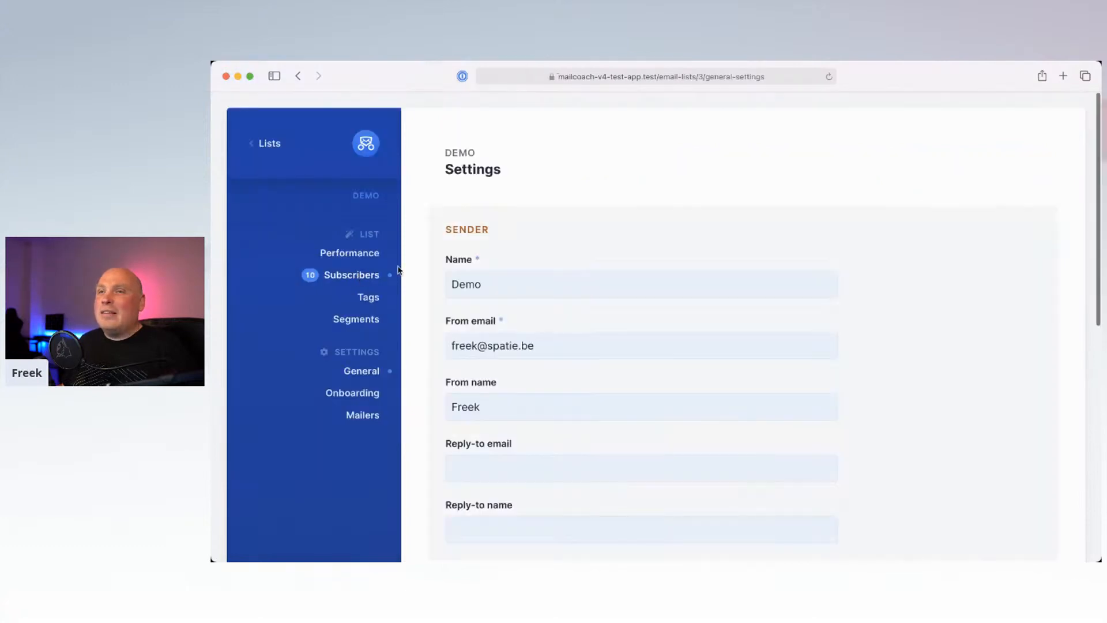
scroll(574, 242, "down", 10)
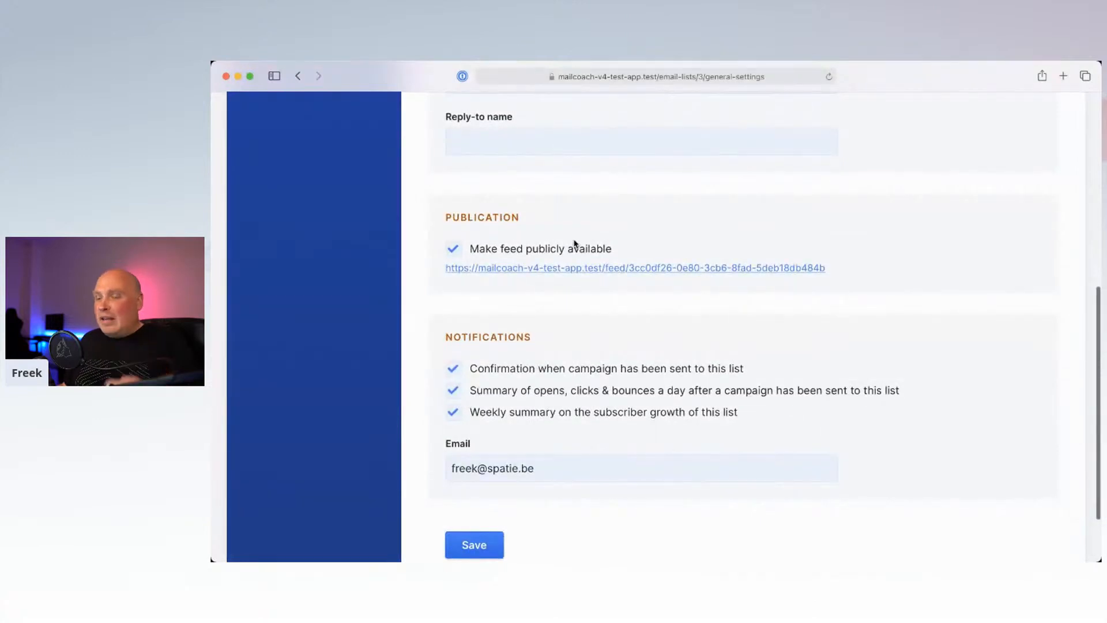
scroll(574, 244, "down", 2)
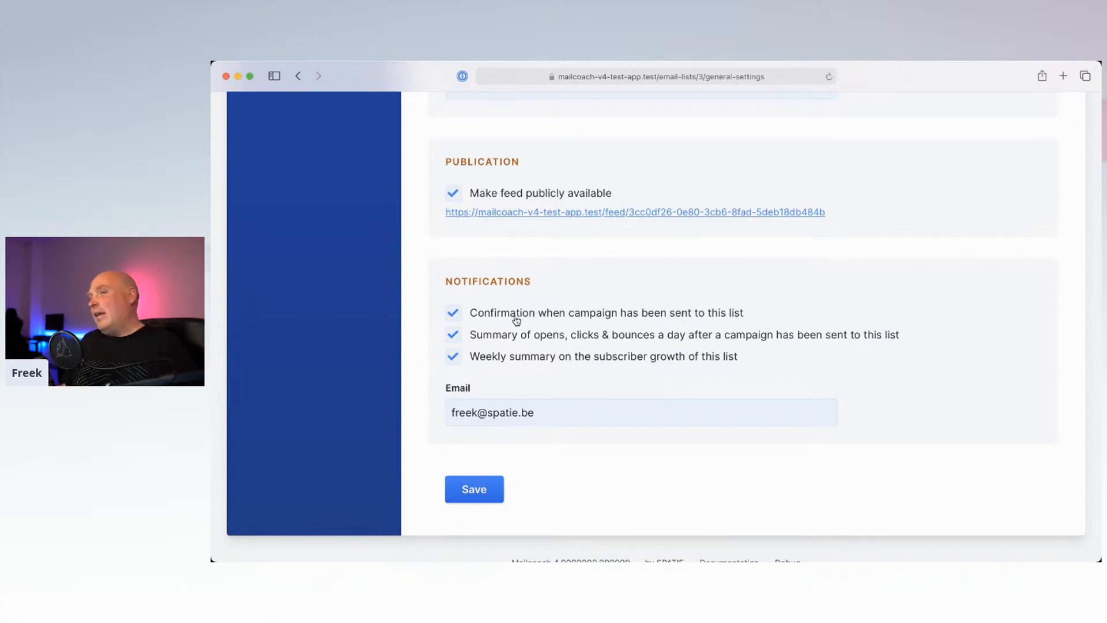
scroll(581, 283, "up", 2)
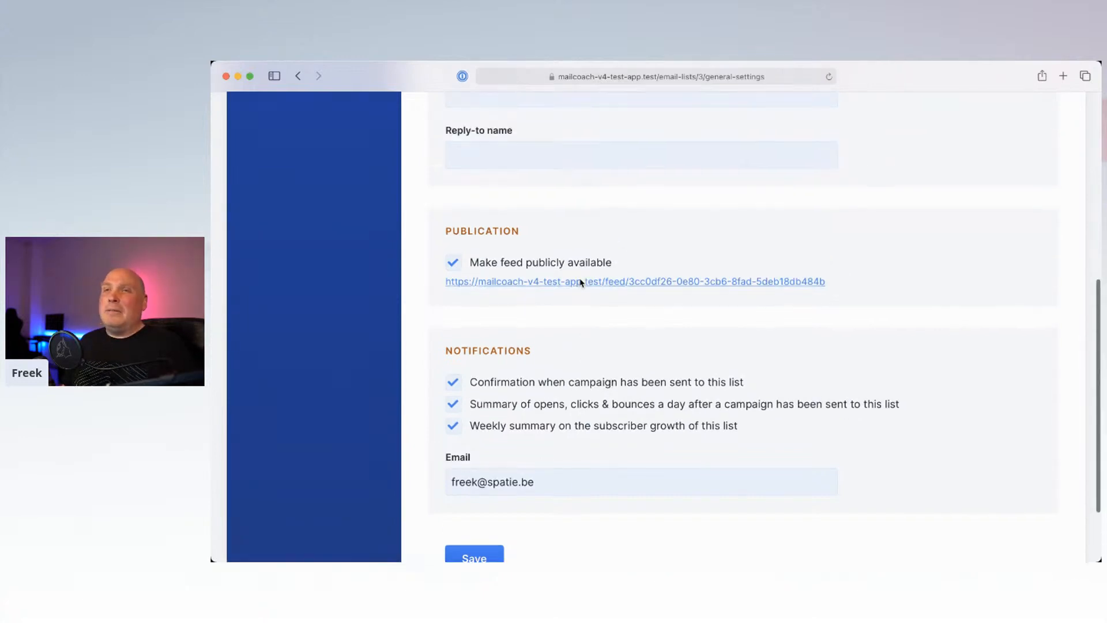
scroll(581, 283, "up", 5)
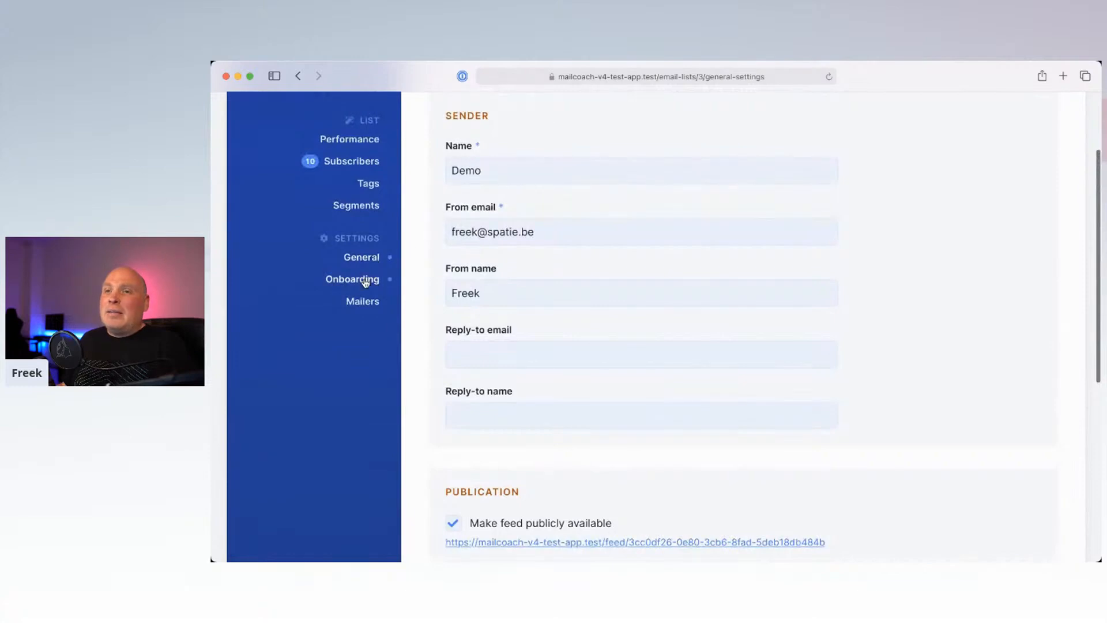
Step: Review the Demo list's Onboarding sections: subscriptions, landing pages, required confirmation mail and welcome mail
left_click(361, 280)
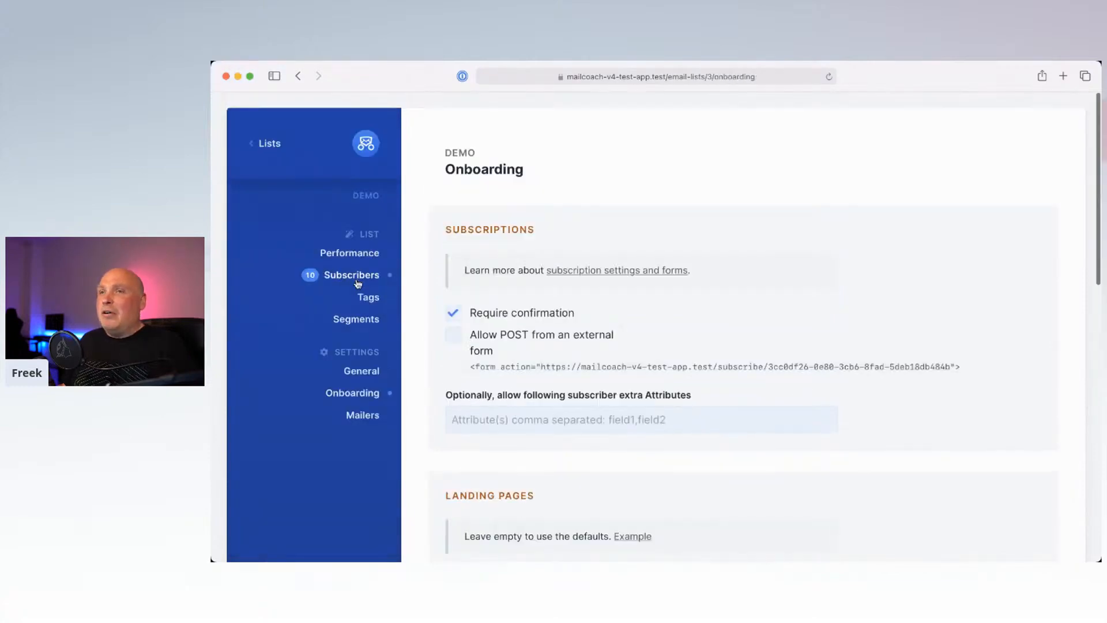
scroll(488, 328, "down", 2)
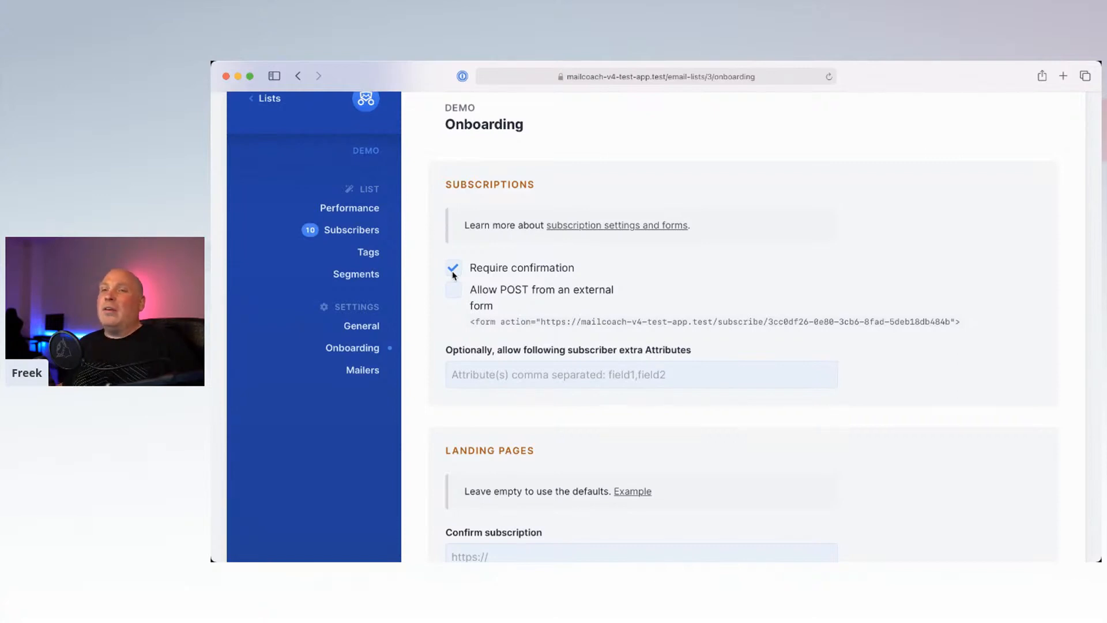
scroll(453, 275, "down", 10)
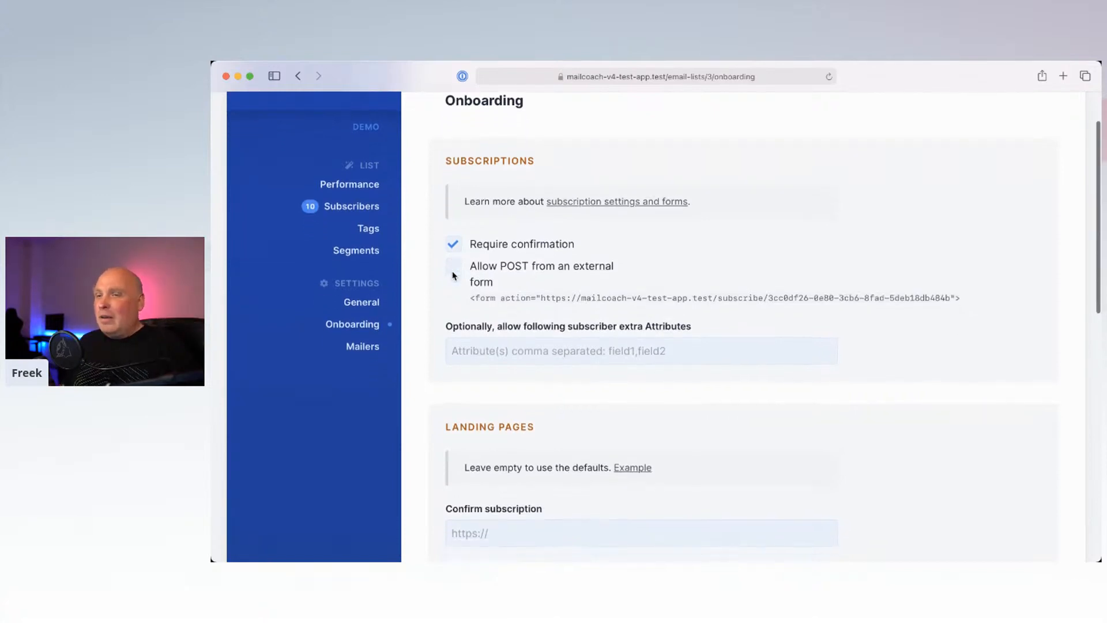
scroll(452, 275, "down", 6)
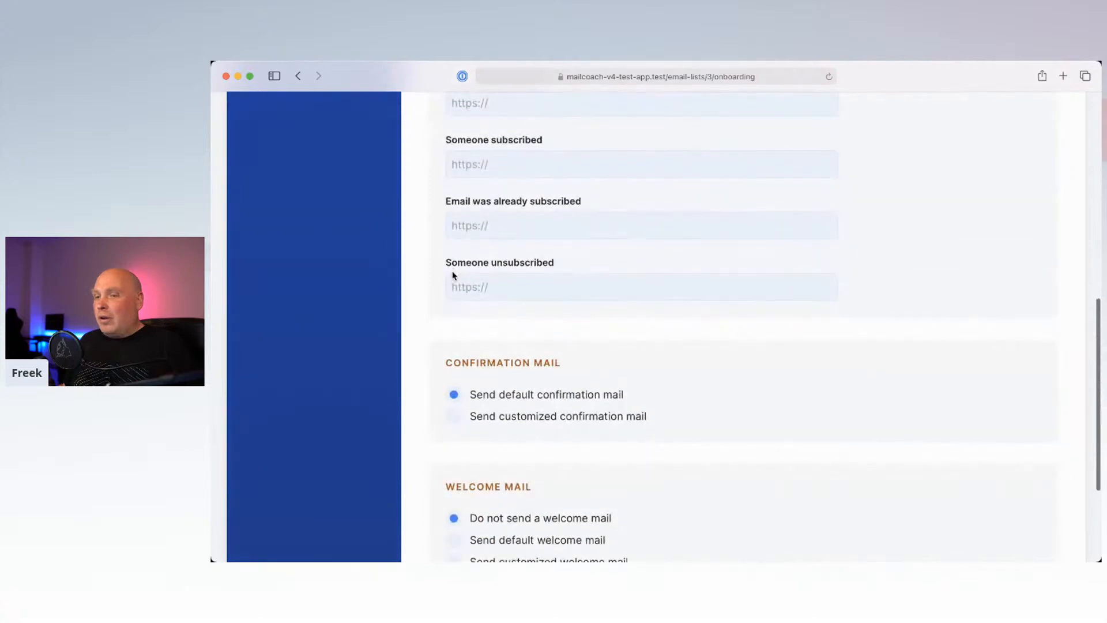
scroll(452, 275, "down", 3)
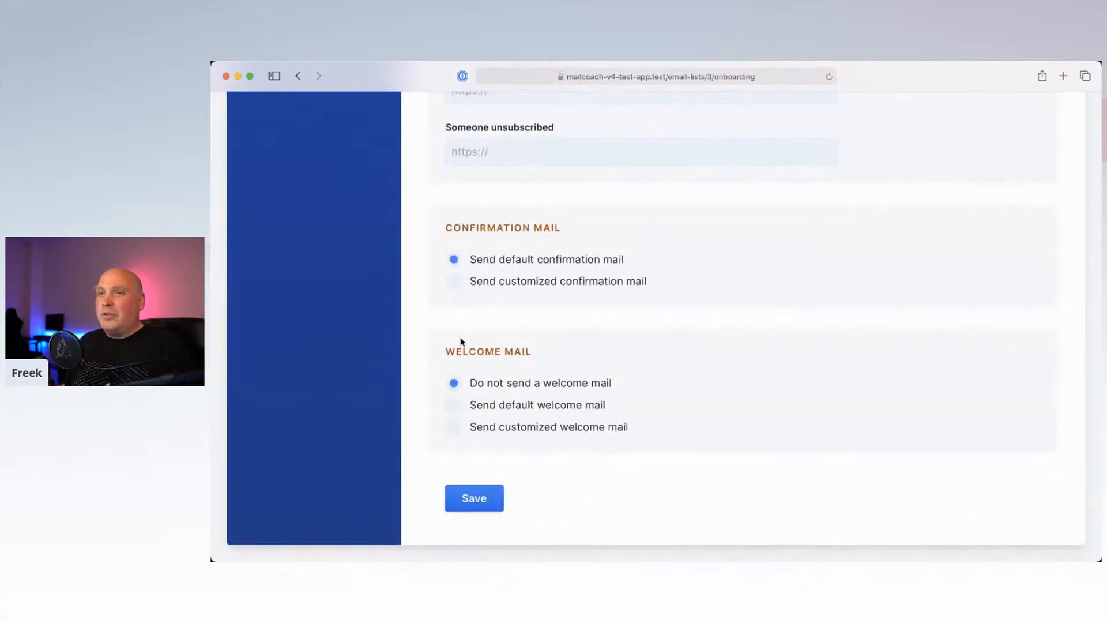
scroll(435, 296, "up", 13)
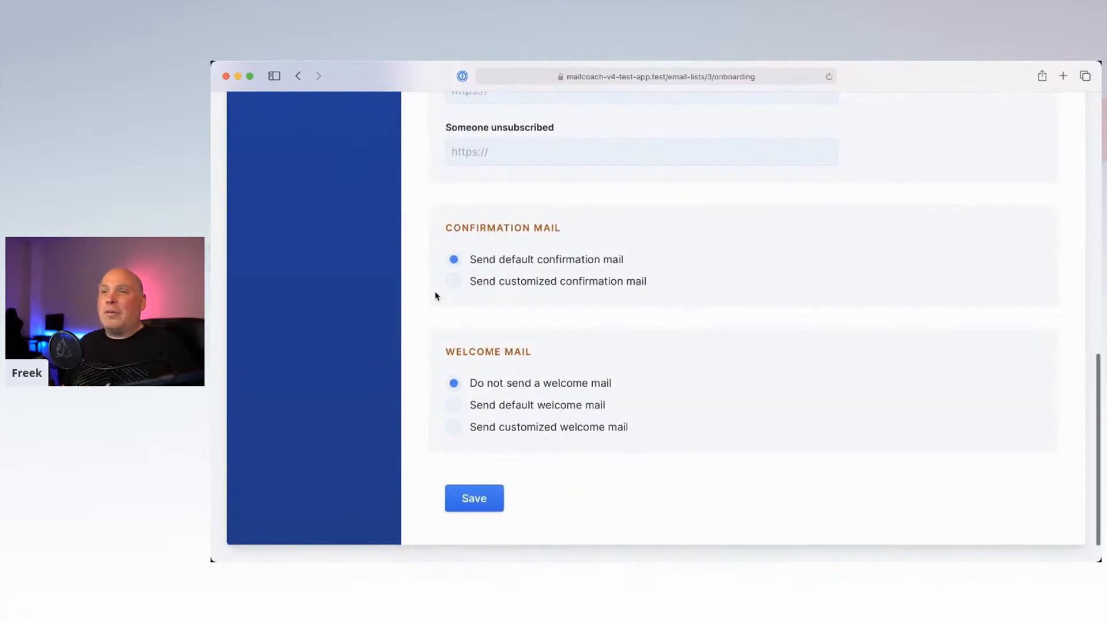
scroll(435, 295, "up", 3)
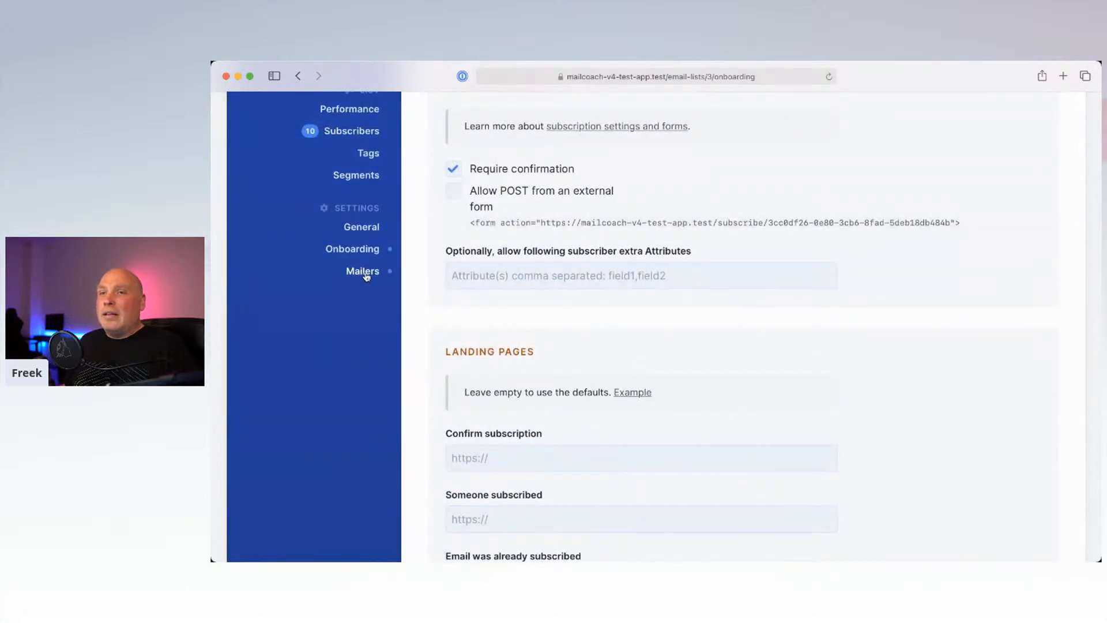
Step: Check the Demo list's mailers, then go back to Lists and open the Campaigns overview
left_click(361, 276)
scroll(498, 323, "down", 1)
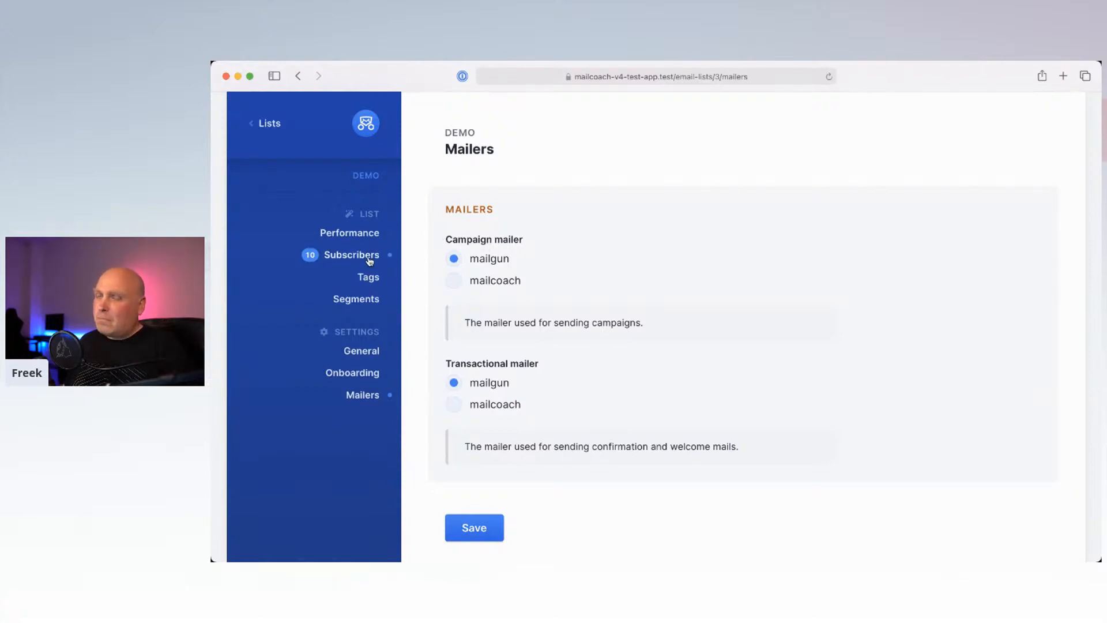
scroll(369, 256, "up", 3)
left_click(268, 147)
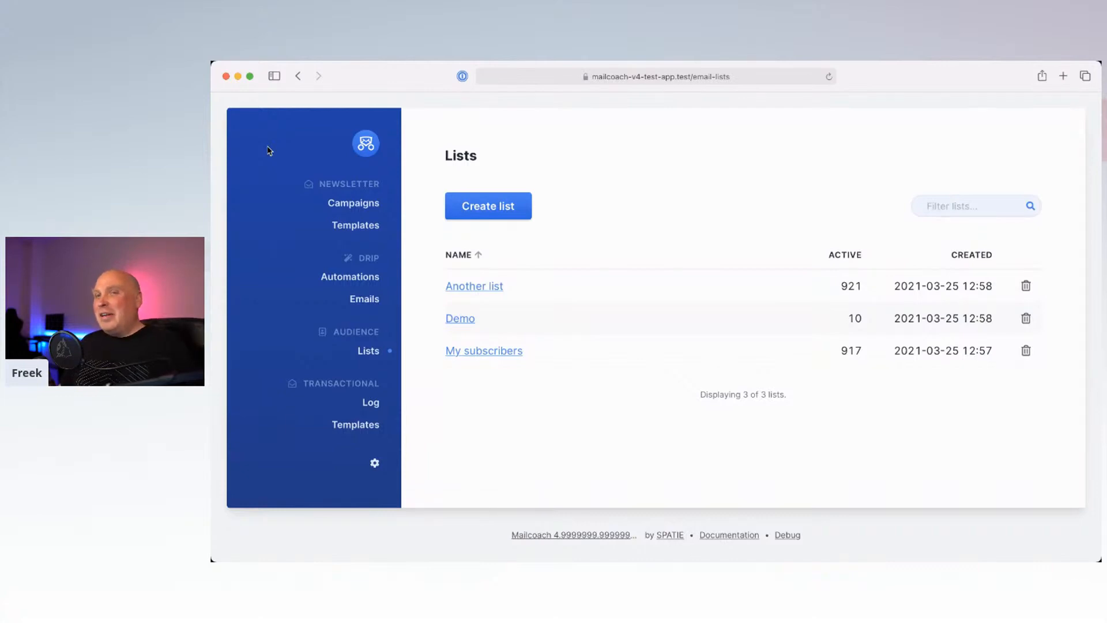
left_click(353, 204)
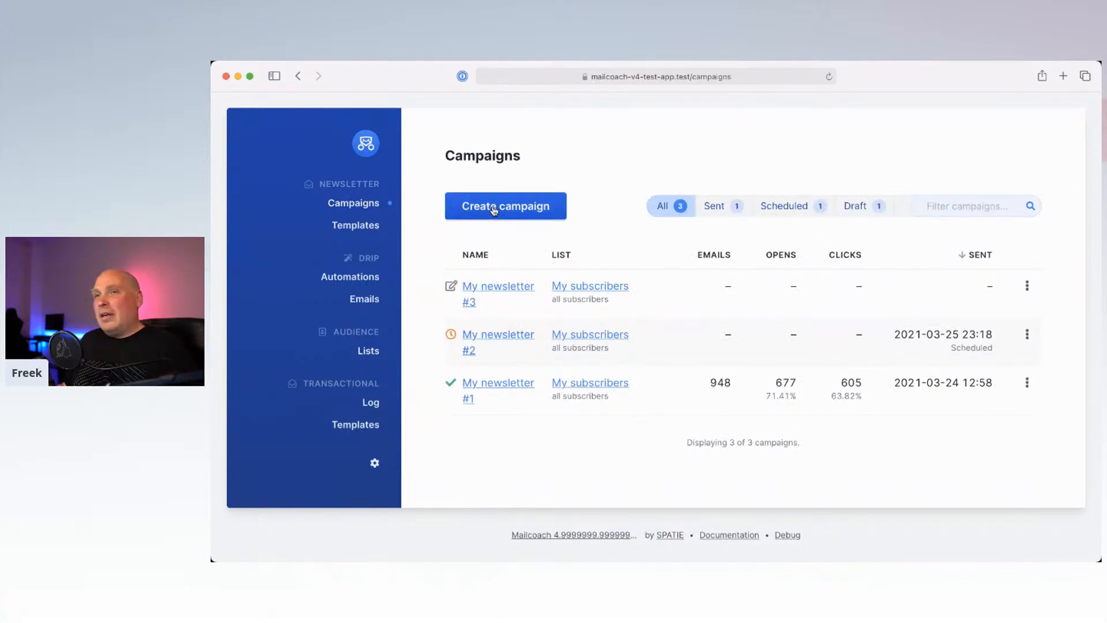
Step: Create a campaign named 'Demo Mailcoach' for the Demo list, based on My template
left_click(493, 209)
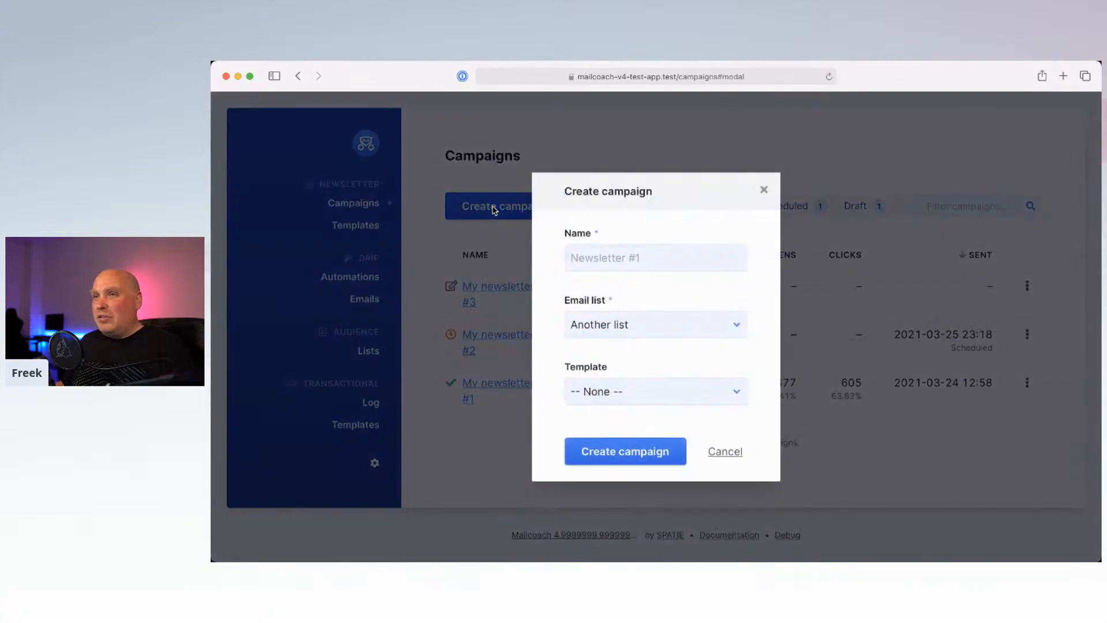
left_click(604, 252)
type("D")
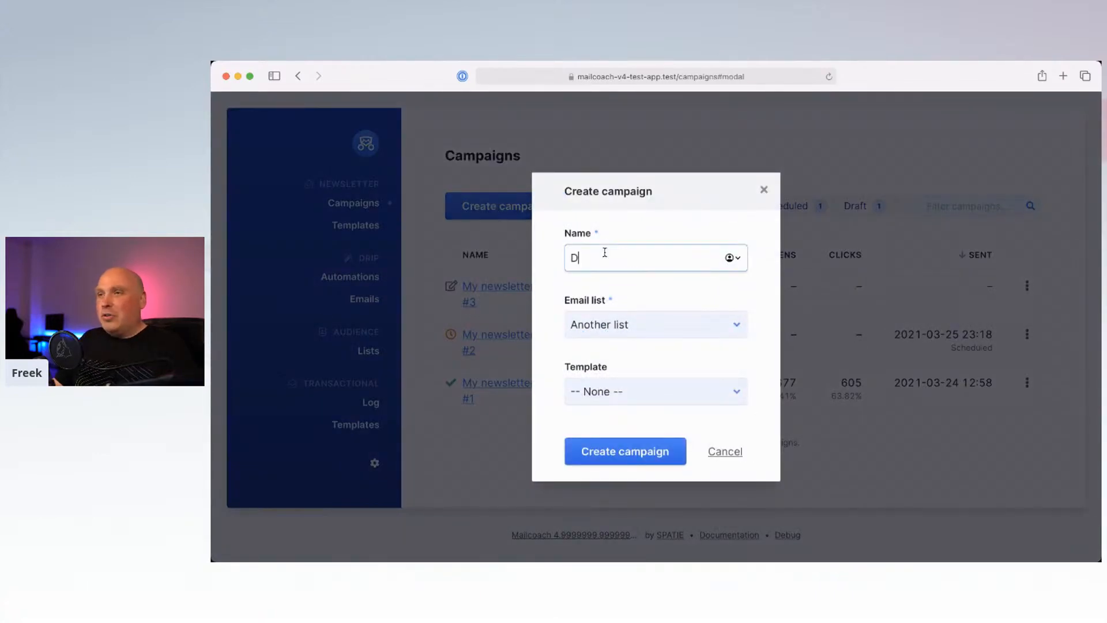
type("emo ")
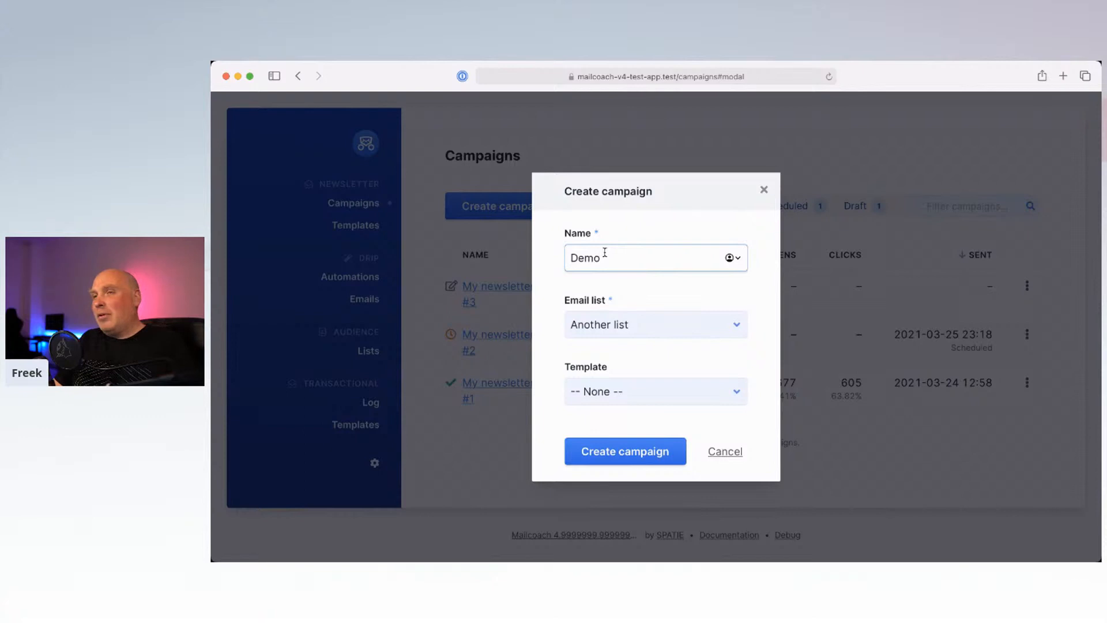
type("Mailcoach")
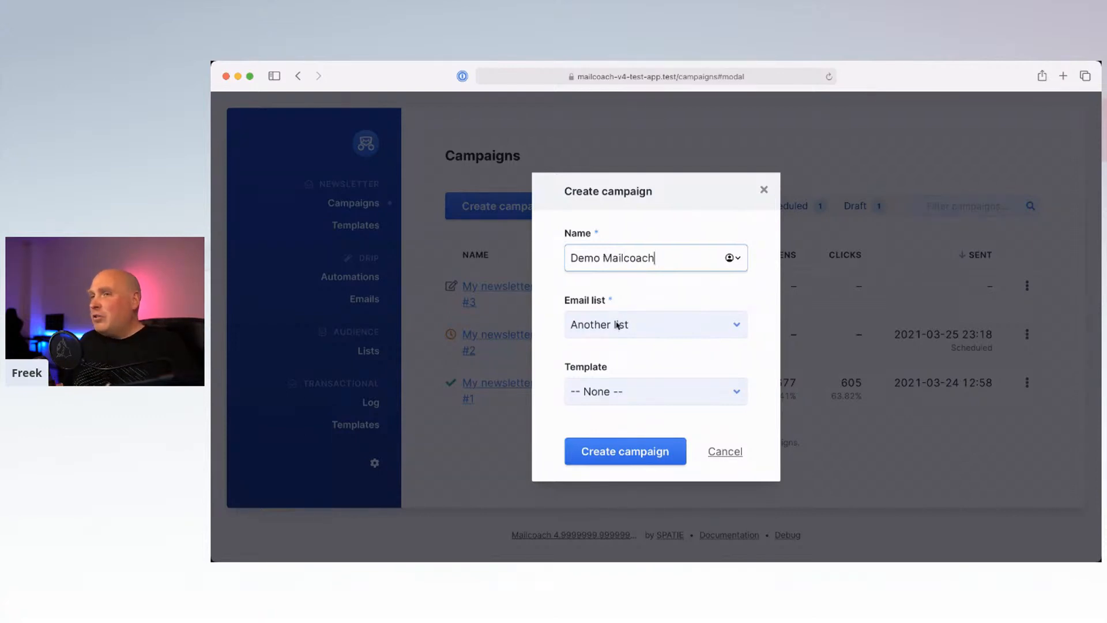
left_click(618, 325)
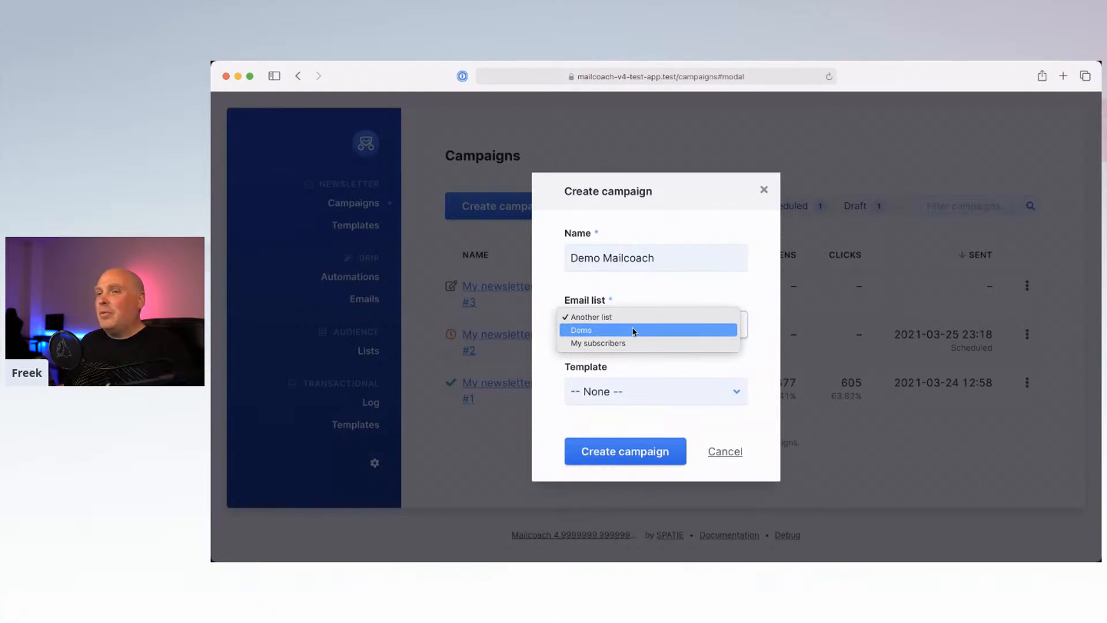
left_click(634, 331)
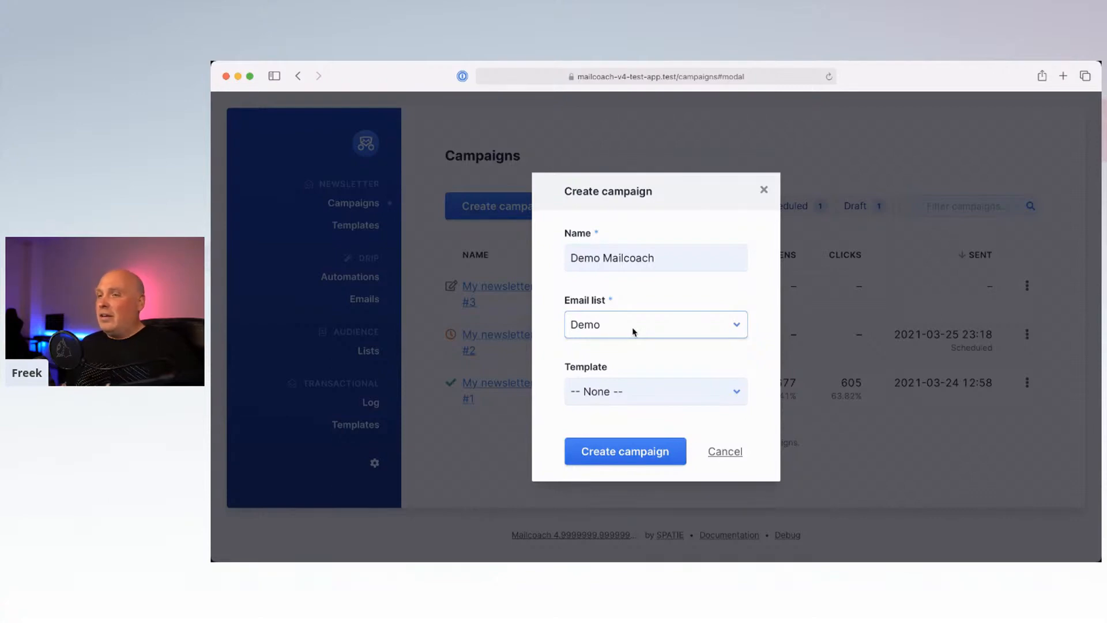
left_click(606, 389)
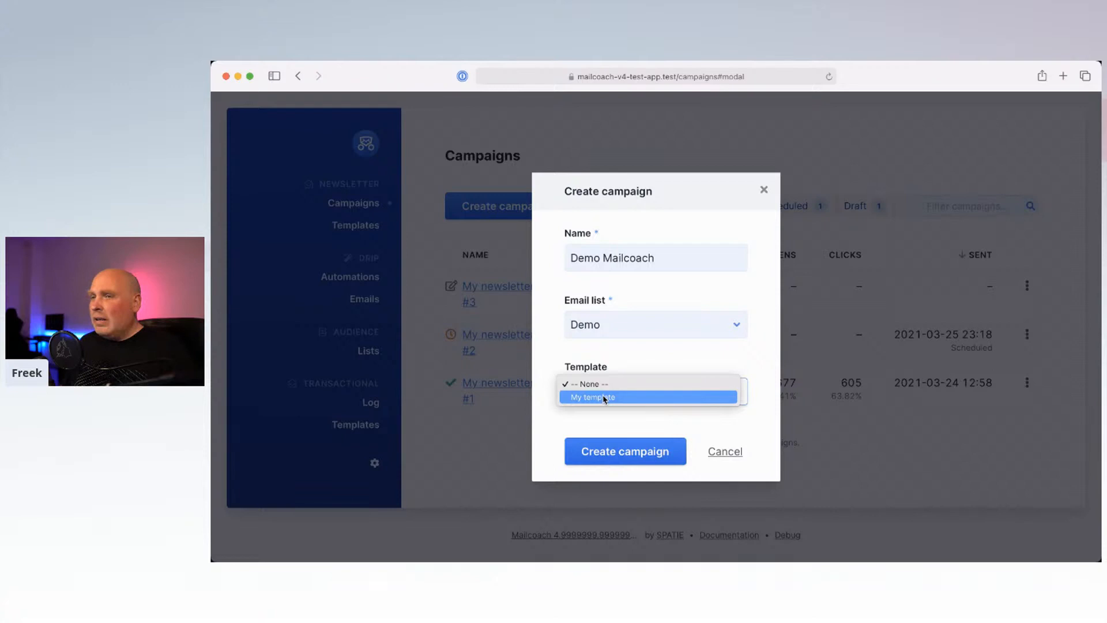
left_click(623, 397)
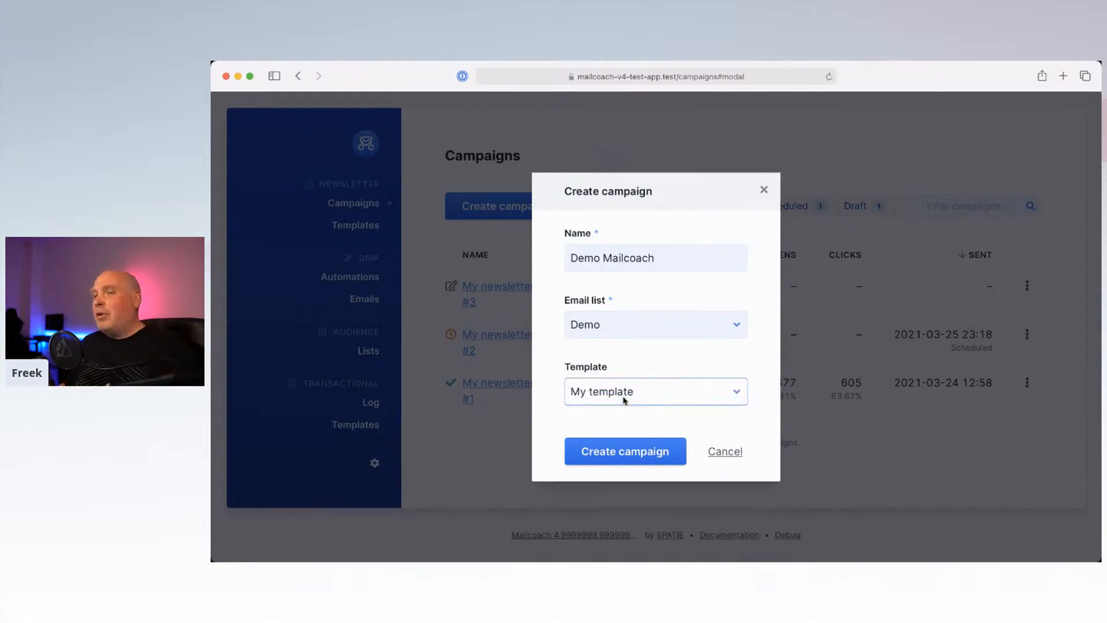
left_click(615, 461)
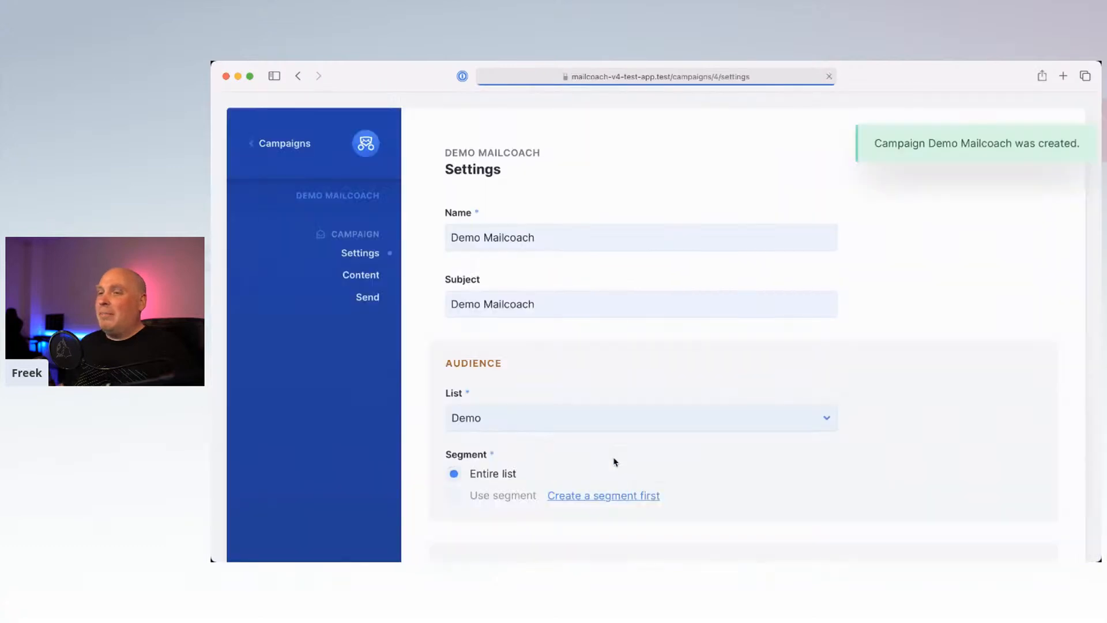
Step: Enable open and link-click tracking for Demo Mailcoach and save the campaign settings
scroll(601, 337, "down", 3)
scroll(601, 336, "down", 2)
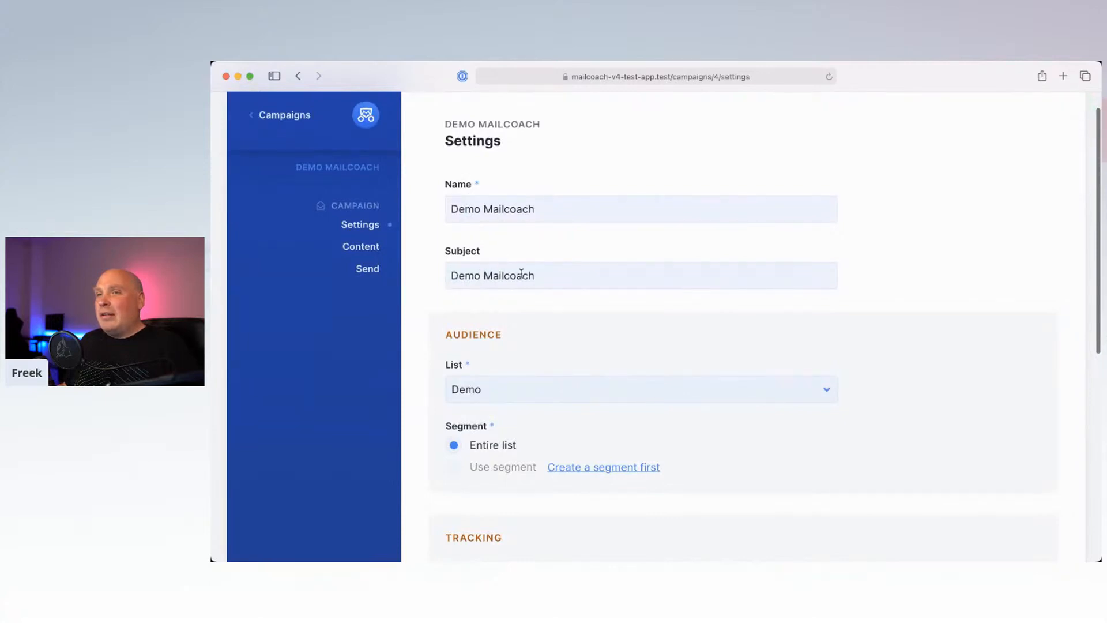
left_click(541, 274)
scroll(543, 274, "down", 2)
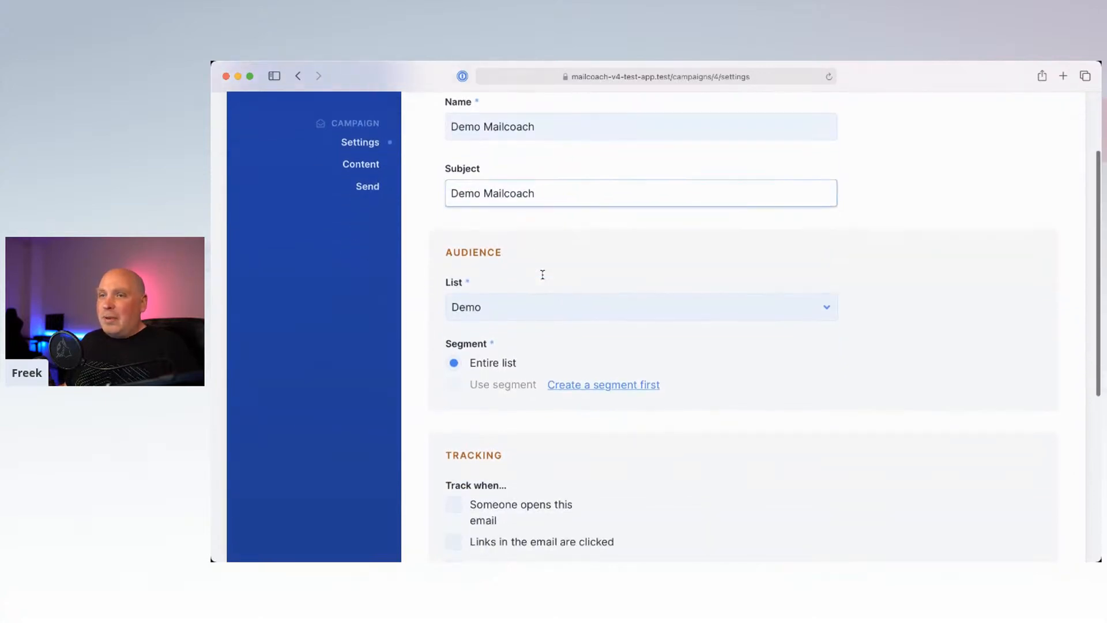
scroll(542, 274, "down", 2)
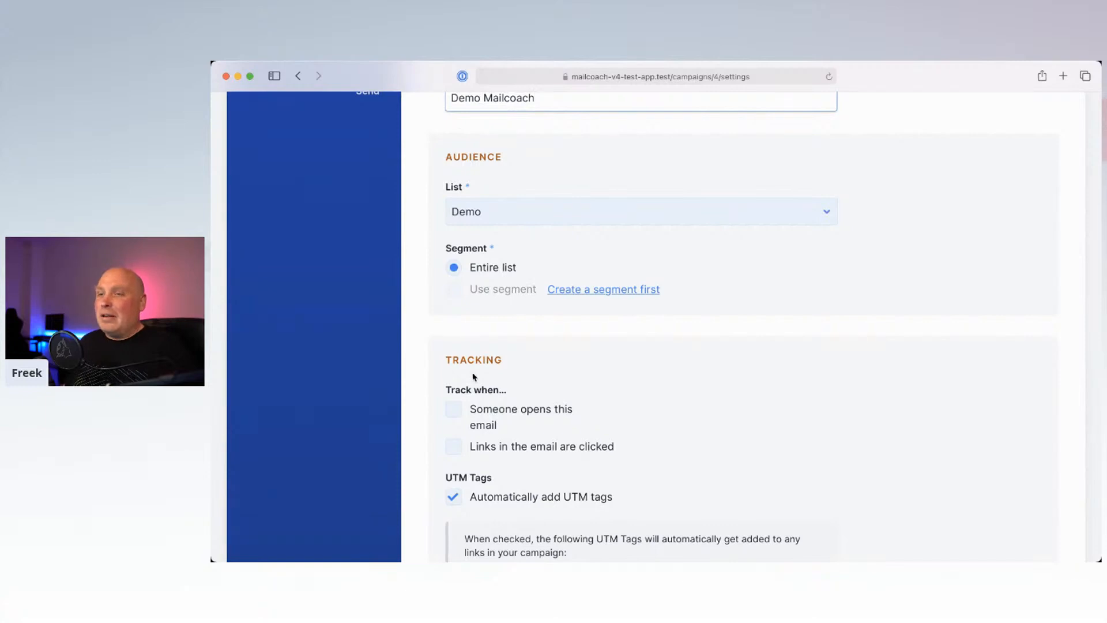
scroll(505, 377, "down", 4)
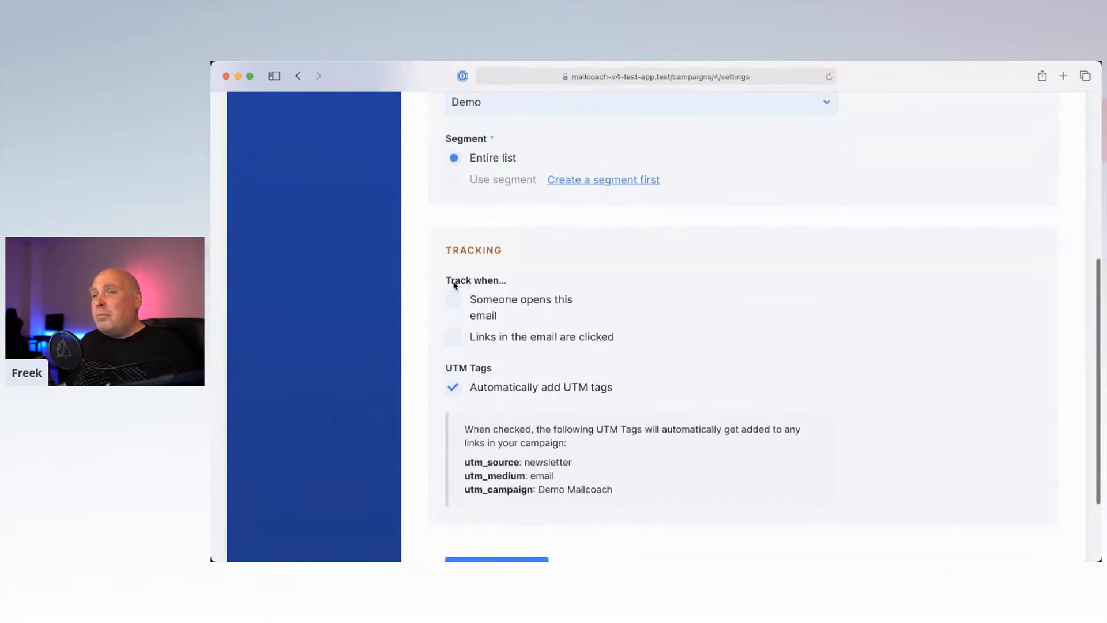
left_click(455, 301)
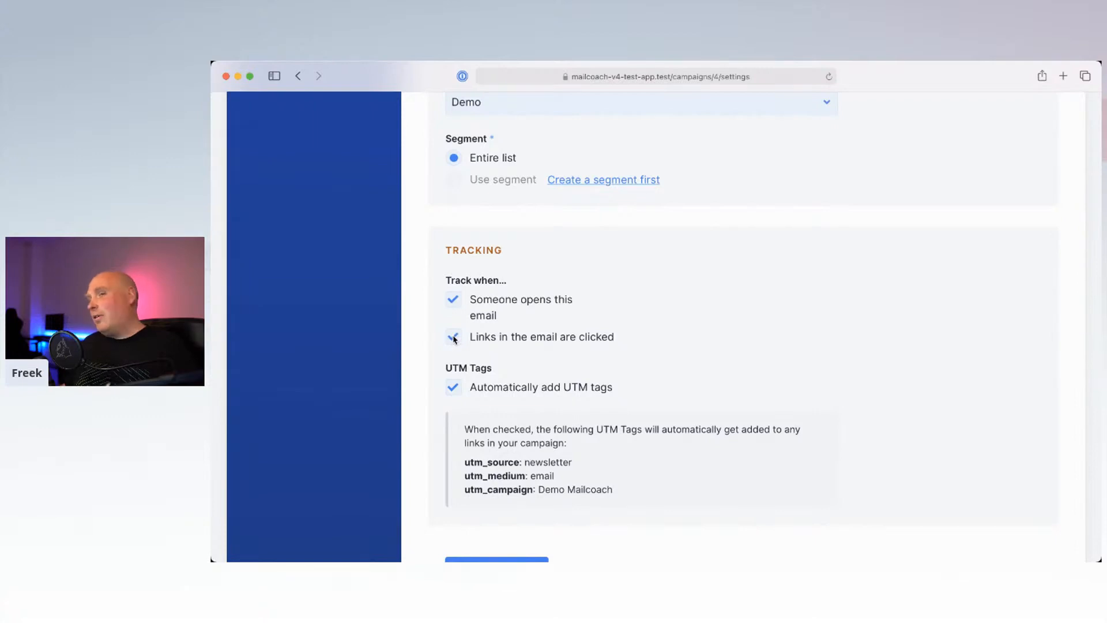
scroll(455, 339, "down", 3)
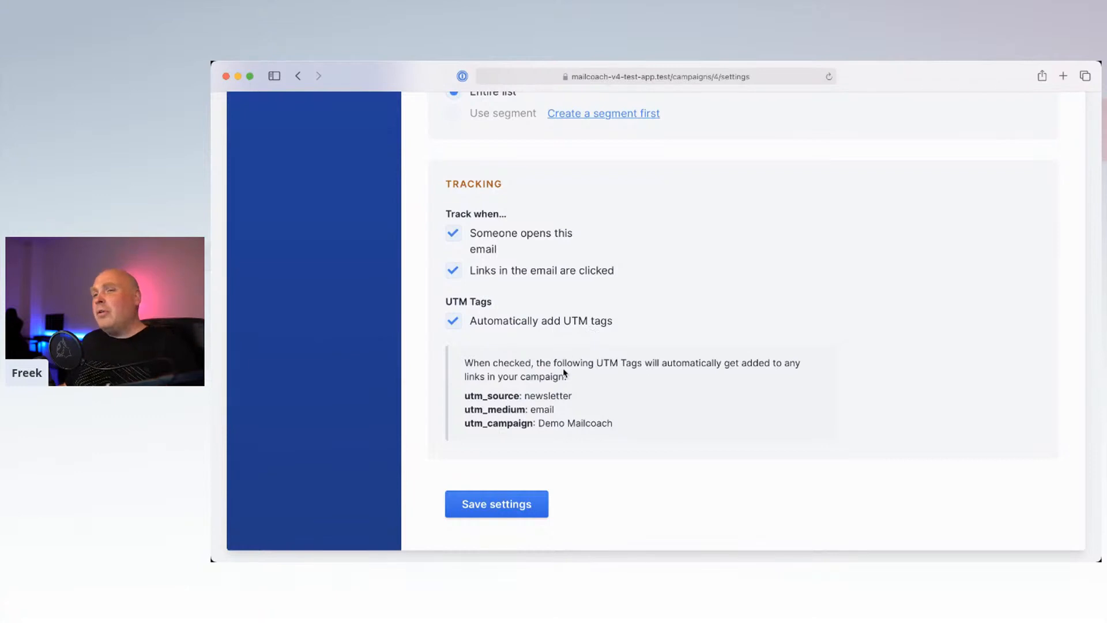
left_click_drag(464, 396, 518, 398)
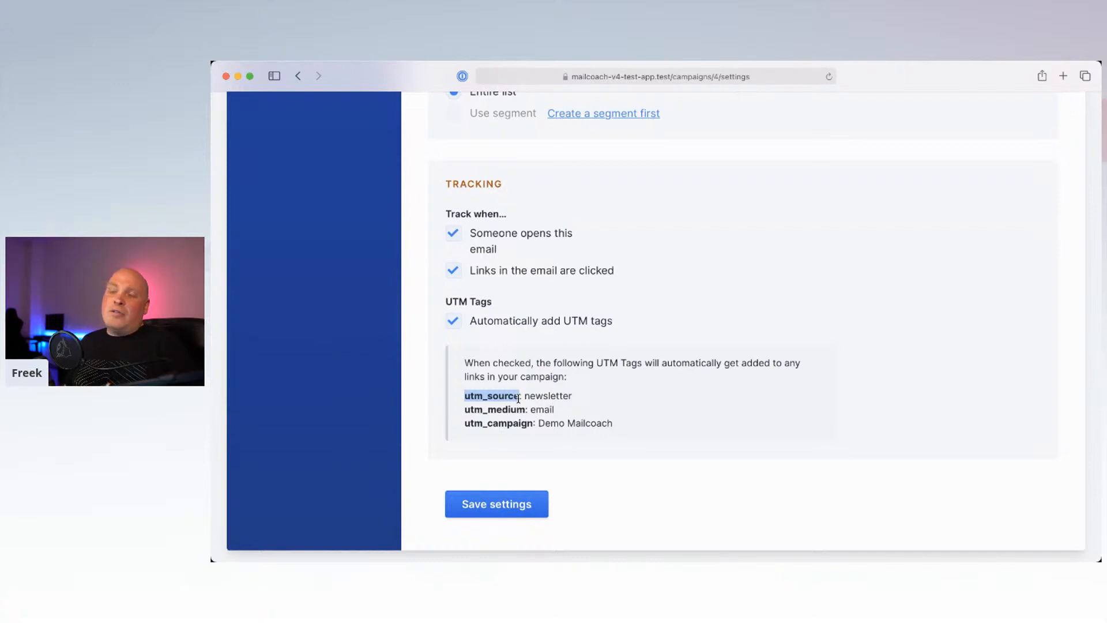
left_click(500, 511)
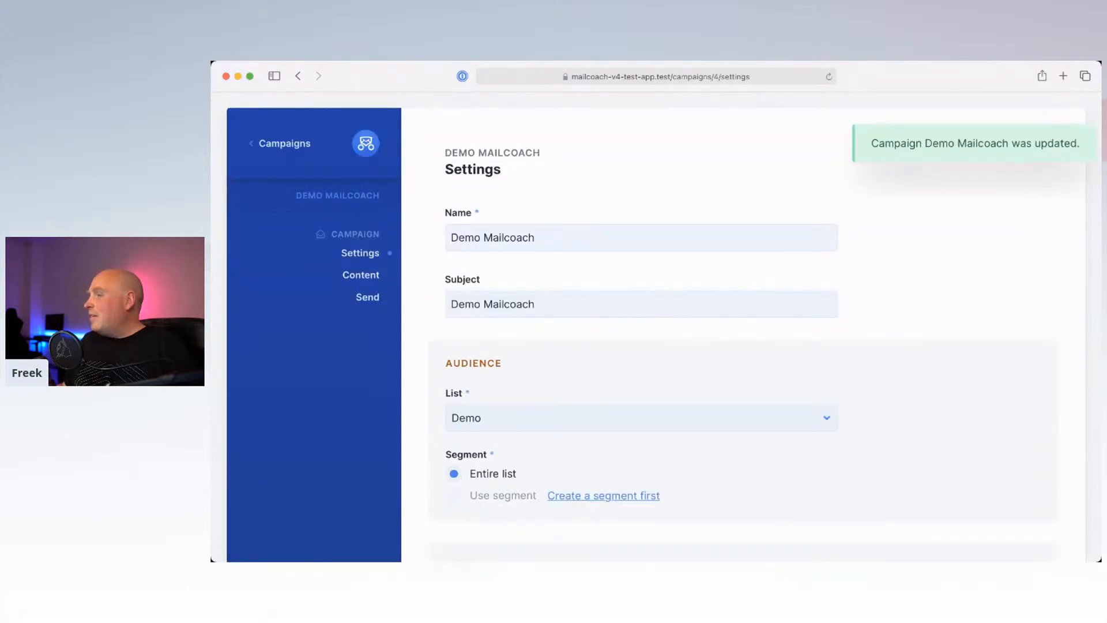
Step: Scroll through Demo Mailcoach's Settings page, then show its Content page with the HTML body
key("super+Tab")
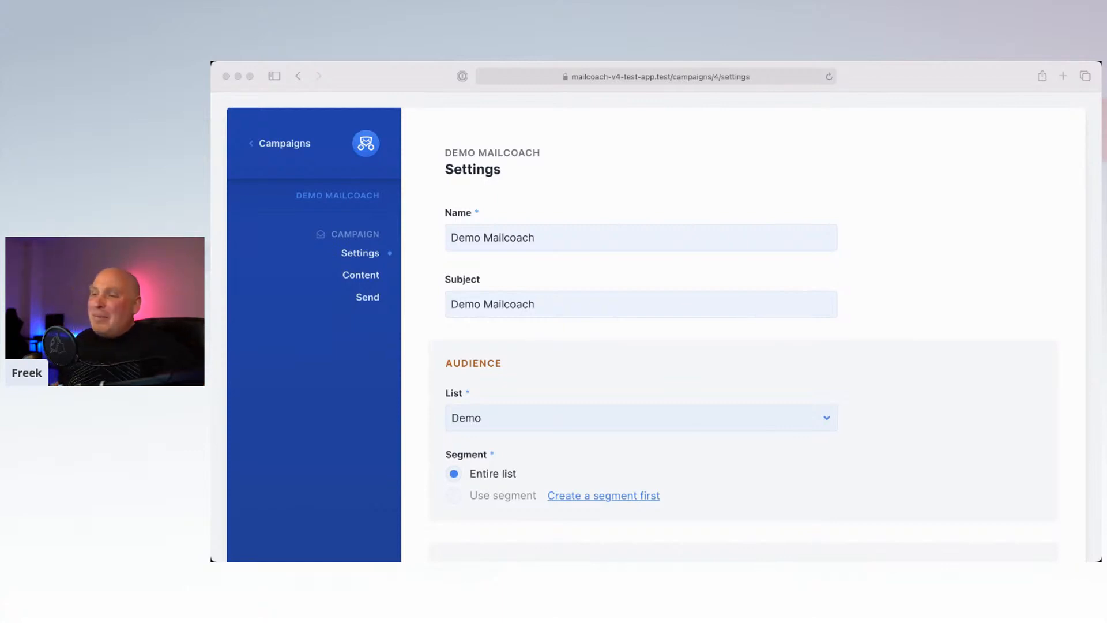
left_click(904, 363)
scroll(903, 363, "down", 1)
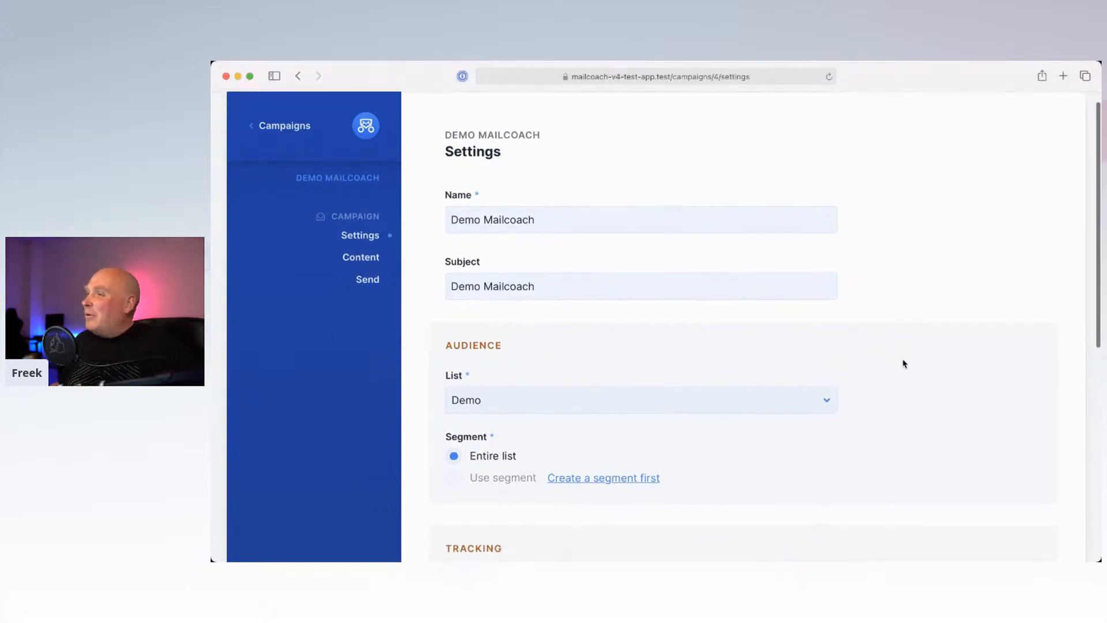
scroll(903, 363, "down", 10)
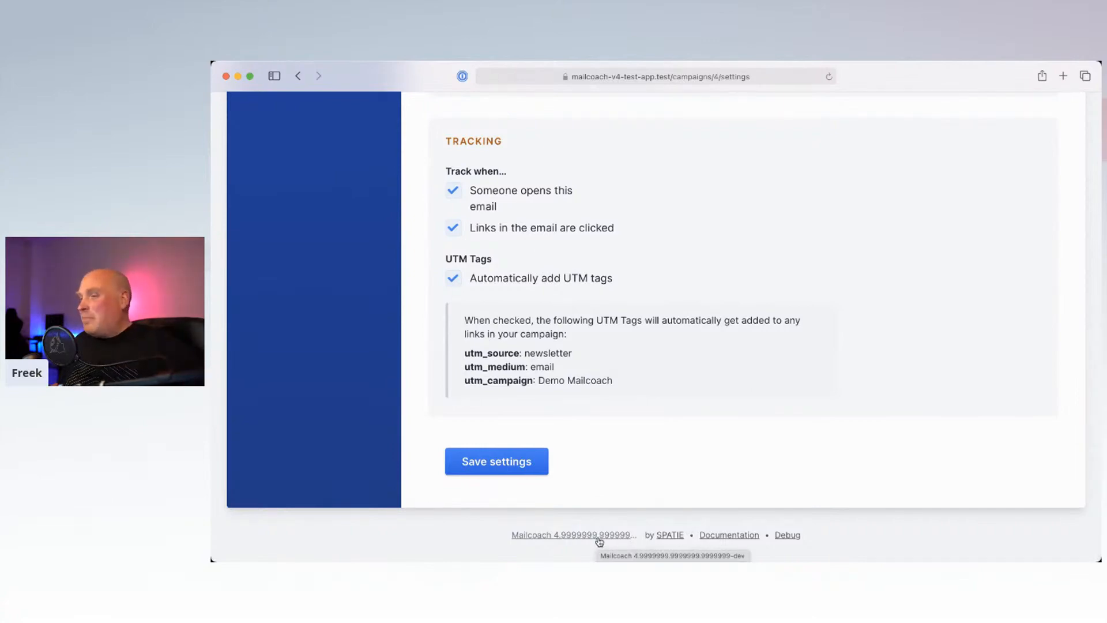
scroll(708, 348, "up", 6)
scroll(708, 347, "up", 2)
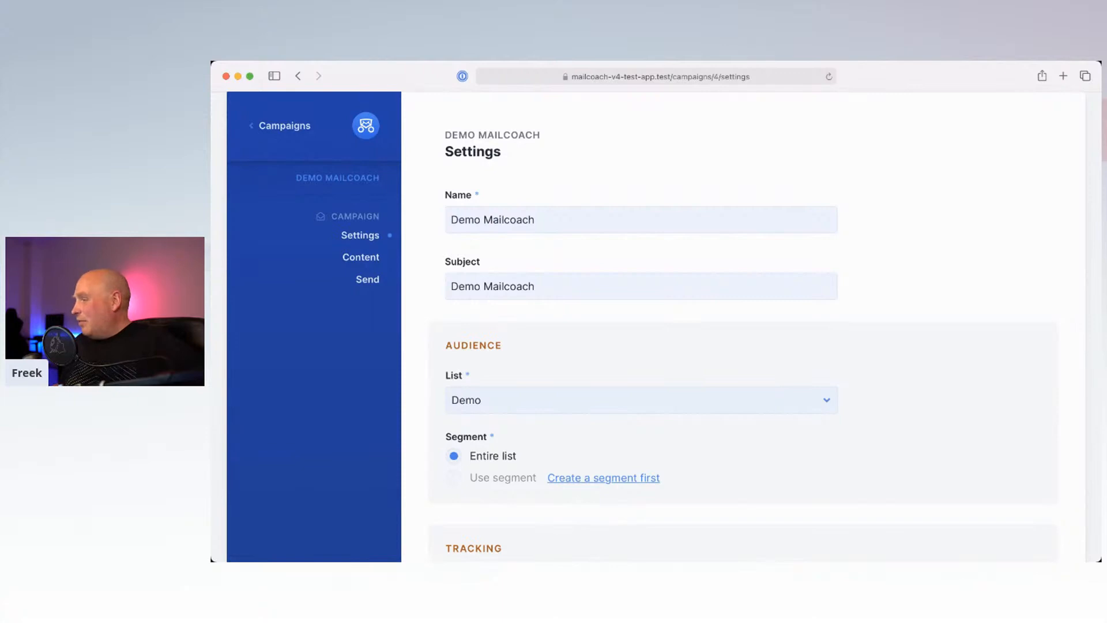
key("super+Tab")
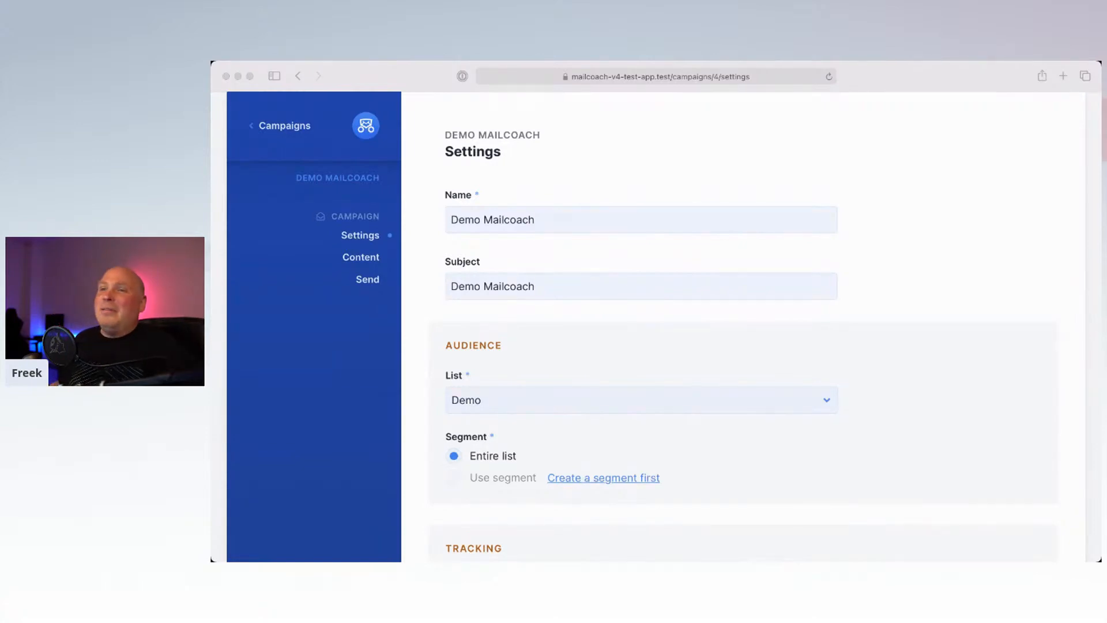
left_click(682, 352)
scroll(682, 352, "down", 10)
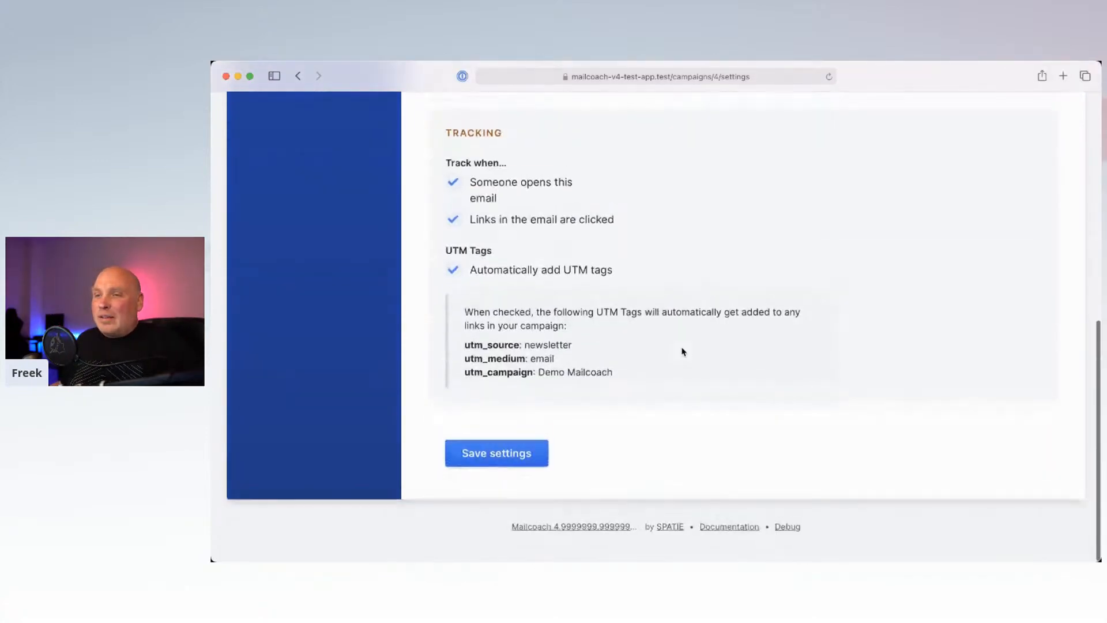
scroll(682, 352, "up", 3)
scroll(682, 352, "up", 5)
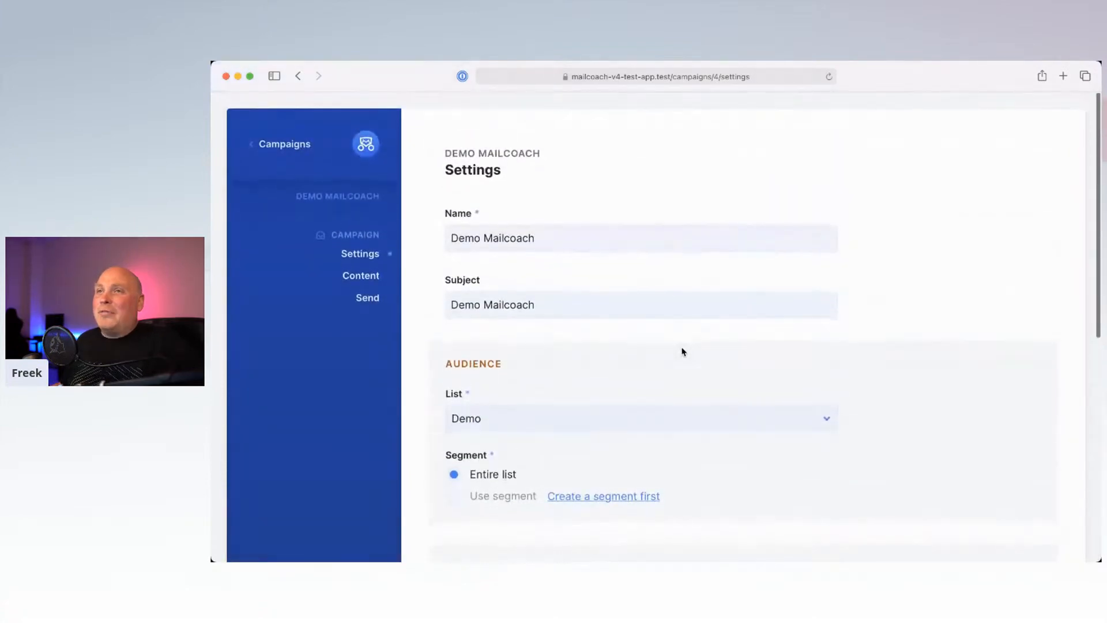
left_click(352, 280)
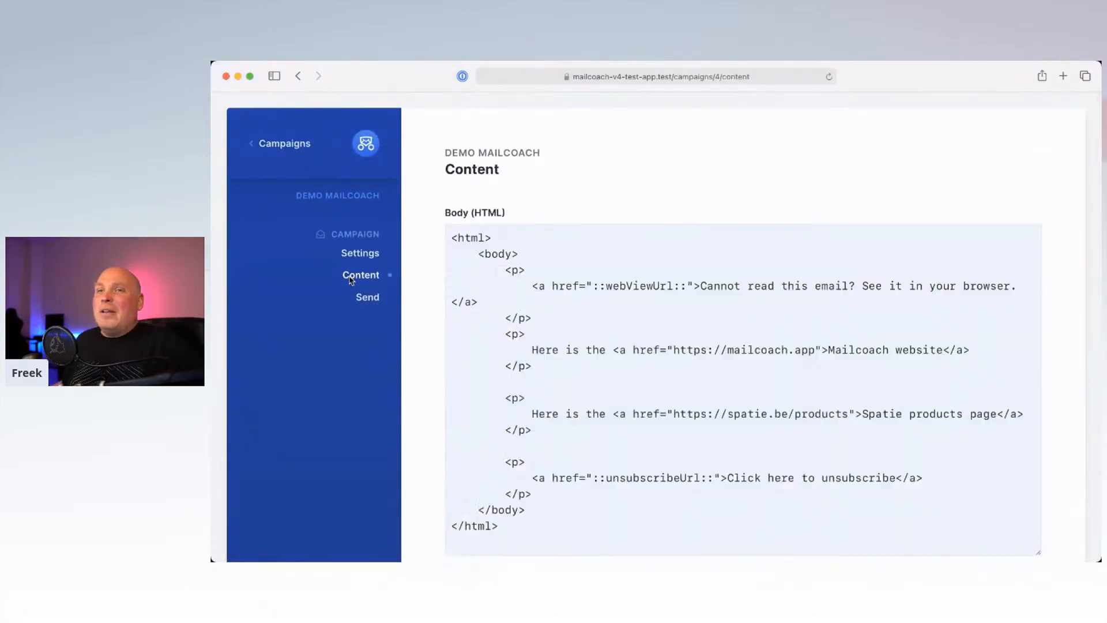
scroll(564, 359, "down", 2)
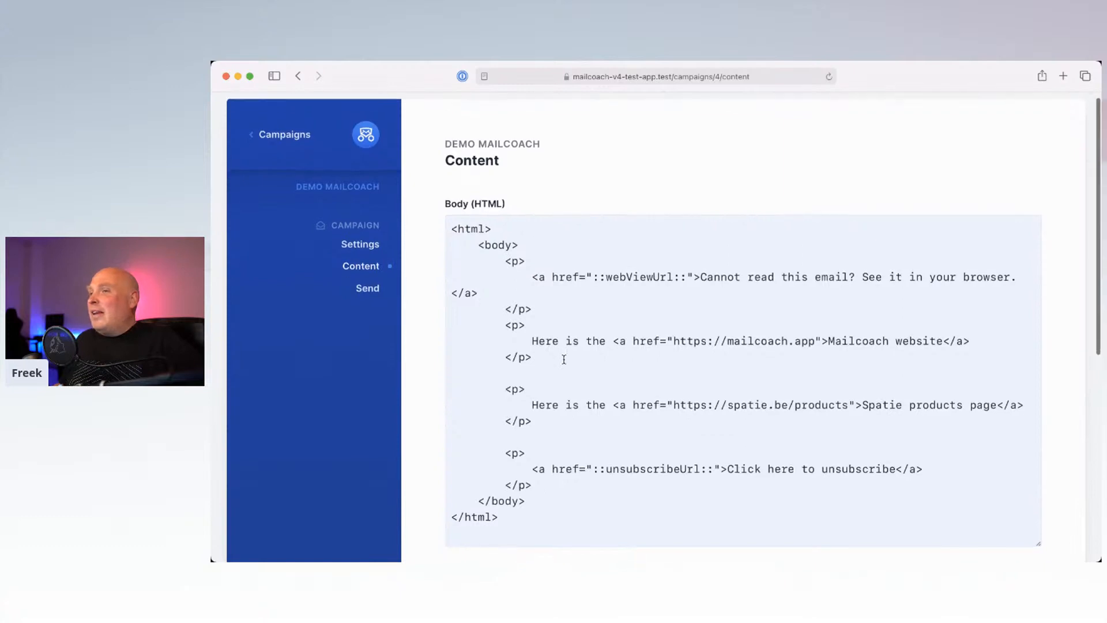
scroll(563, 359, "down", 2)
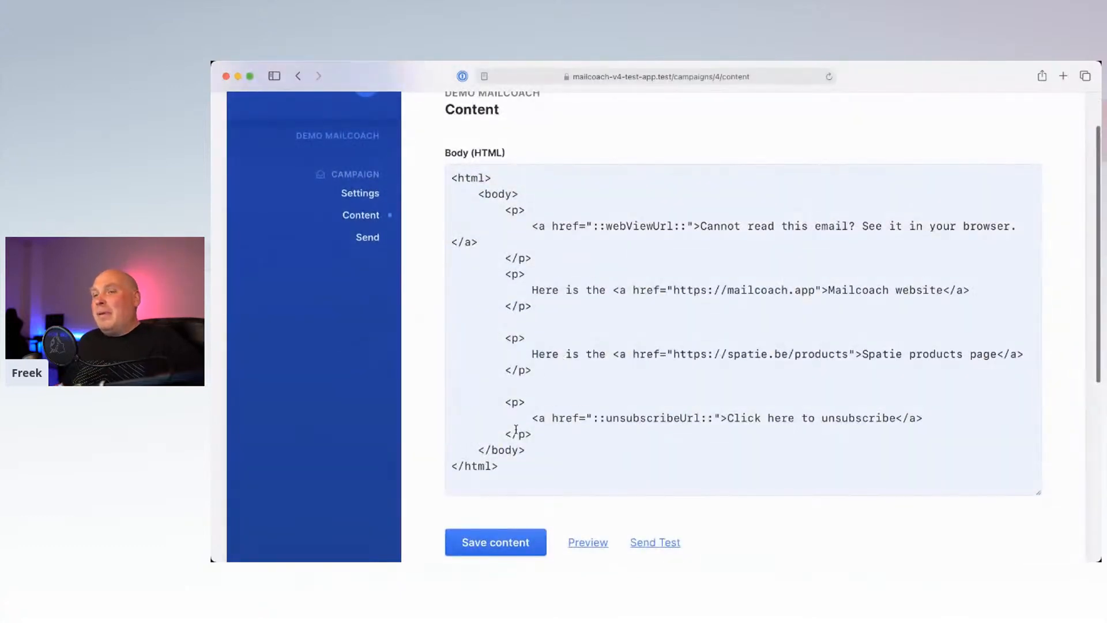
left_click_drag(524, 474, 438, 128)
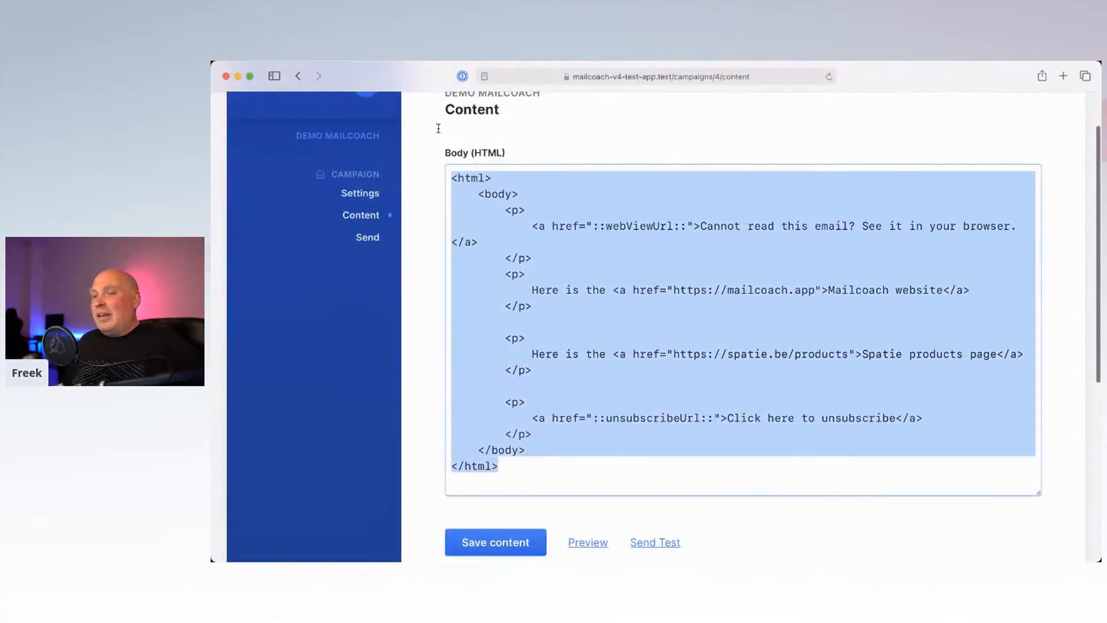
left_click(542, 221)
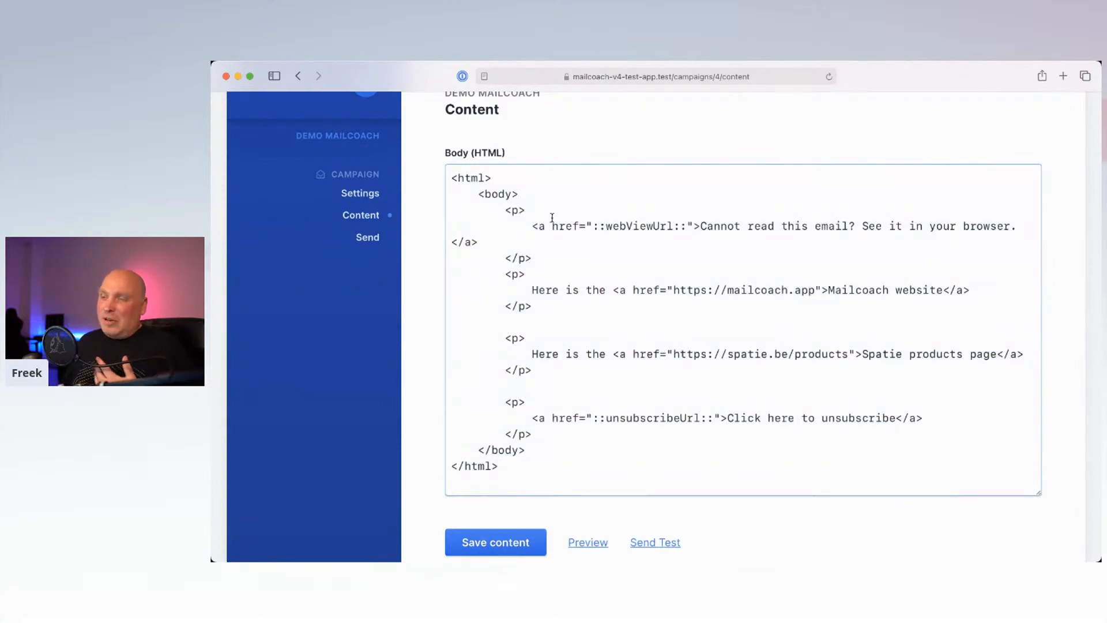
scroll(582, 338, "down", 1)
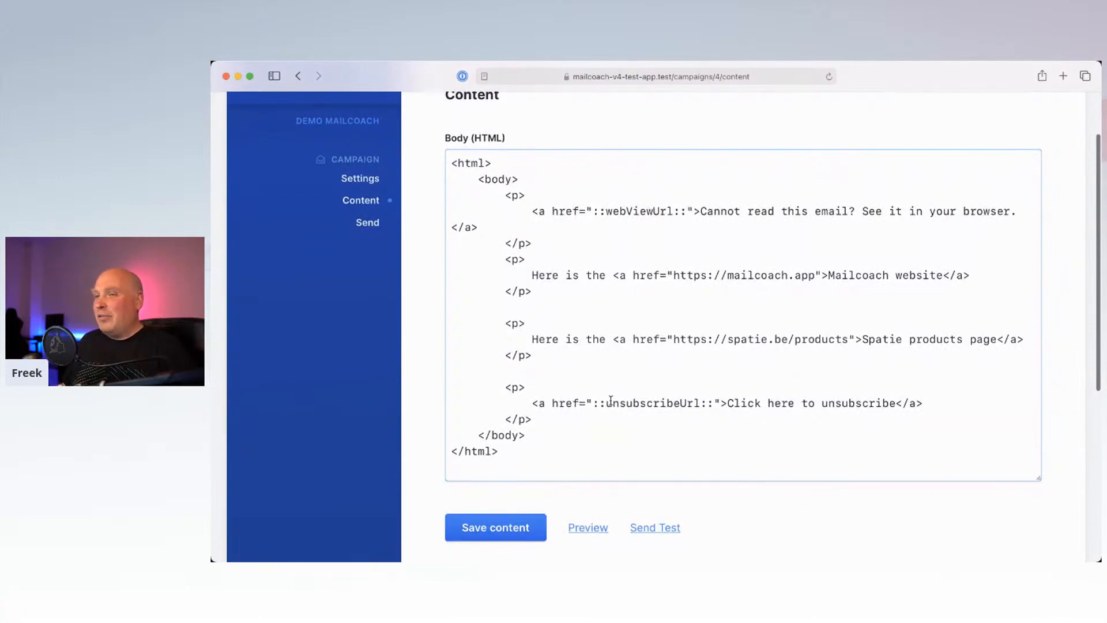
left_click(594, 530)
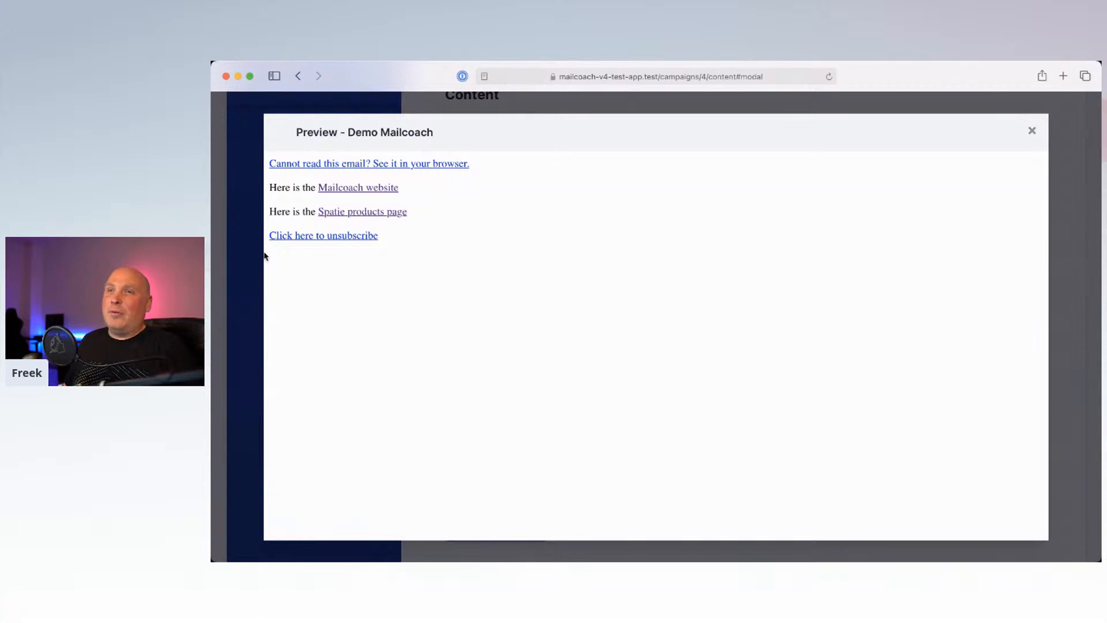
left_click(1031, 131)
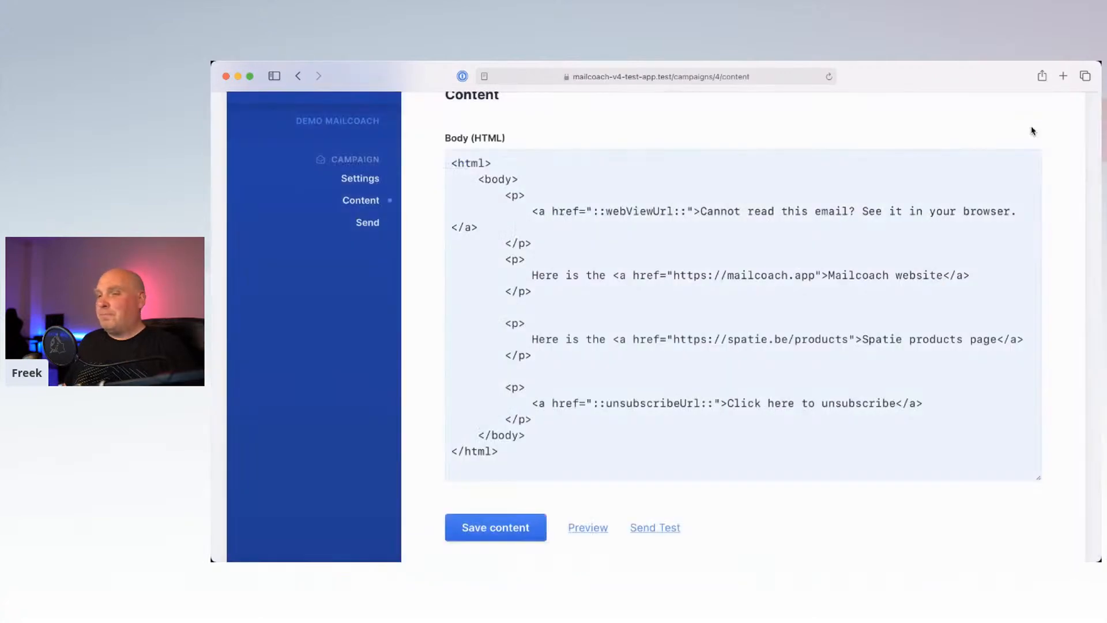
scroll(663, 492, "down", 5)
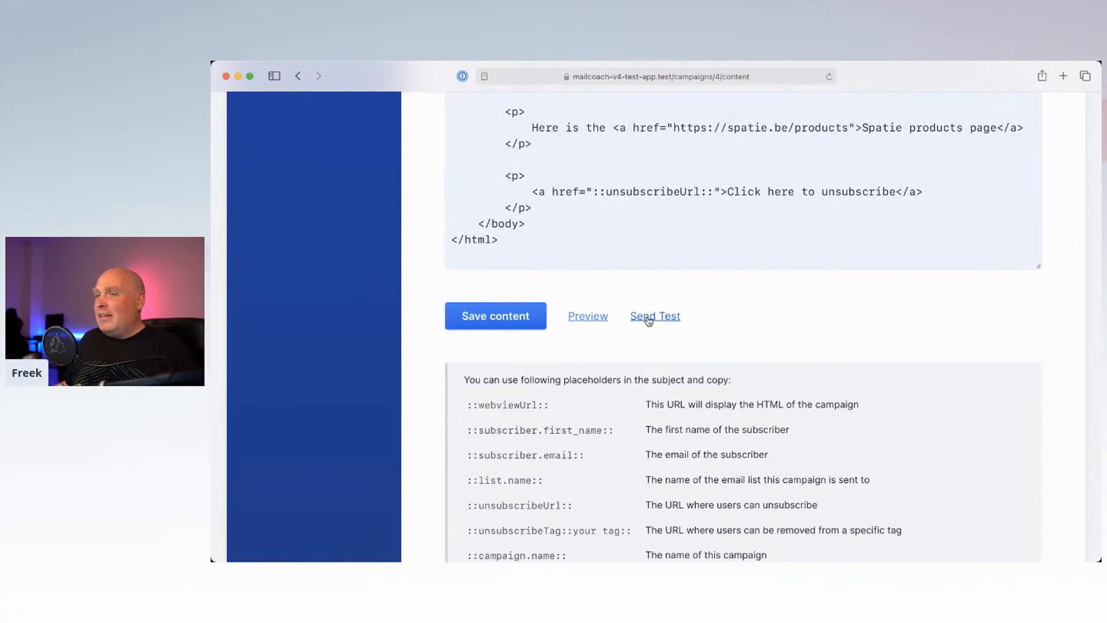
scroll(583, 403, "down", 2)
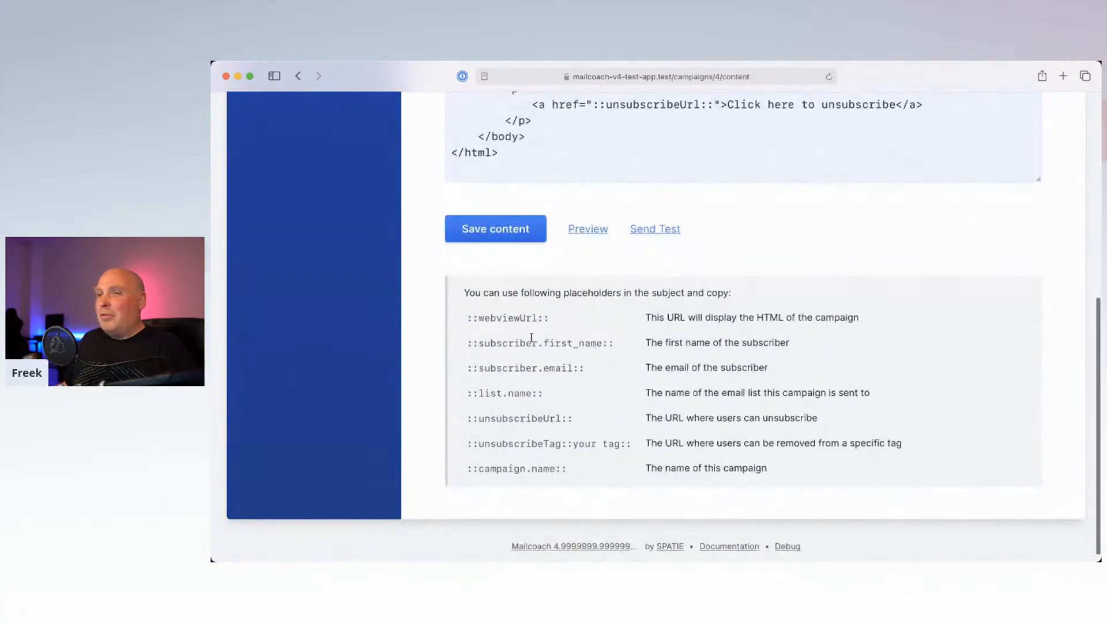
left_click_drag(465, 318, 591, 471)
left_click(598, 415)
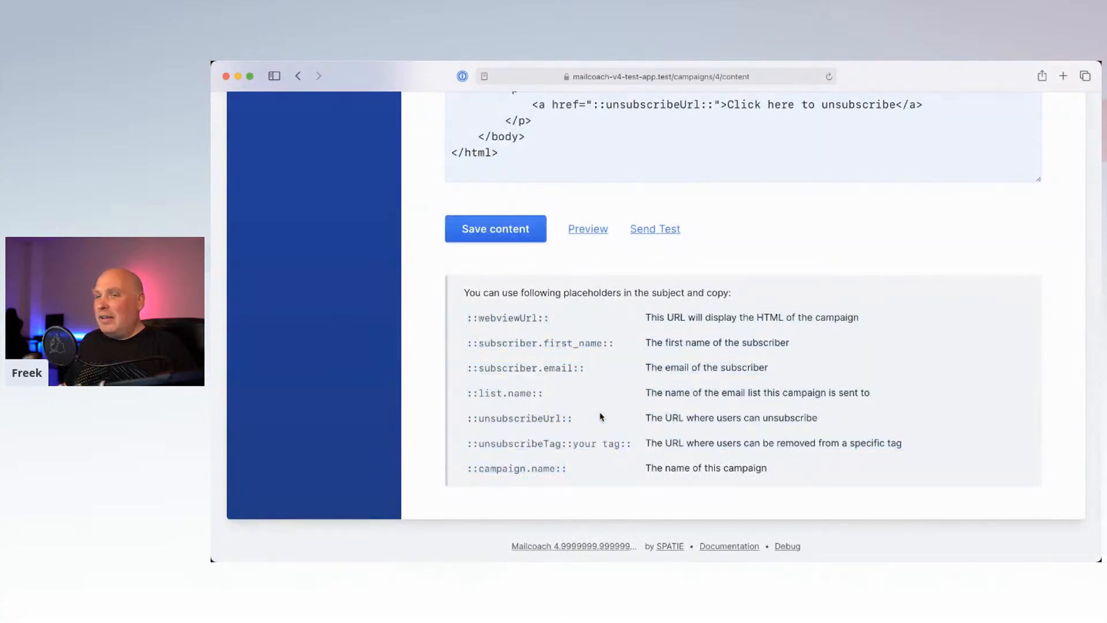
scroll(593, 366, "up", 1)
scroll(594, 365, "up", 2)
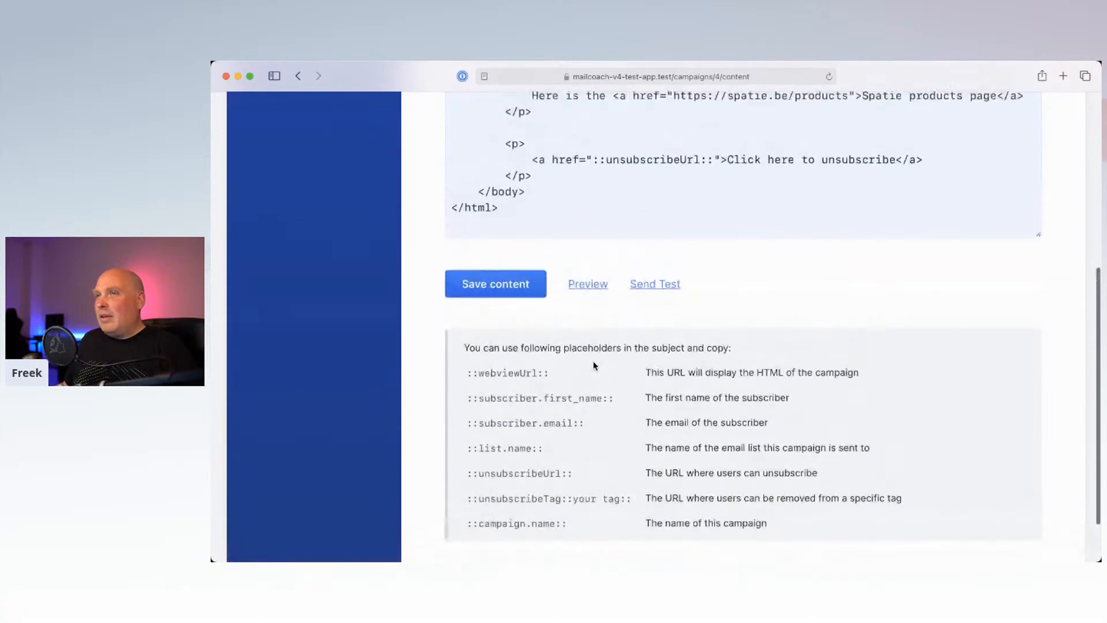
scroll(594, 365, "up", 1)
left_click_drag(594, 178, 711, 174)
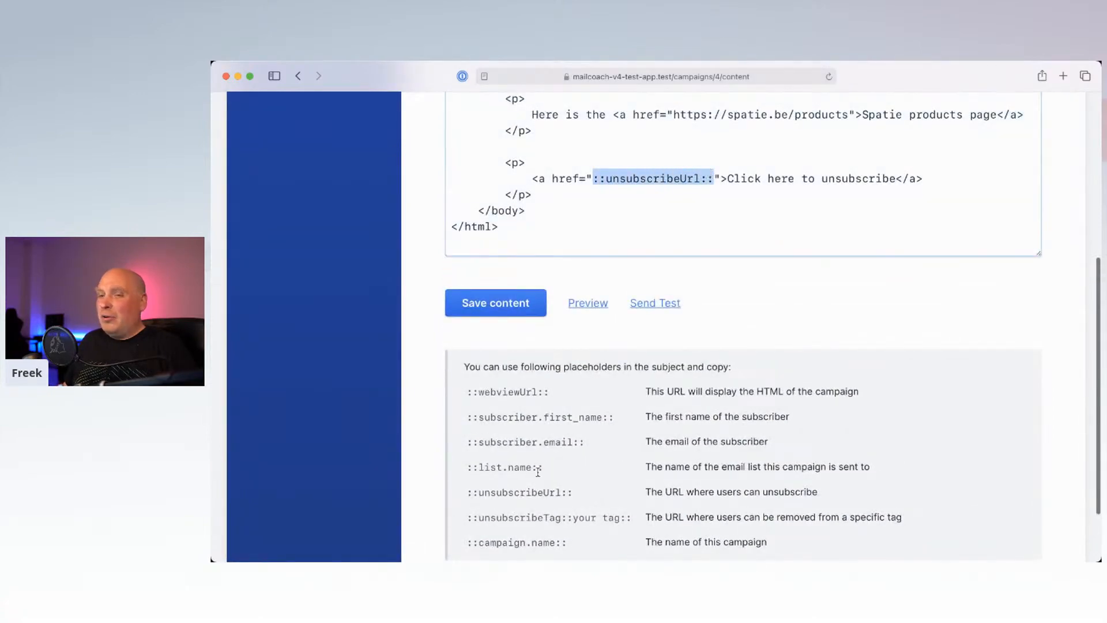
scroll(542, 469, "down", 2)
left_click(569, 462)
left_click_drag(578, 453, 464, 449)
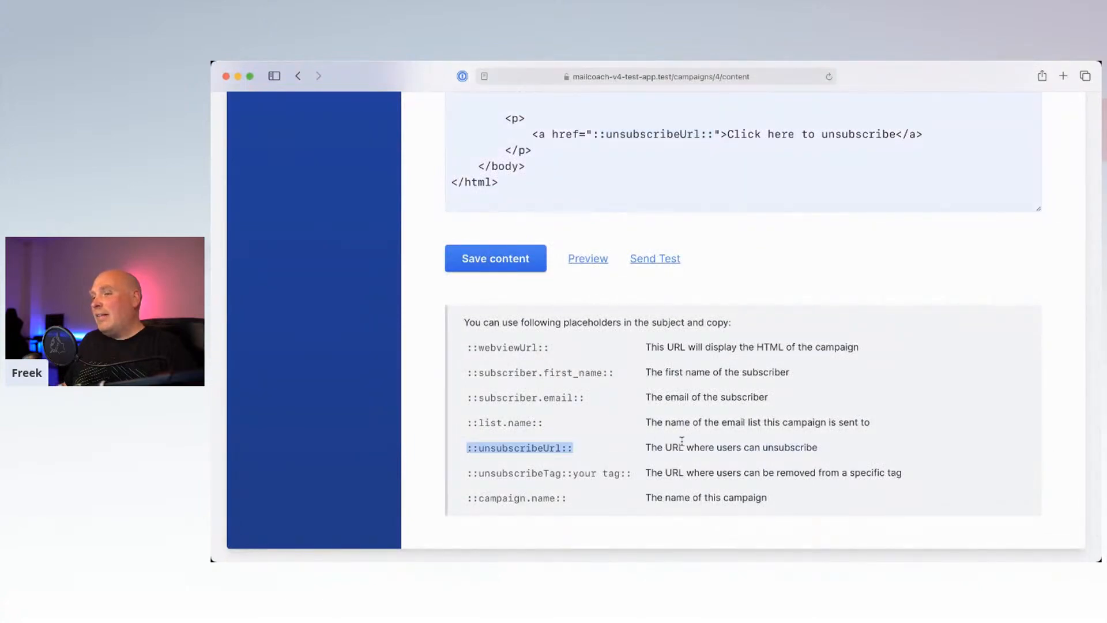
left_click_drag(657, 447, 790, 447)
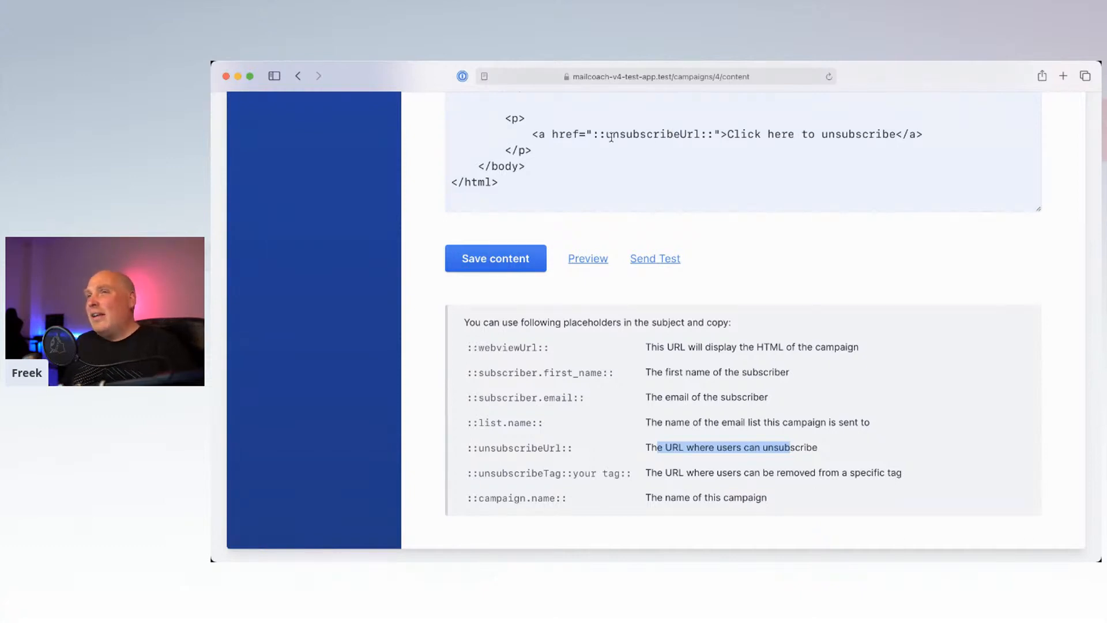
left_click_drag(586, 134, 698, 133)
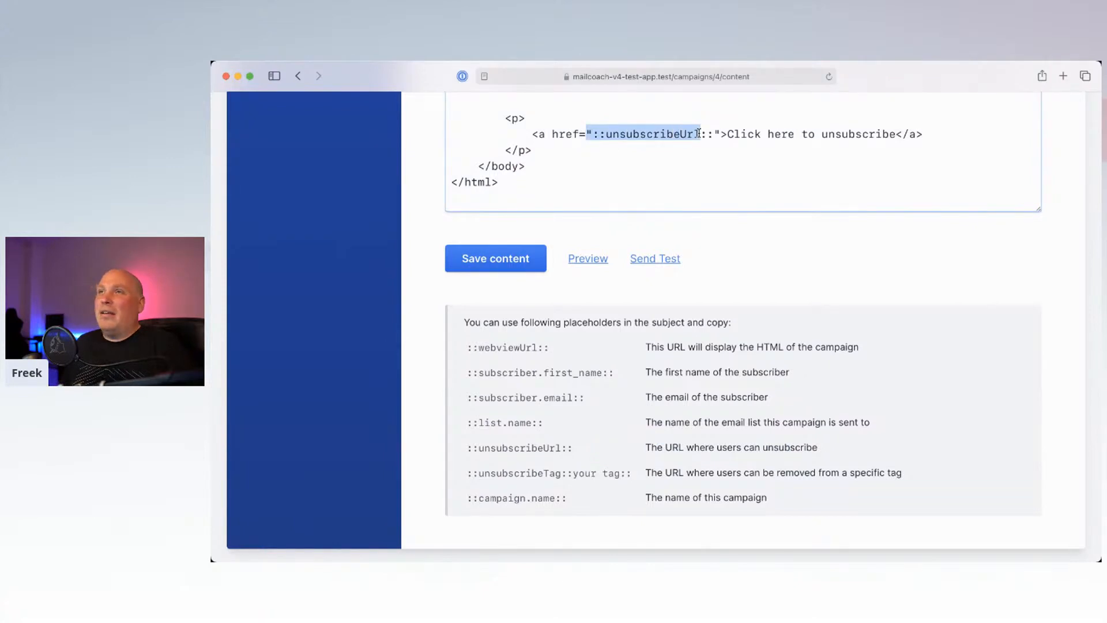
left_click(614, 371)
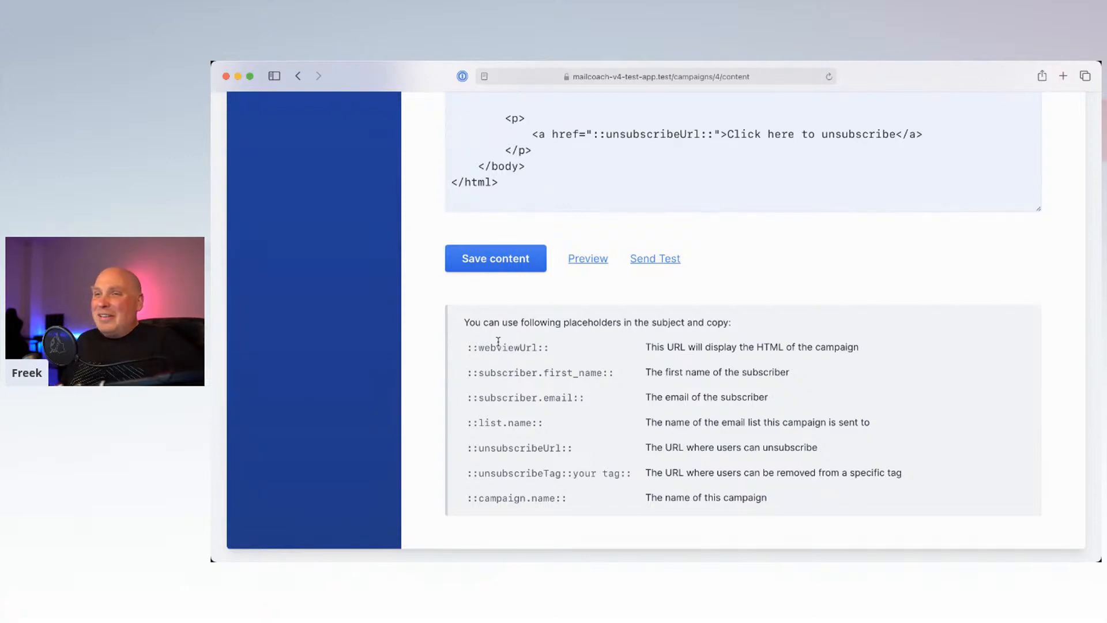
scroll(499, 341, "down", 2)
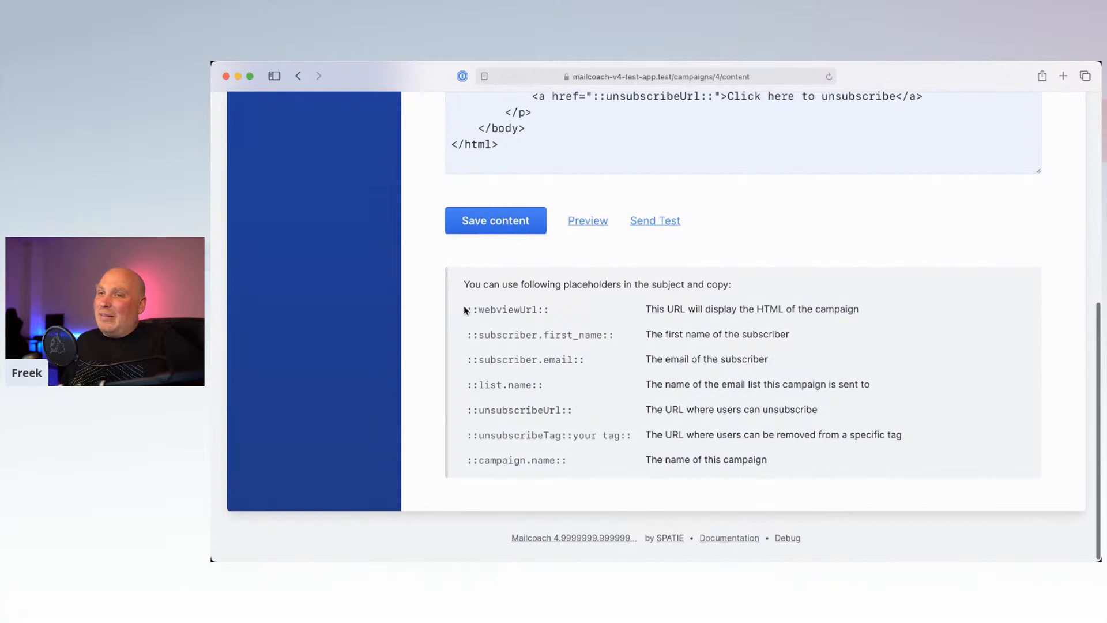
left_click_drag(468, 308, 556, 304)
left_click(557, 304)
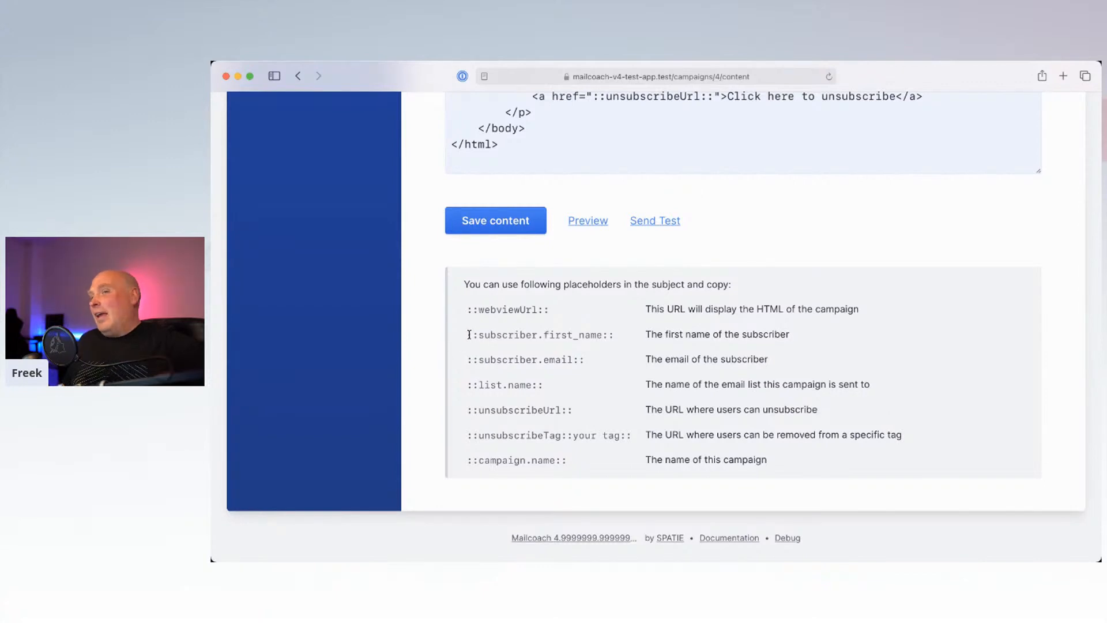
left_click_drag(469, 335, 614, 332)
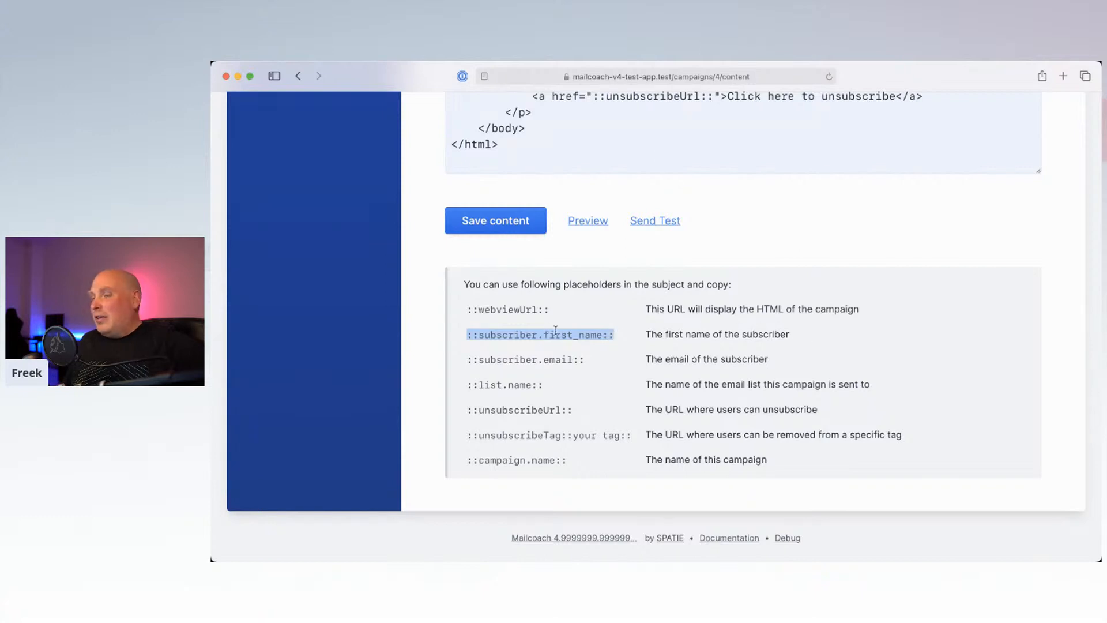
left_click(644, 346)
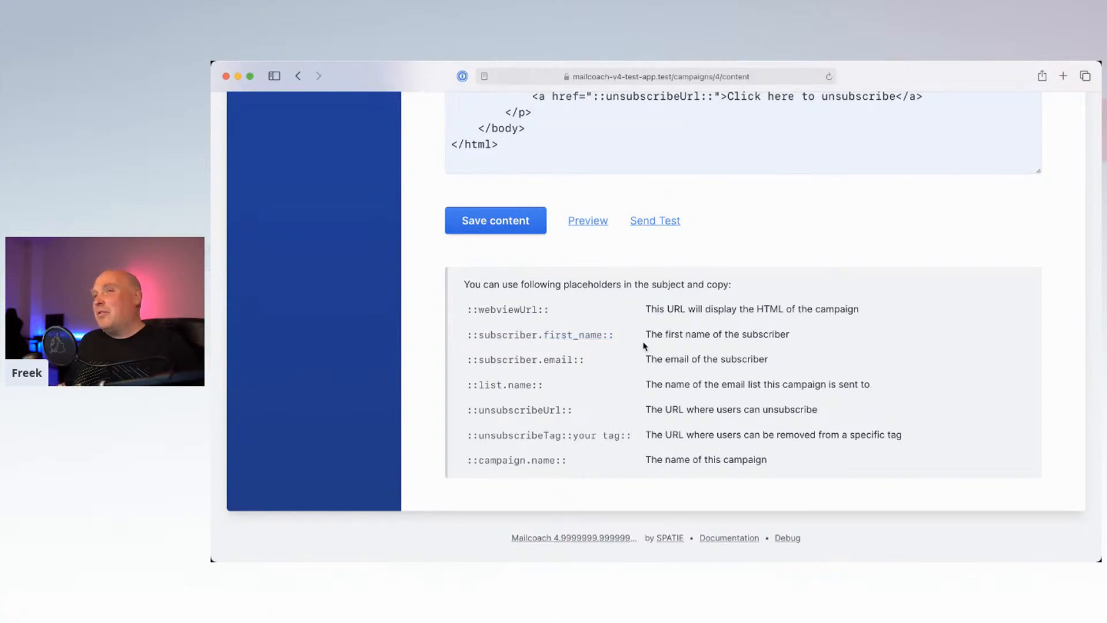
Step: Send a Demo Mailcoach test email to the prefilled test address
scroll(644, 346, "up", 5)
scroll(644, 346, "down", 3)
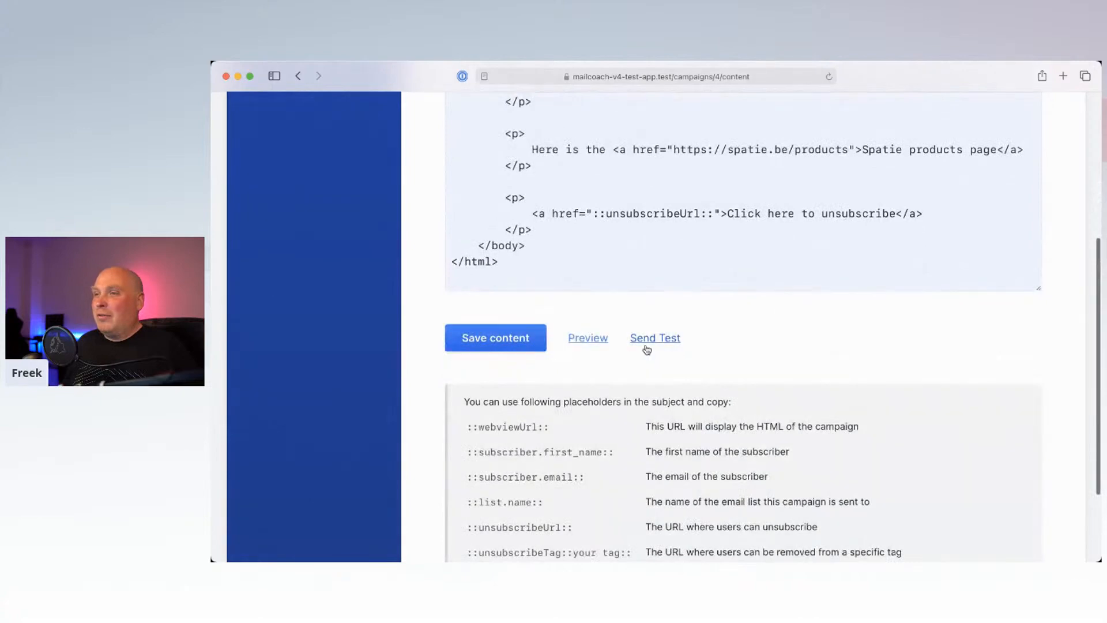
left_click(647, 346)
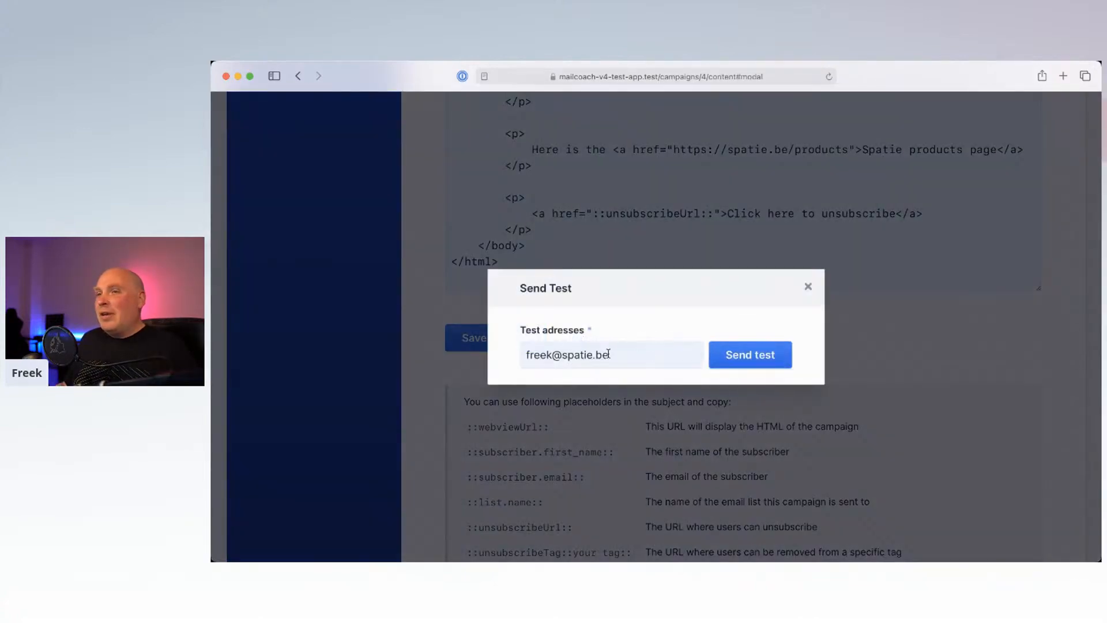
left_click(769, 348)
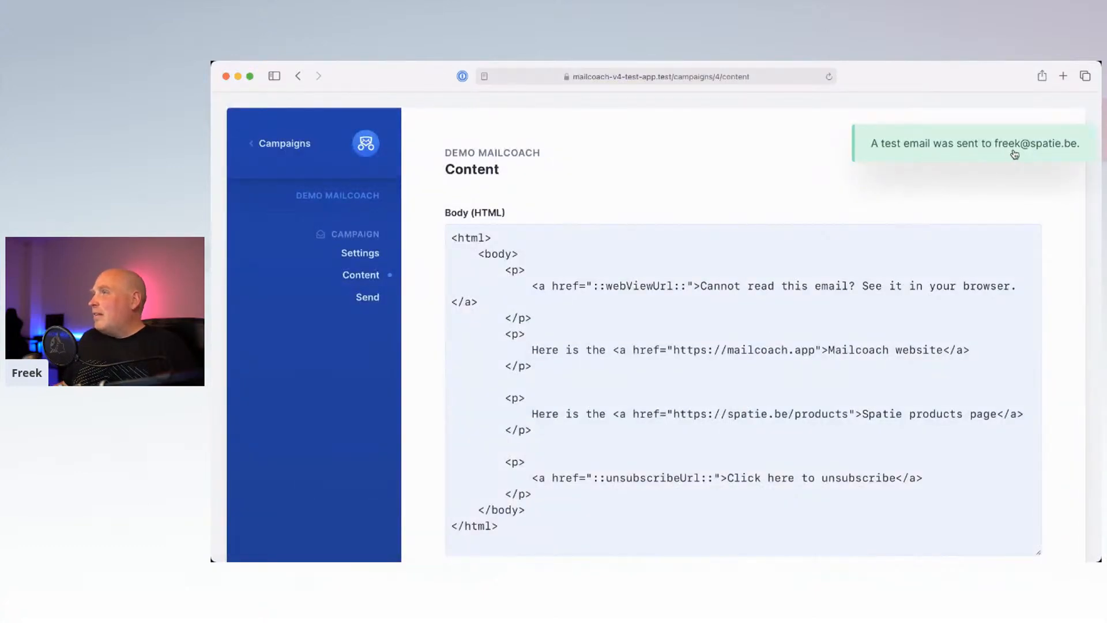
mouse_move(749, 547)
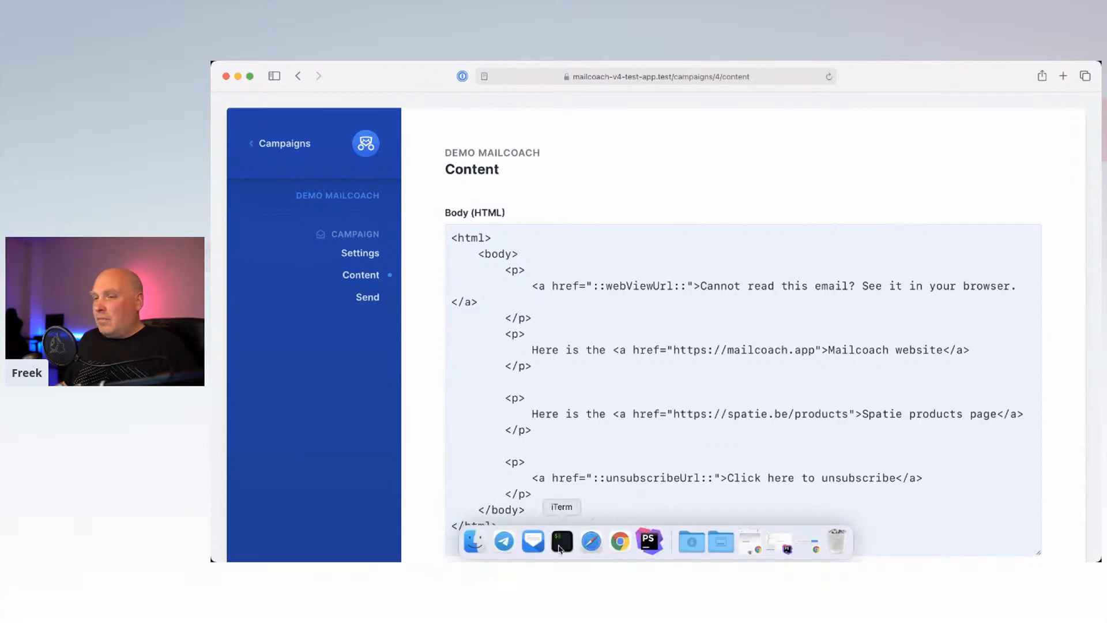
Step: In Mimestream, open the '[Test] Demo Mailcoach' email in the Mailcoach label
left_click(533, 542)
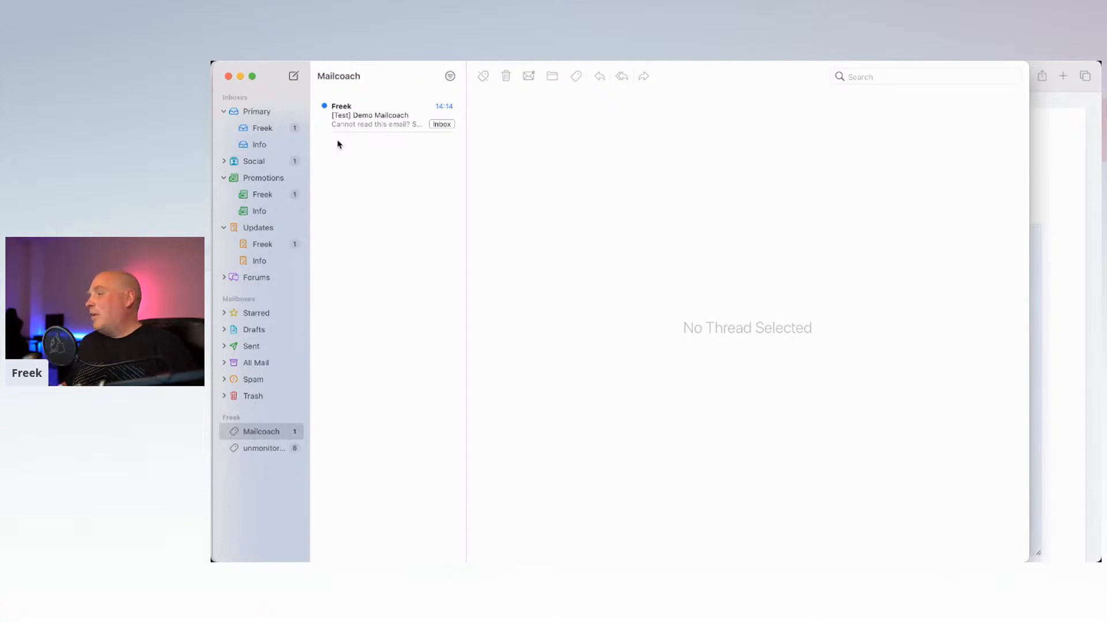
left_click(370, 117)
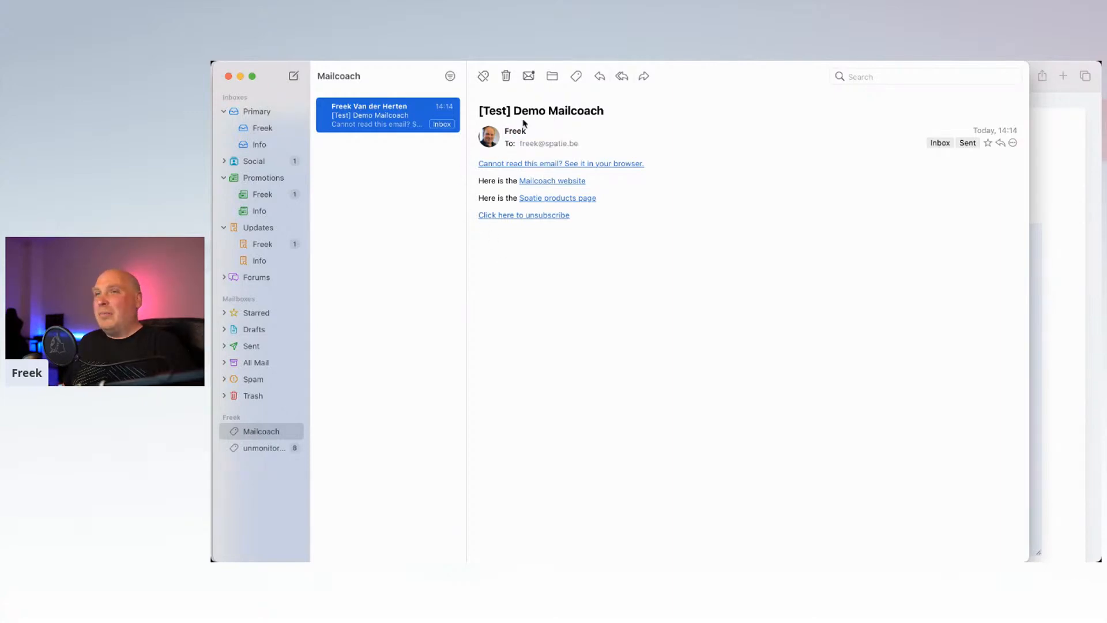
Step: Open the Demo Mailcoach campaign's Send page summarizing delivery to 10 Demo subscribers
left_click(1053, 283)
scroll(724, 378, "down", 10)
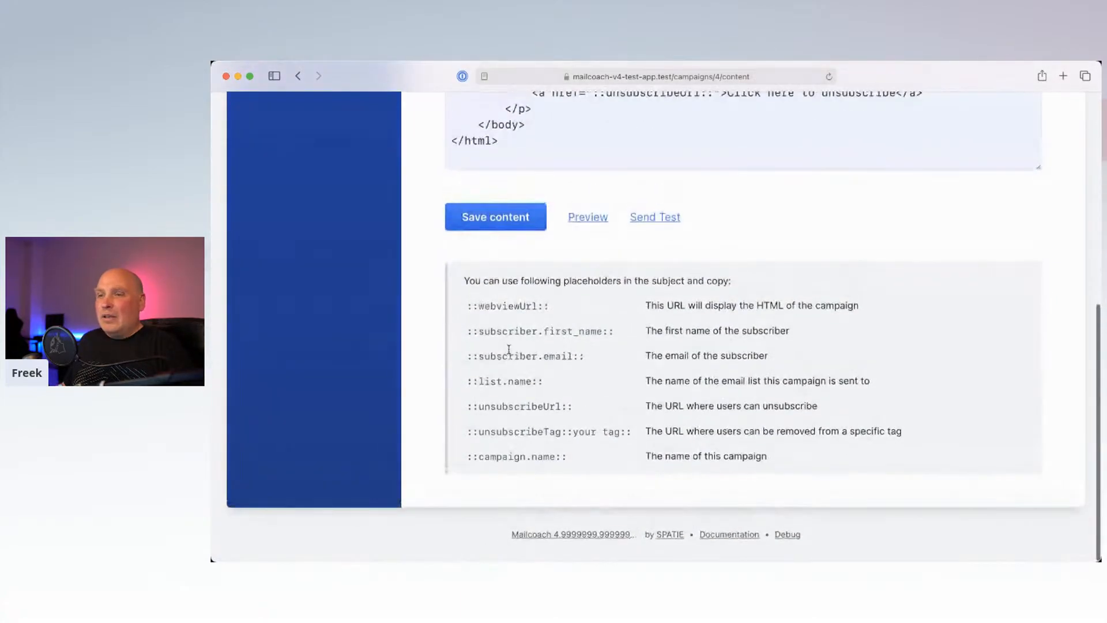
scroll(508, 349, "up", 10)
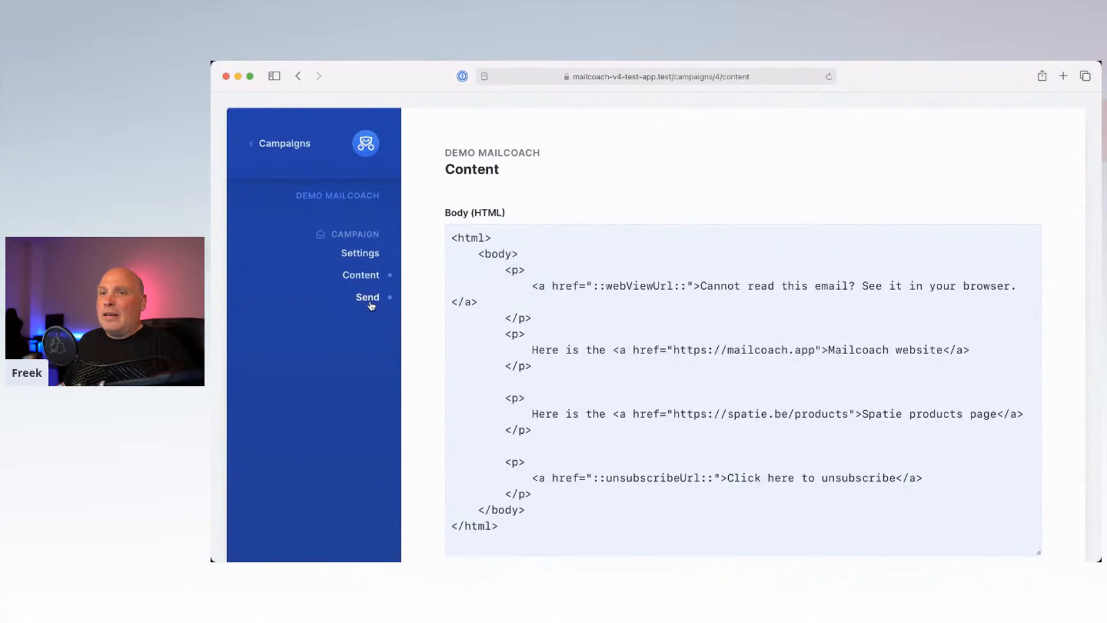
left_click(368, 297)
scroll(667, 316, "down", 3)
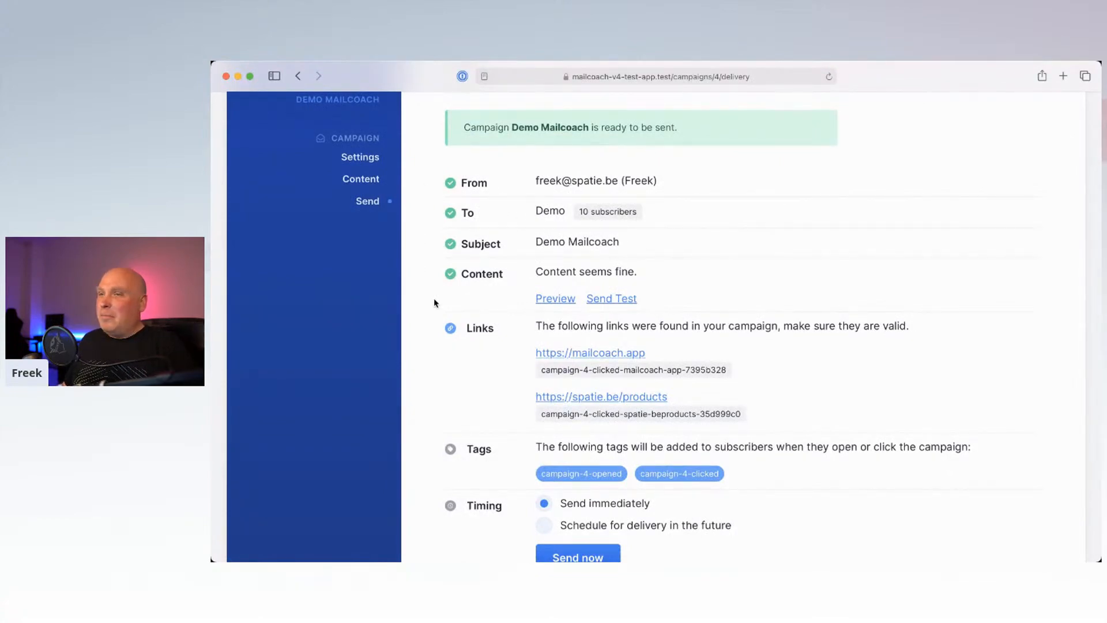
scroll(507, 346, "down", 2)
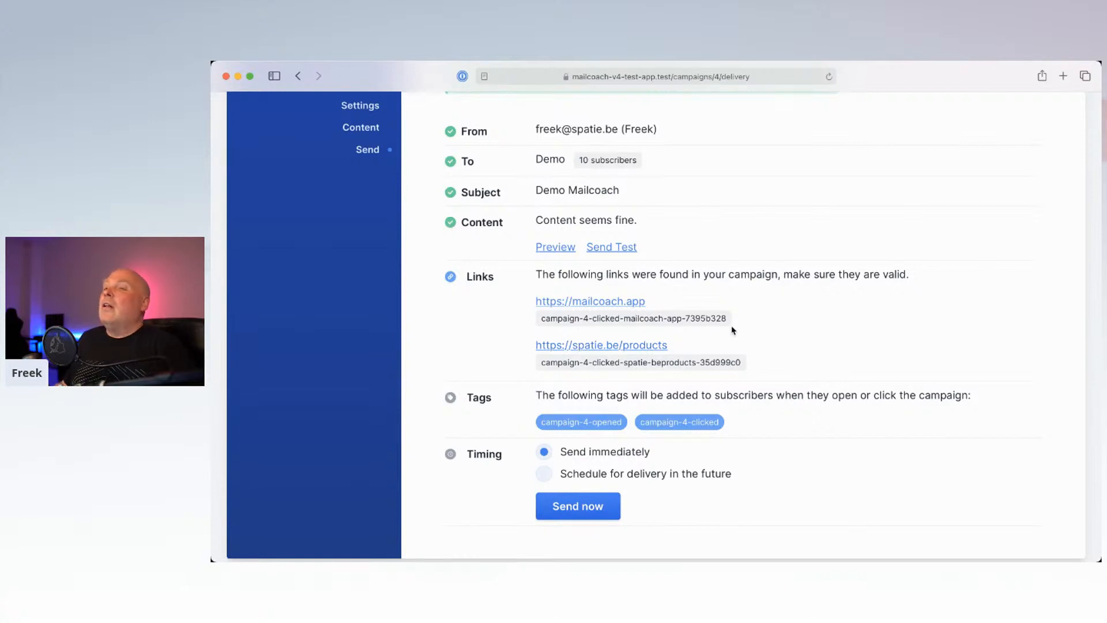
Step: Highlight the tracked links' click tags, including the mailcoach-app and campaign-4-clicked tags
left_click(542, 321)
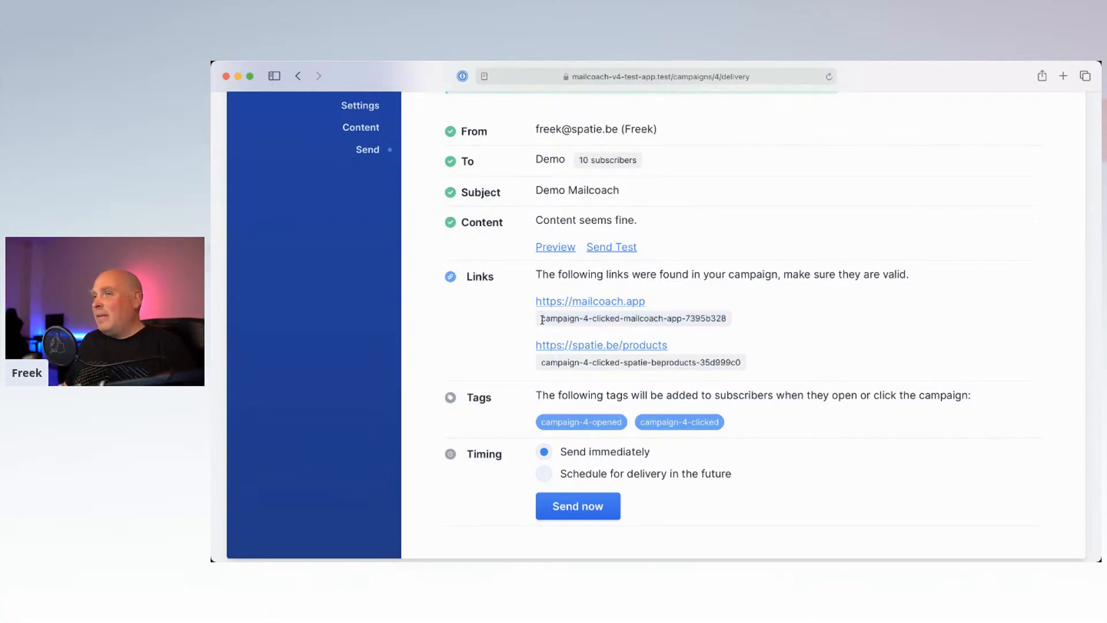
left_click_drag(542, 321, 732, 316)
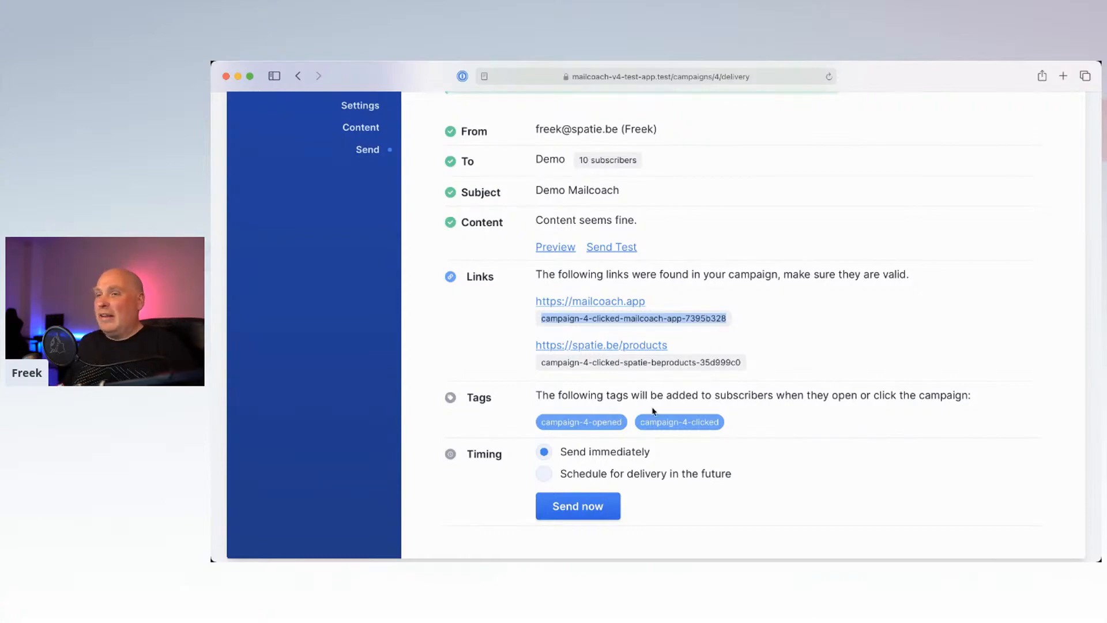
scroll(647, 421, "down", 2)
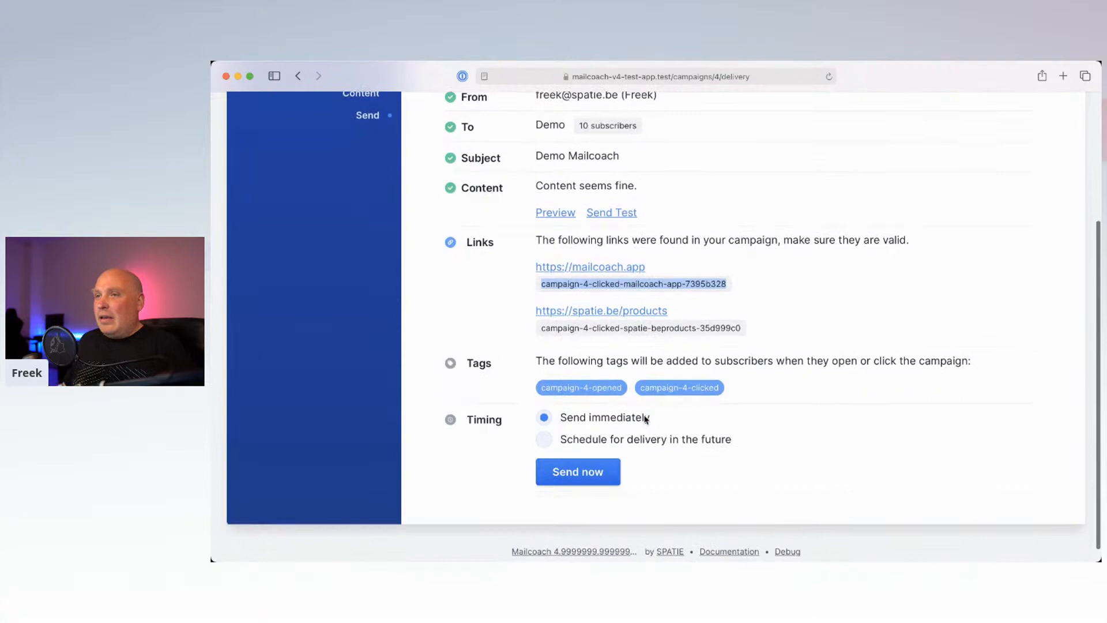
left_click(558, 282)
left_click_drag(542, 281, 684, 279)
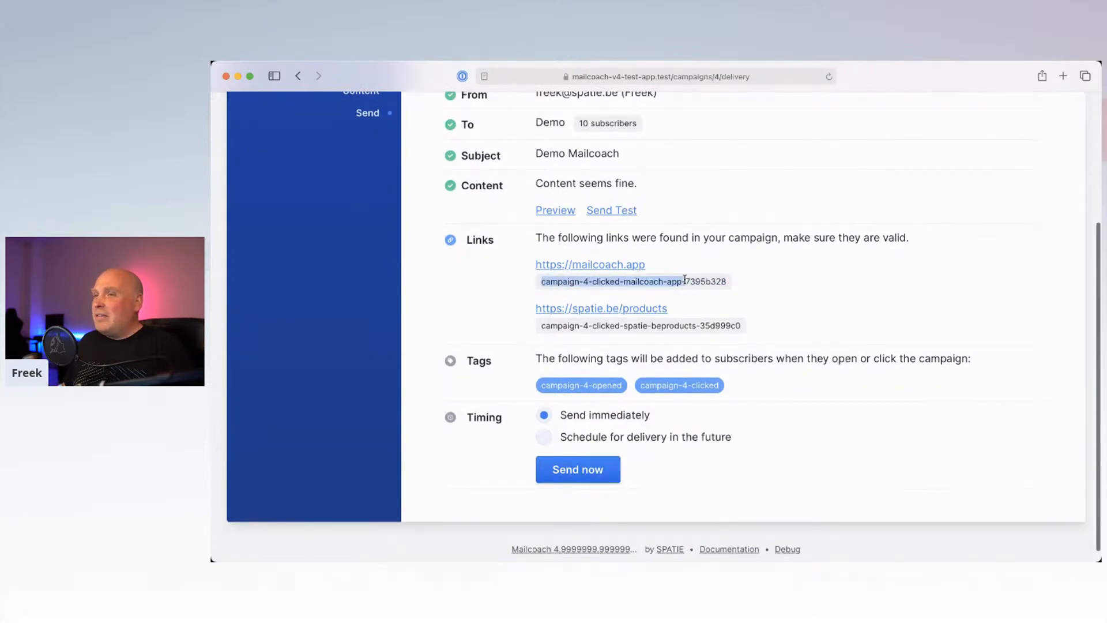
left_click(725, 385)
left_click_drag(731, 385, 540, 385)
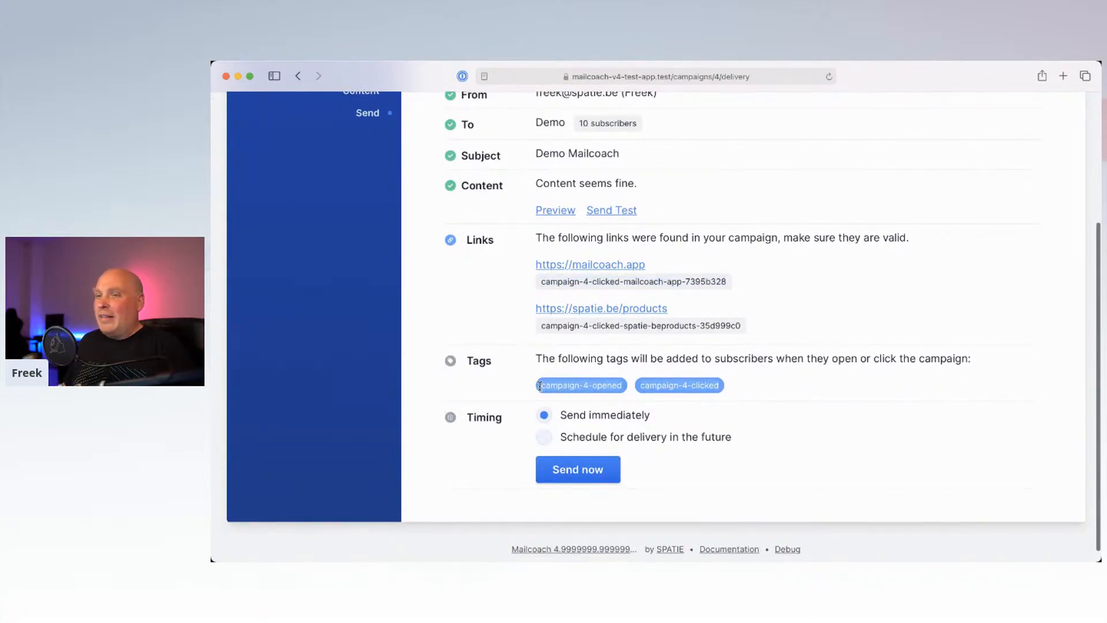
left_click(737, 387)
left_click_drag(744, 387, 640, 383)
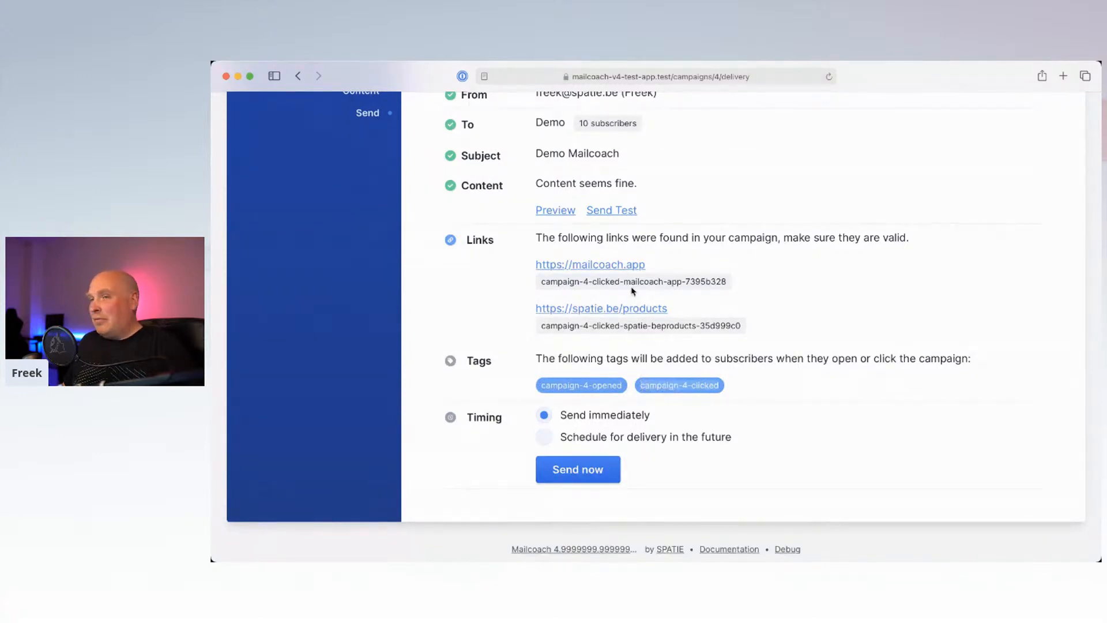
left_click(815, 327)
scroll(815, 327, "down", 1)
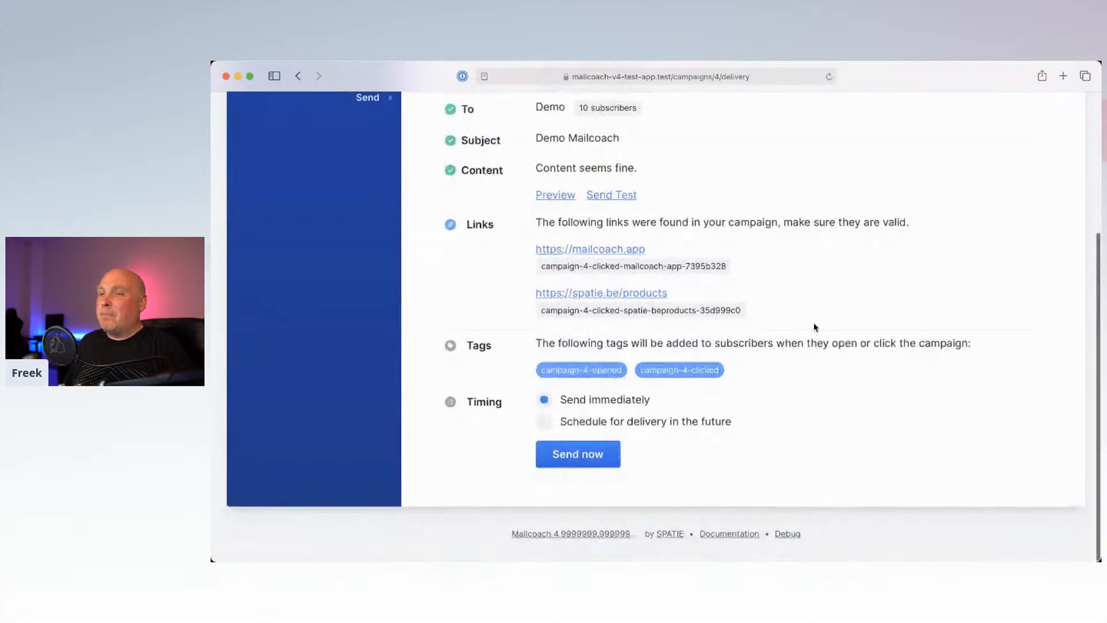
left_click(545, 421)
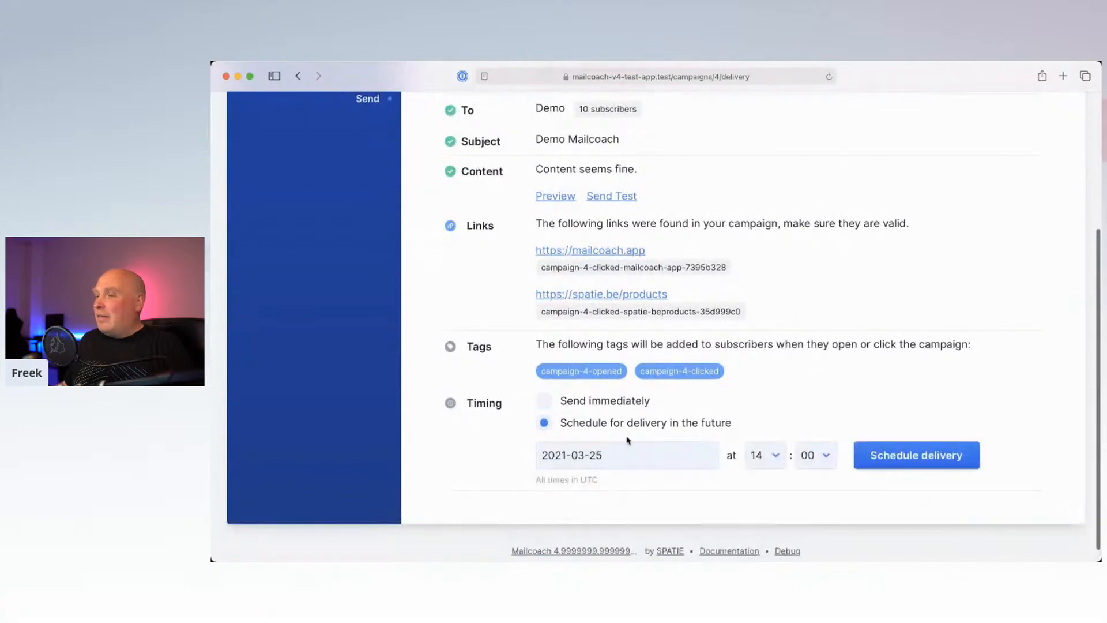
scroll(628, 441, "down", 1)
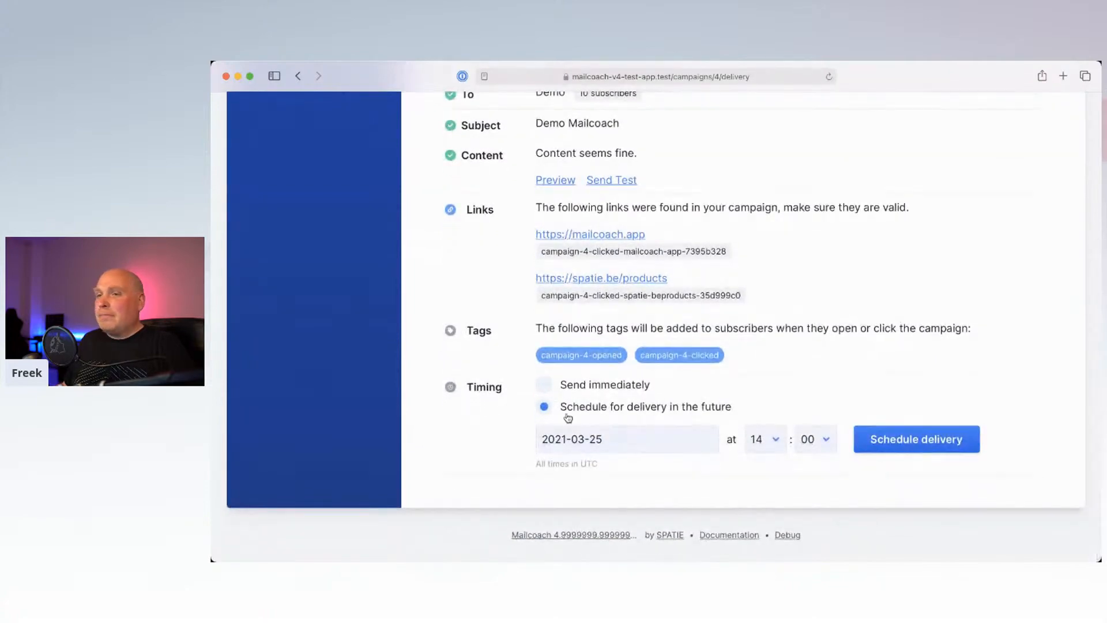
left_click_drag(536, 464, 604, 464)
left_click(605, 464)
double_click(587, 464)
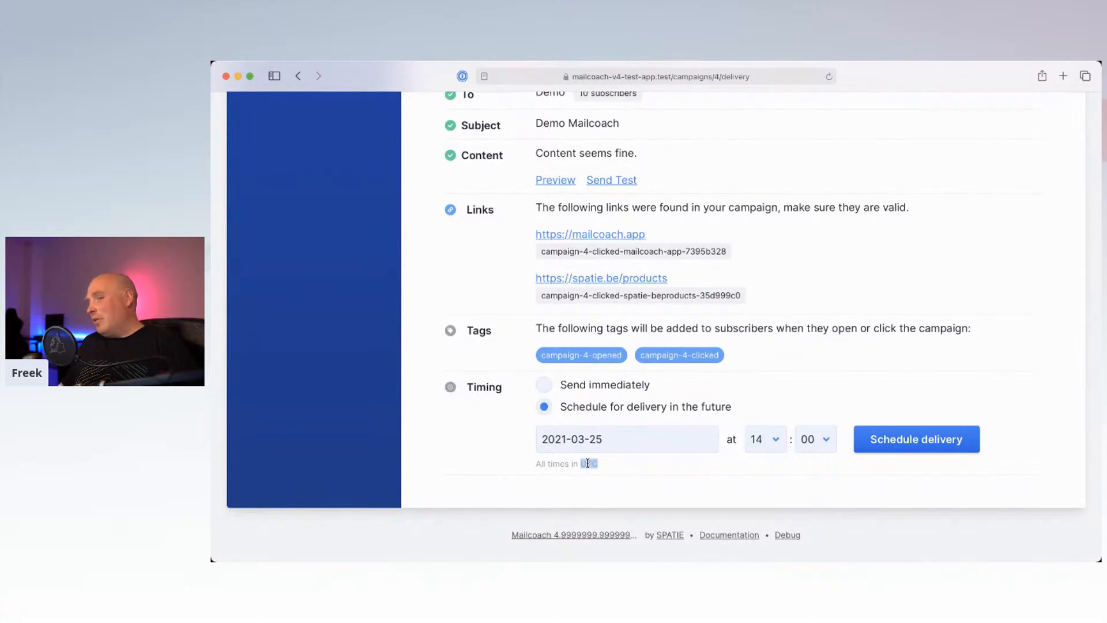
double_click(587, 463)
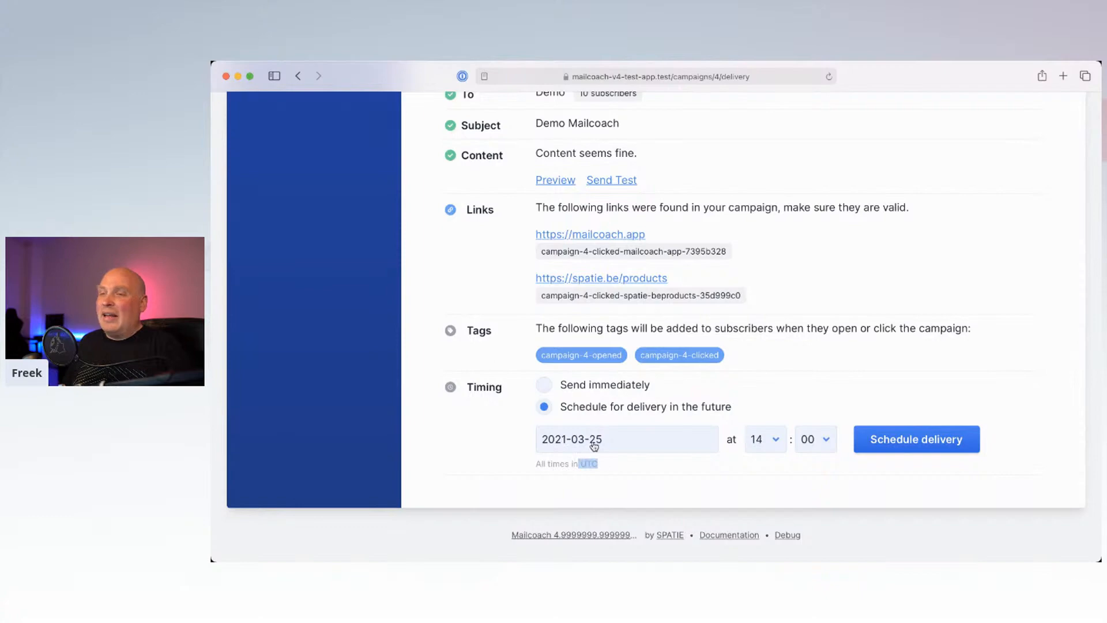
left_click(545, 387)
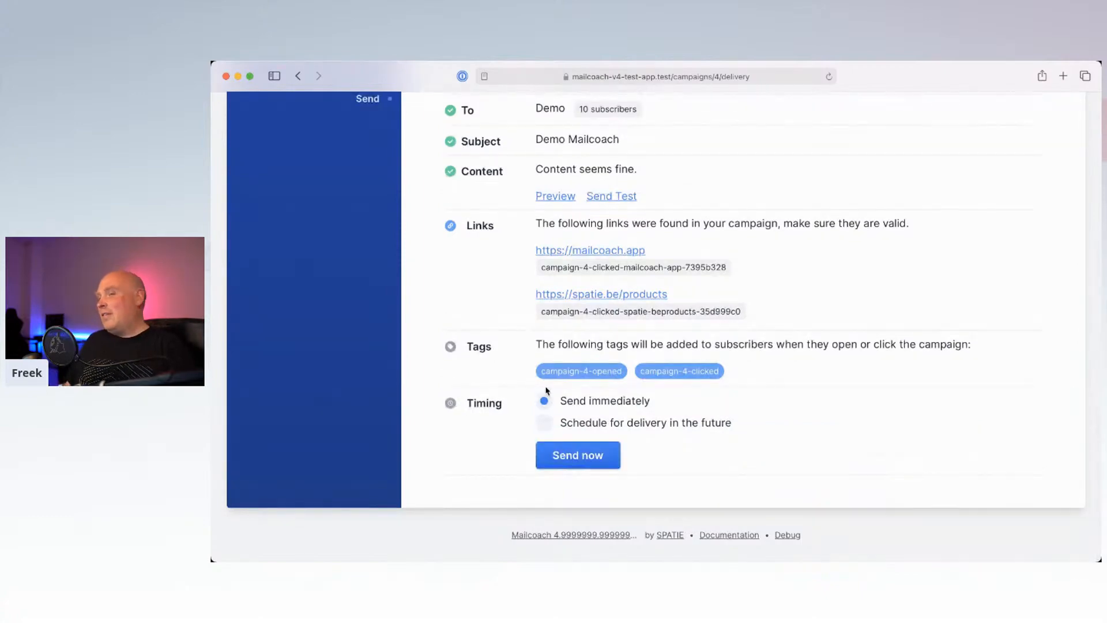
Step: Send the Demo Mailcoach campaign now, confirming delivery to all 10 Demo subscribers
left_click(575, 459)
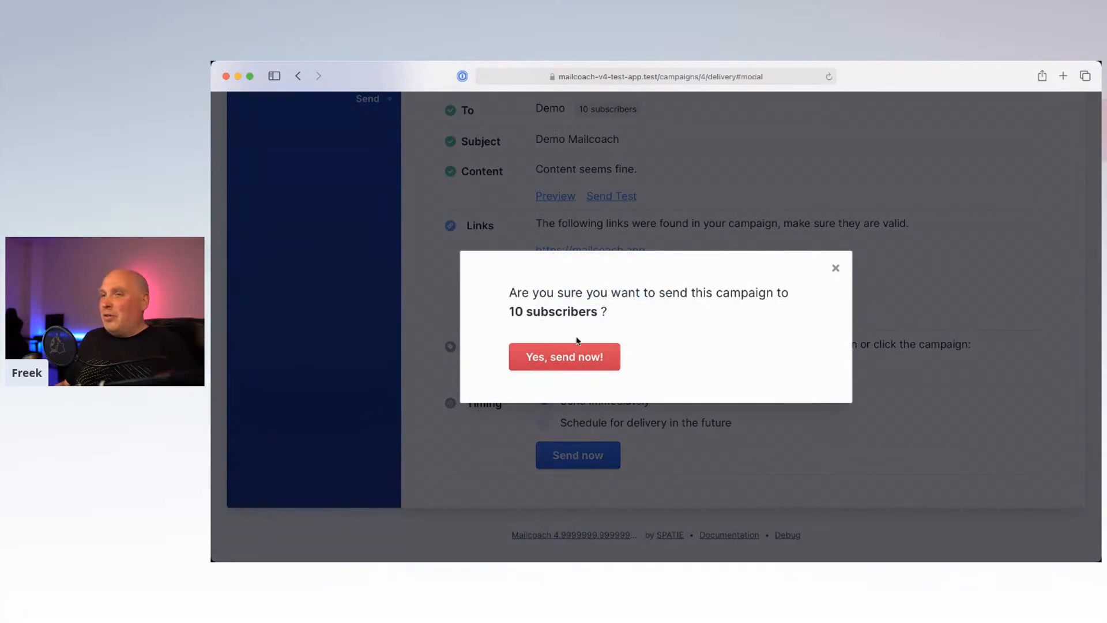
left_click_drag(520, 292, 750, 319)
left_click(749, 318)
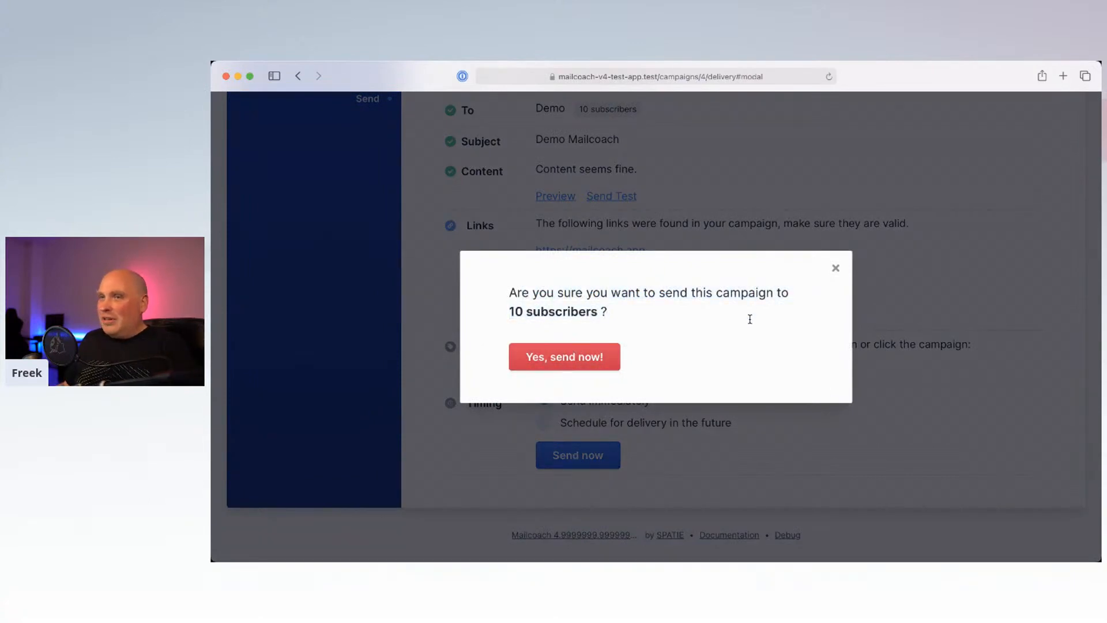
left_click(569, 358)
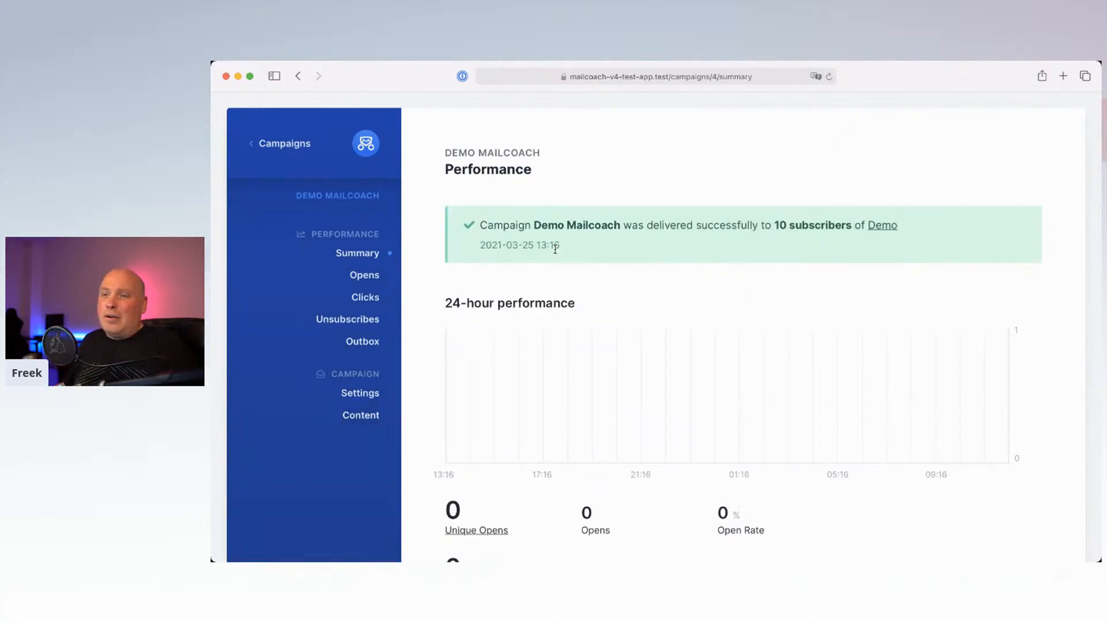
Step: Reload the performance summary to show 4 unique opens and a 40% open rate, then switch to Mimestream
scroll(555, 250, "down", 3)
scroll(555, 253, "down", 1)
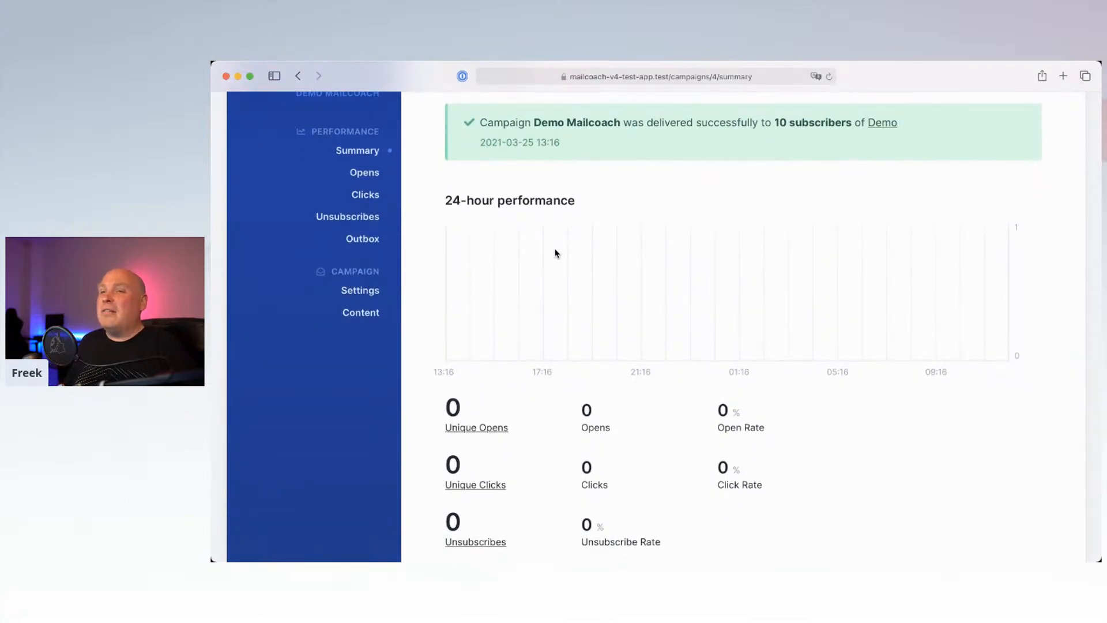
scroll(555, 253, "up", 3)
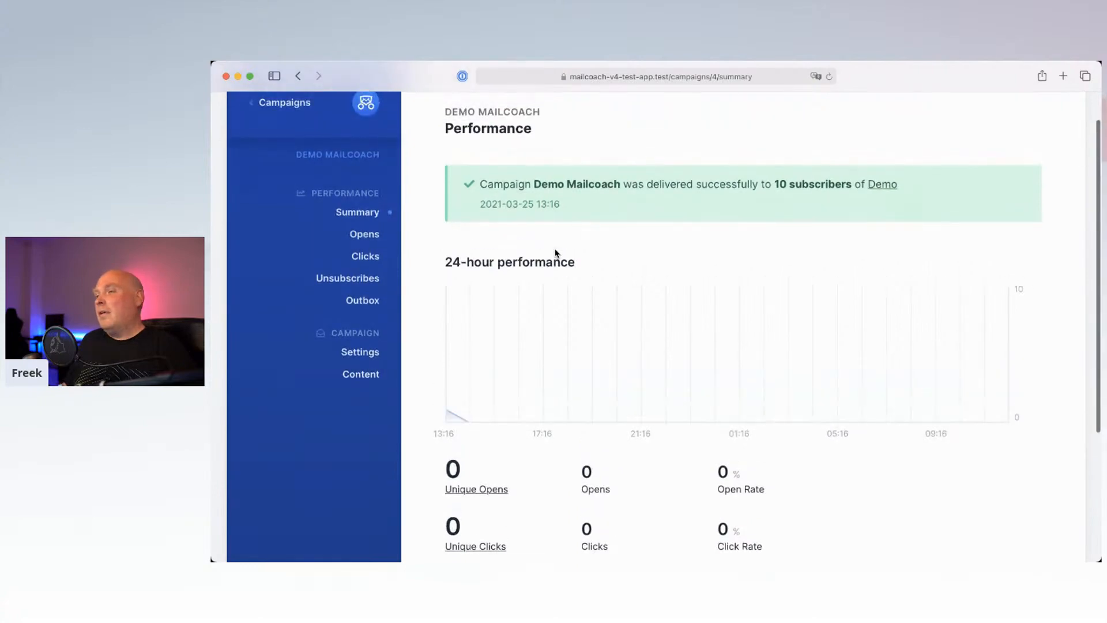
scroll(552, 300, "down", 5)
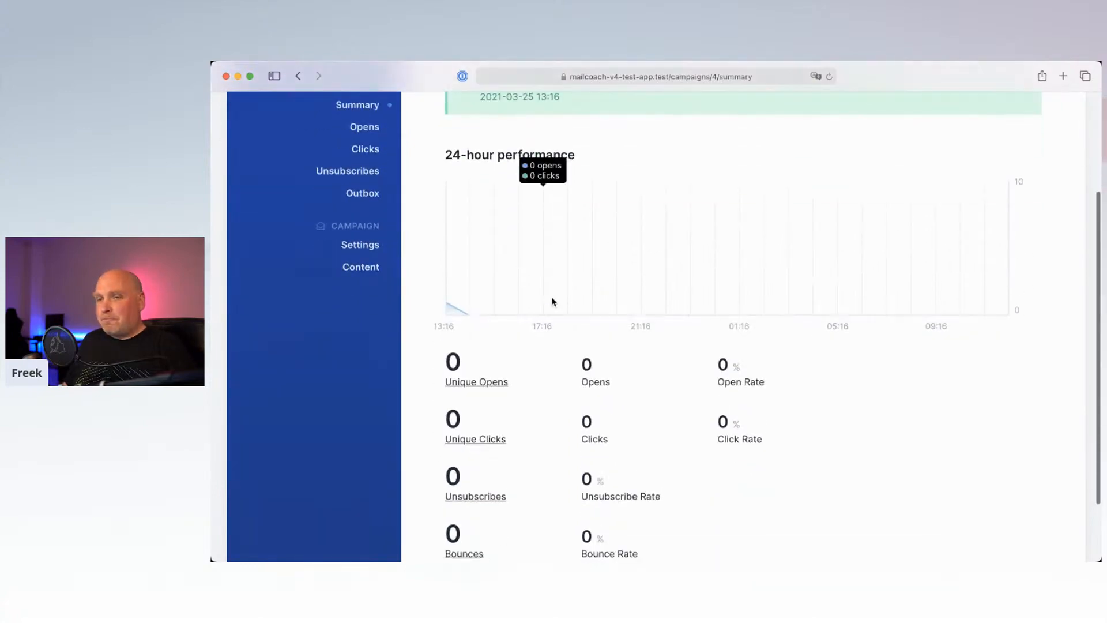
left_click(829, 76)
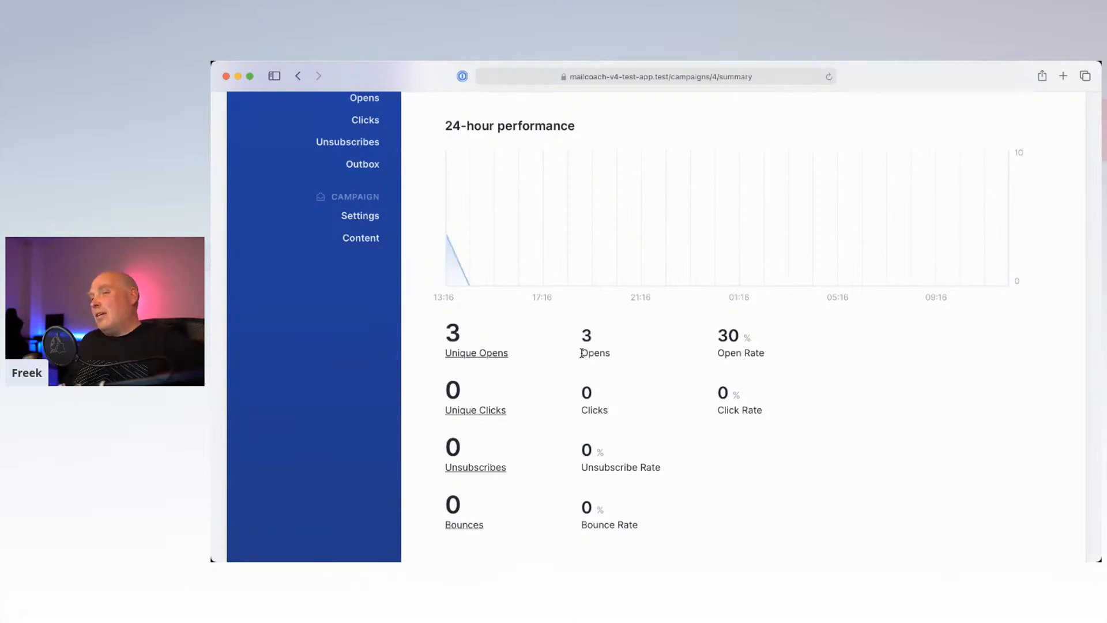
mouse_move(561, 558)
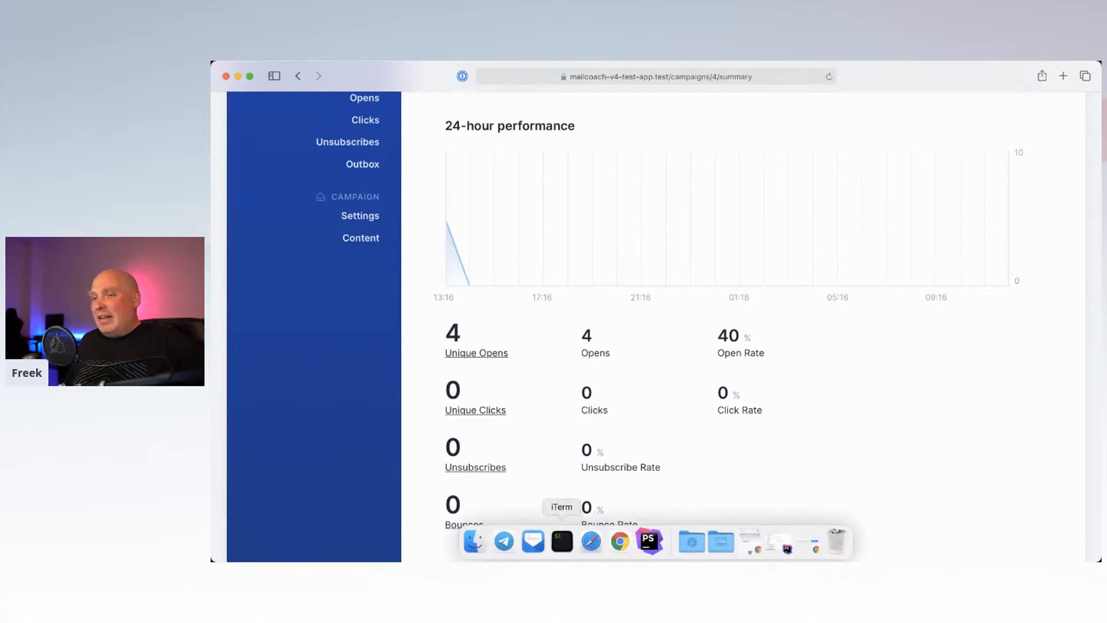
left_click(534, 544)
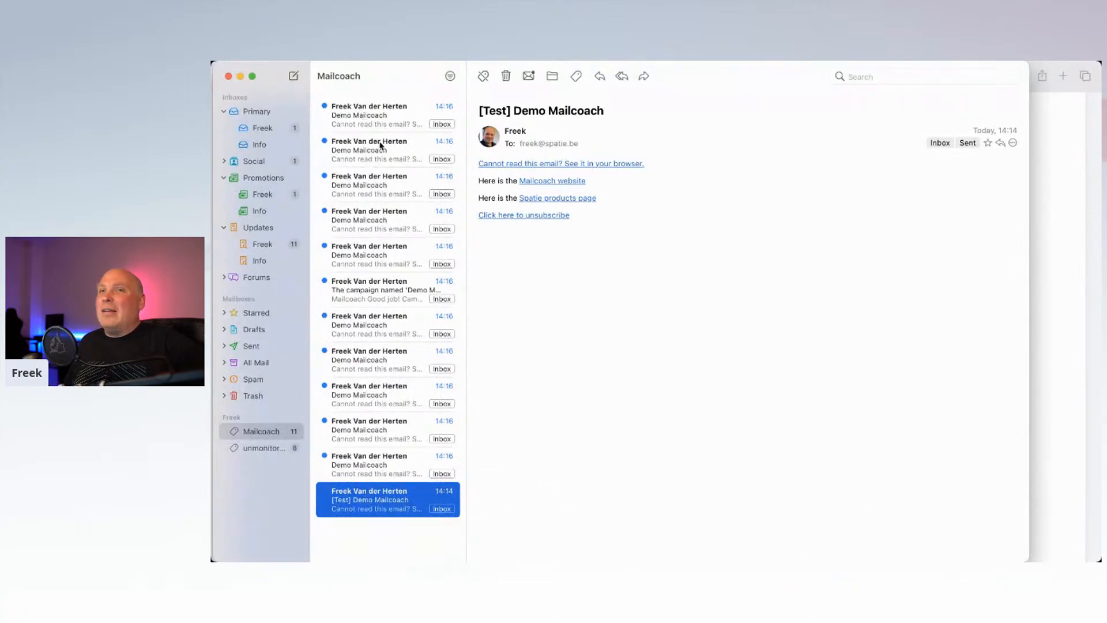
Step: Read through the recipients' copies of the Demo Mailcoach email in Mimestream
left_click(373, 119)
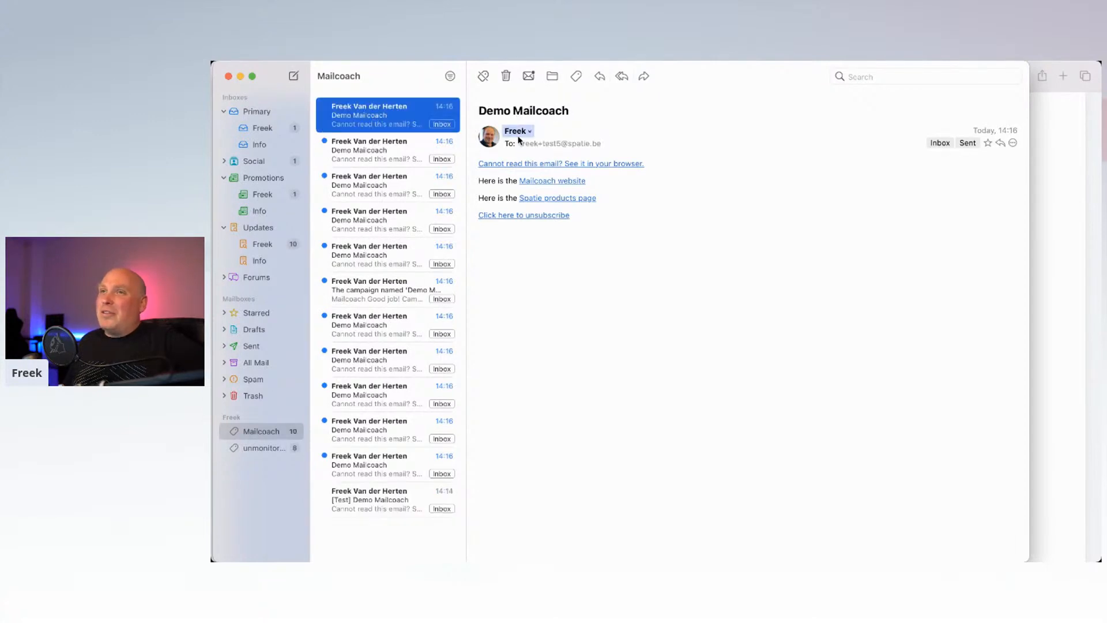
left_click(1036, 180)
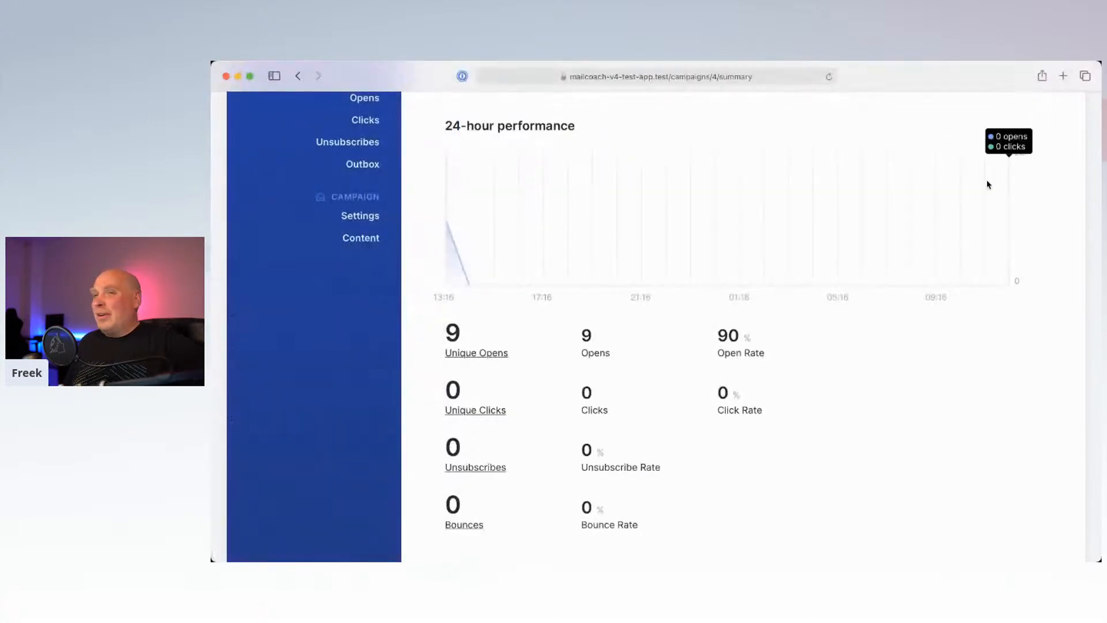
key("ctrl+Up")
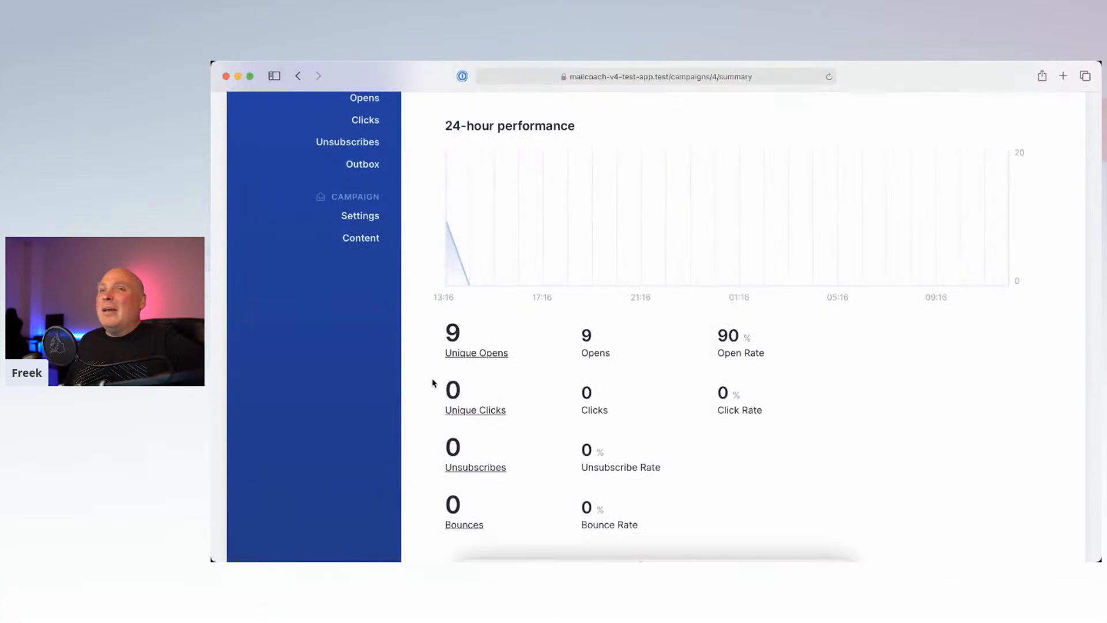
left_click(451, 286)
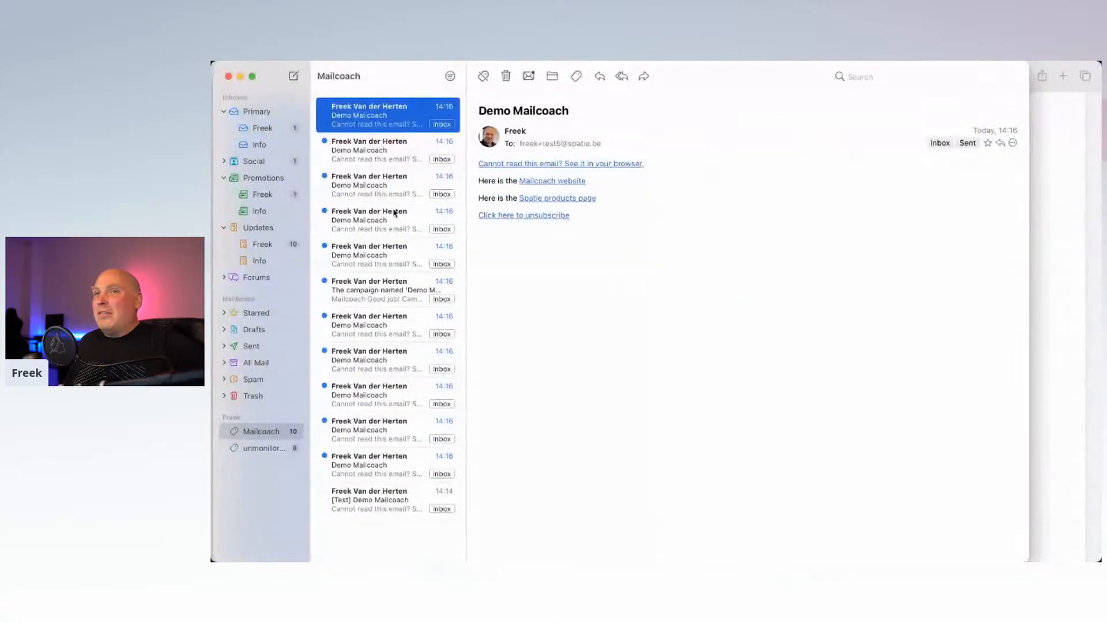
left_click(379, 151)
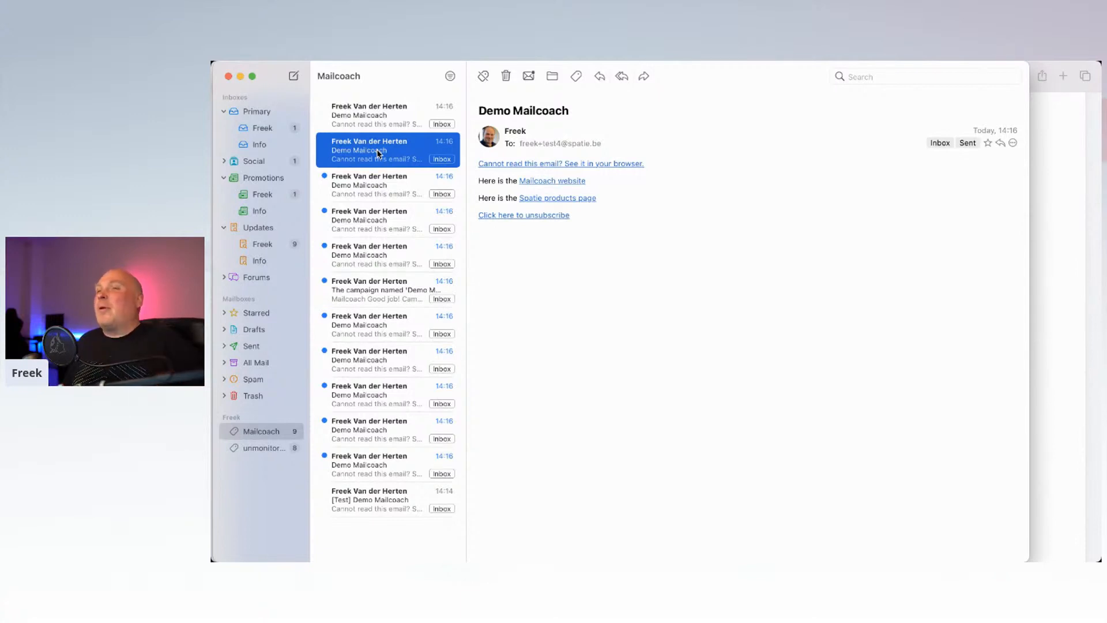
left_click(383, 177)
left_click(367, 116)
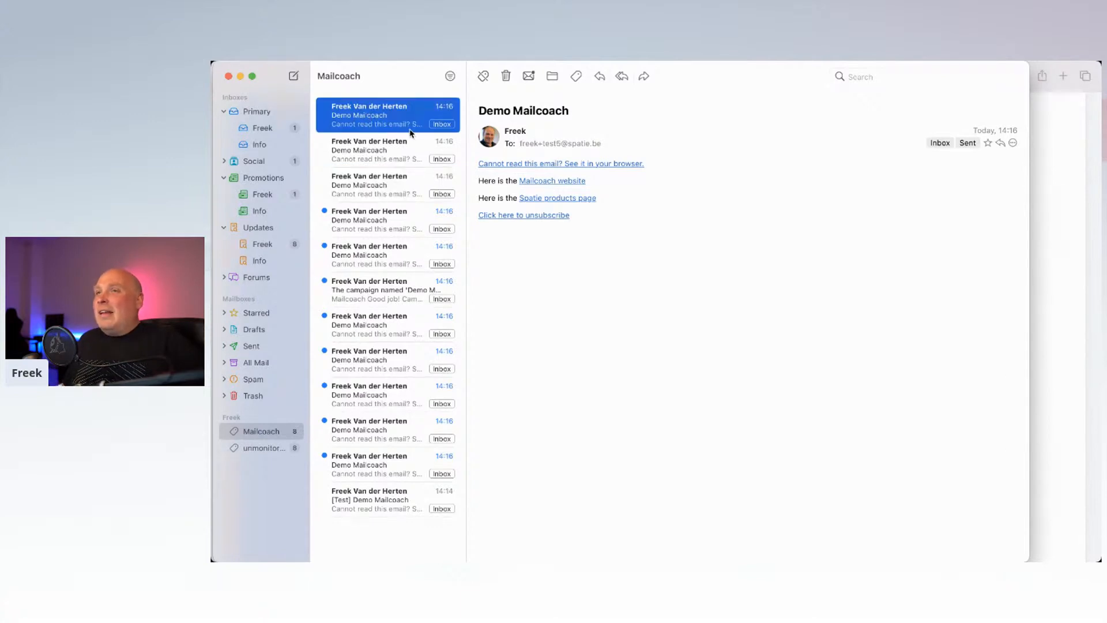
left_click(370, 221)
left_click(357, 251)
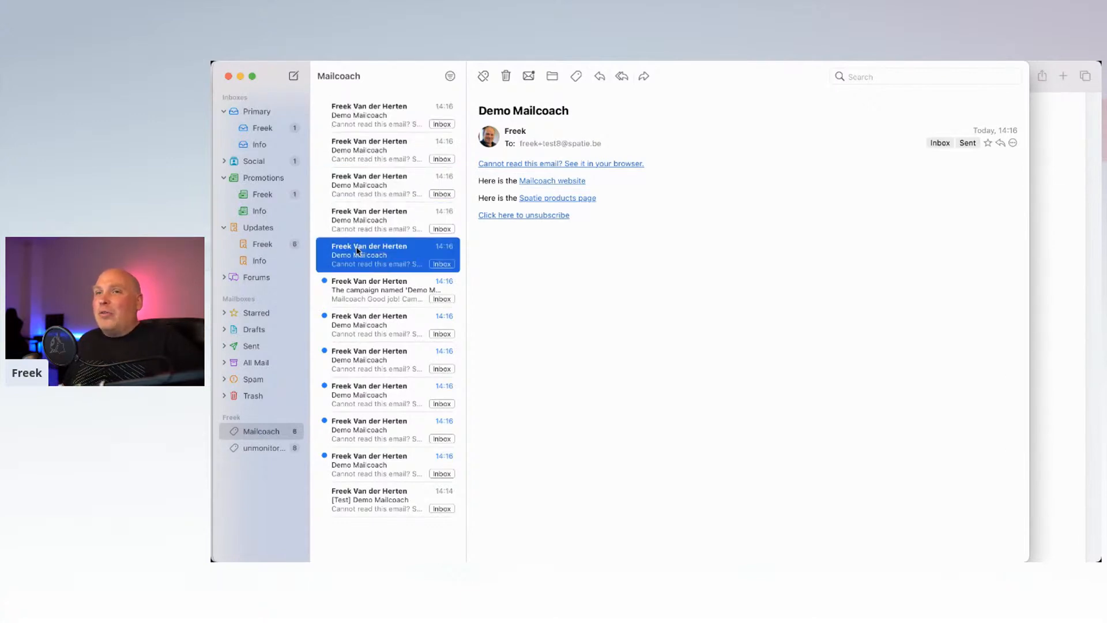
left_click(384, 124)
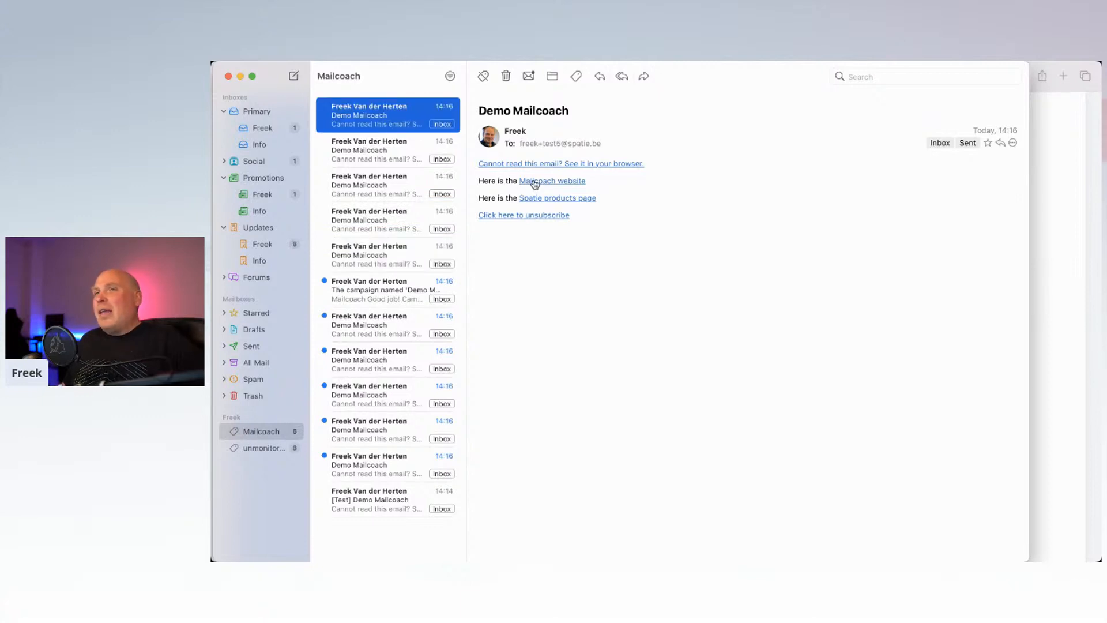
Step: Follow the email's 'Spatie products page' link so it loads in the browser
mouse_move(535, 183)
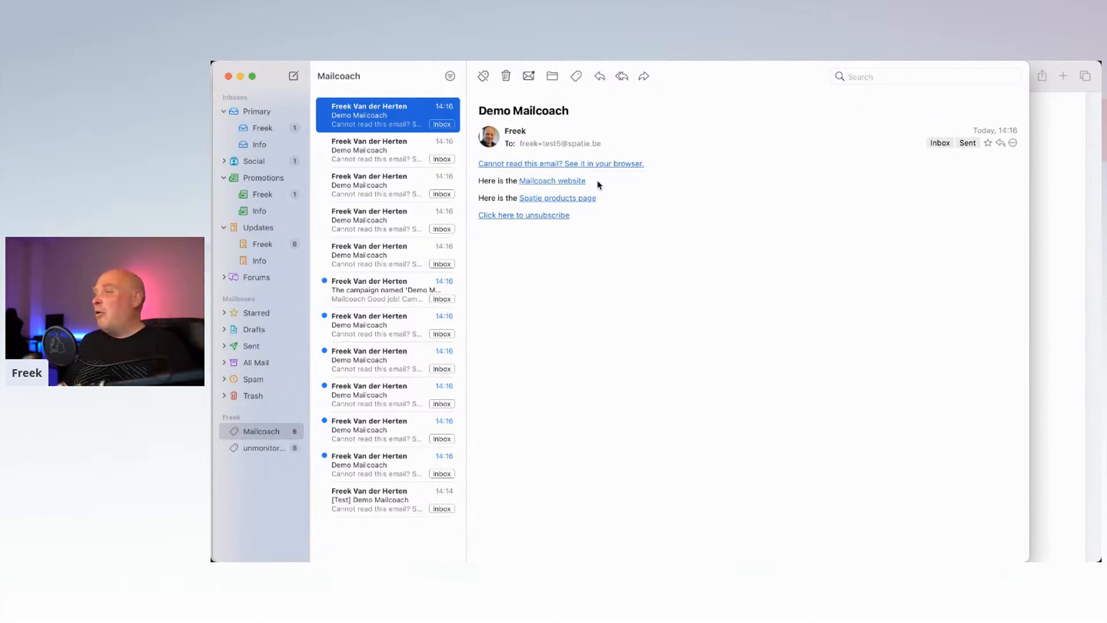
left_click(674, 226)
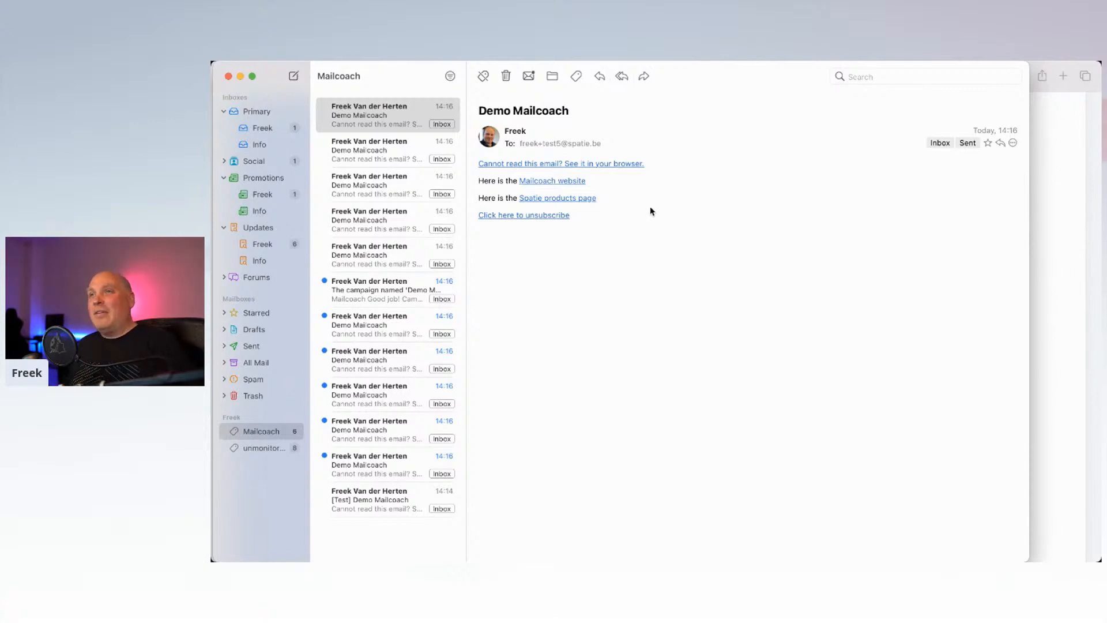
left_click(552, 199)
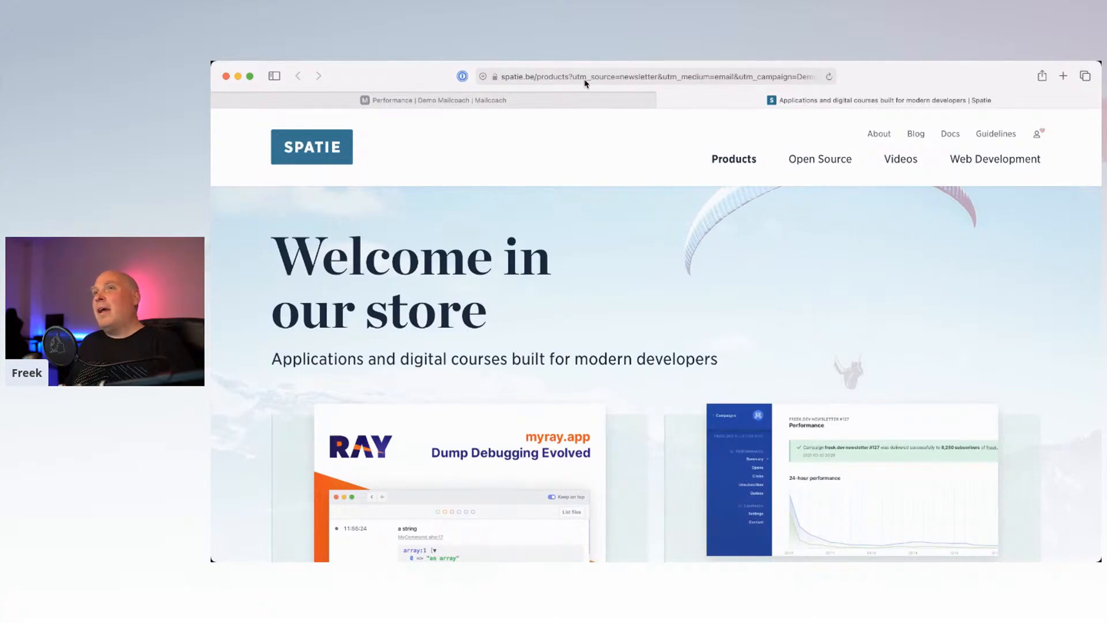
Step: Follow the demo email's 'Mailcoach website' link, then return to the campaign's performance tab in Safari
key("super+Tab")
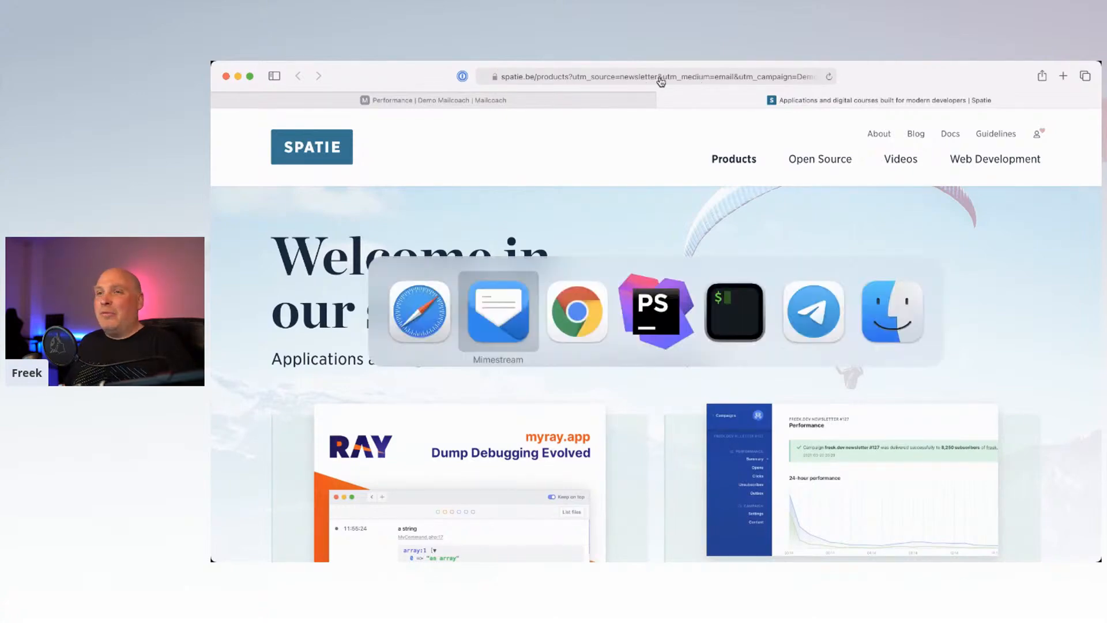
left_click(562, 181)
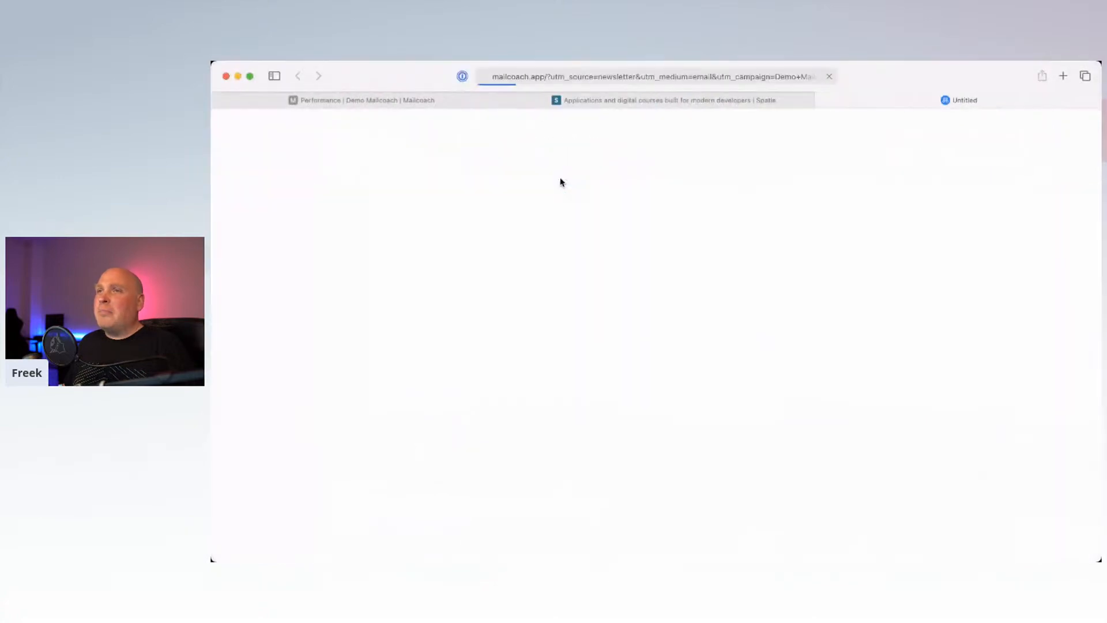
key("super+Tab")
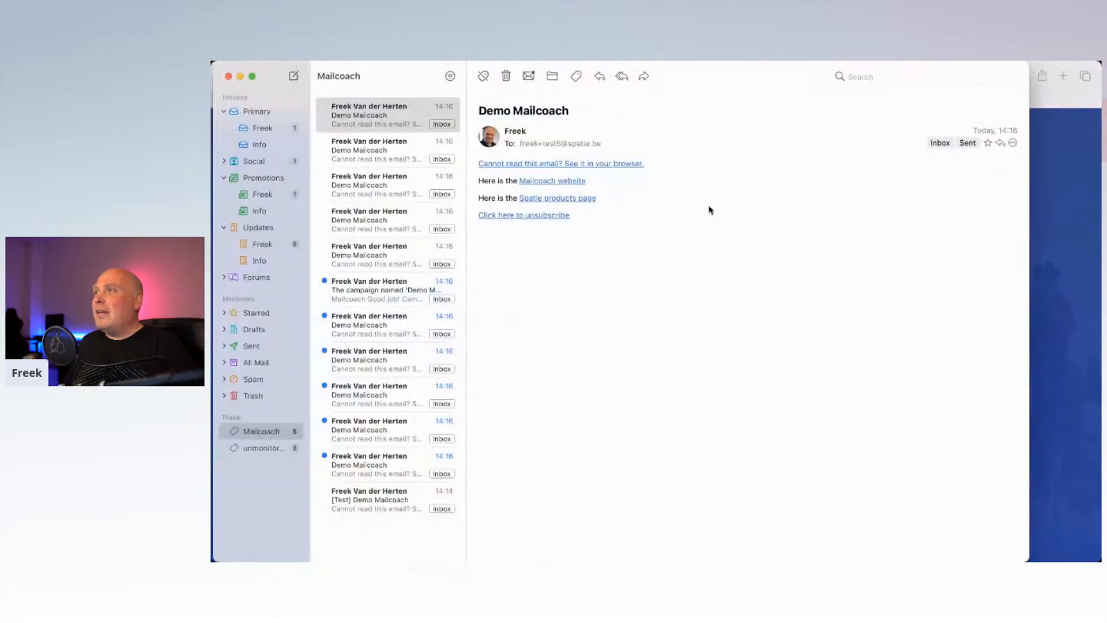
left_click(1035, 223)
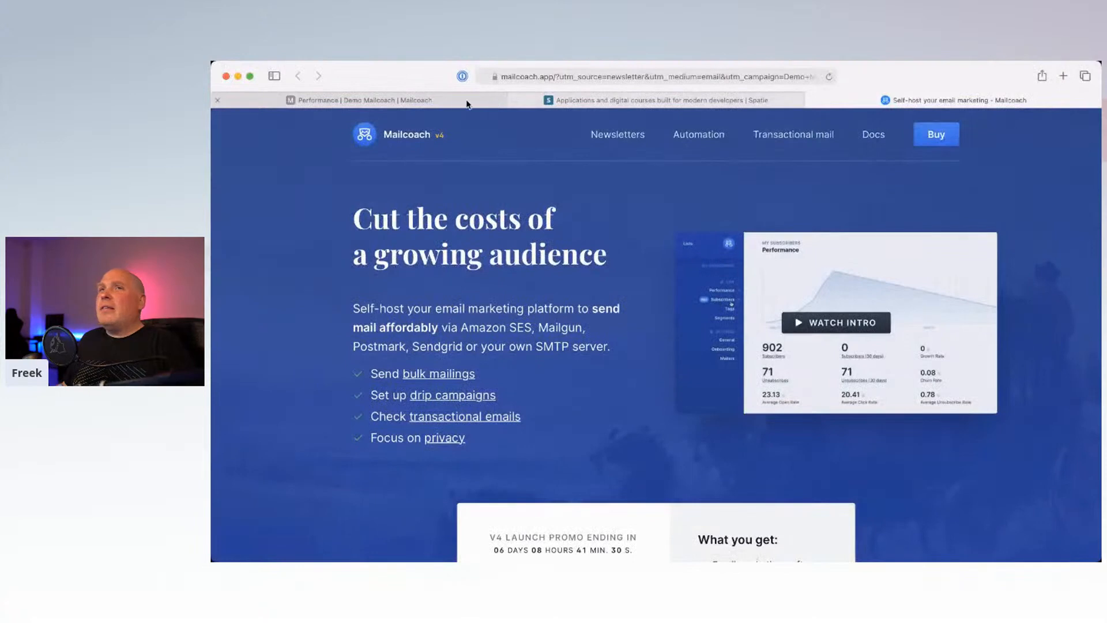
left_click(441, 102)
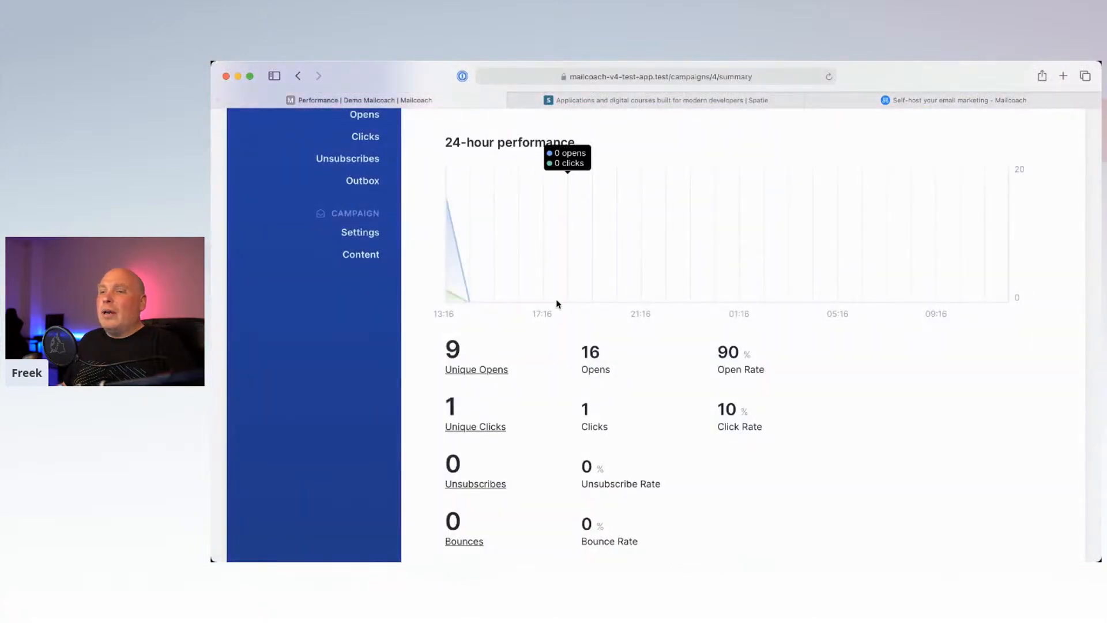
Step: Review the campaign's Opens list and the Clicks on both links, then return to Mimestream
scroll(367, 196, "up", 3)
left_click(366, 196)
scroll(529, 325, "down", 3)
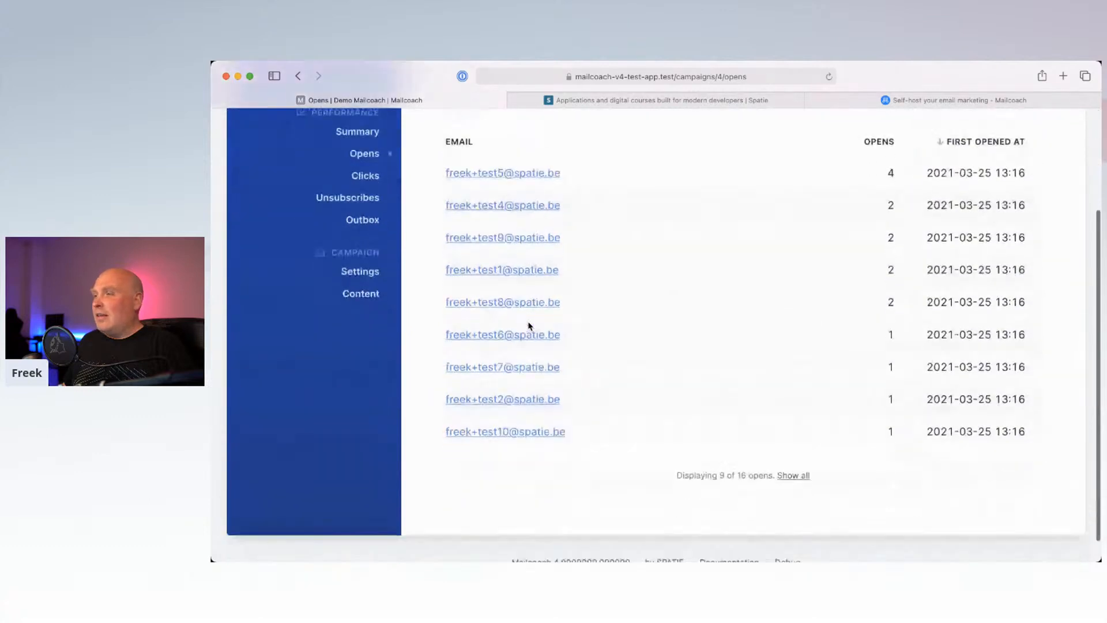
scroll(371, 235, "up", 3)
left_click(366, 278)
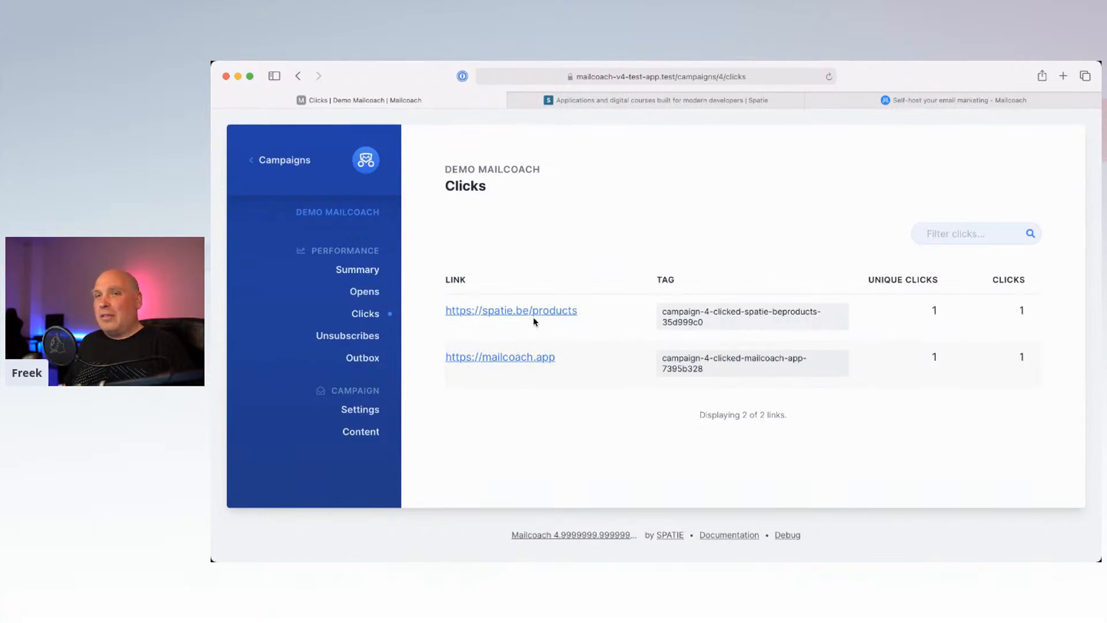
left_click(369, 294)
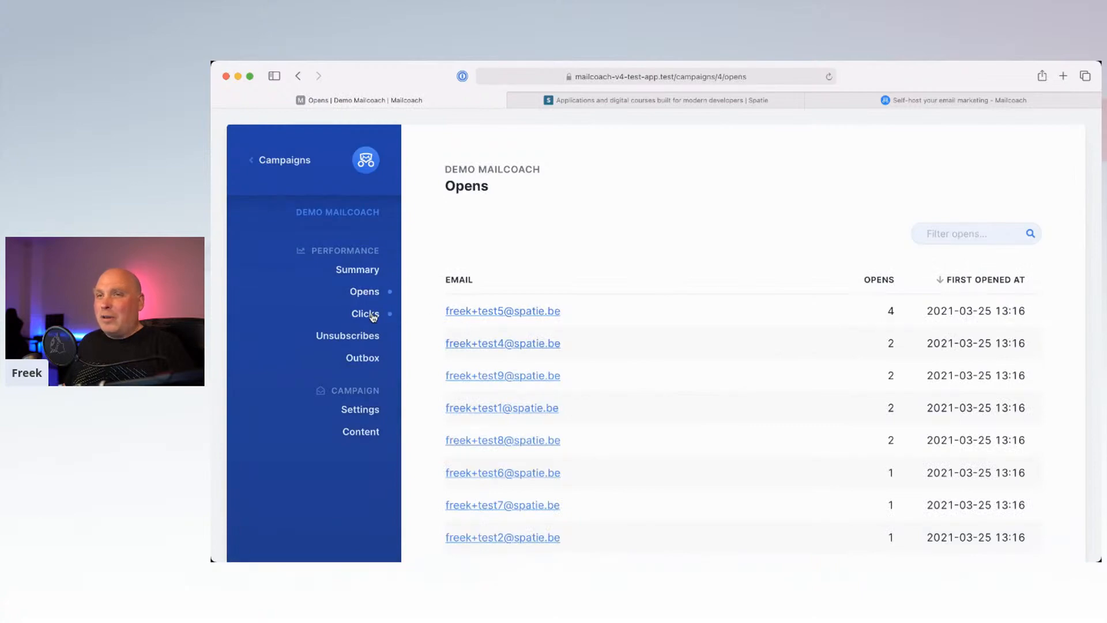
left_click(373, 316)
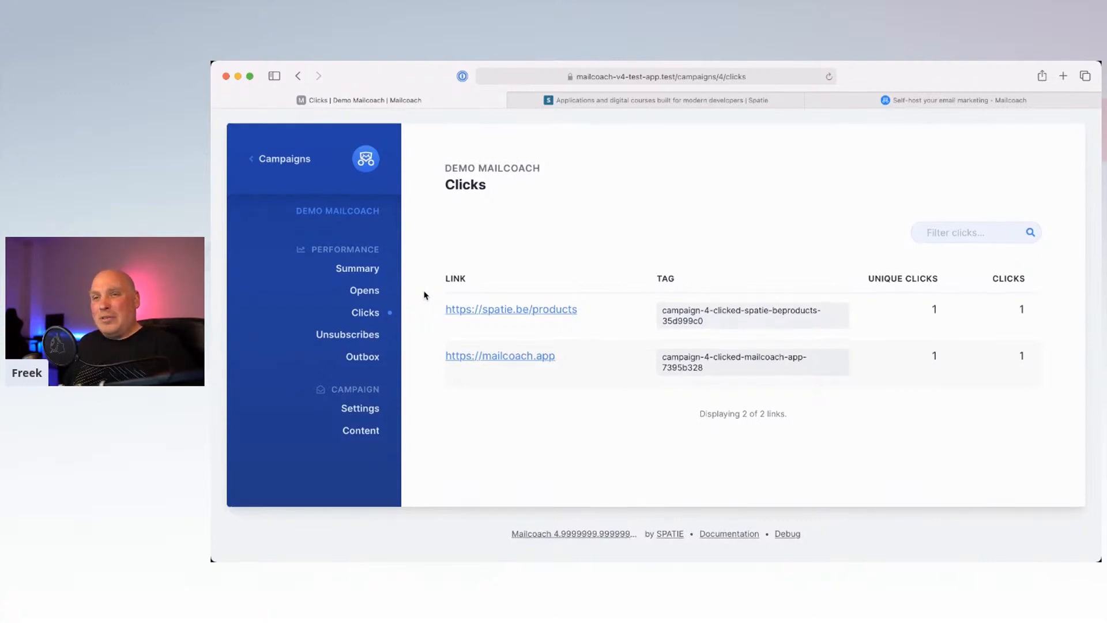
key("super+Tab")
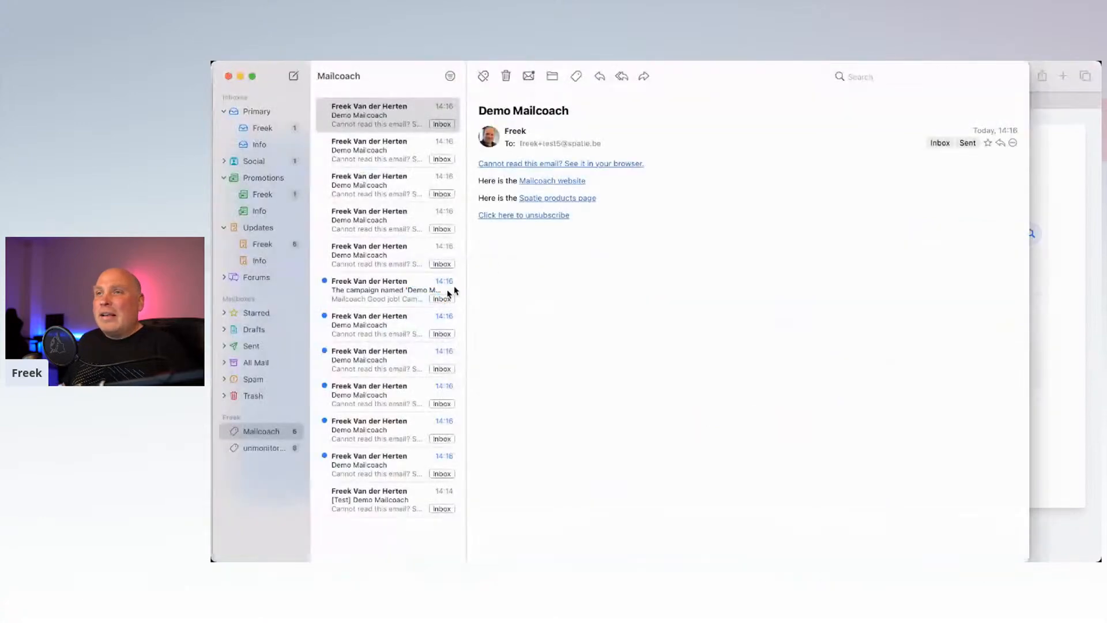
Step: Unsubscribe the recipient from list Demo via the email's link, returning to the Mailcoach Clicks page
left_click(522, 217)
key("super+Tab")
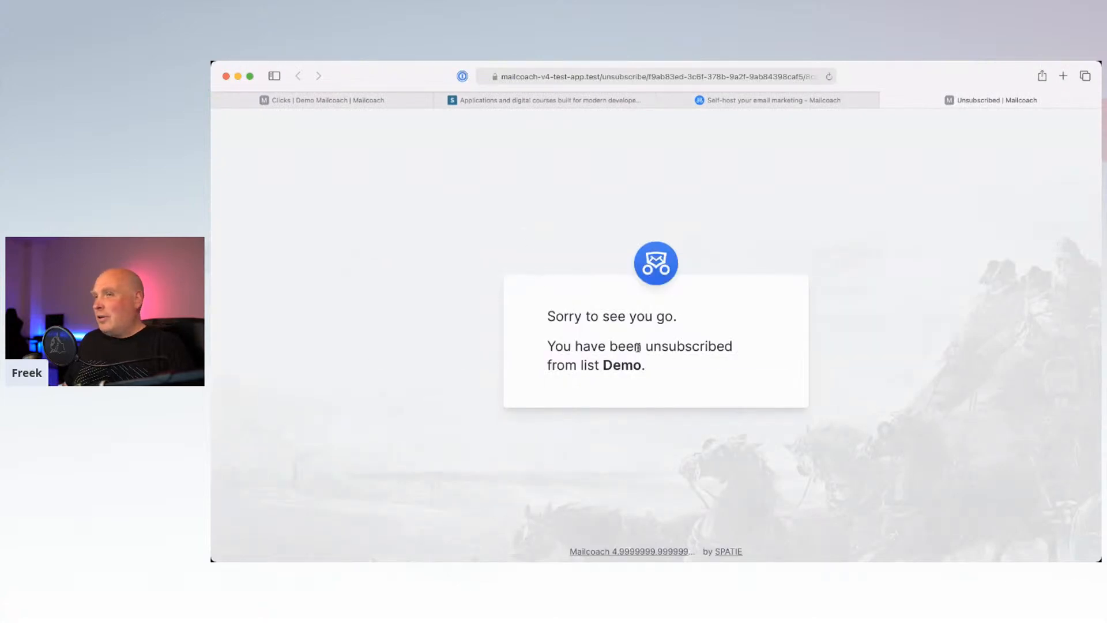
key("super+Tab")
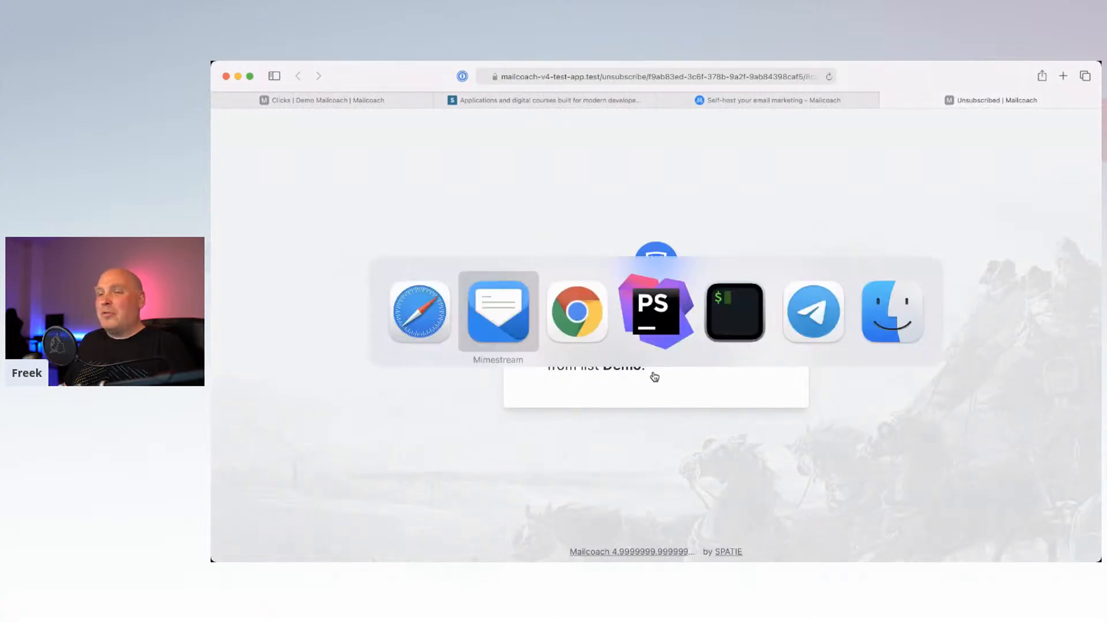
key("Escape")
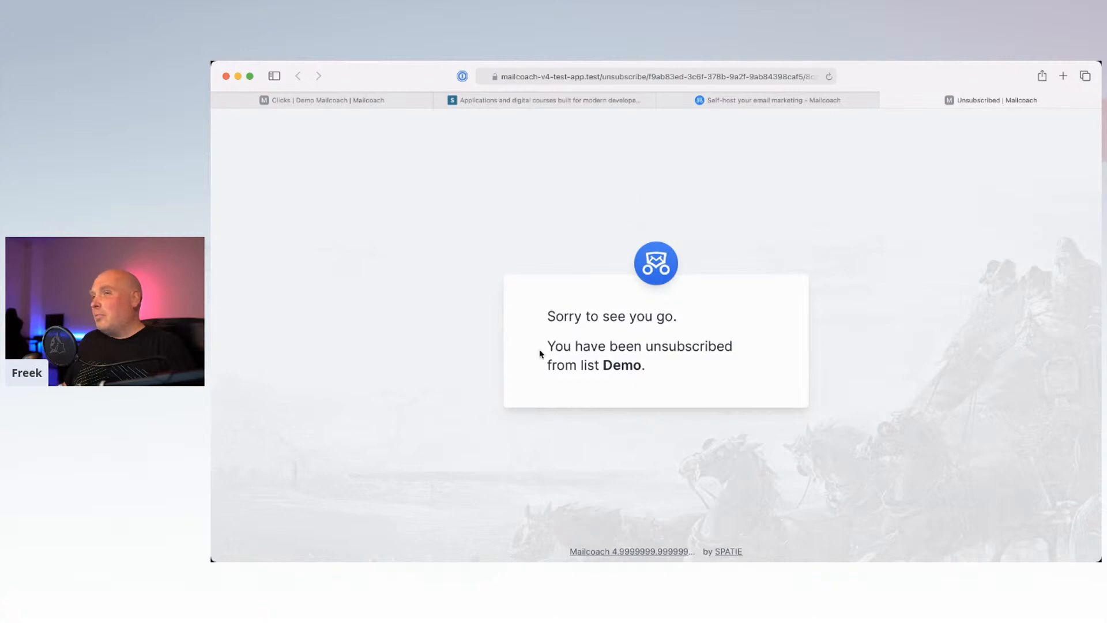
key("super+Tab")
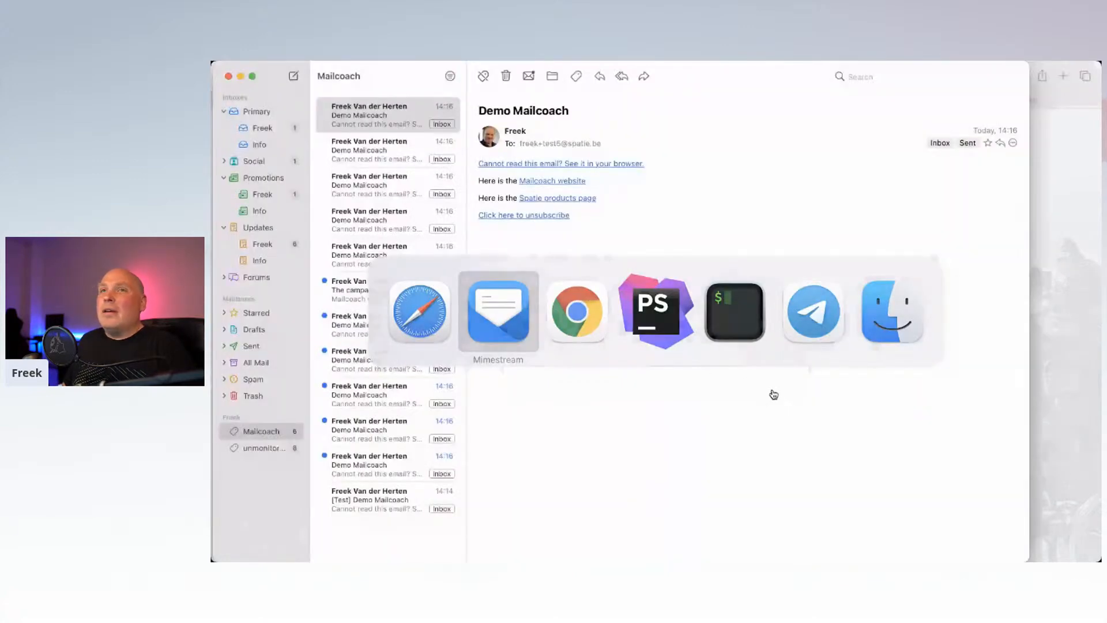
key("super+Tab")
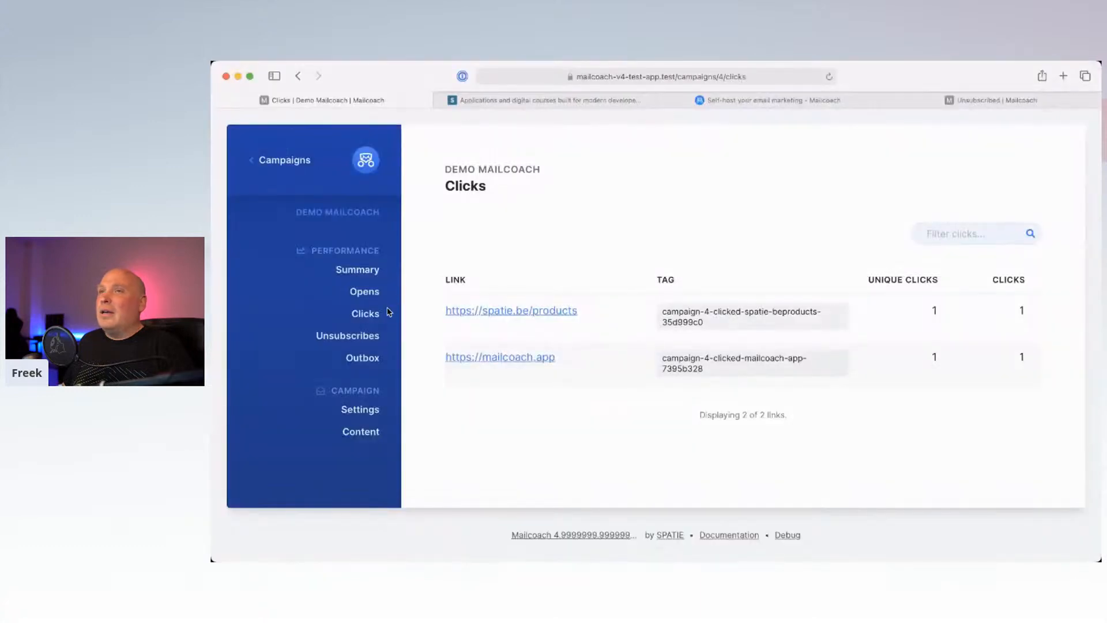
Step: Check the campaign's single unsubscribe, then filter its Outbox to the 10 Sent mails
left_click(349, 335)
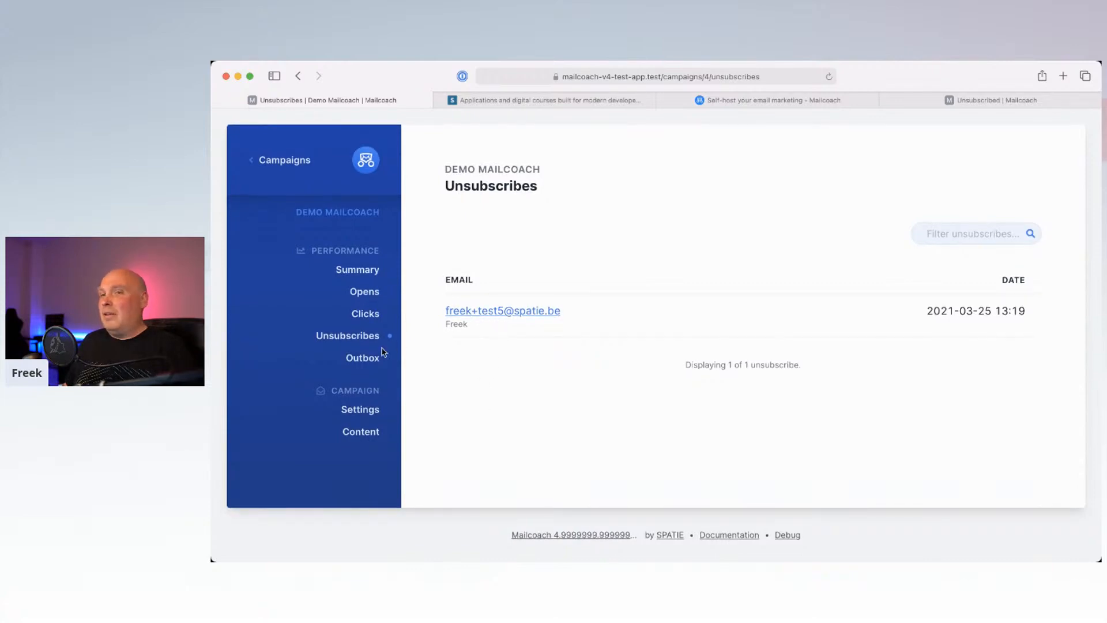
left_click(363, 361)
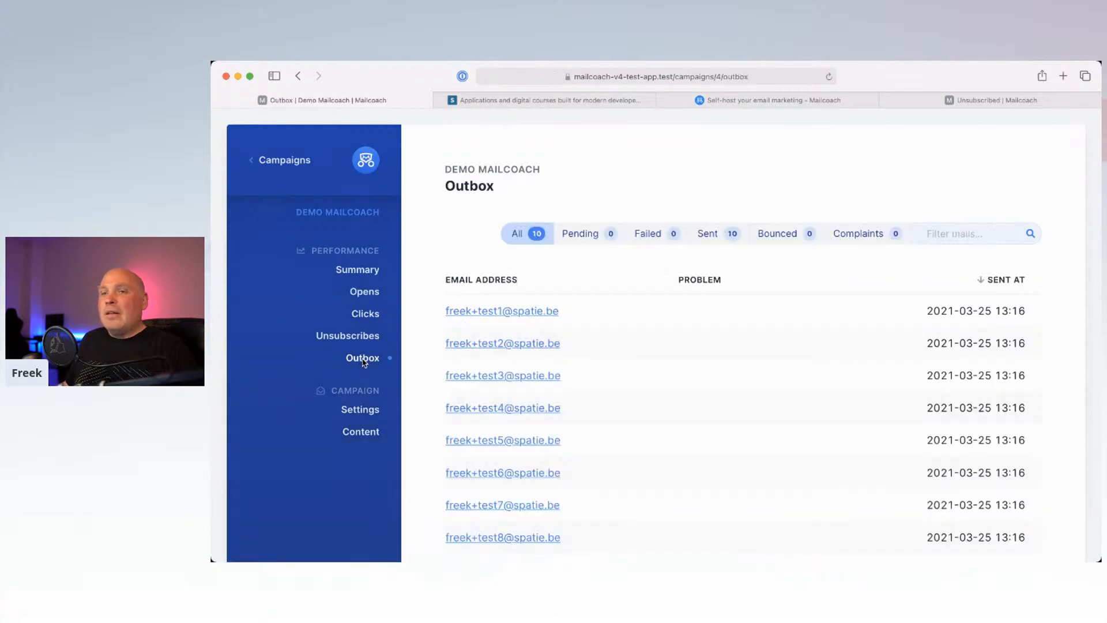
scroll(637, 367, "down", 1)
scroll(638, 369, "down", 2)
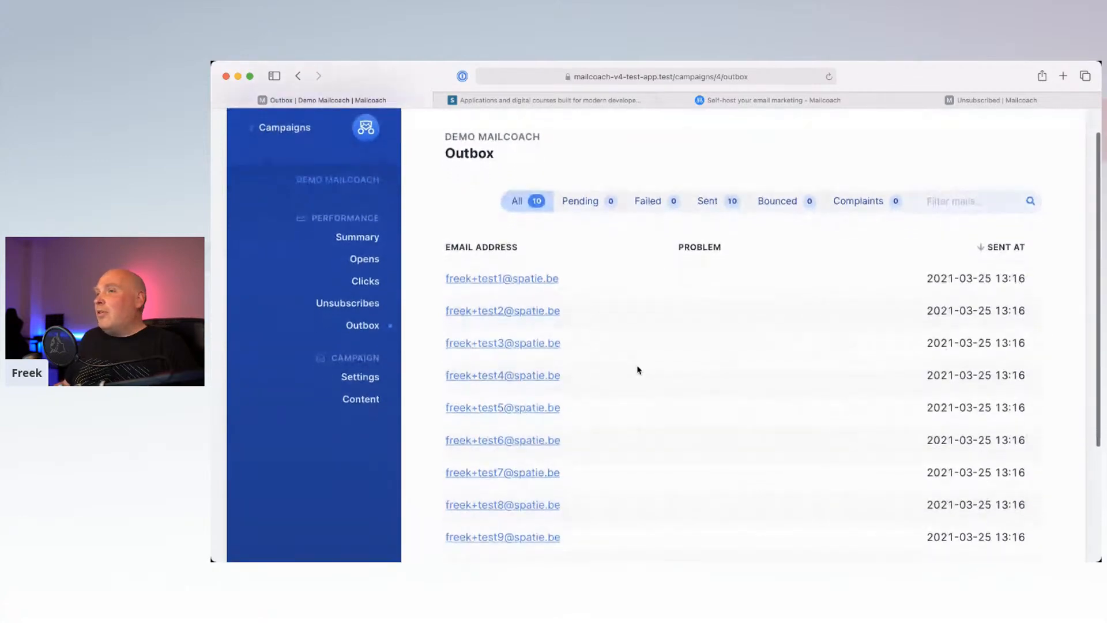
scroll(638, 370, "down", 1)
scroll(639, 370, "up", 1)
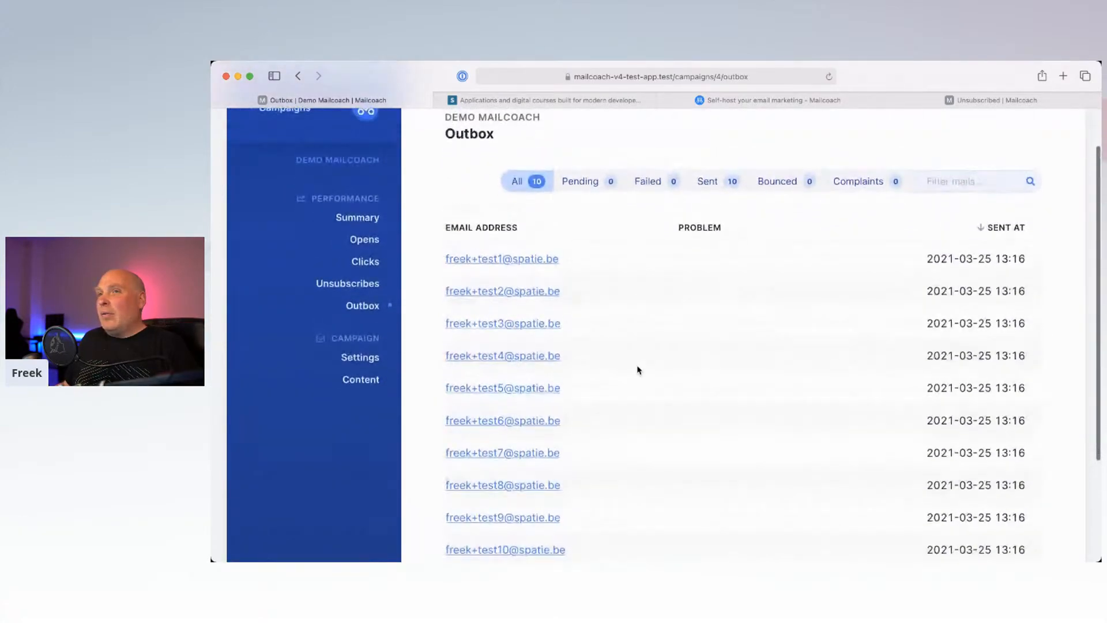
left_click(718, 190)
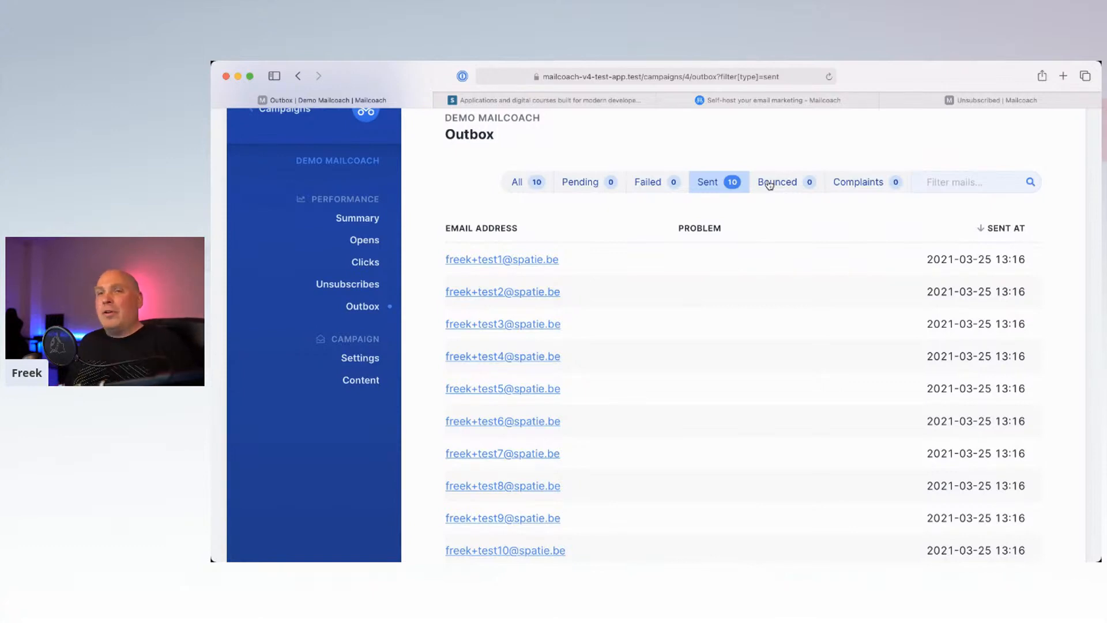
left_click(369, 360)
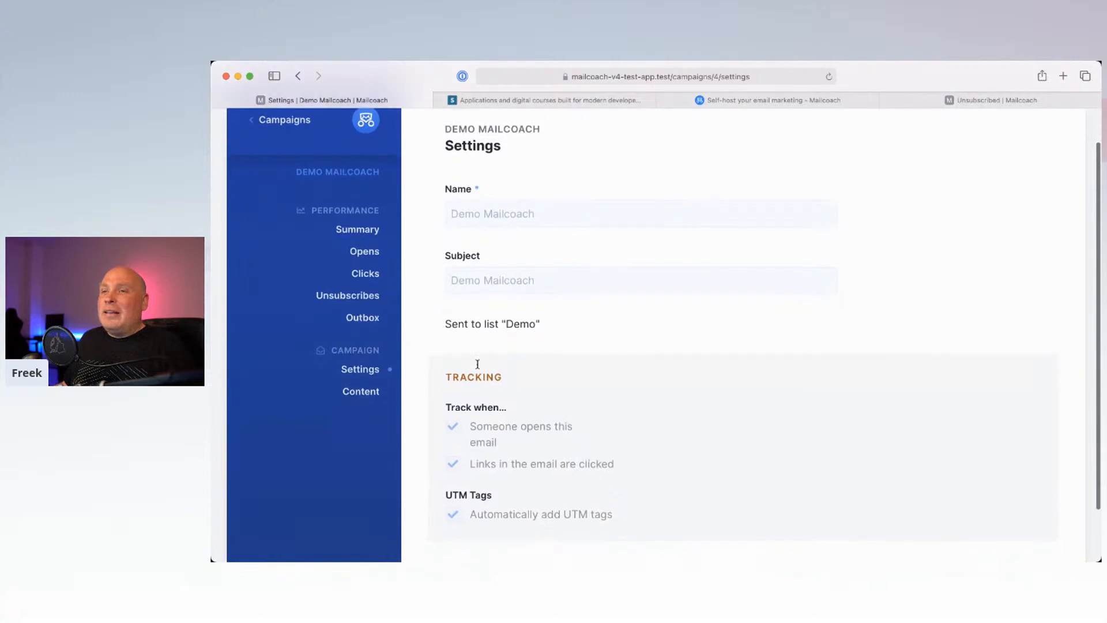
Step: Look over the campaign's Settings and HTML Content, then return to its Summary showing 9 unique opens
scroll(477, 364, "down", 3)
scroll(501, 311, "up", 3)
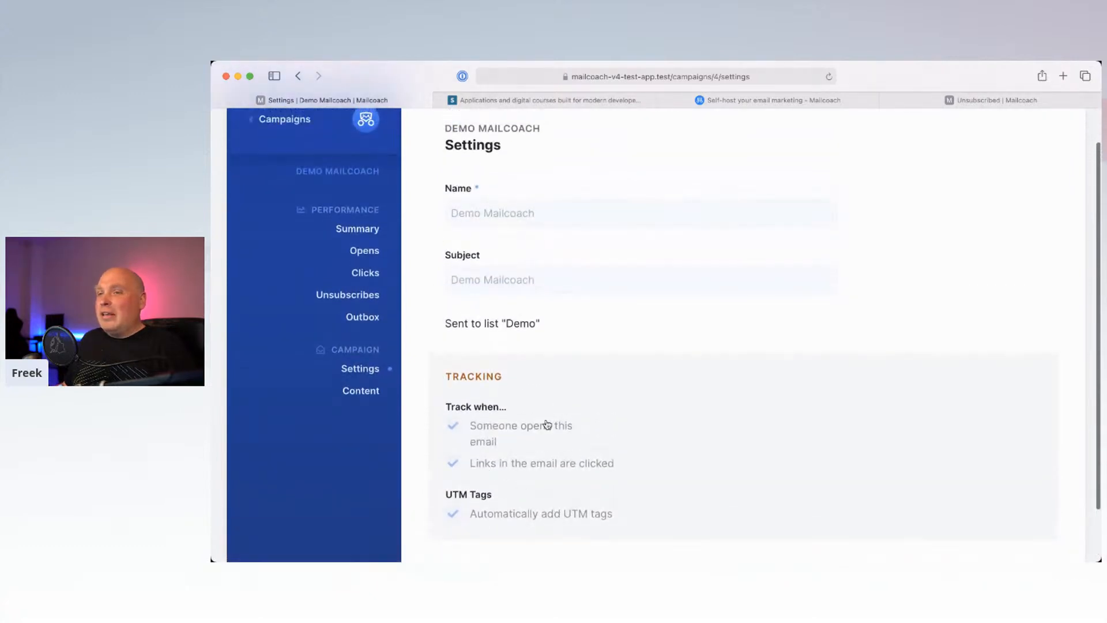
scroll(547, 425, "down", 3)
left_click(361, 333)
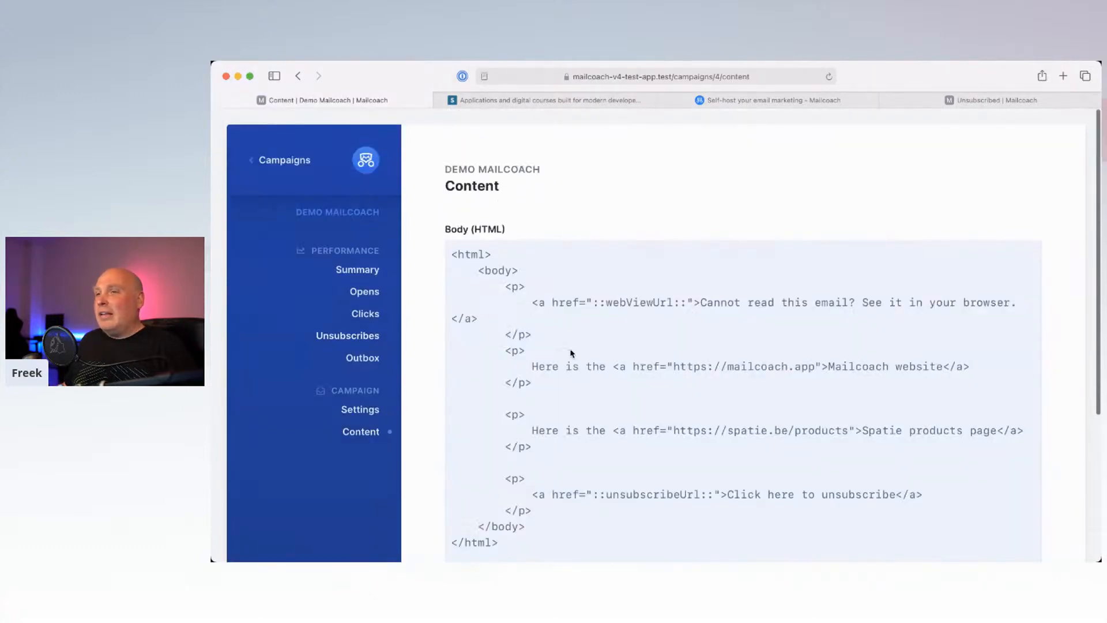
scroll(571, 354, "down", 5)
scroll(629, 282, "up", 4)
scroll(628, 281, "up", 2)
left_click(362, 271)
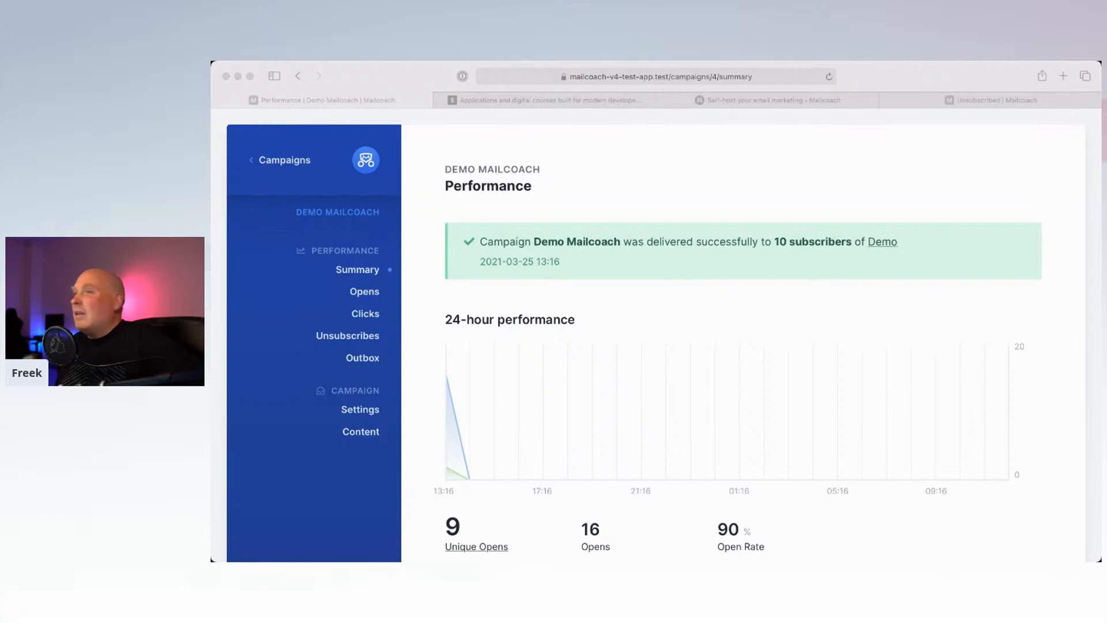
Step: Navigate from the campaign summary through Campaigns and Lists to open the Demo list
left_click(651, 299)
scroll(651, 297, "down", 3)
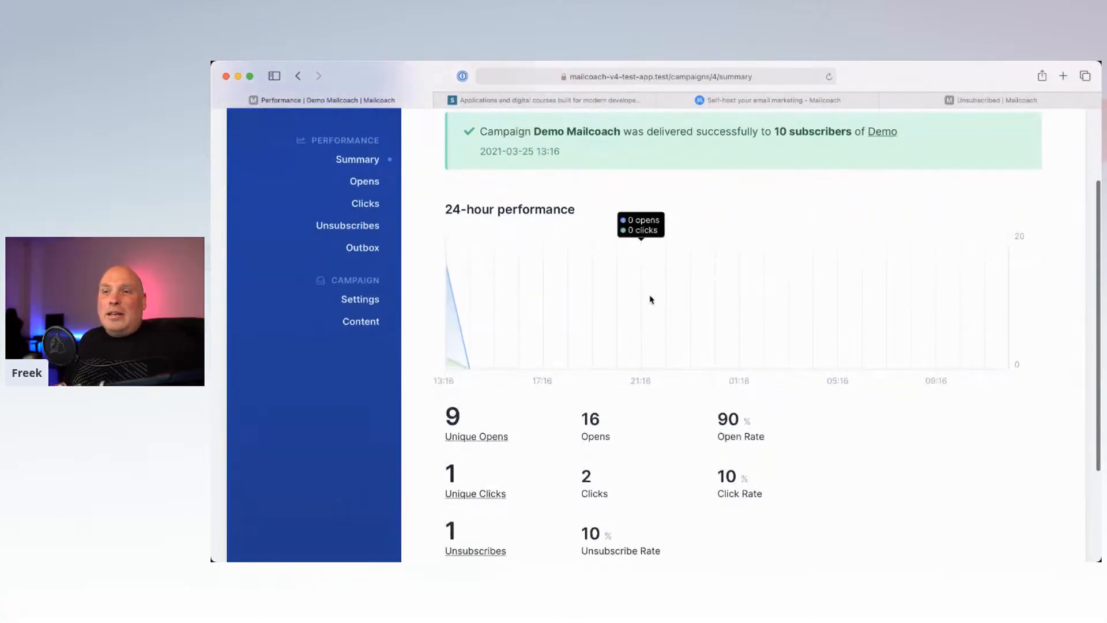
scroll(649, 291, "up", 3)
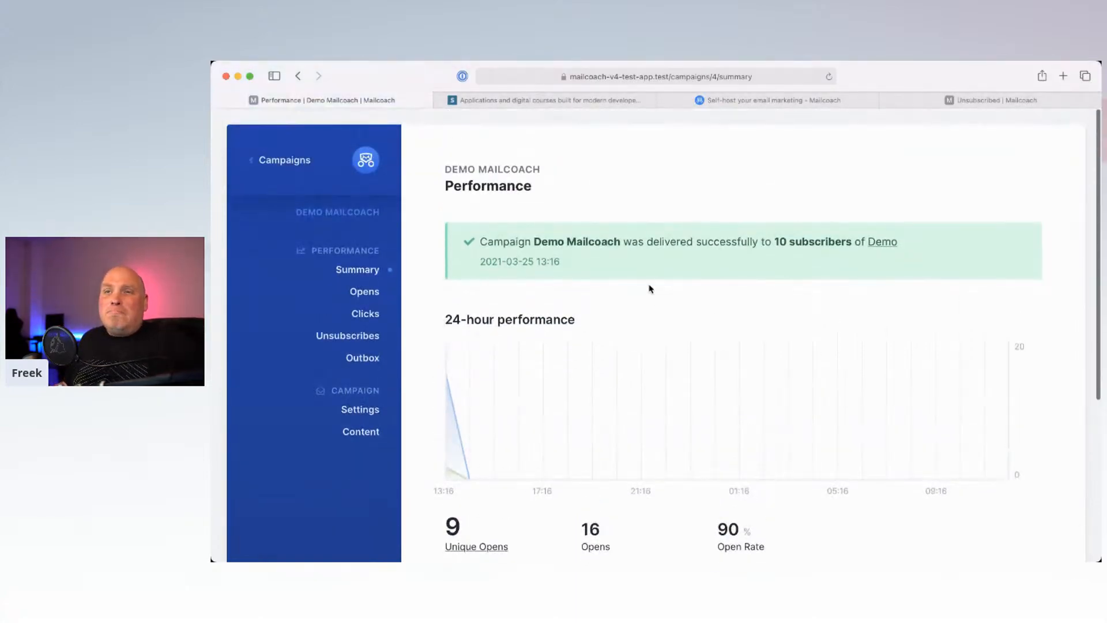
left_click(292, 162)
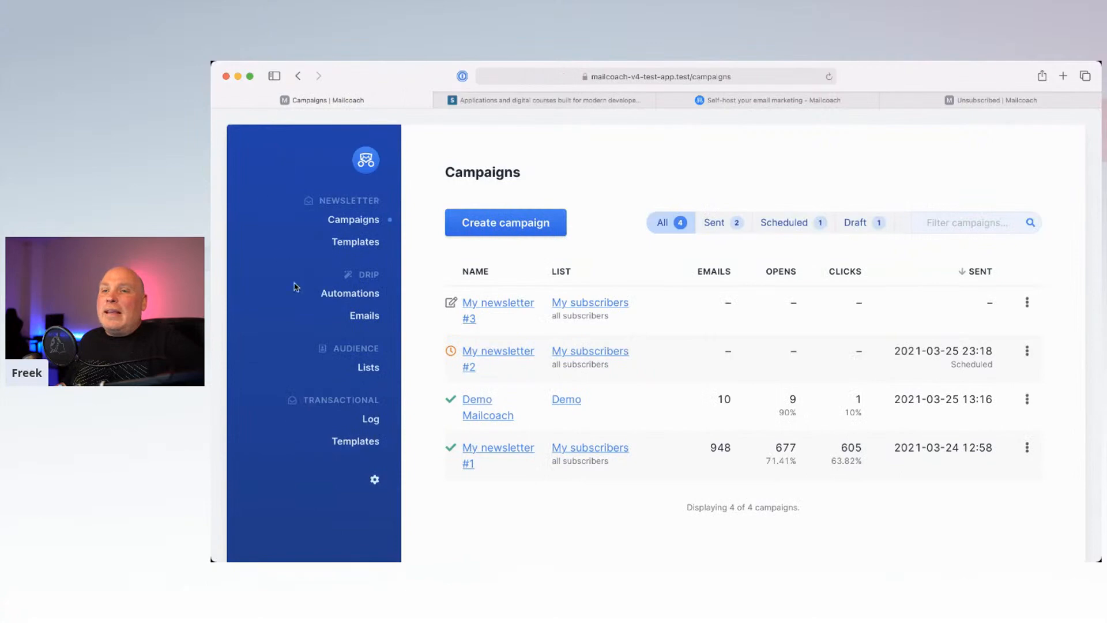
left_click(368, 366)
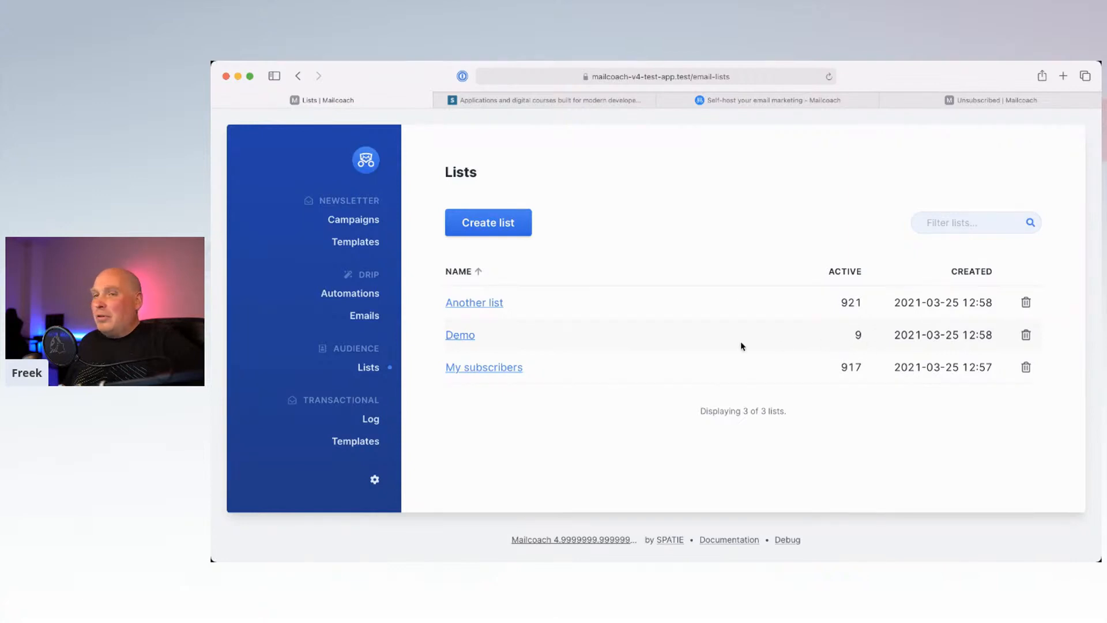
left_click(460, 336)
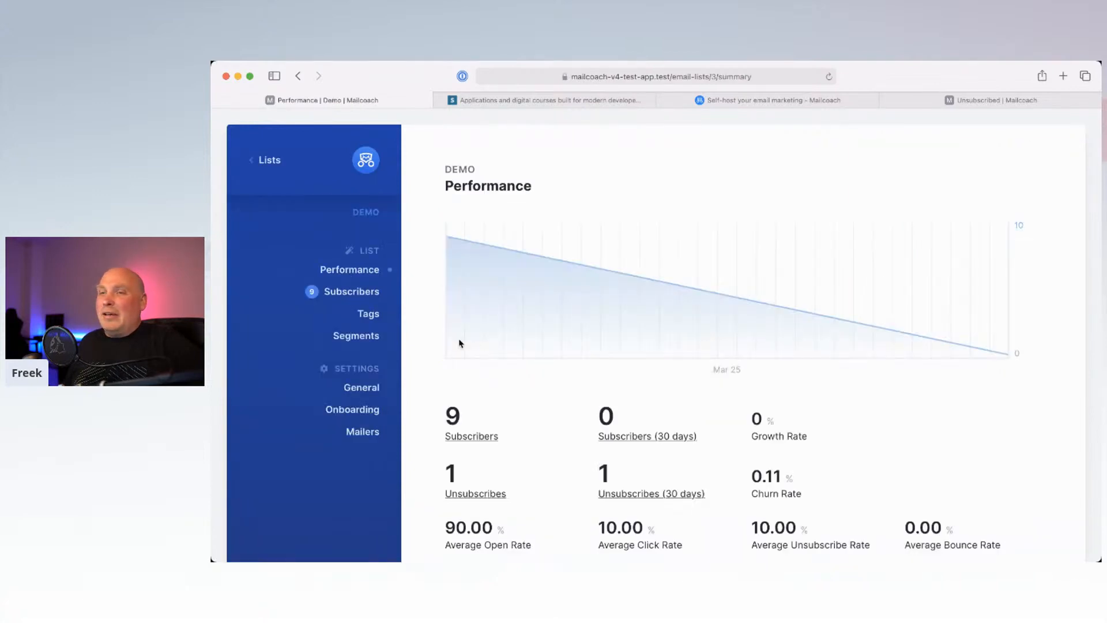
Step: View the Demo list's tags, filtering Mailcoach (four campaign tags) versus Default (none)
left_click(362, 293)
left_click(369, 318)
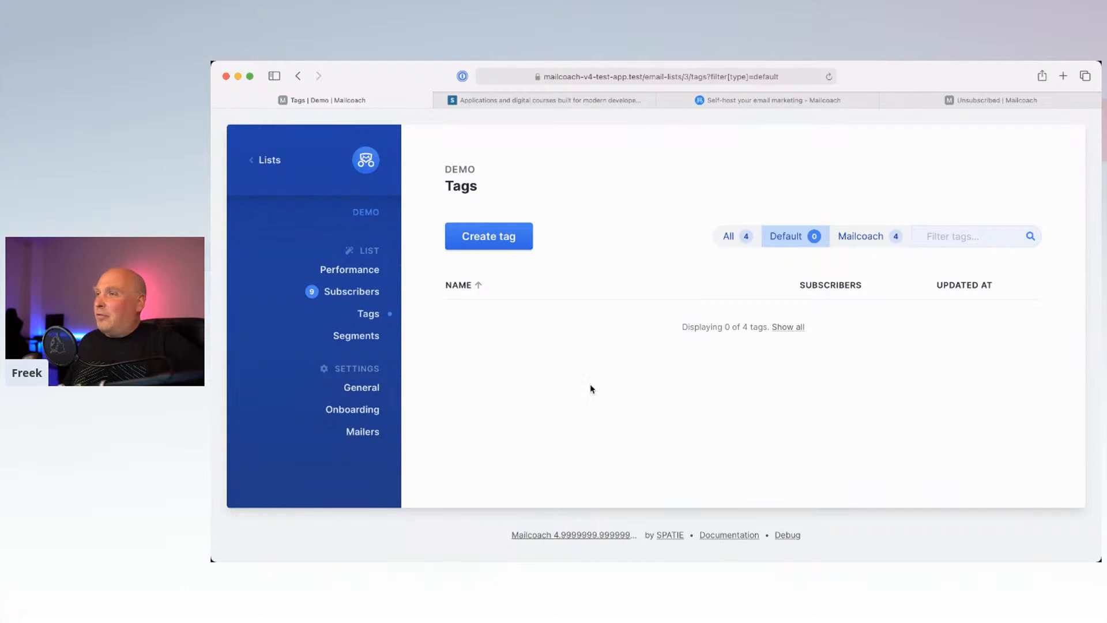
left_click(855, 236)
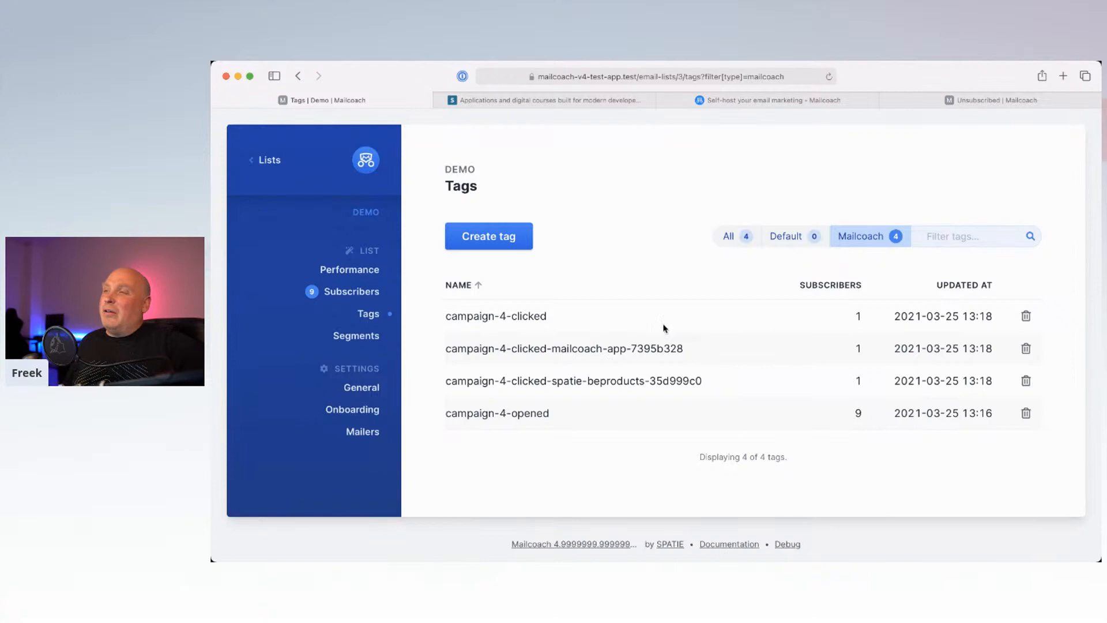
left_click(790, 238)
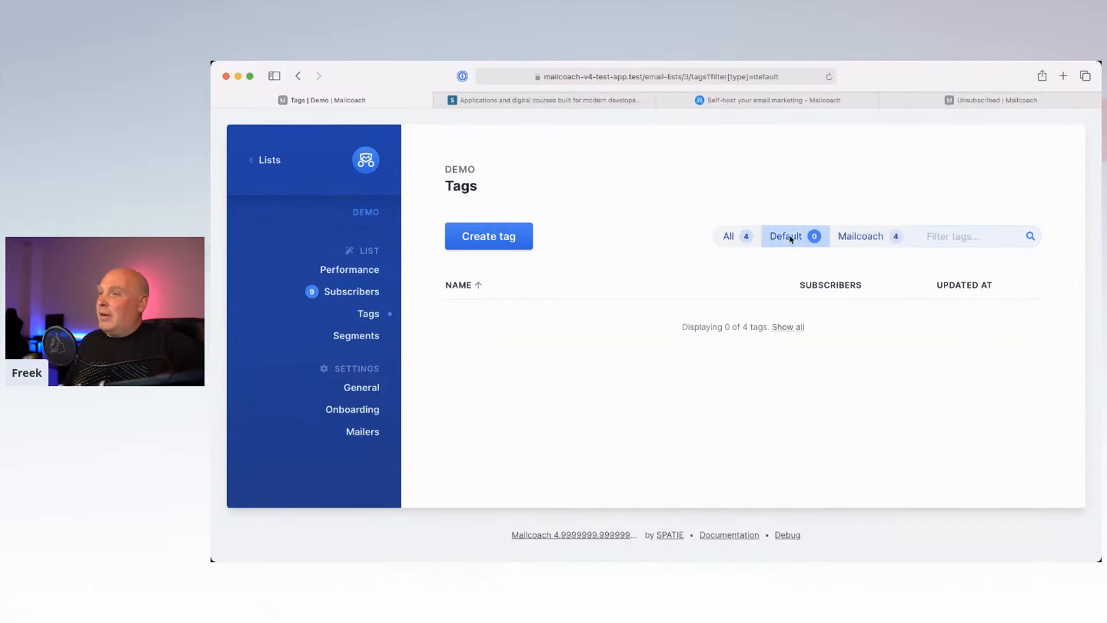
Step: Create the tags Tag A and Tag B on the Demo list, then return to its subscribers
left_click(518, 247)
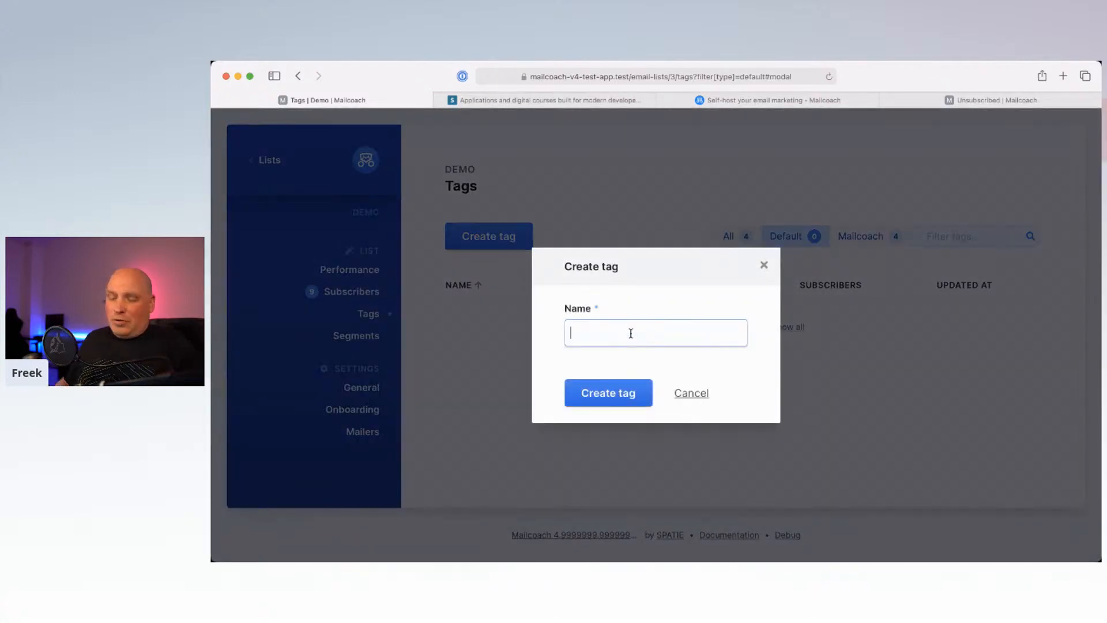
type("Tag A")
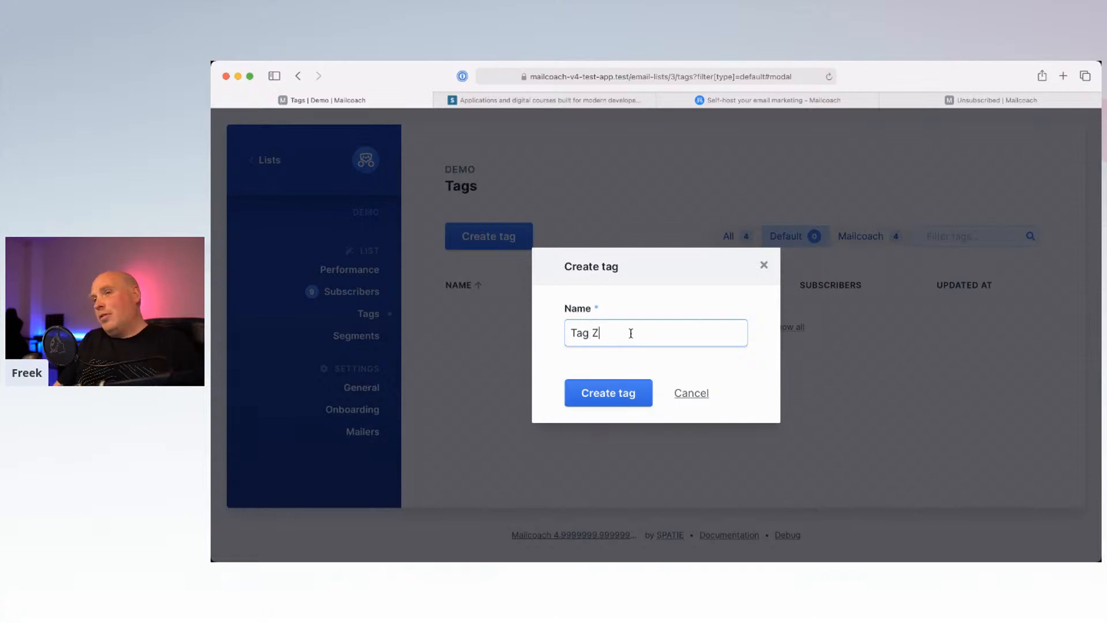
left_click(613, 389)
left_click(487, 244)
left_click(581, 328)
type("Tag B")
left_click(590, 393)
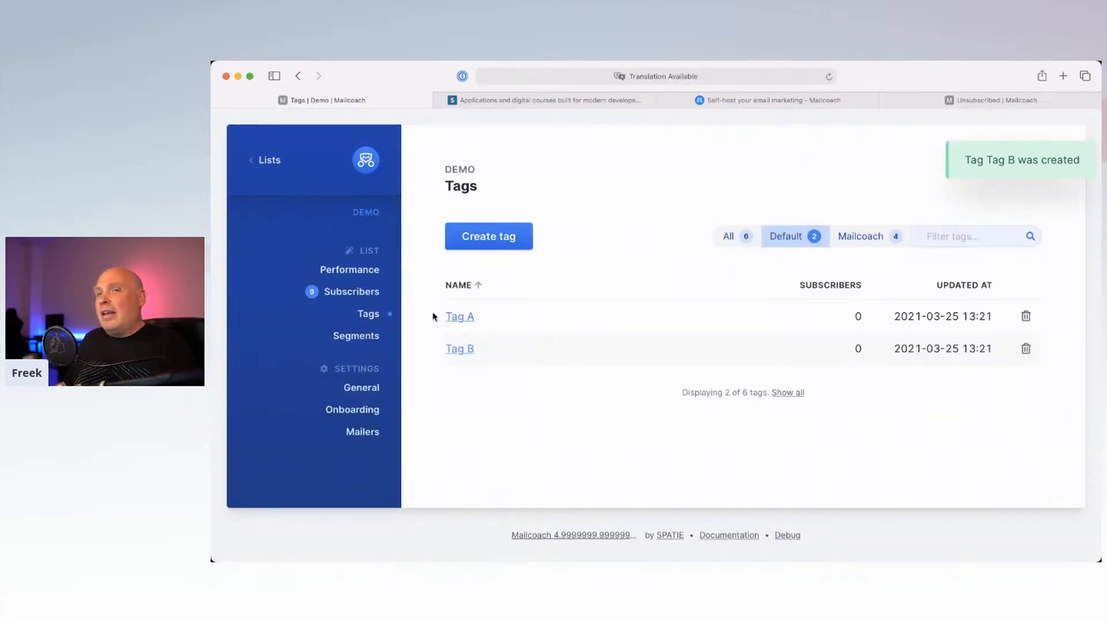
left_click(371, 291)
Step: Assign Tag A to the first test subscriber and save
left_click(511, 351)
scroll(490, 415, "down", 3)
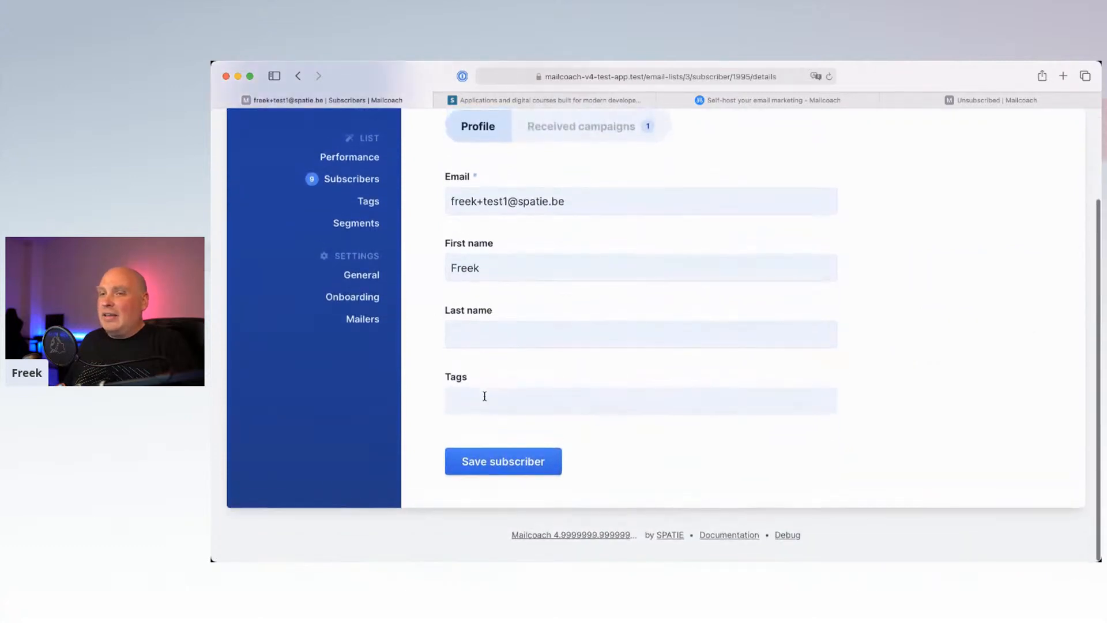
left_click(486, 391)
type("Tah")
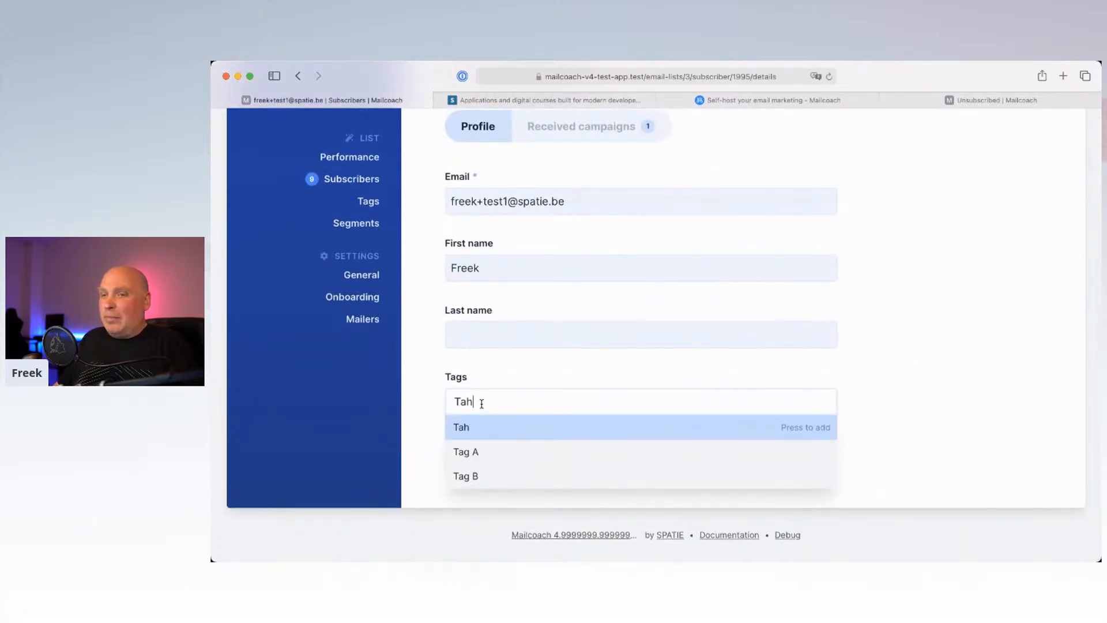
left_click(483, 450)
left_click(565, 366)
left_click(503, 462)
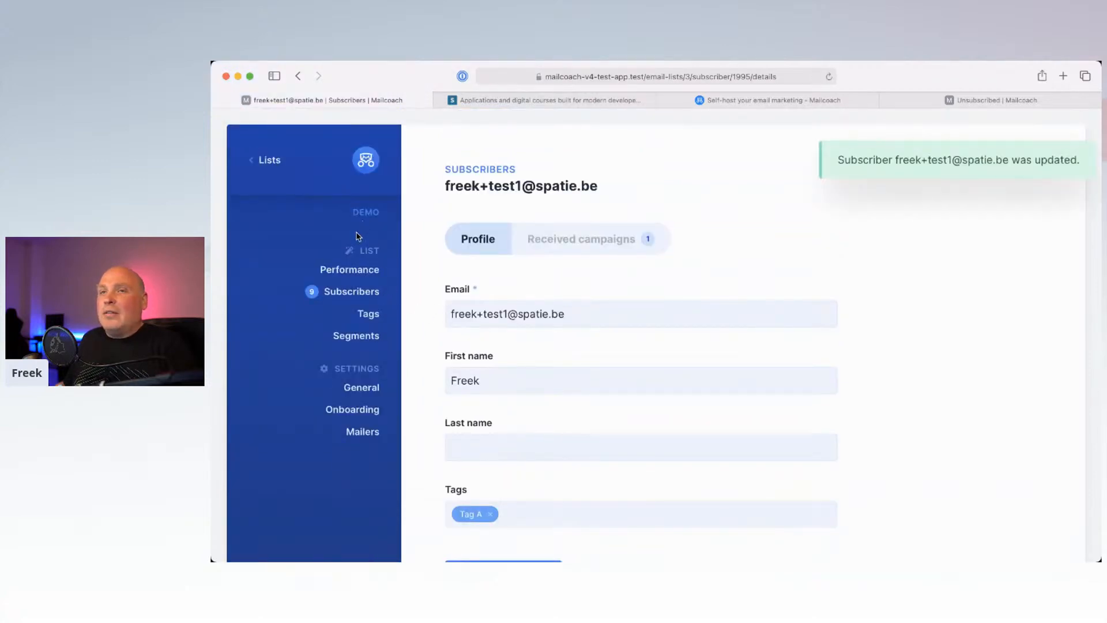
Step: Tag the tenth test subscriber with Tag B and a new tag 'new tags', and save
left_click(281, 166)
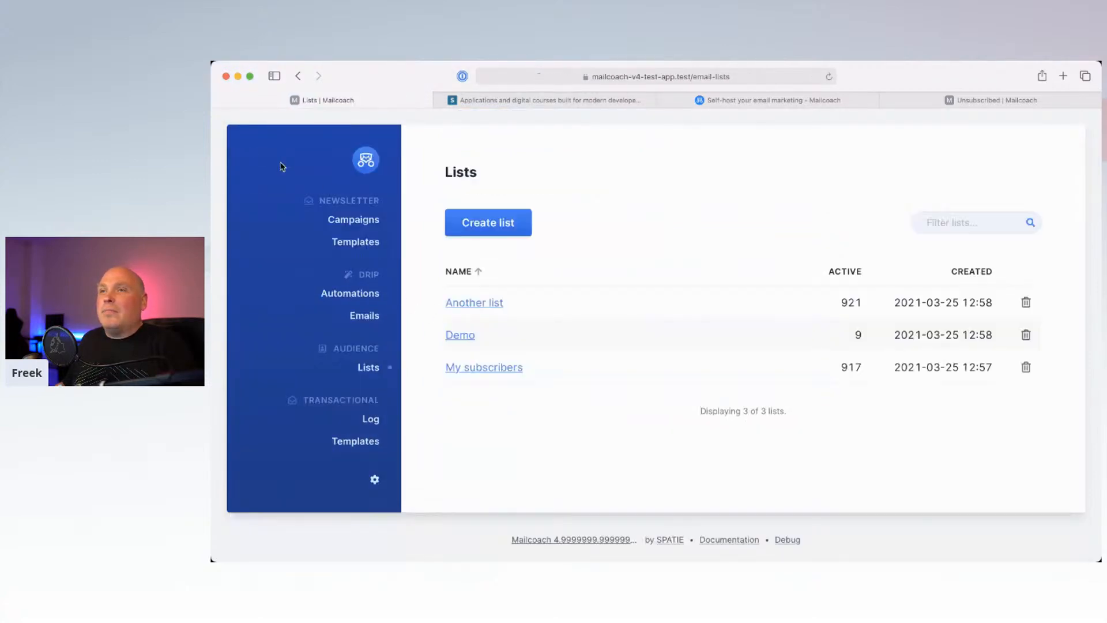
left_click(470, 340)
left_click(367, 291)
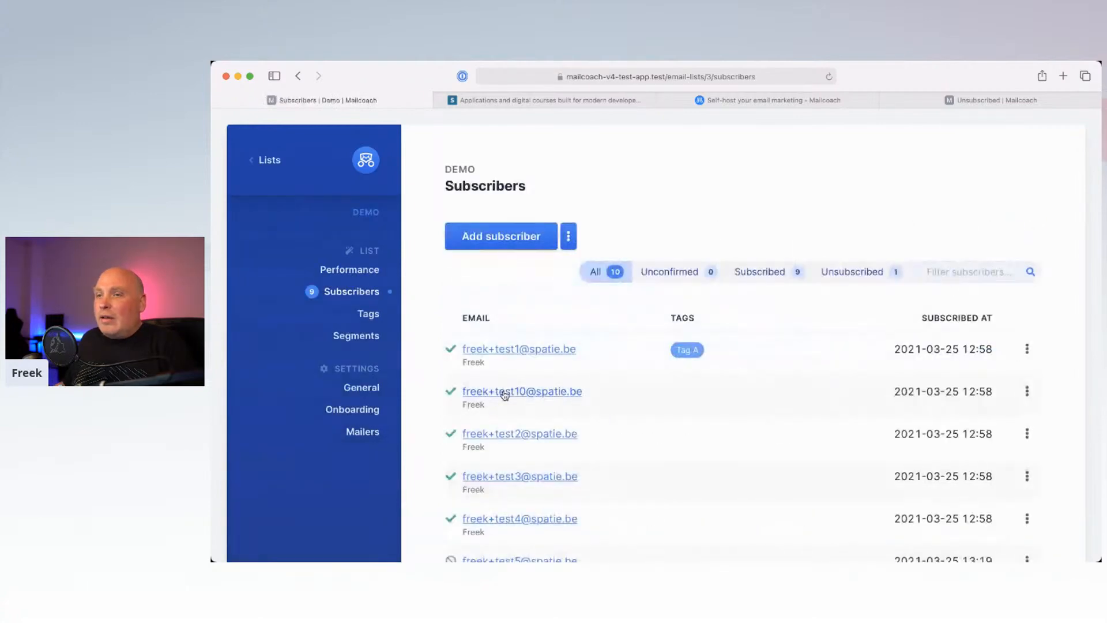
left_click(504, 391)
scroll(492, 455, "down", 4)
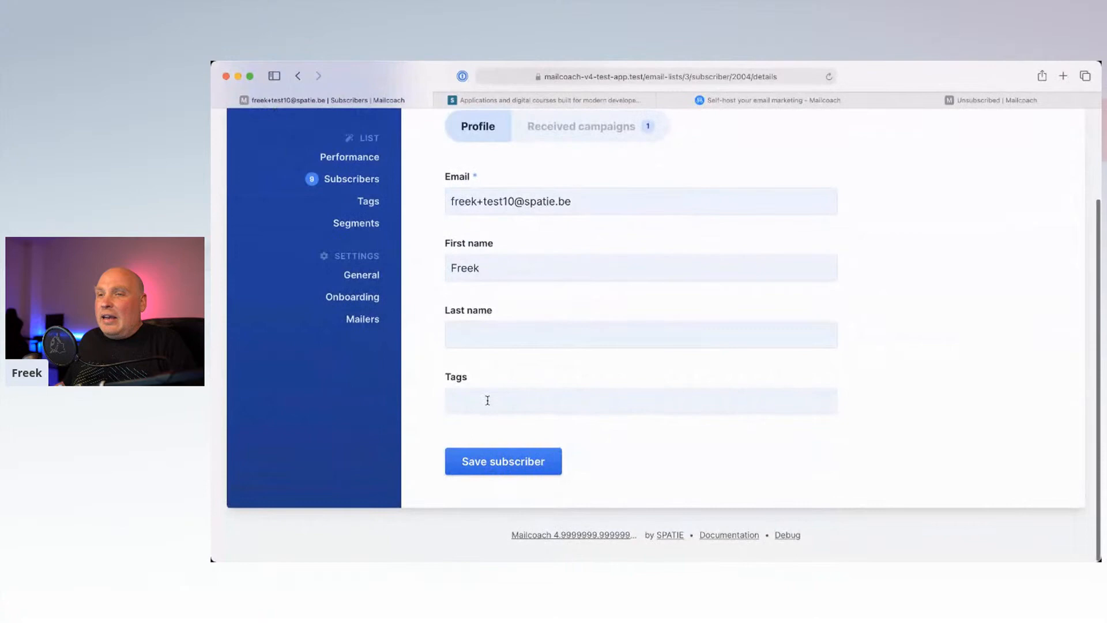
left_click(488, 400)
type("ta")
left_click(482, 474)
type("ta")
key("BackSpace")
key("BackSpace")
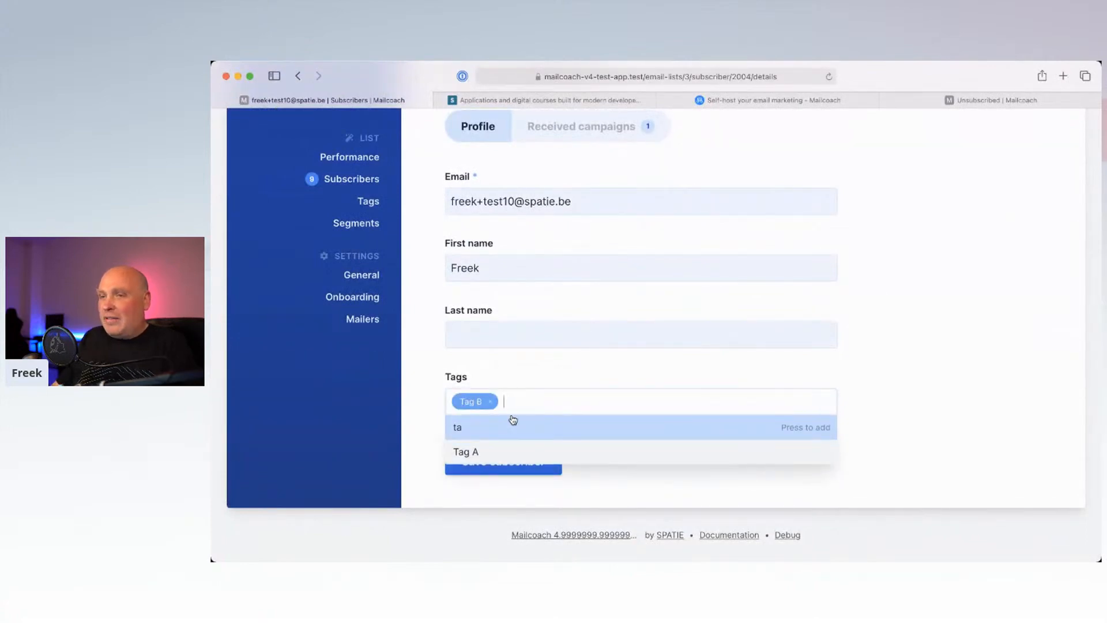
type("new tags")
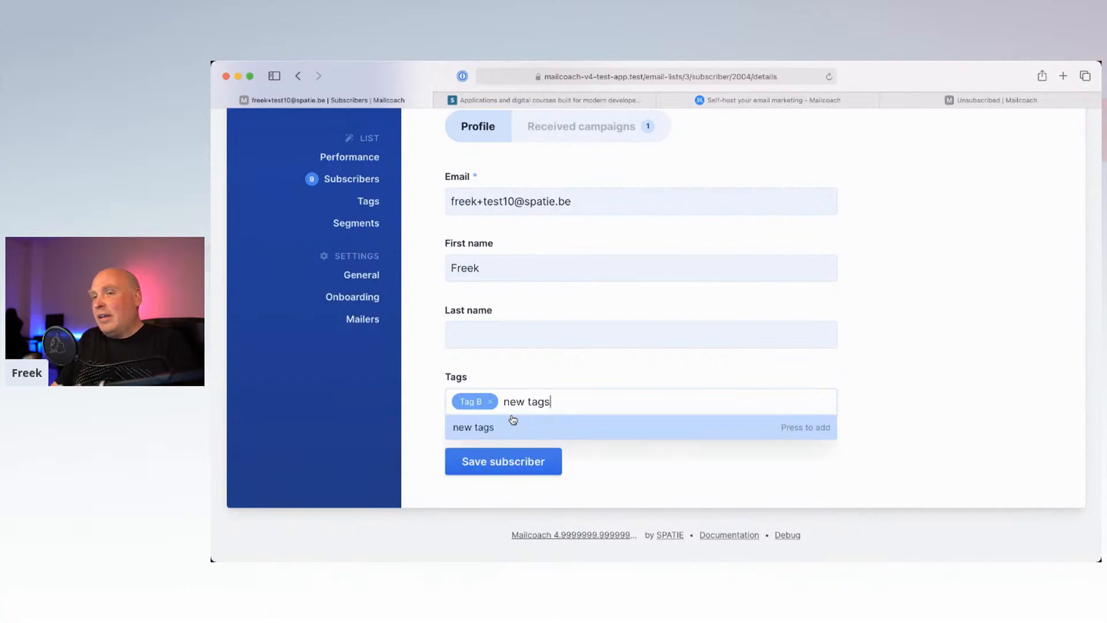
key("Return")
left_click(471, 358)
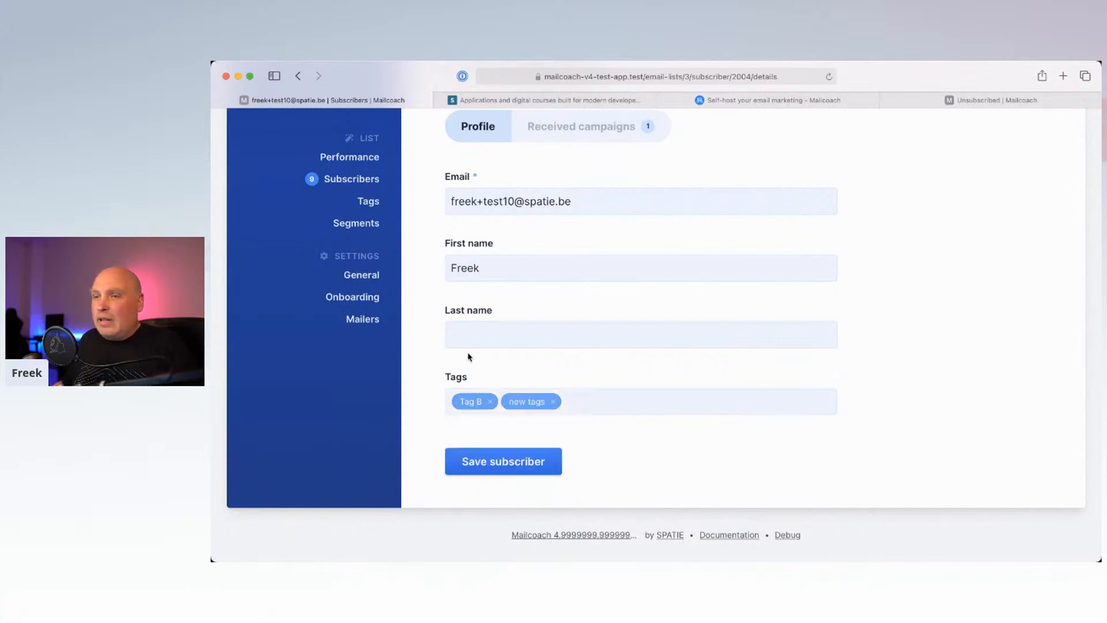
left_click(474, 463)
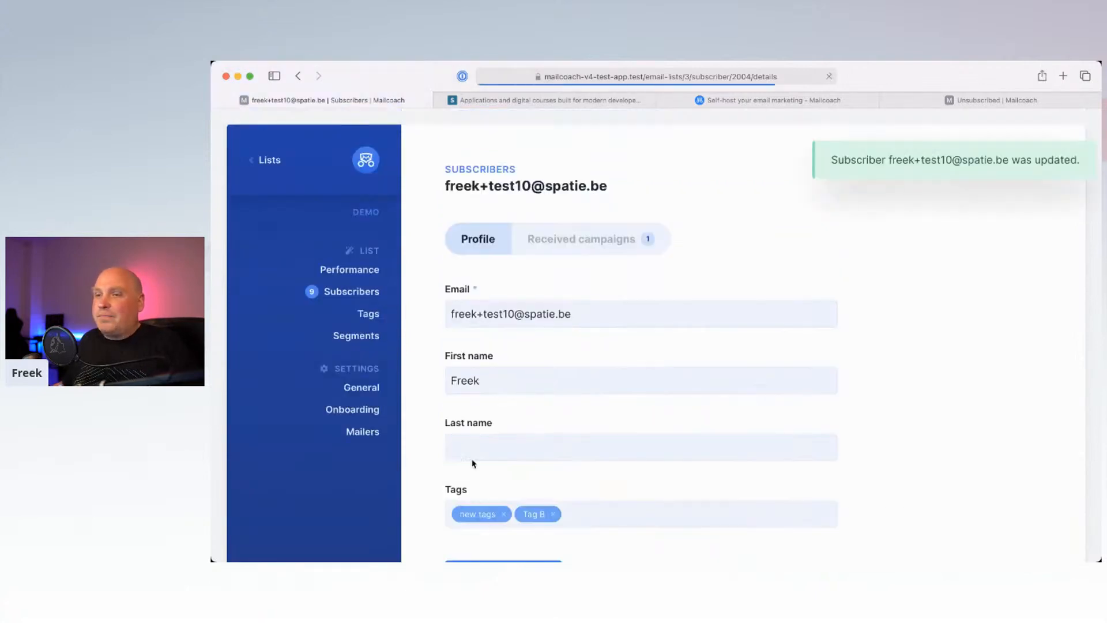
Step: Confirm each tag has one subscriber, then go to the Demo list's segments
left_click(372, 320)
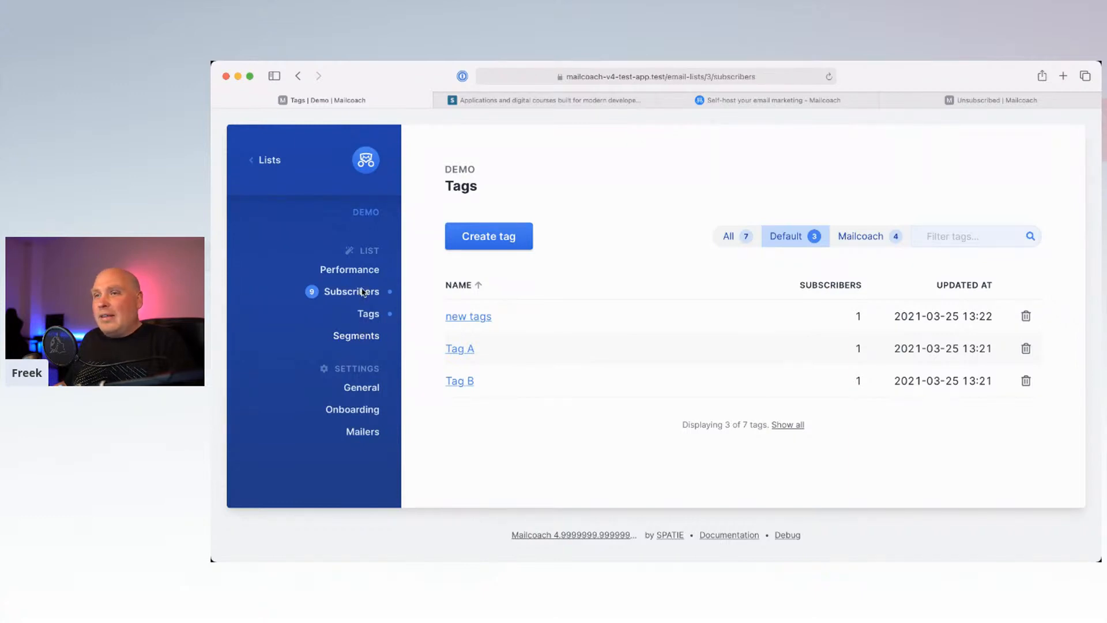
left_click(362, 293)
scroll(571, 302, "down", 3)
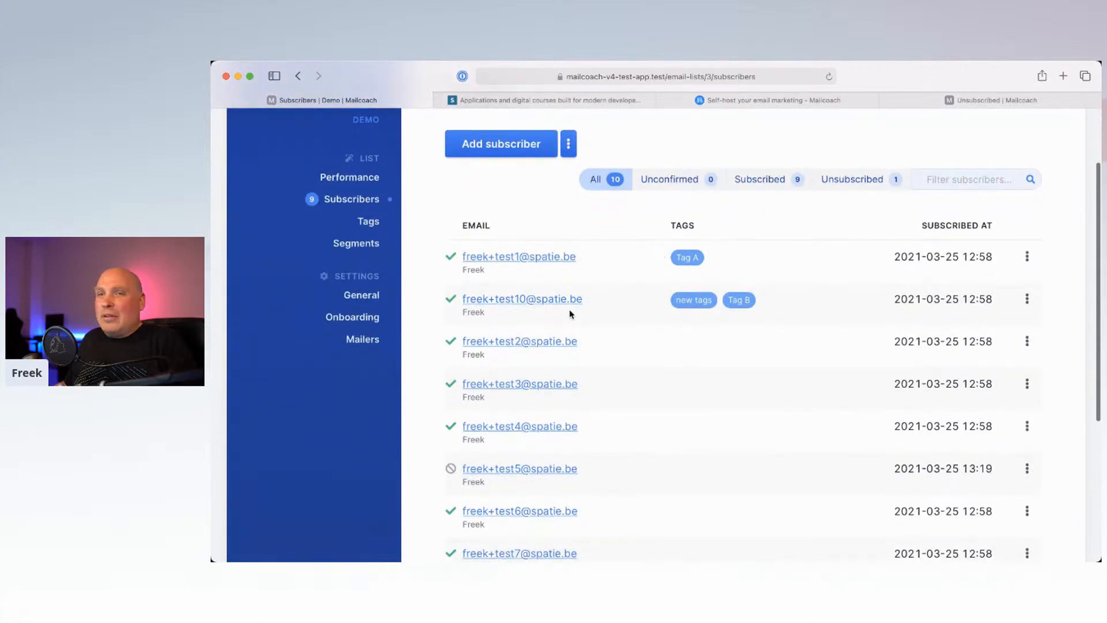
left_click(365, 247)
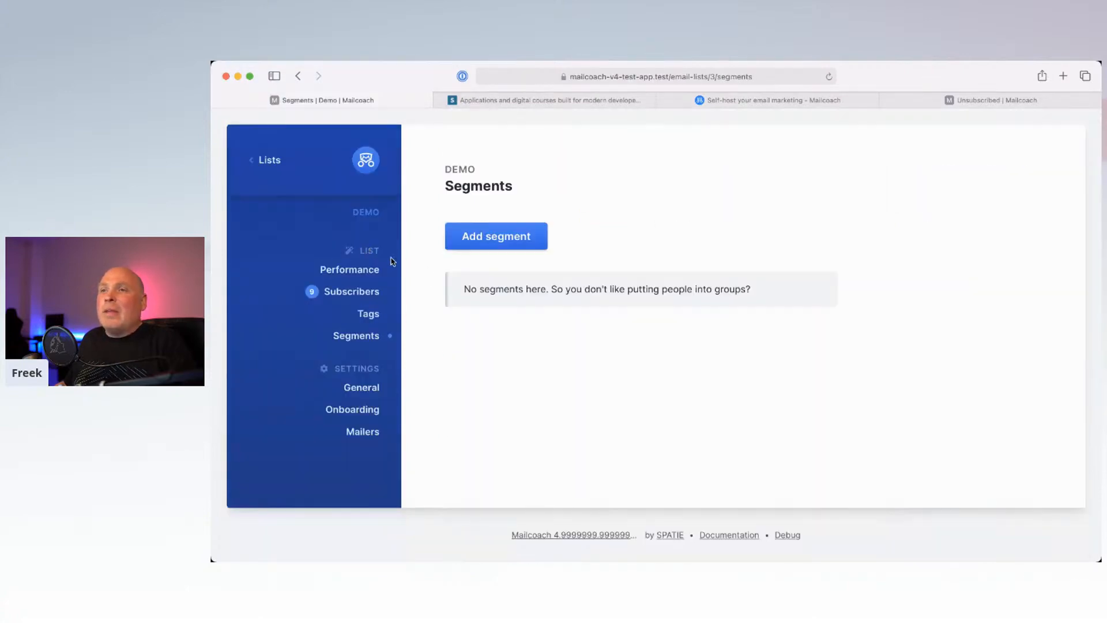
Step: Create a new segment named 'User with tag A'
left_click(517, 240)
left_click(619, 341)
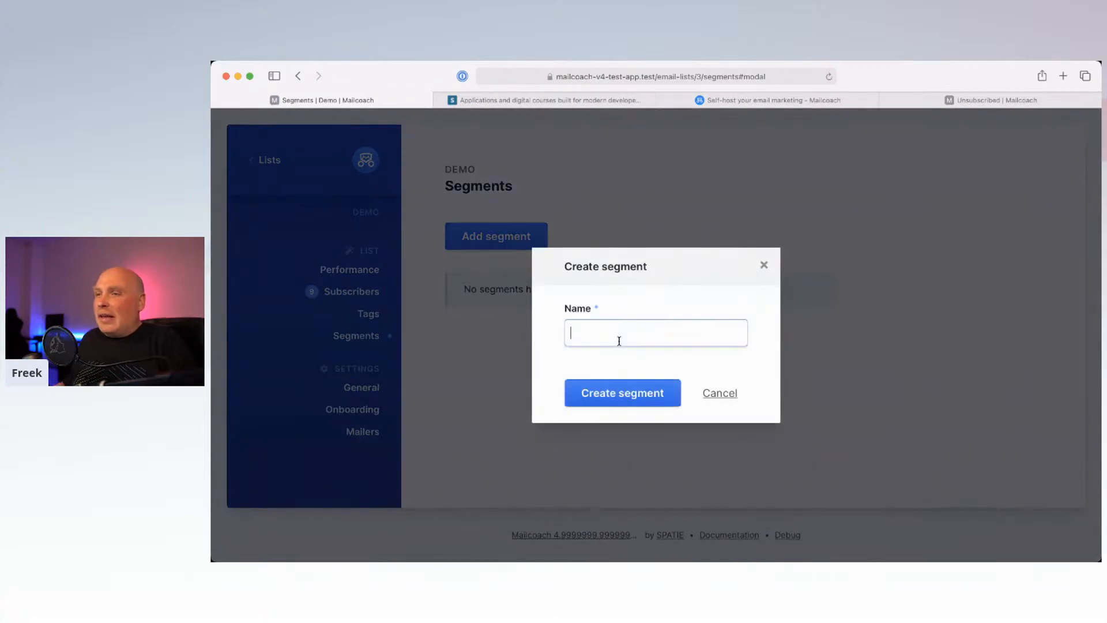
type("Us")
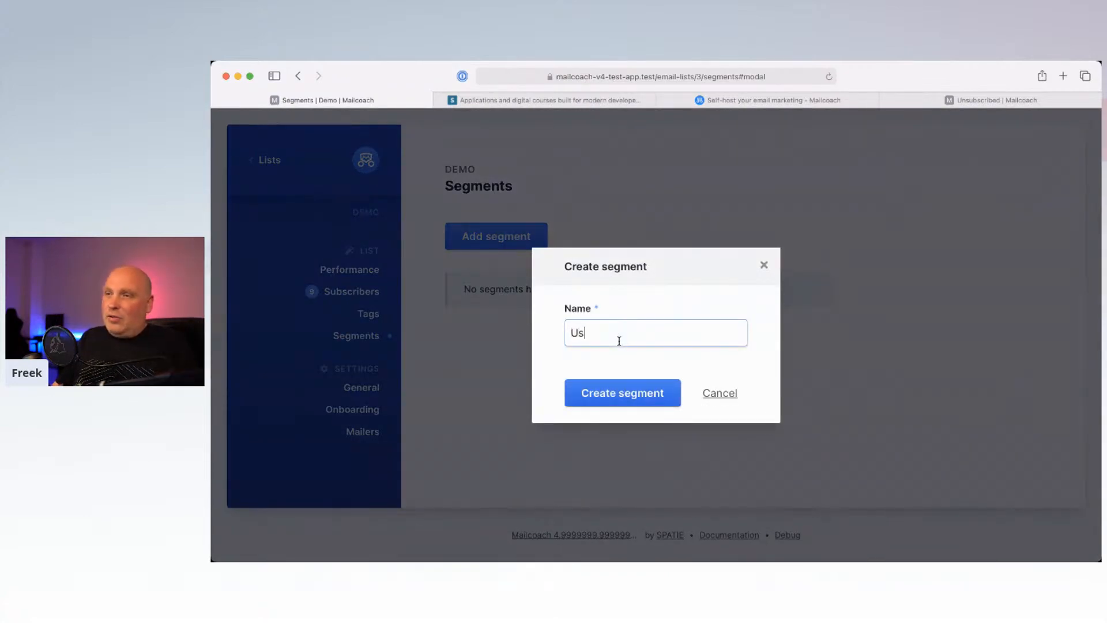
type("er with tag A")
left_click(614, 391)
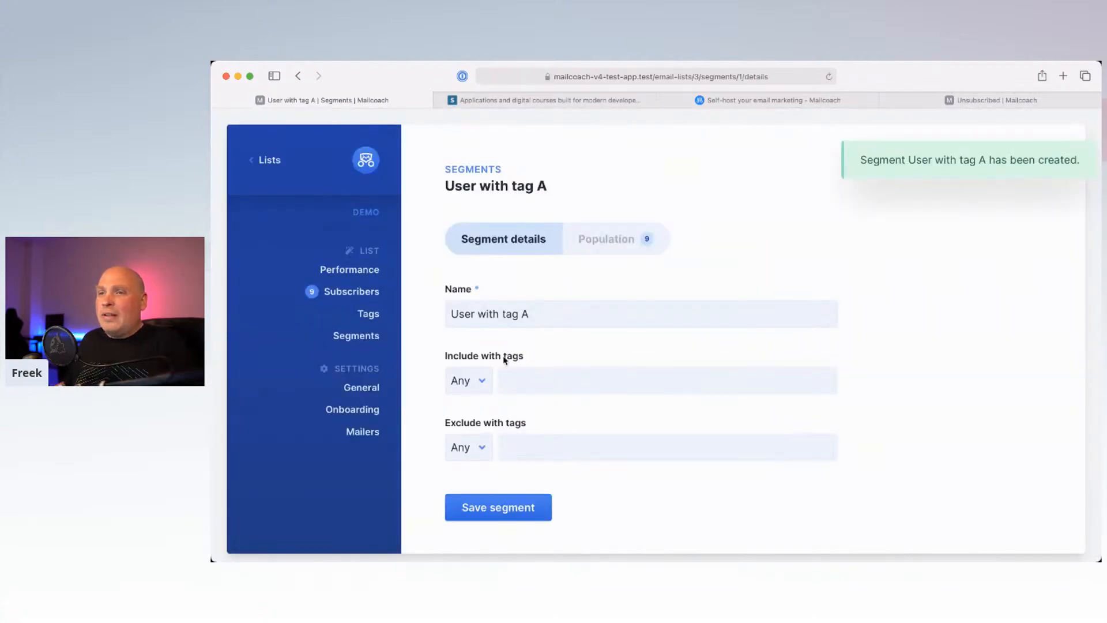
Step: Include only Tag A subscribers in the segment, save it, and return to the lists
scroll(488, 363, "down", 2)
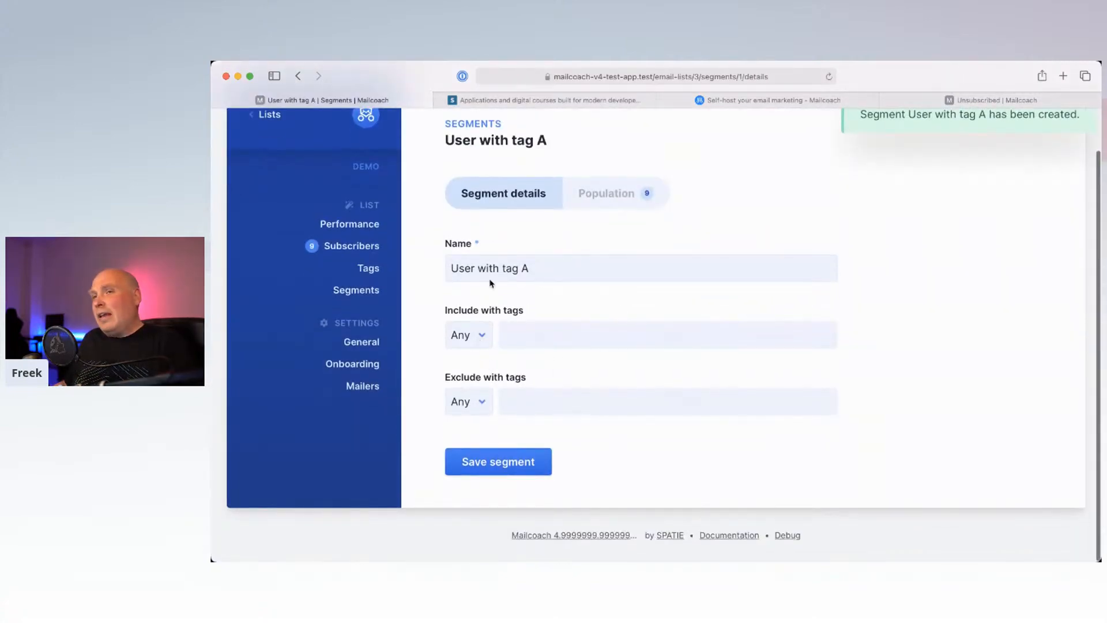
left_click(530, 334)
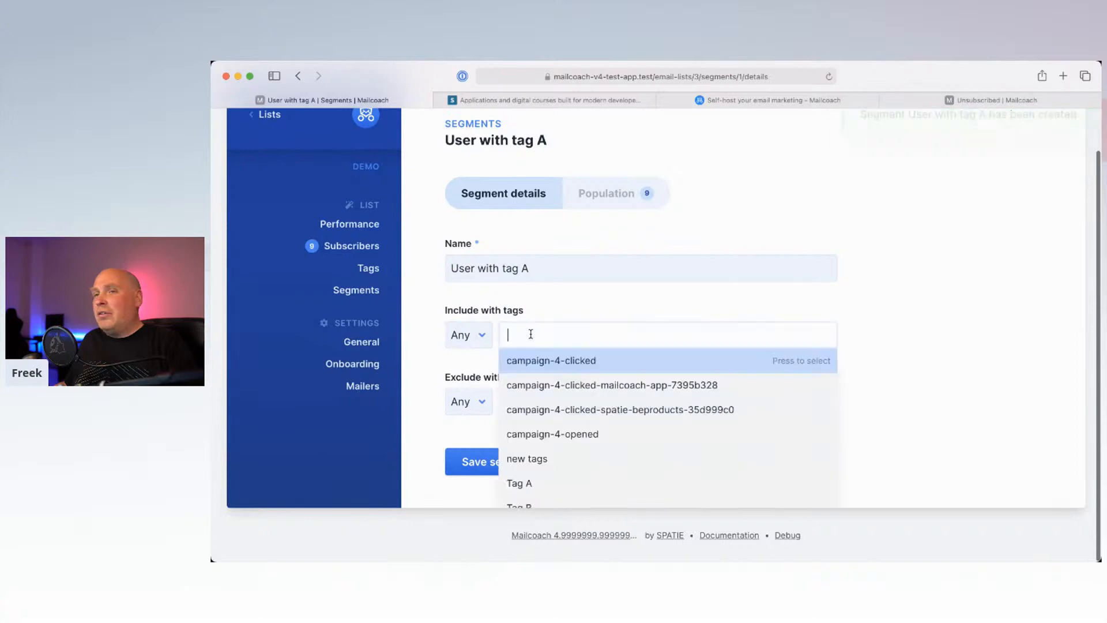
left_click(545, 486)
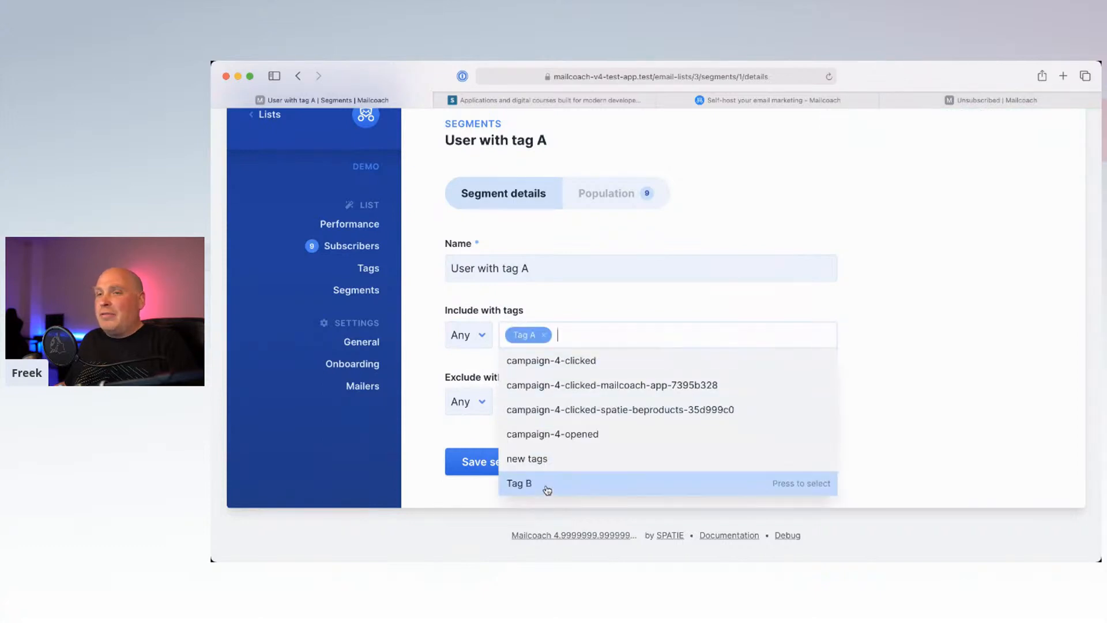
left_click(452, 468)
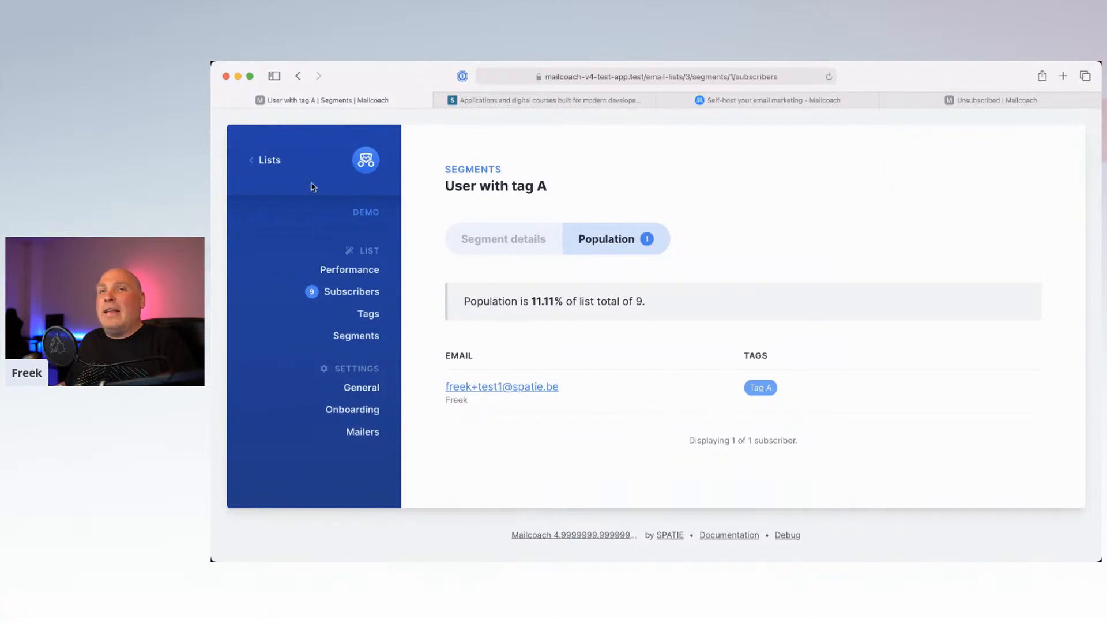
left_click(268, 159)
Step: Create a campaign named 'another campaign' for the Demo list using My template
left_click(348, 219)
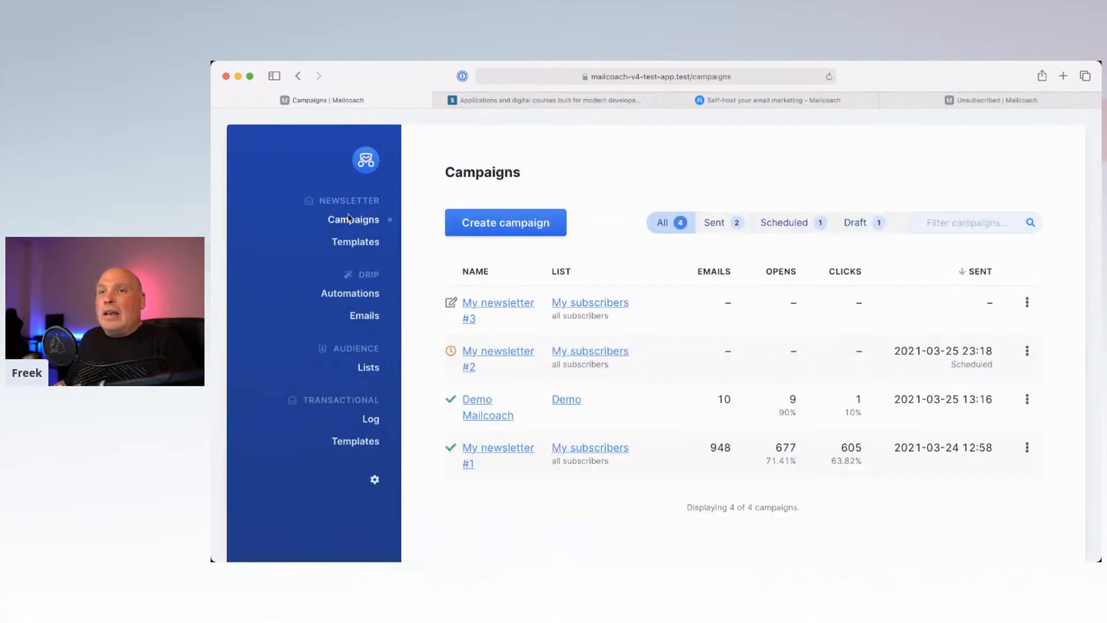
left_click(485, 225)
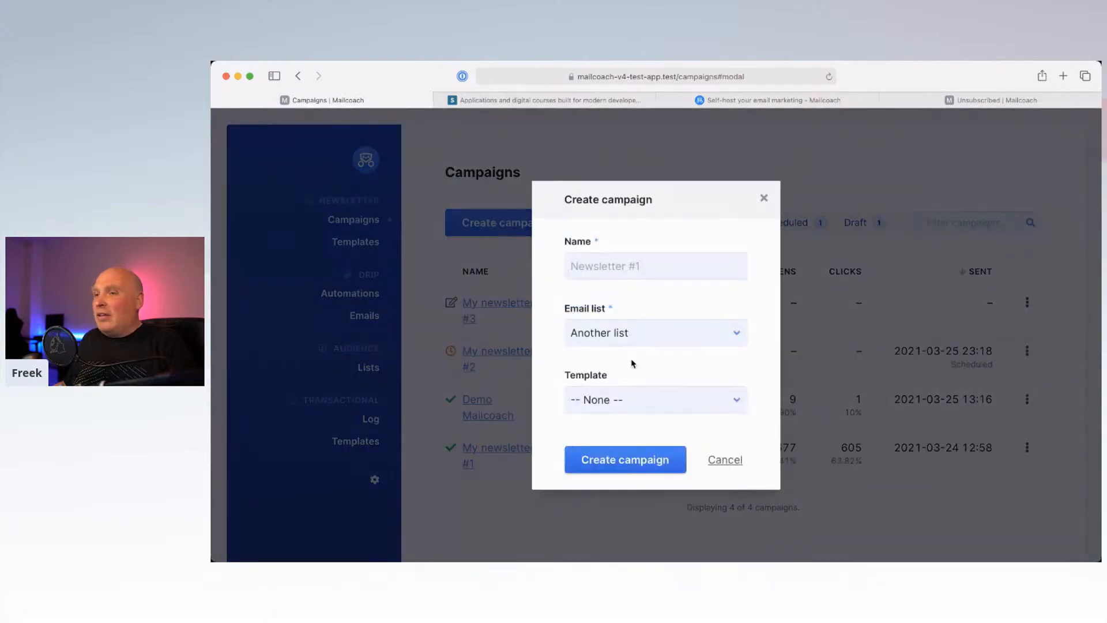
left_click(596, 265)
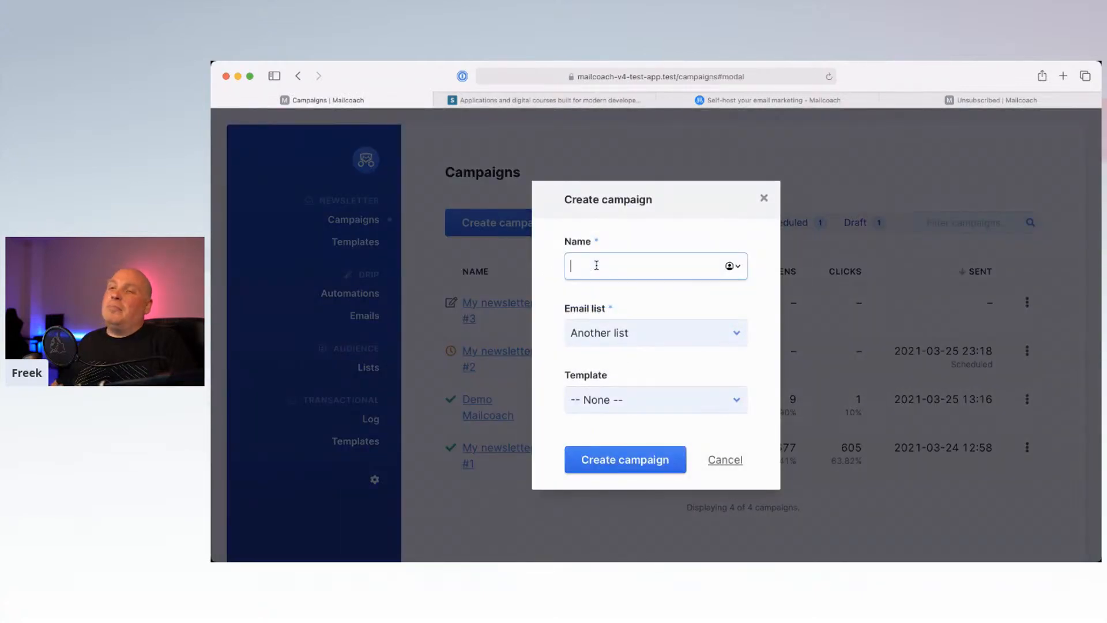
type("another campaign")
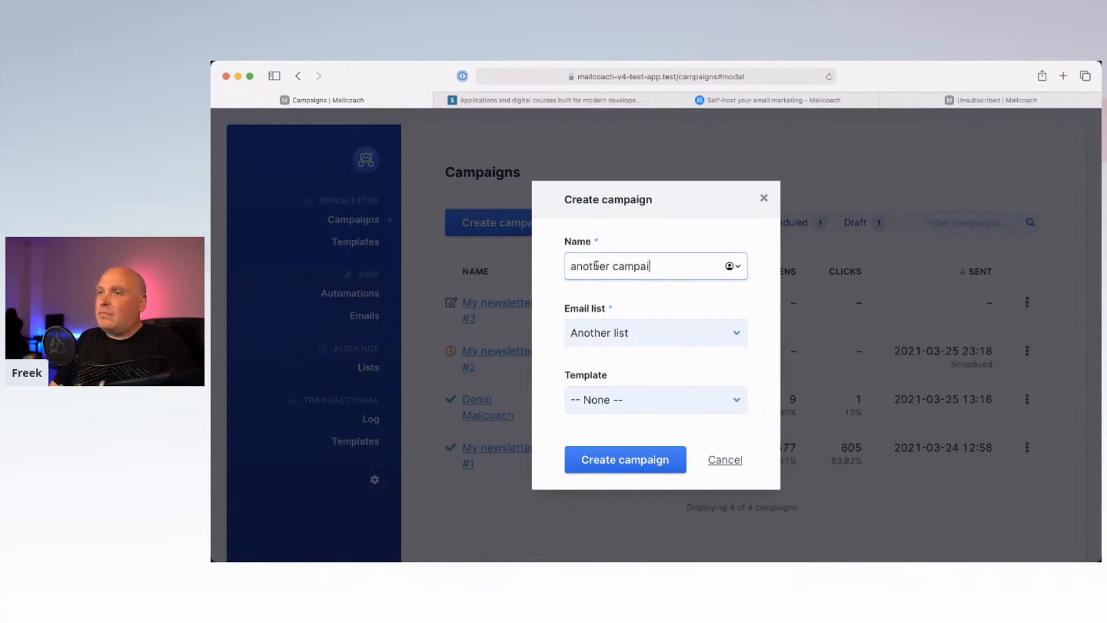
left_click(611, 333)
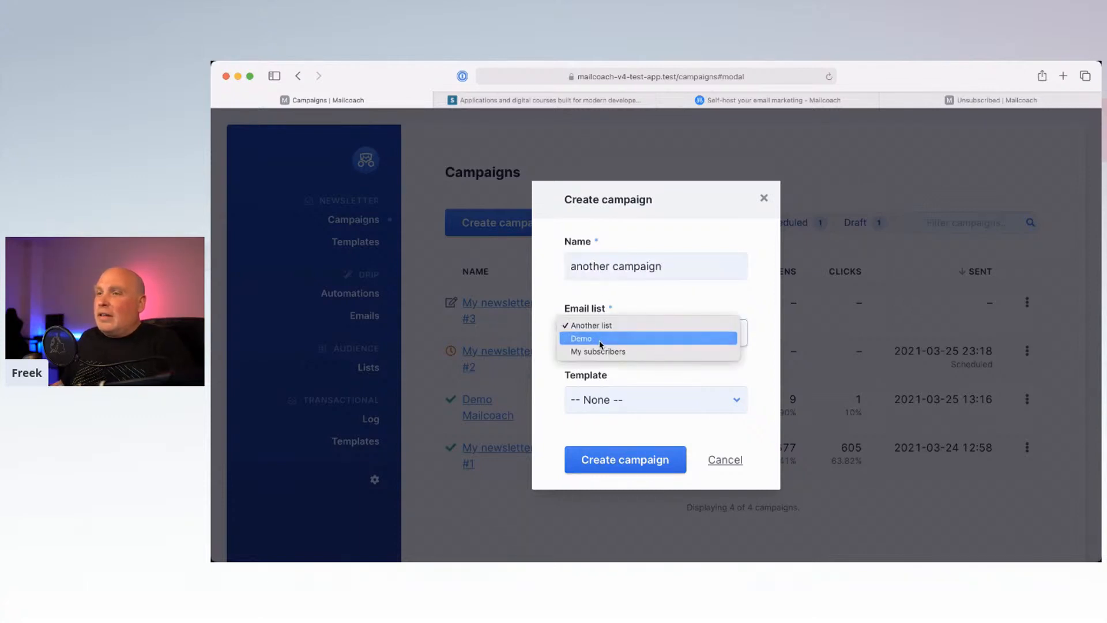
left_click(600, 339)
left_click(613, 410)
left_click(611, 410)
left_click(605, 460)
Step: Limit the campaign to the User with tag A segment, save, and open its send summary
scroll(508, 455, "down", 3)
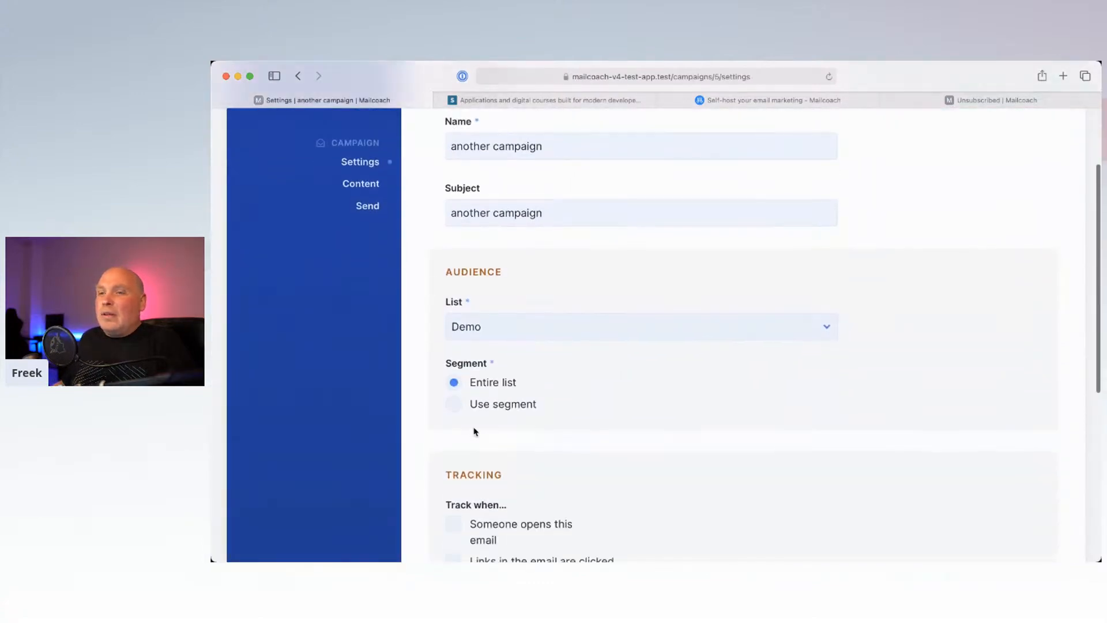
left_click(454, 405)
left_click(579, 409)
left_click(579, 399)
scroll(544, 435, "down", 4)
scroll(460, 384, "down", 5)
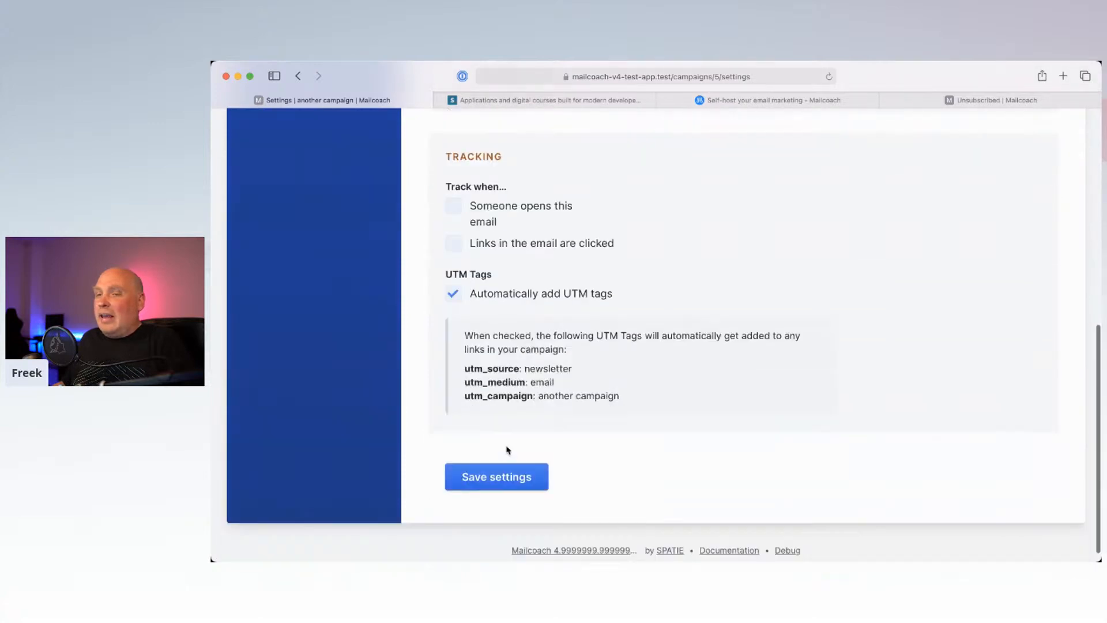
left_click(491, 460)
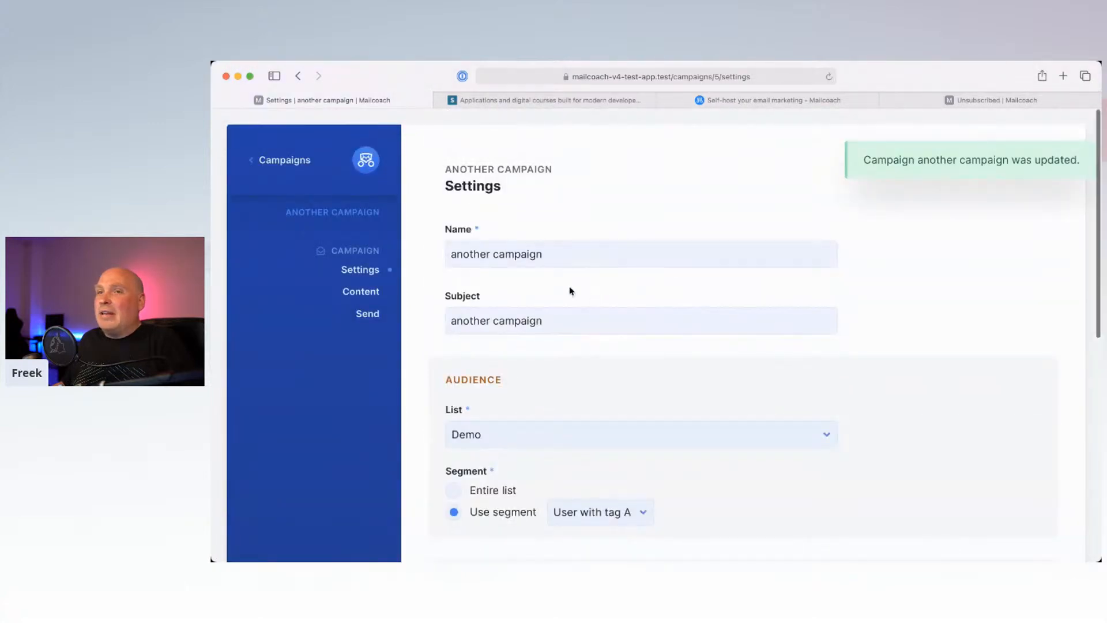
left_click(372, 314)
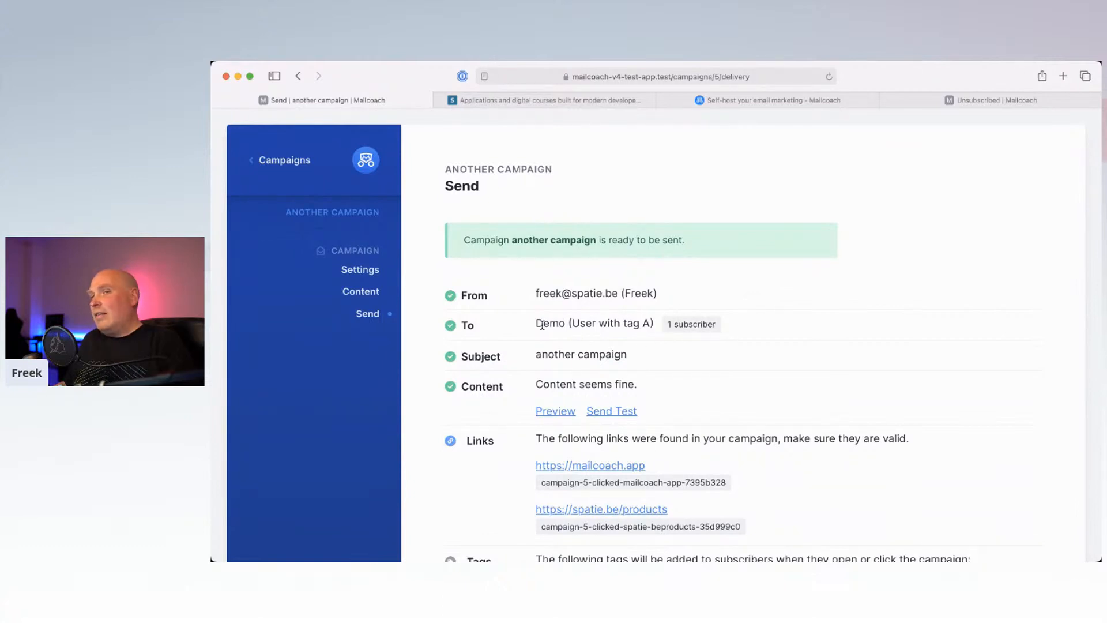
left_click_drag(536, 328, 628, 324)
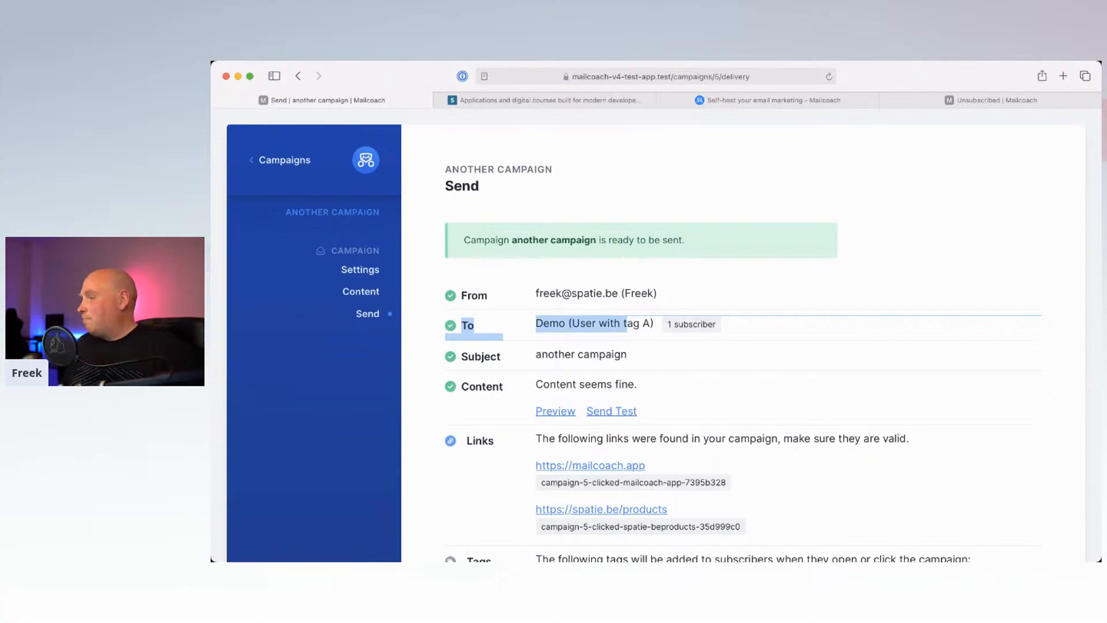
key("super+Tab")
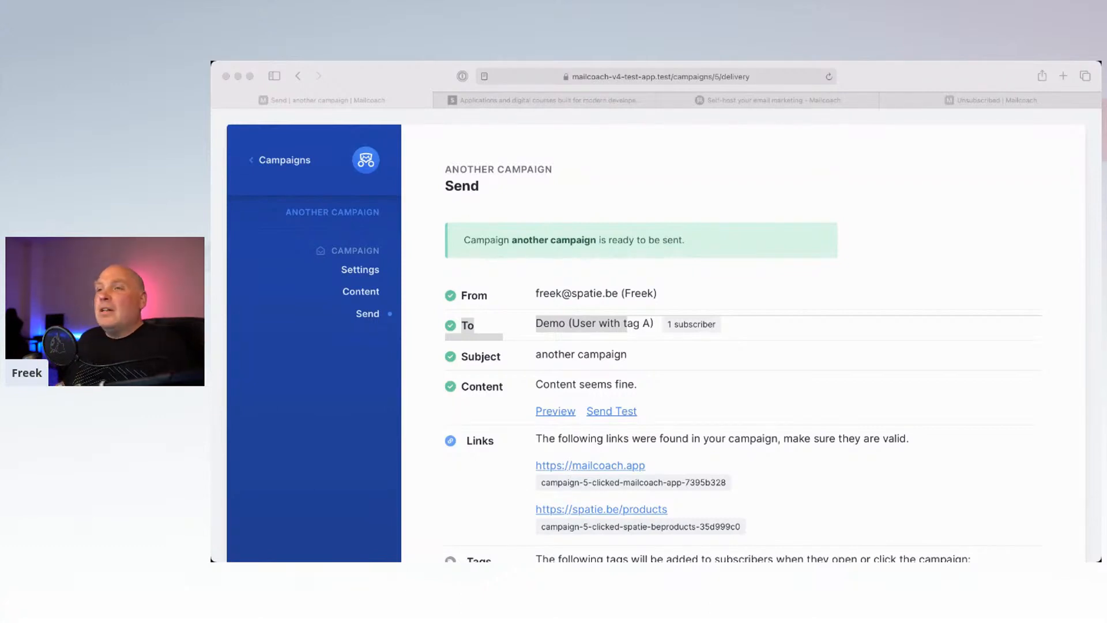
Step: Open My template from the Templates list
left_click(285, 159)
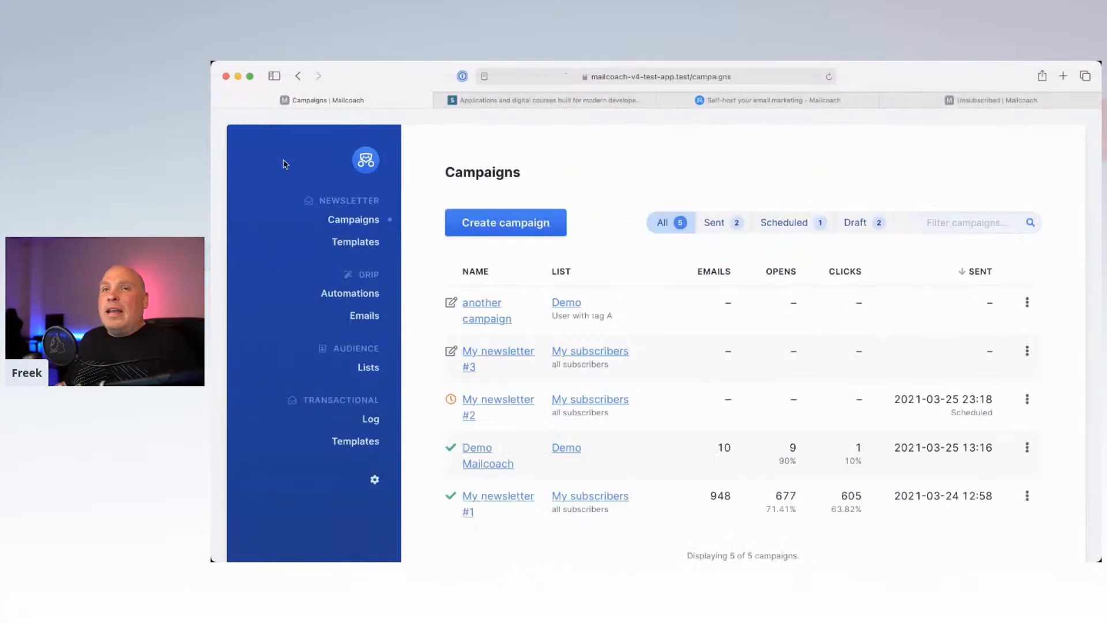
left_click(348, 250)
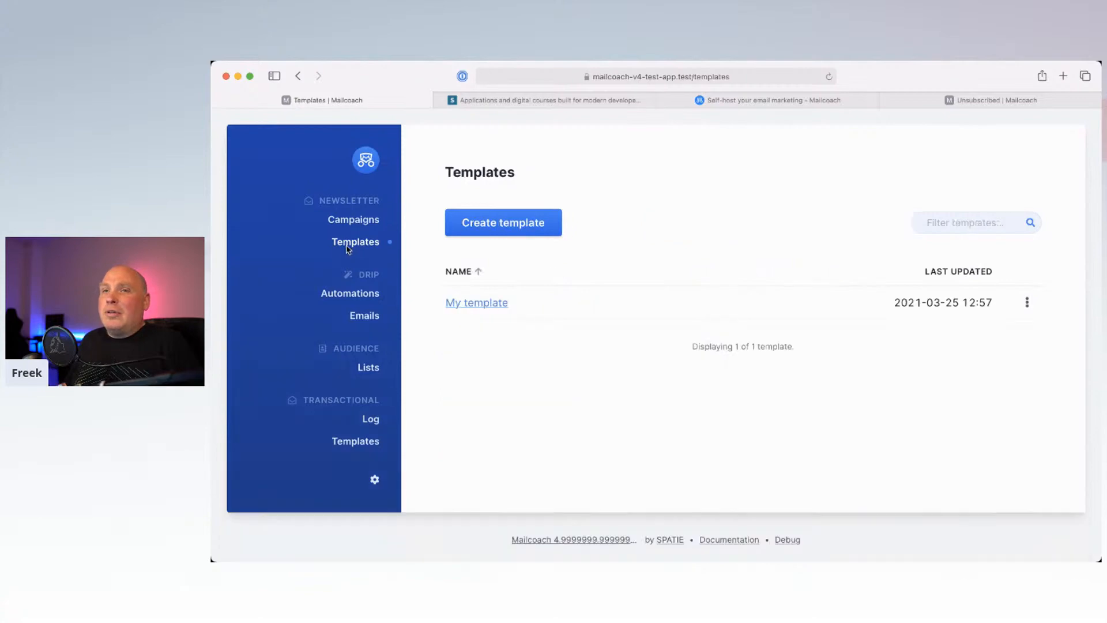
left_click(471, 302)
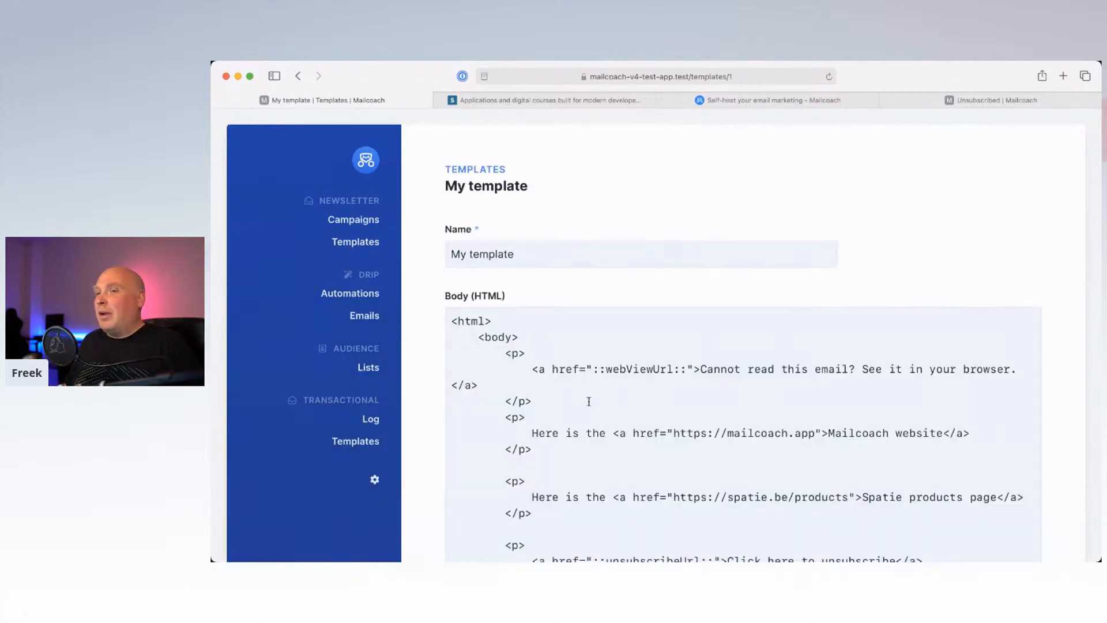
scroll(588, 402, "down", 10)
scroll(559, 279, "up", 6)
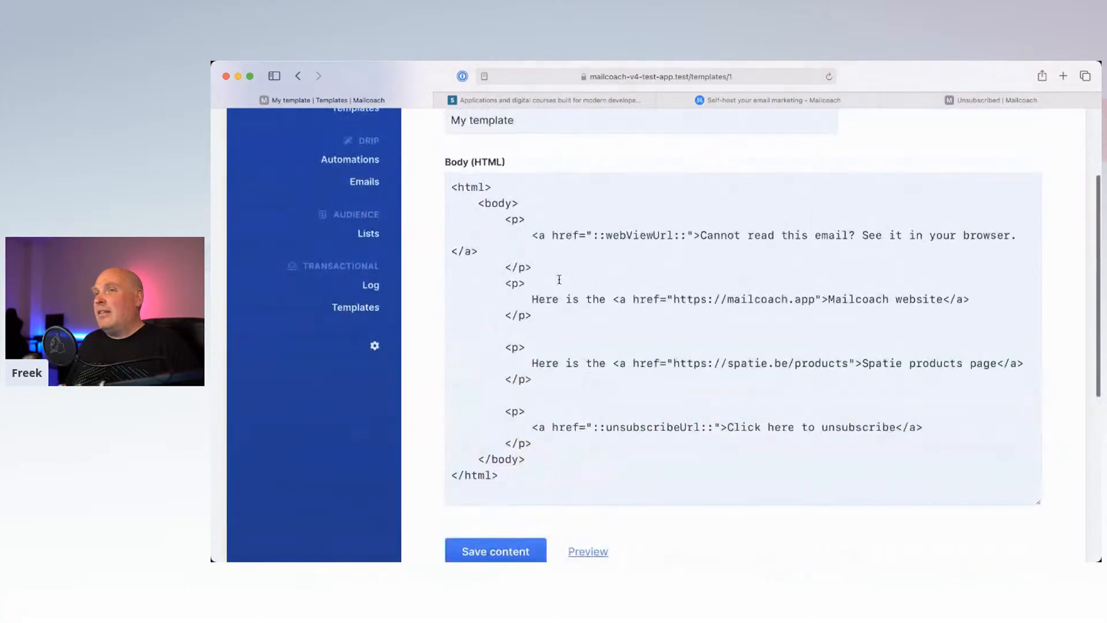
scroll(556, 351, "up", 3)
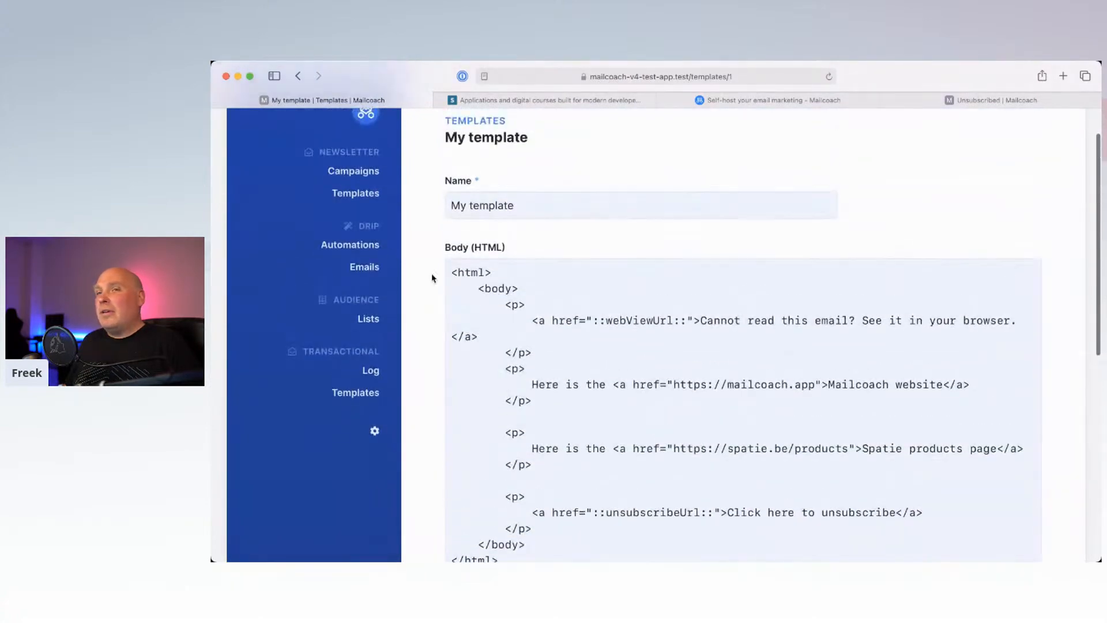
left_click(363, 193)
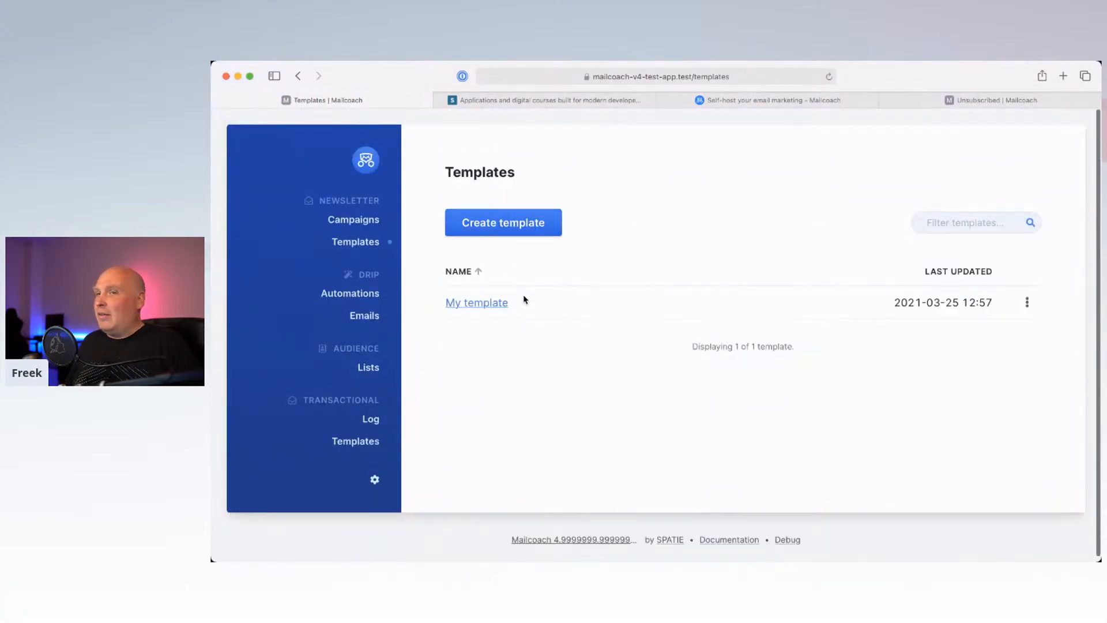
left_click(488, 304)
Step: Review My template's HTML body, then start entering 'freek.dev/mai' in a new browser tab
scroll(555, 353, "down", 5)
scroll(554, 353, "up", 3)
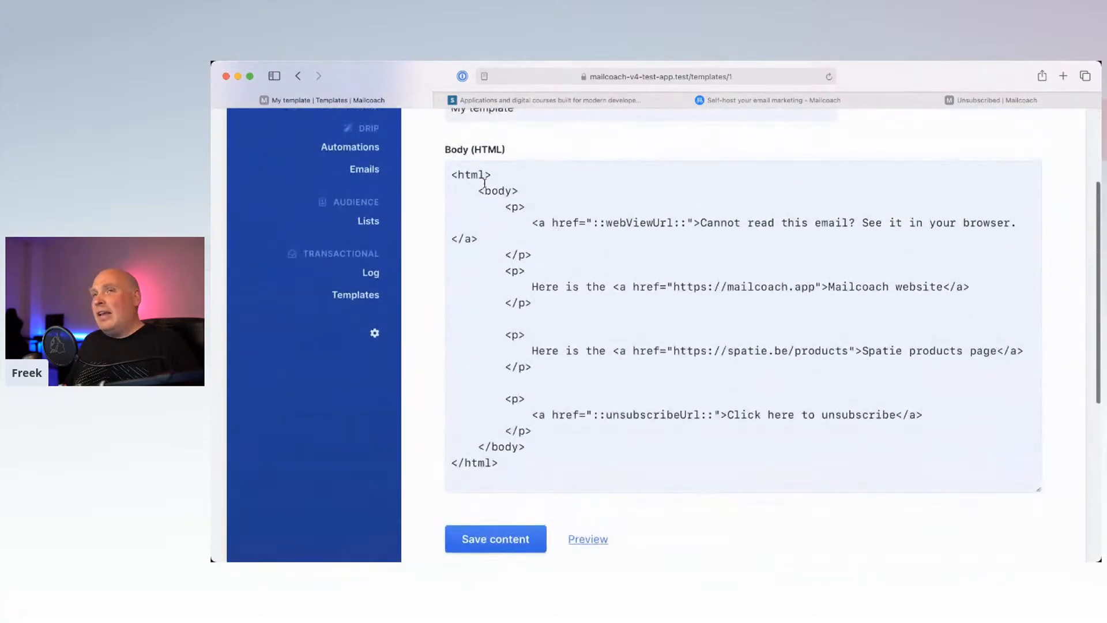
left_click(499, 462)
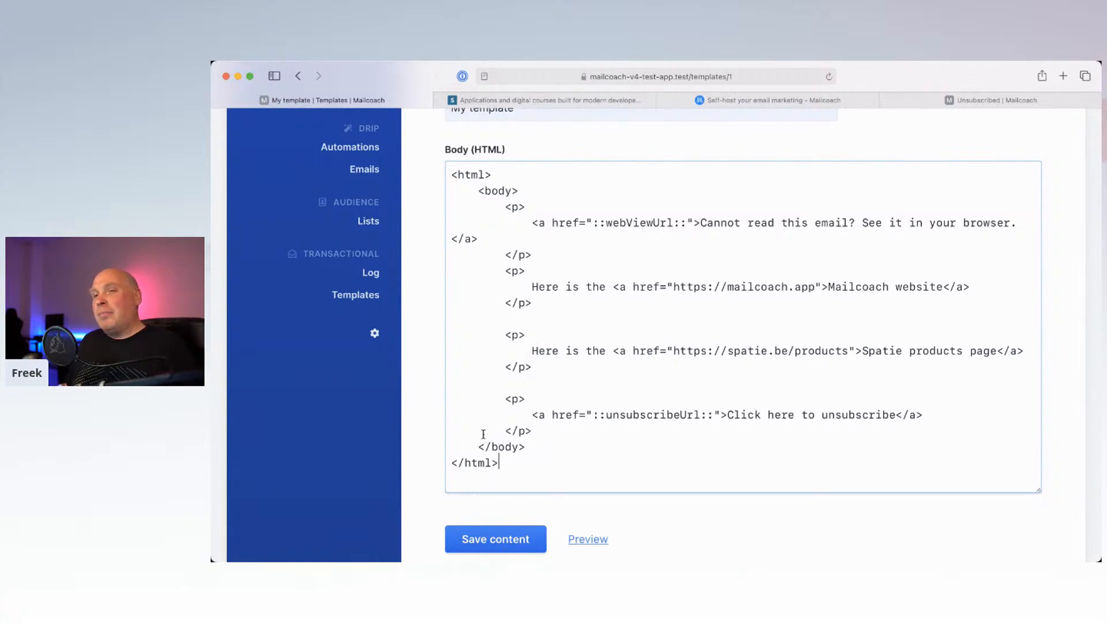
scroll(435, 427, "up", 1)
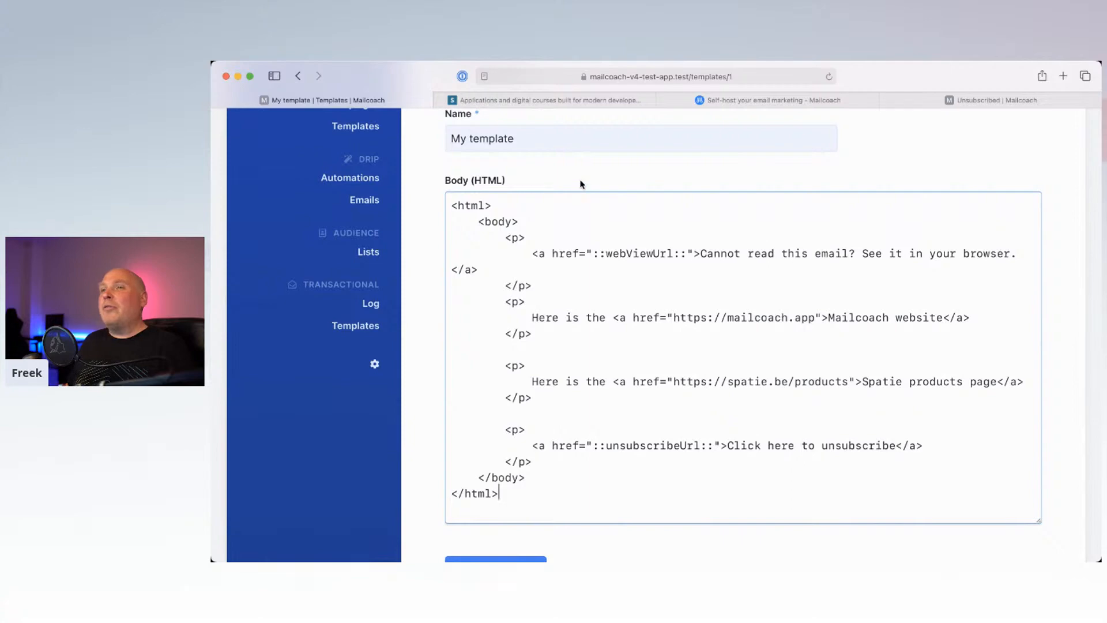
scroll(581, 184, "up", 1)
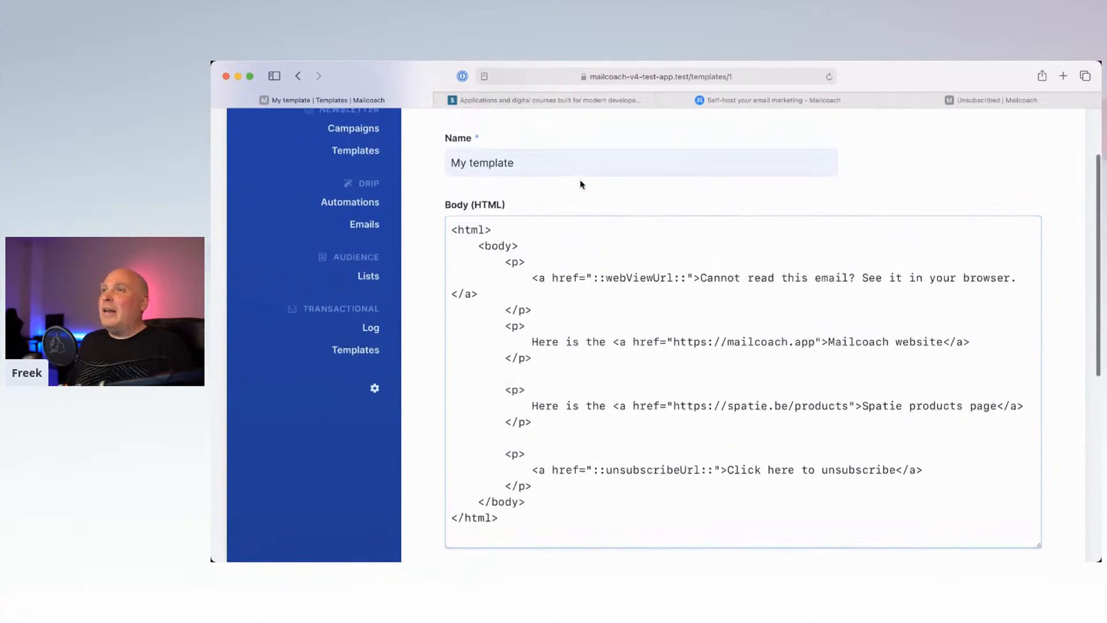
scroll(581, 184, "up", 4)
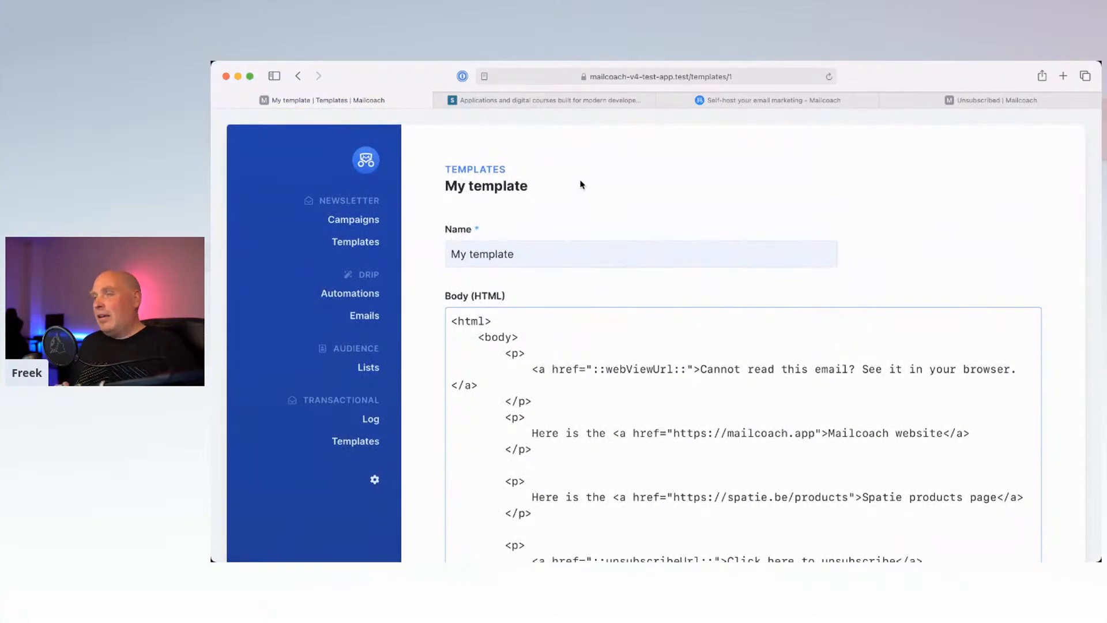
key("super+t")
type("freek.dev/mail")
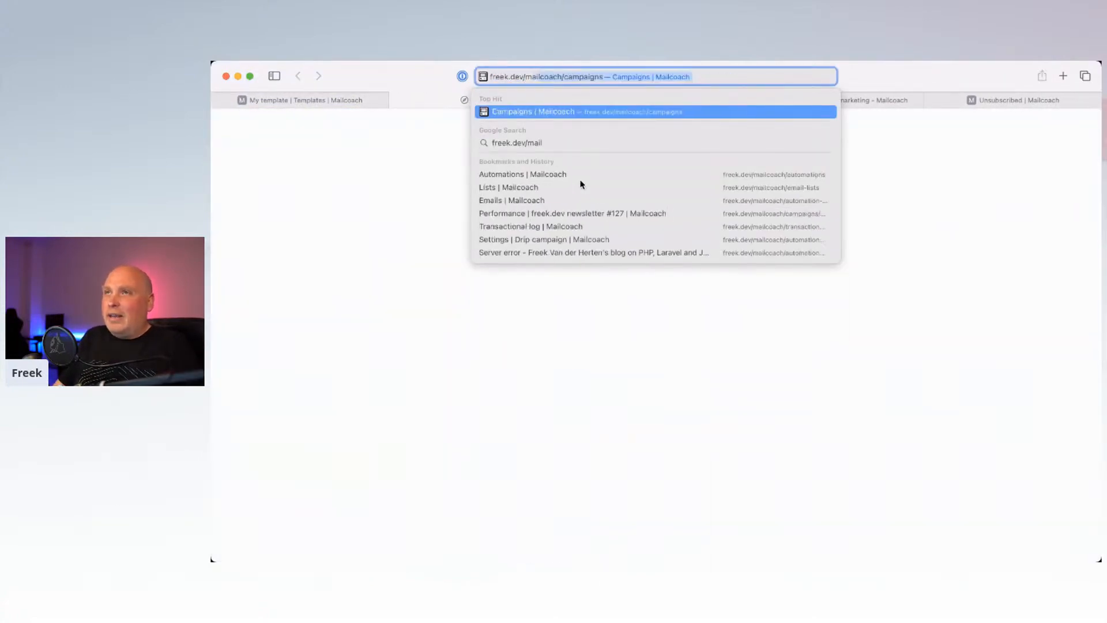
Step: On the live freek.dev Mailcoach, duplicate the most recent newsletter campaign
key("Return")
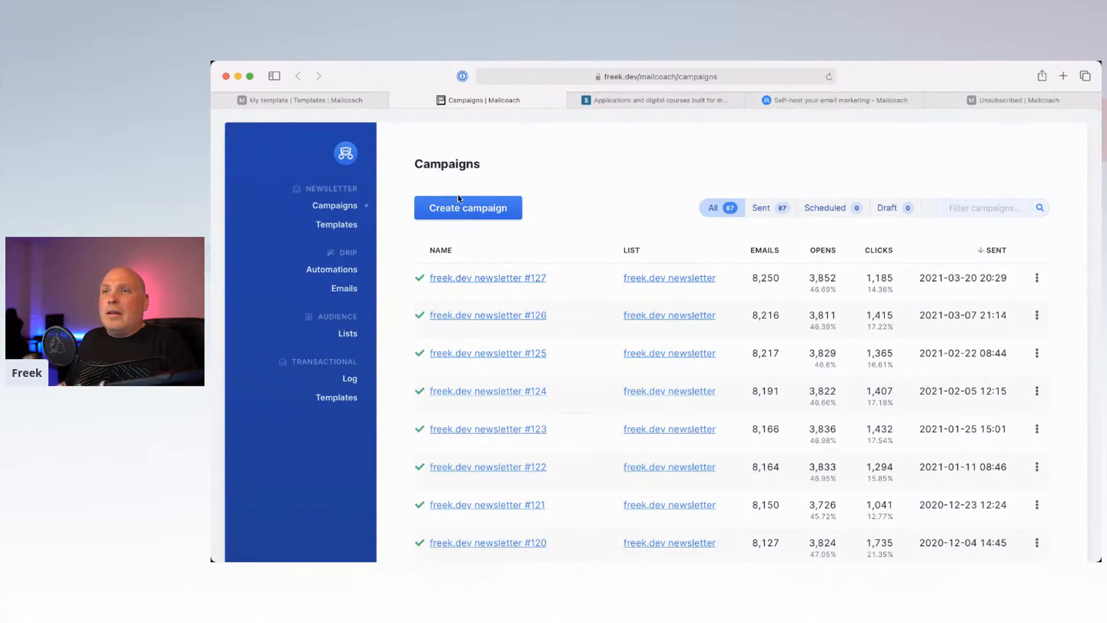
left_click(1037, 279)
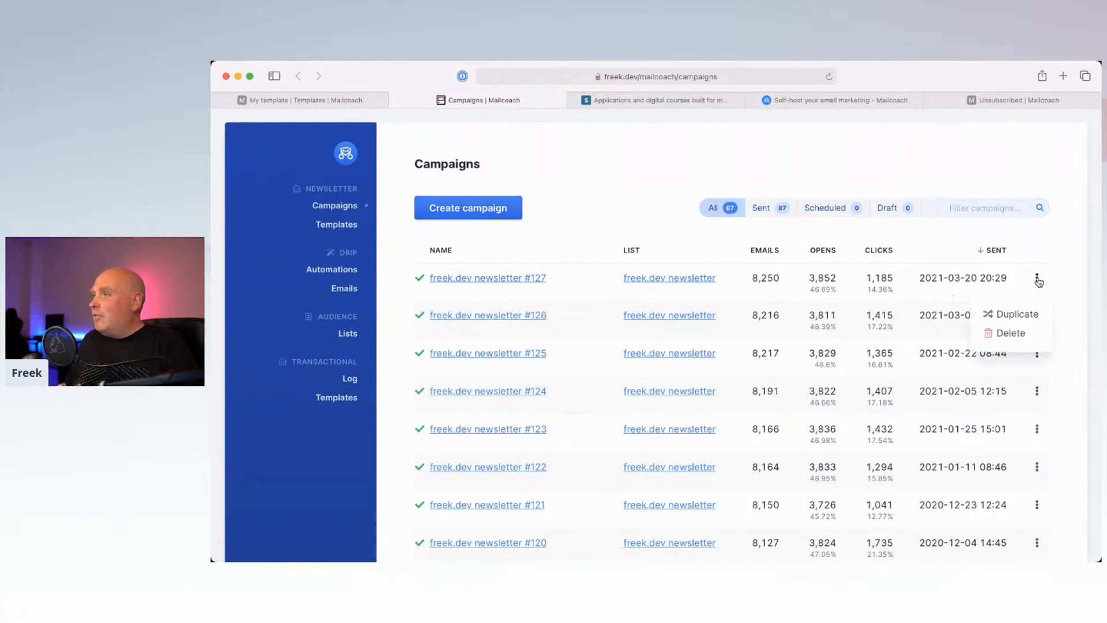
left_click(1006, 313)
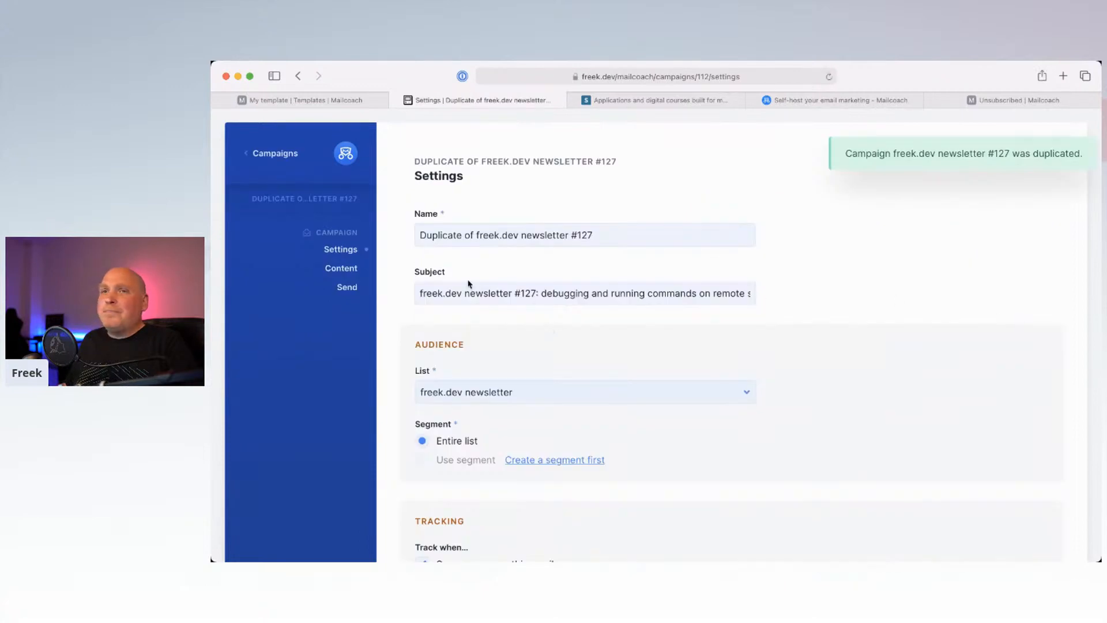
left_click(341, 268)
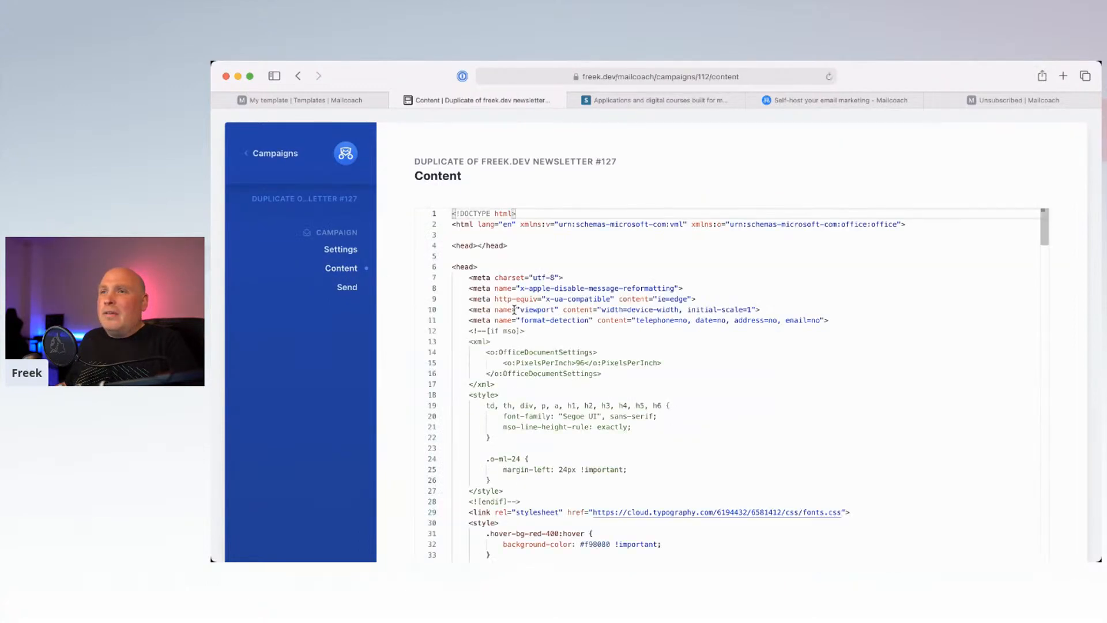
left_click_drag(468, 245, 533, 405)
left_click(534, 403)
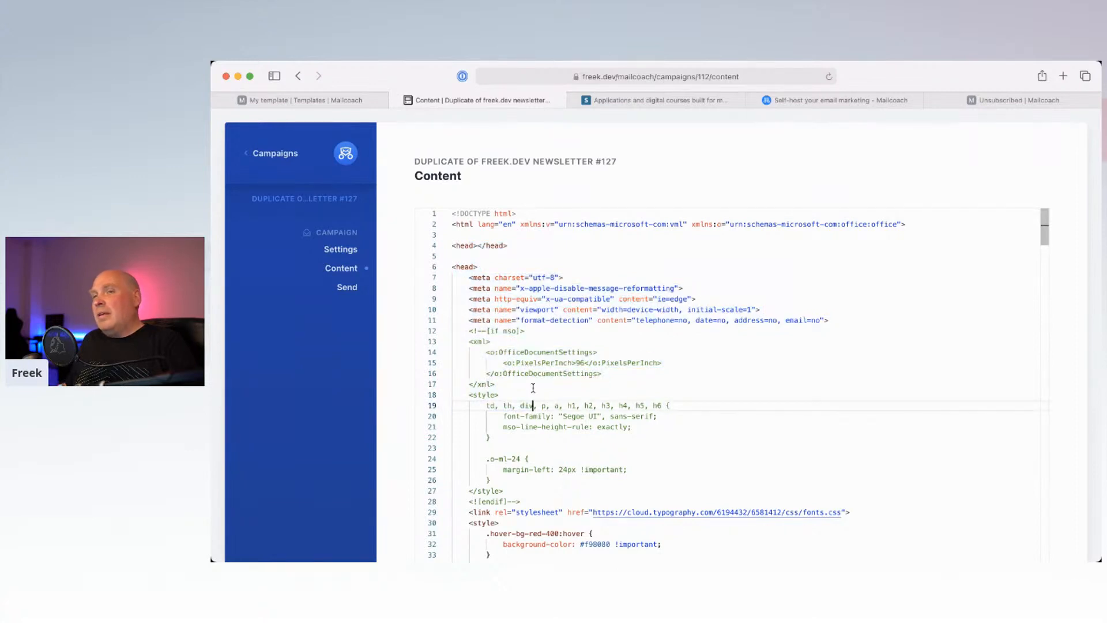
left_click(477, 246)
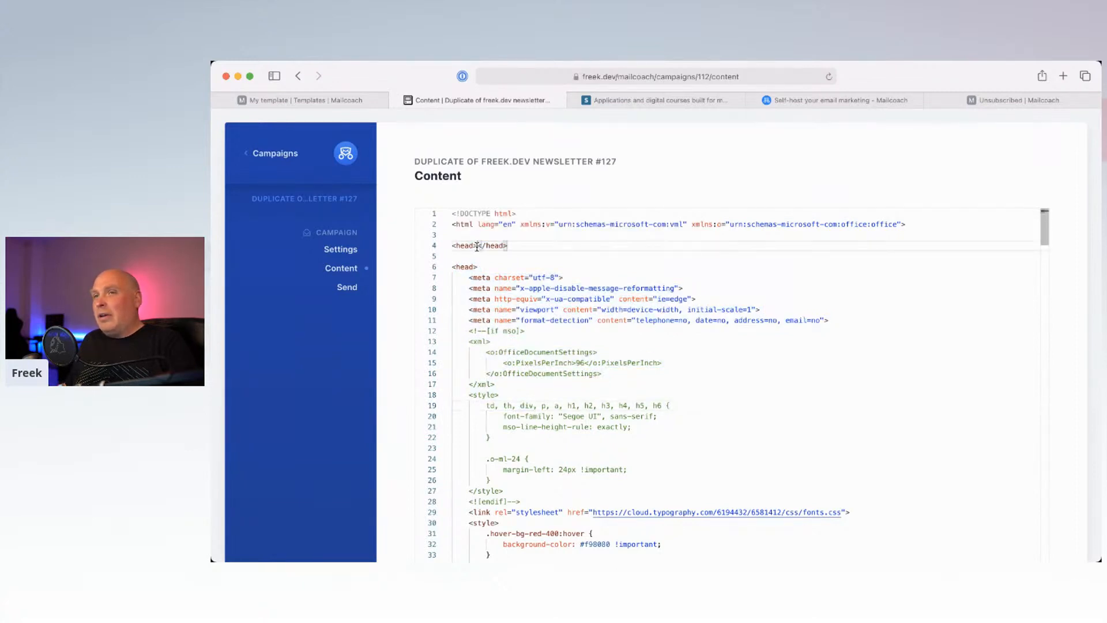
double_click(462, 246)
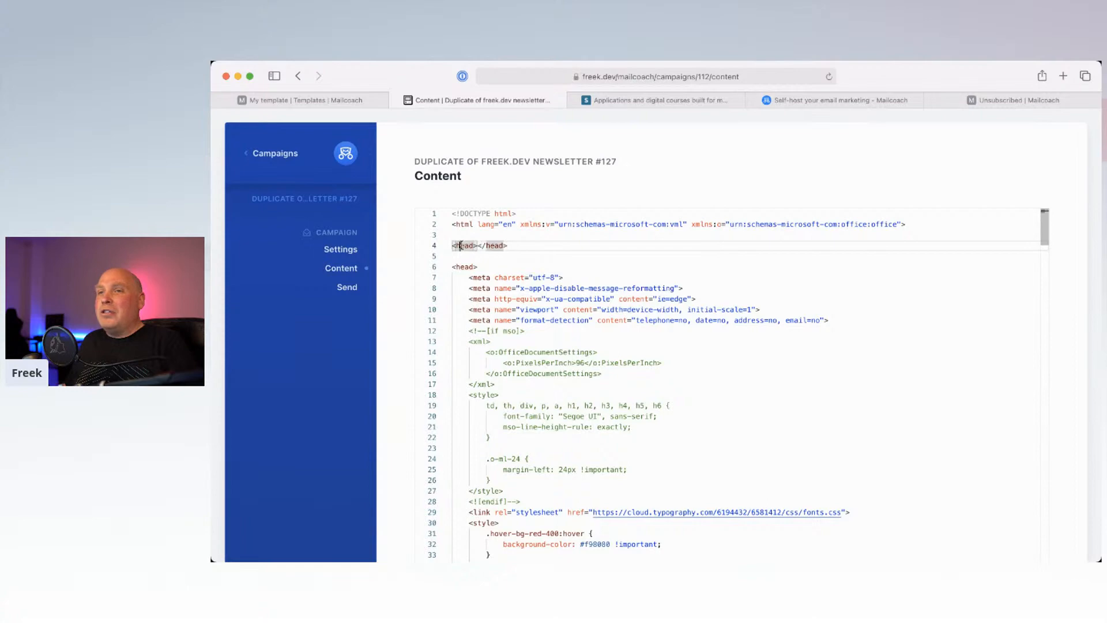
scroll(461, 263, "down", 10)
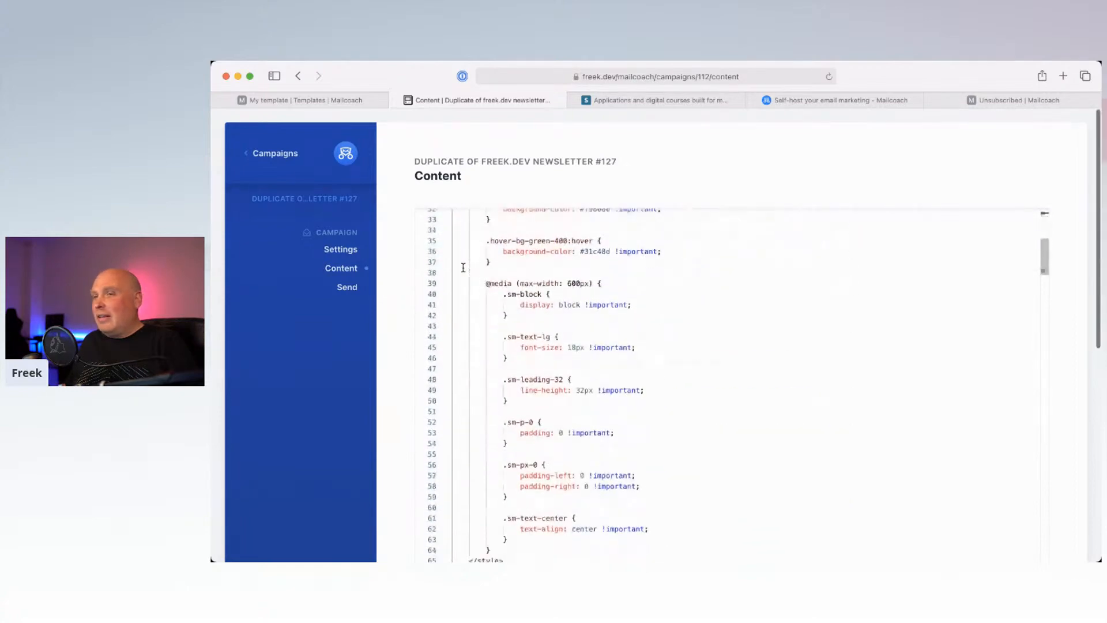
left_click_drag(485, 282, 534, 400)
left_click(535, 399)
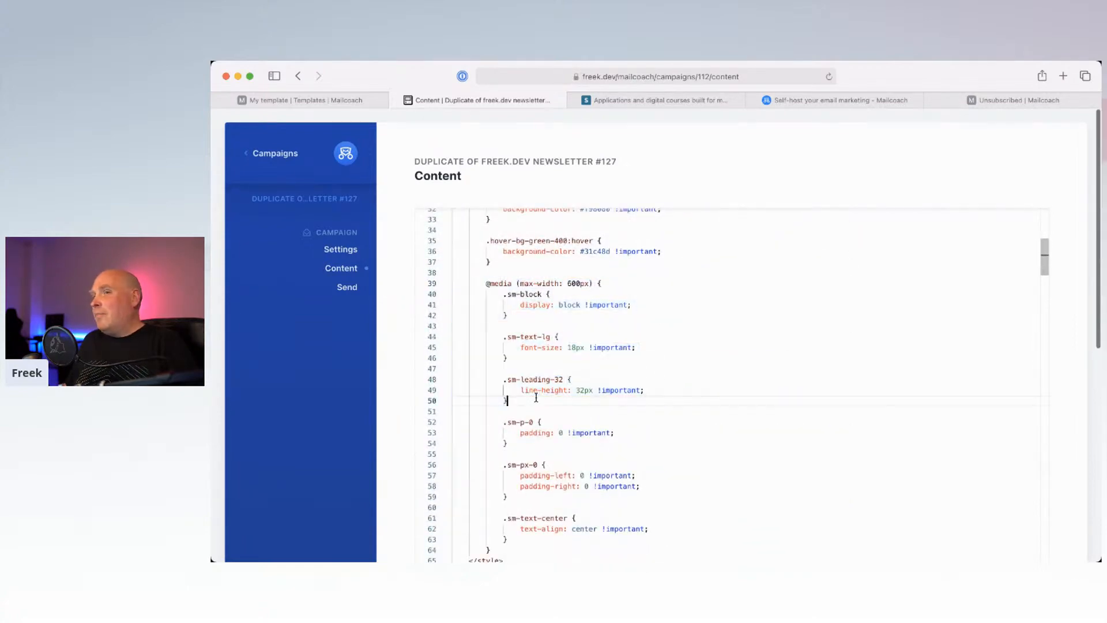
scroll(536, 398, "up", 4)
scroll(536, 397, "up", 6)
left_click_drag(453, 213, 525, 337)
left_click(526, 338)
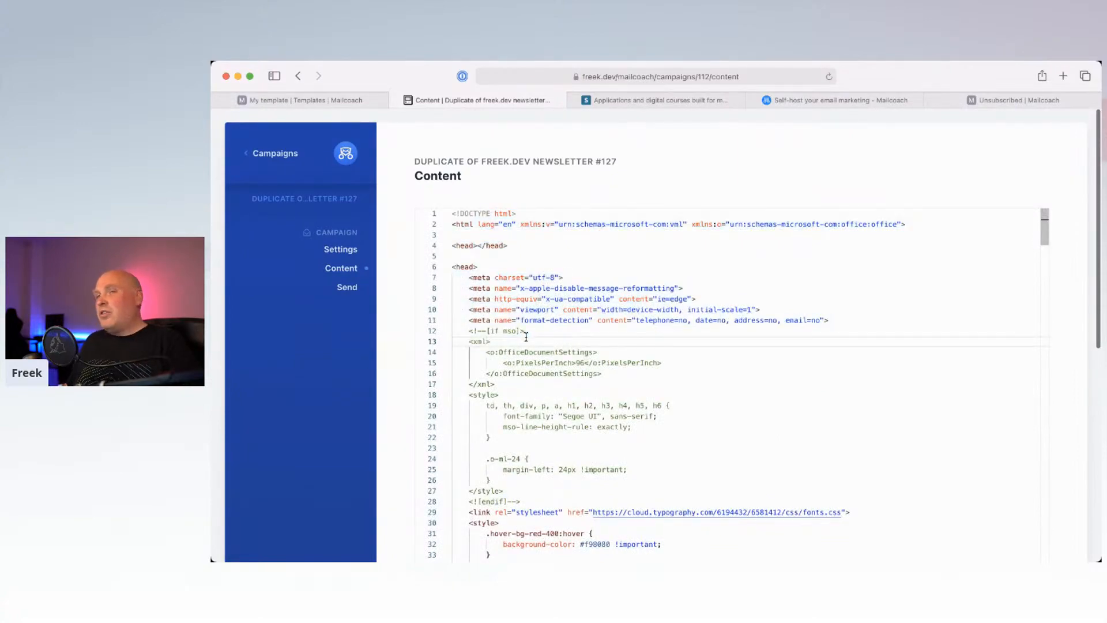
left_click(334, 100)
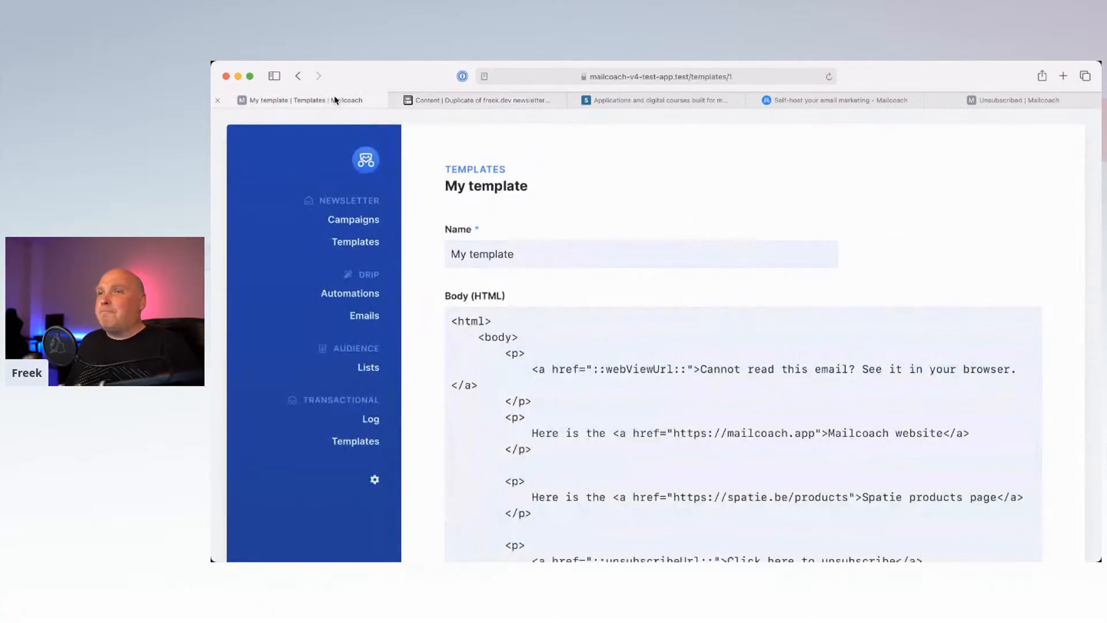
Step: Glance over My template's HTML body, then go via Campaigns to the empty Automations page
scroll(547, 219, "down", 3)
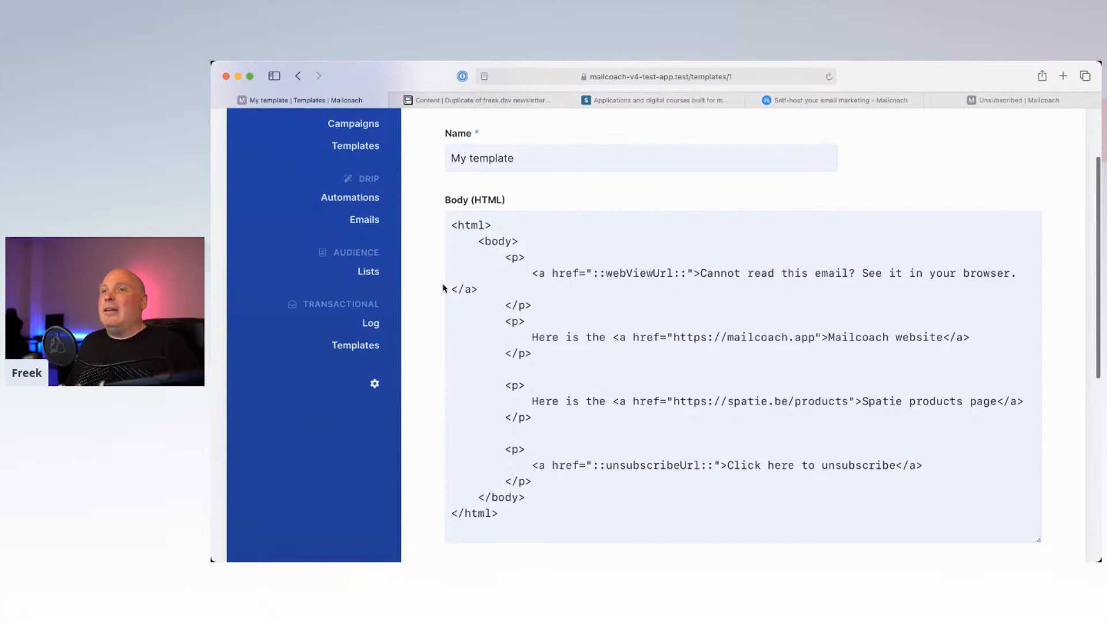
scroll(457, 208, "down", 2)
left_click(519, 361)
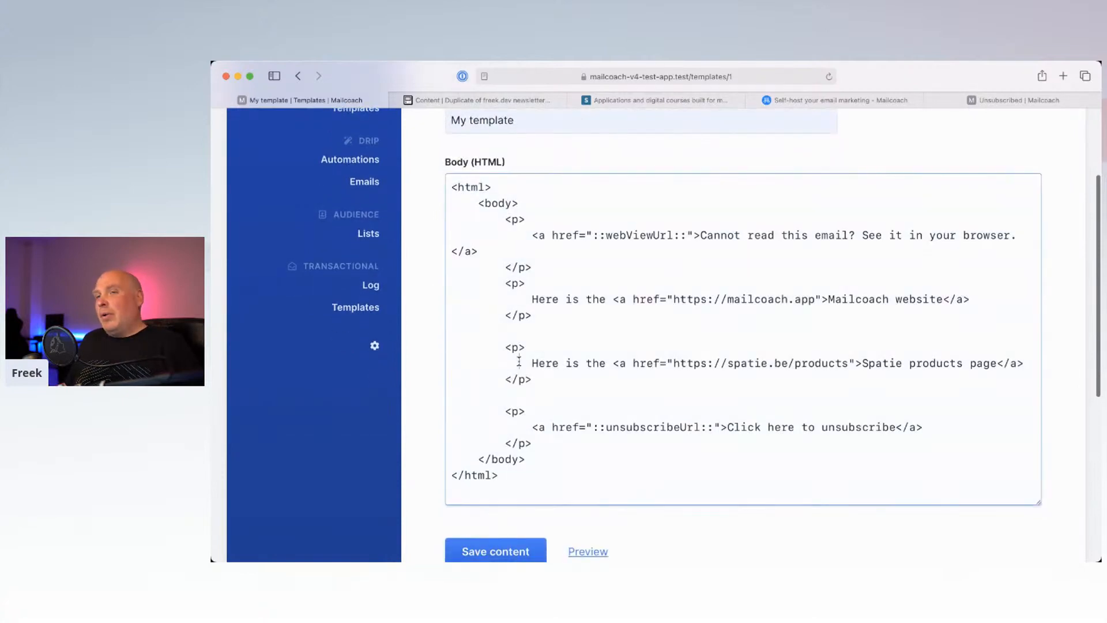
scroll(518, 362, "up", 5)
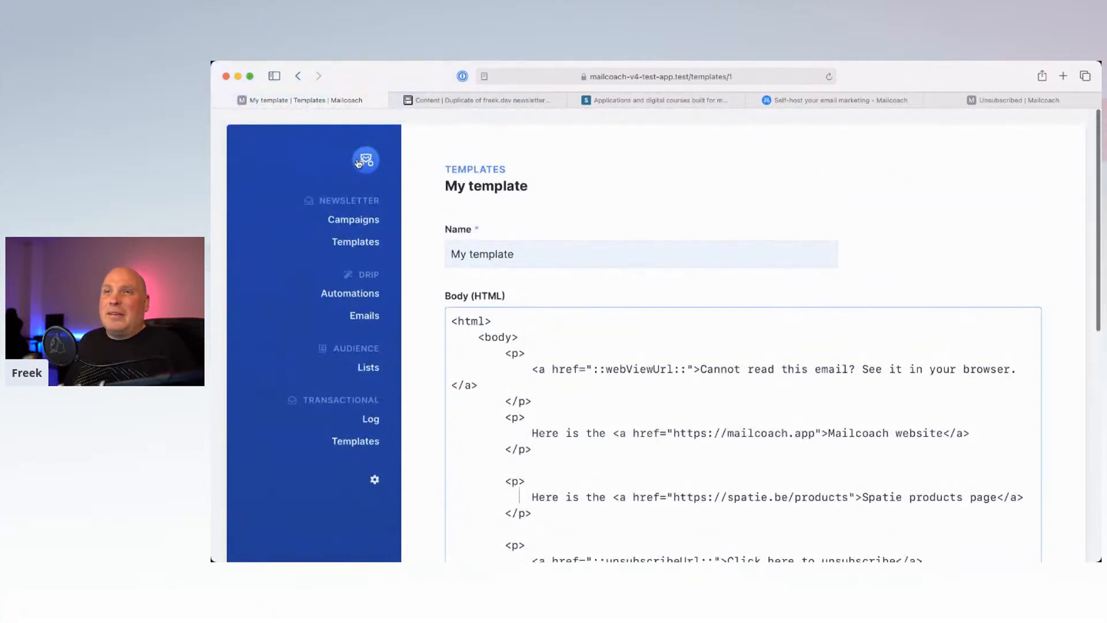
left_click(350, 172)
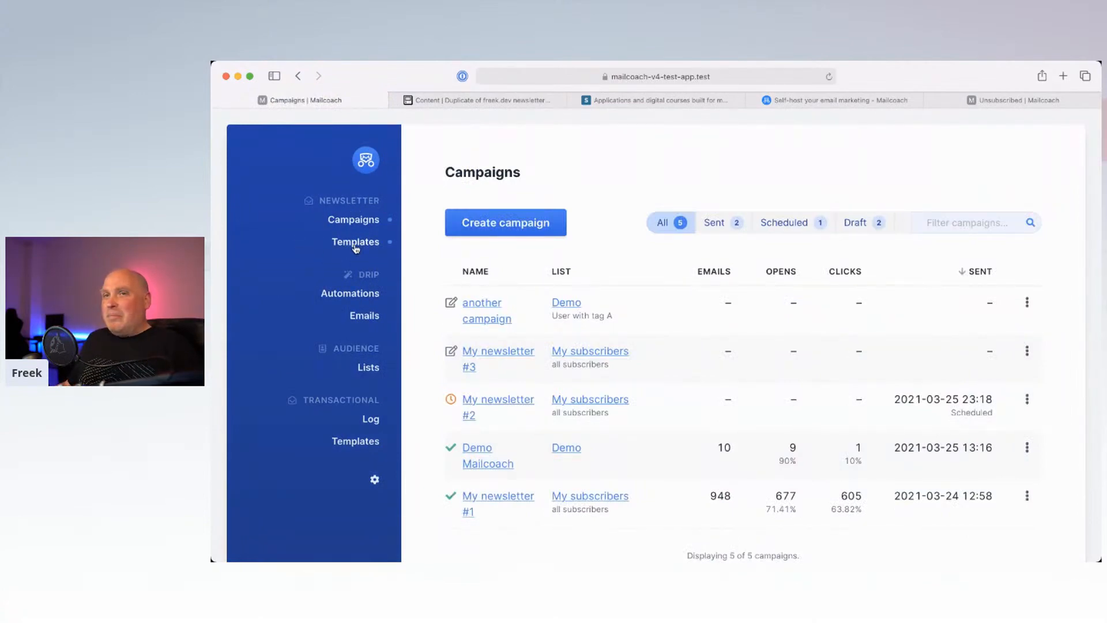
scroll(338, 283, "down", 2)
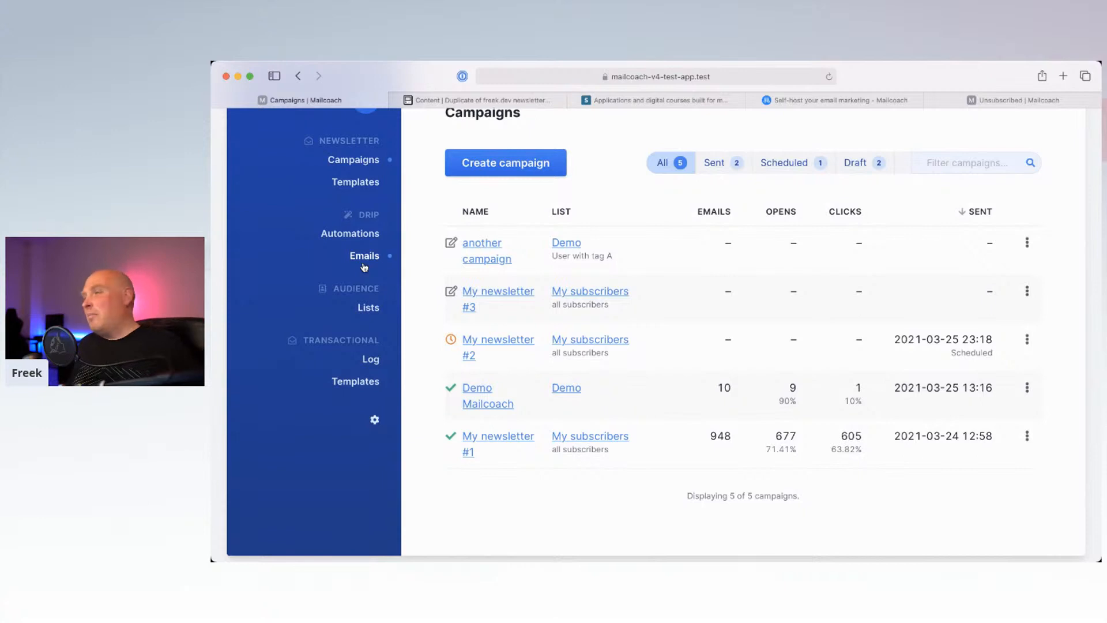
left_click(364, 236)
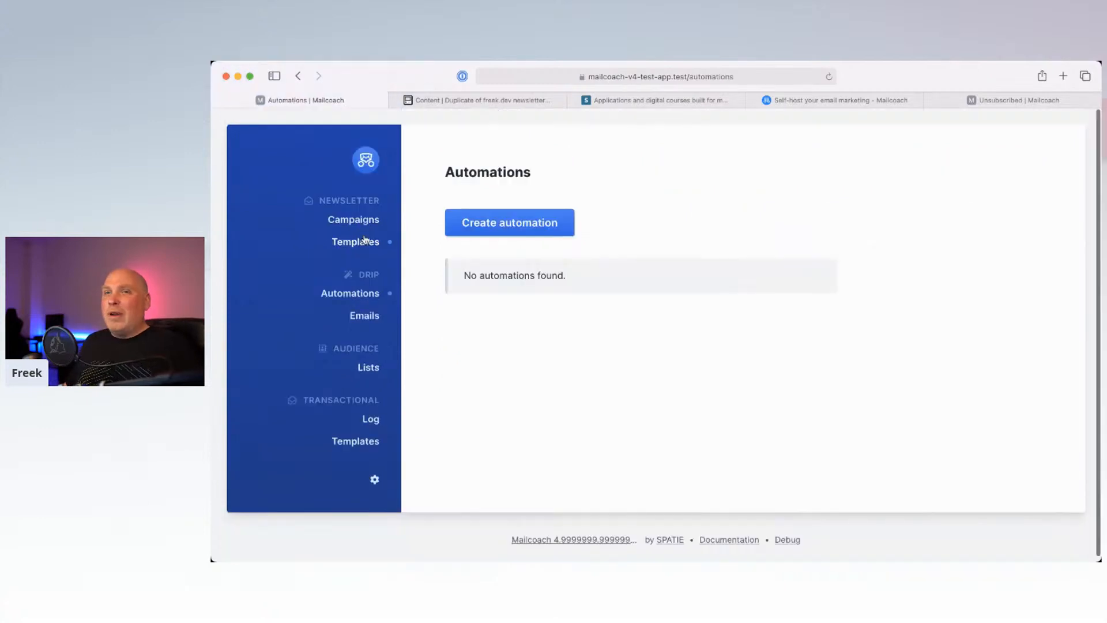
Step: Open Drip > Emails to list the three automation emails
left_click(364, 316)
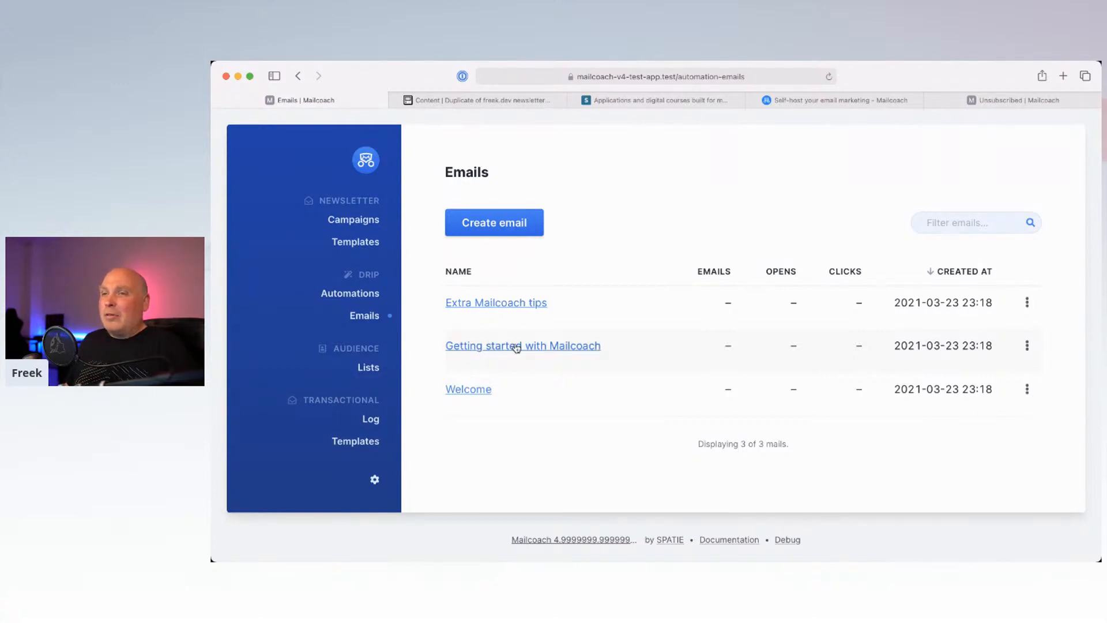
Step: Inspect the HTML content of the 'Getting started with Mailcoach' email
left_click(548, 347)
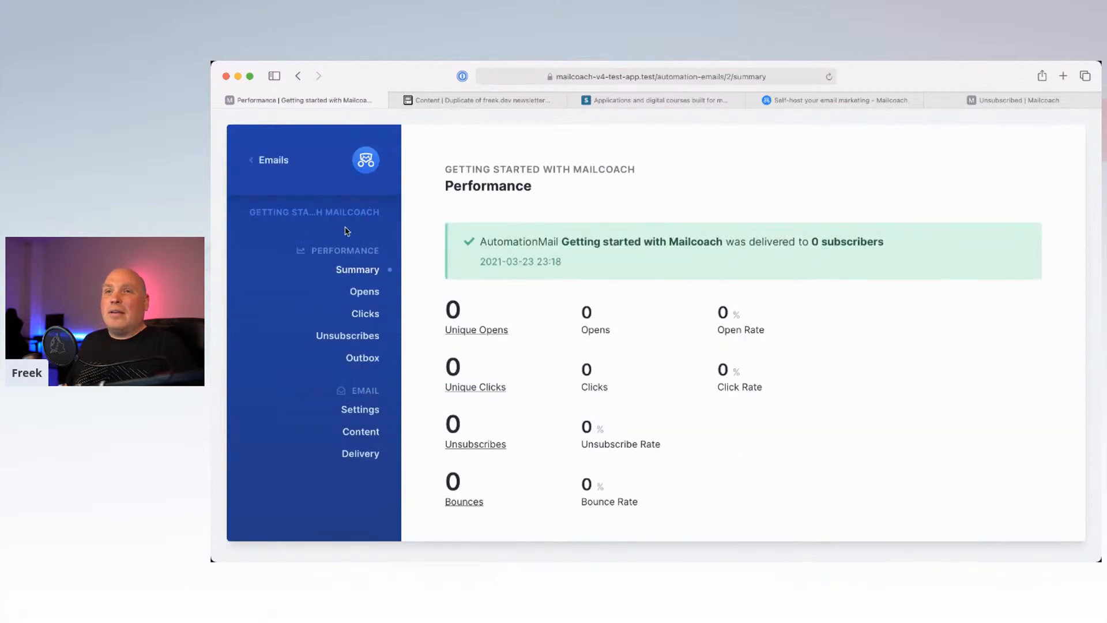
scroll(360, 334, "down", 1)
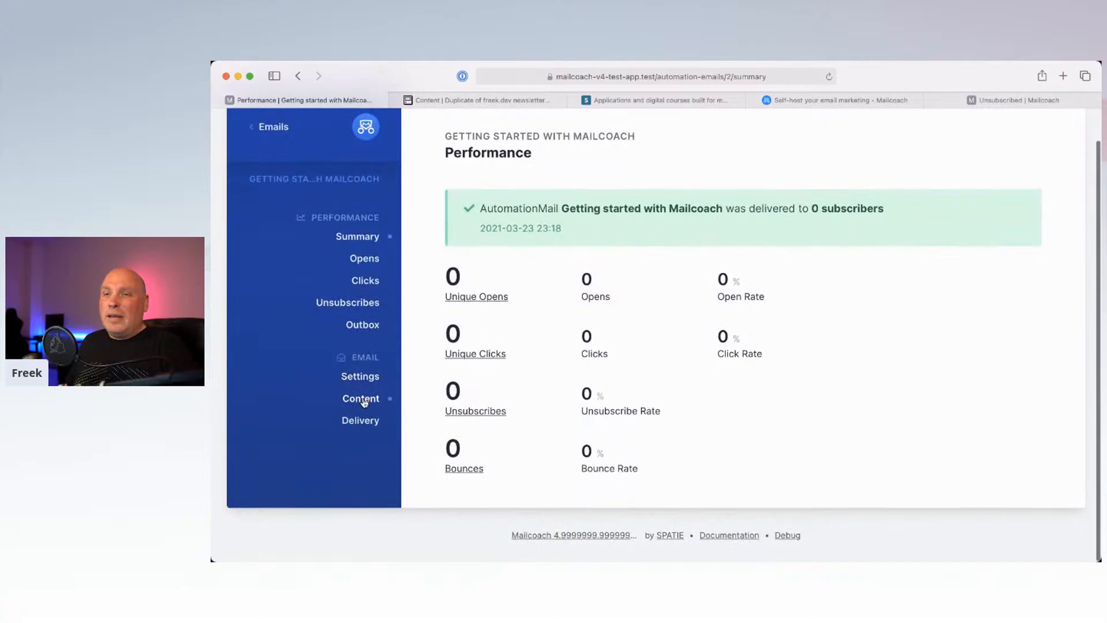
left_click(362, 396)
left_click(533, 358)
left_click_drag(532, 358, 865, 293)
left_click(515, 284)
left_click(635, 301)
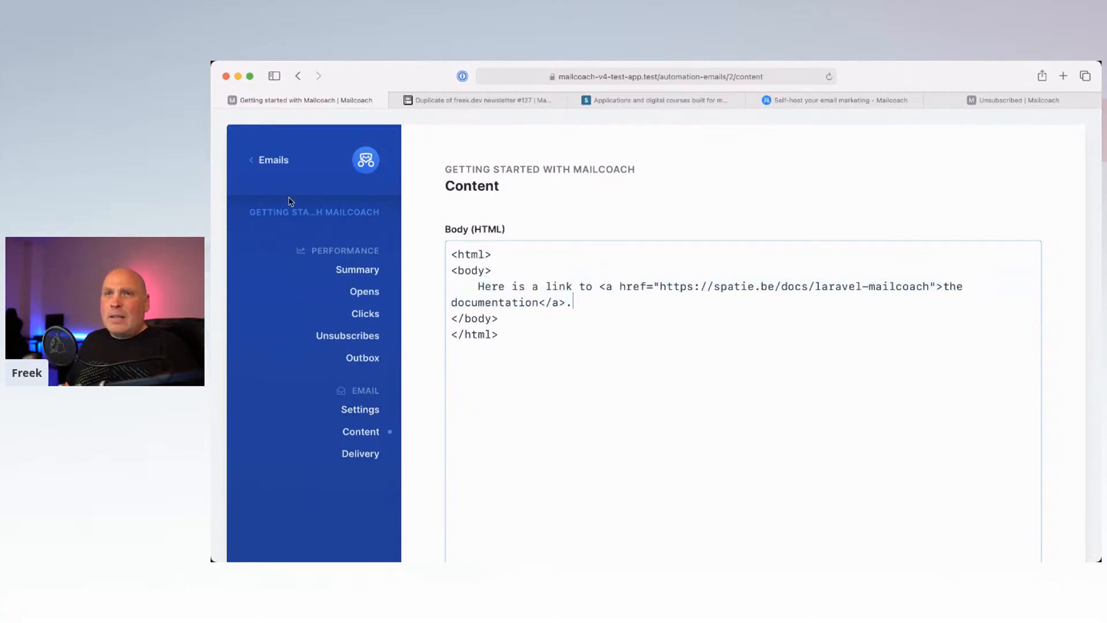
Step: Go back through Emails to Automations and start a new automation
left_click(269, 164)
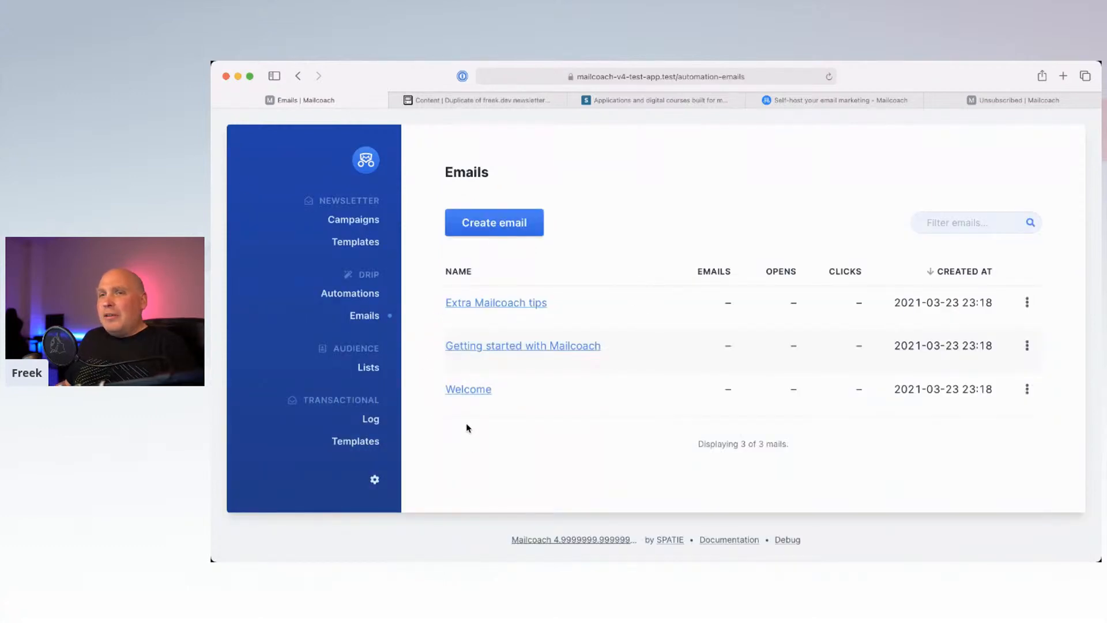
left_click(358, 294)
left_click(509, 224)
Step: Create an automation named 'Mailcoach demo'
left_click(605, 327)
type("Mailcoach demo")
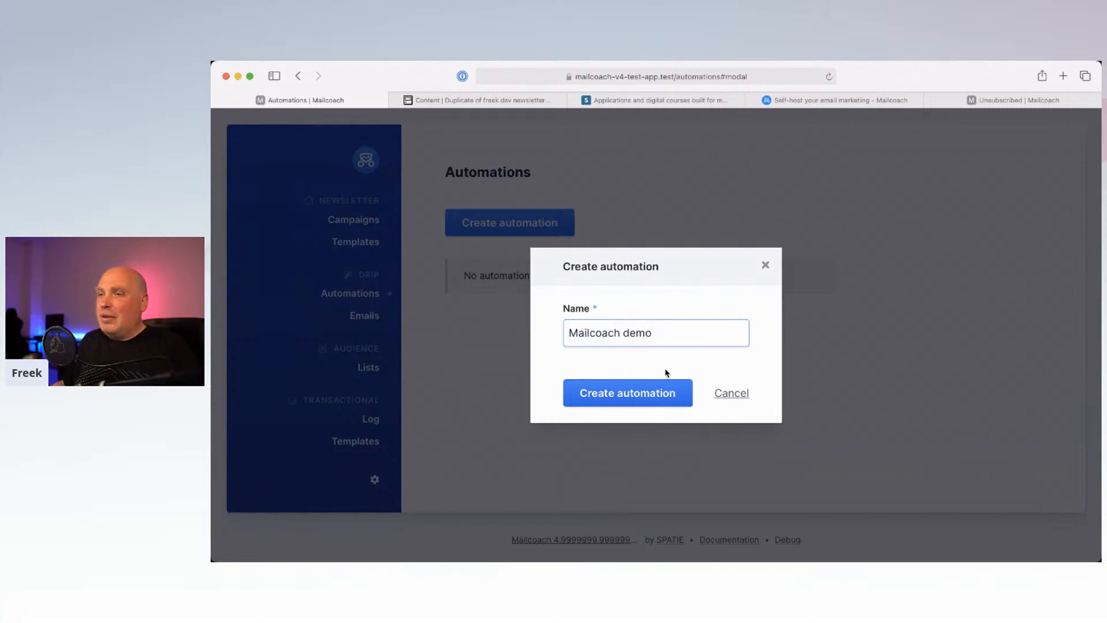
left_click(657, 386)
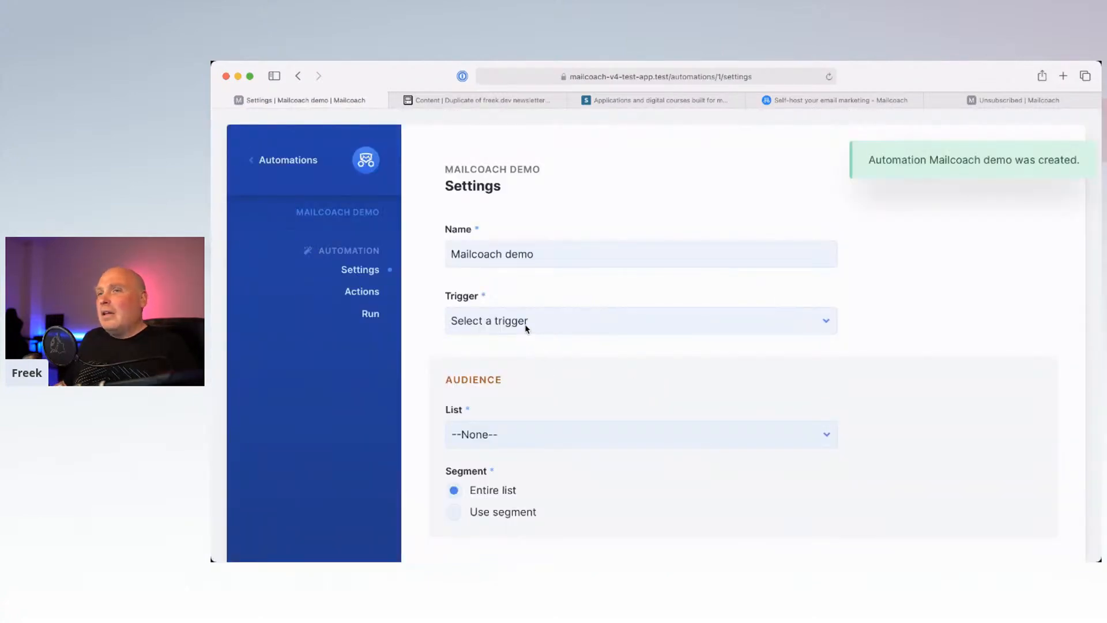
Step: Set the trigger to 'When a user subscribes' on the Demo list and save
scroll(522, 294, "down", 2)
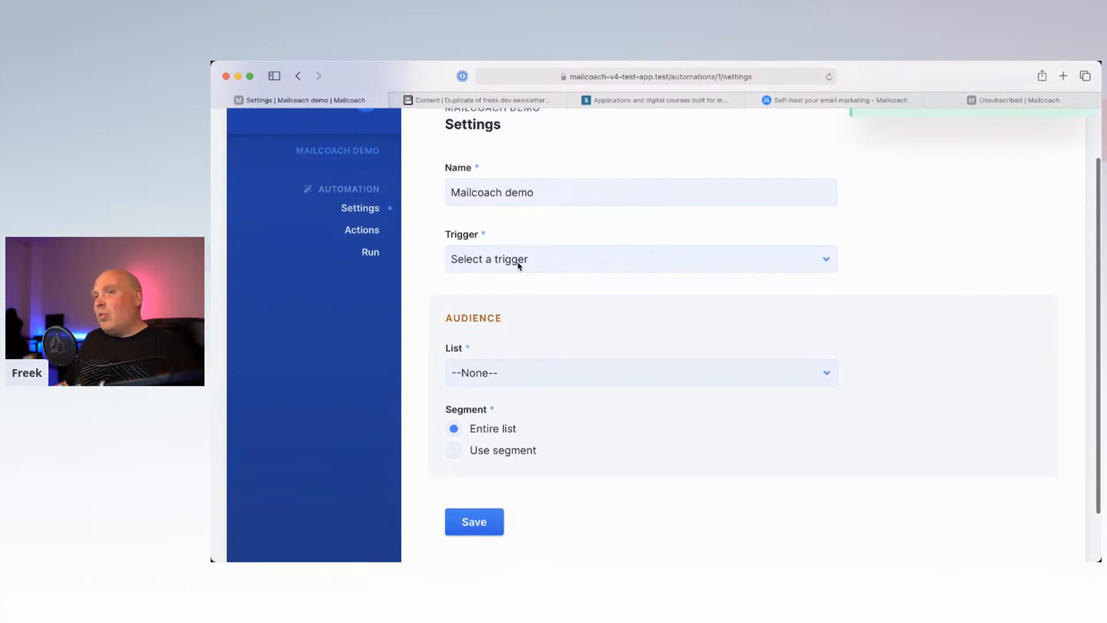
left_click(518, 265)
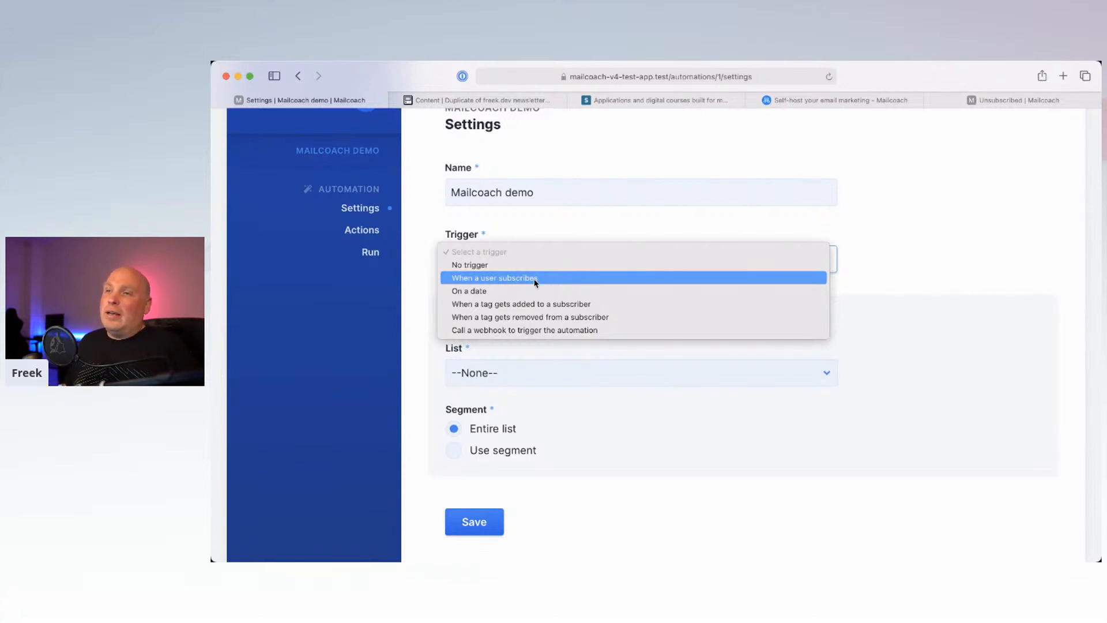
left_click(535, 279)
left_click(497, 375)
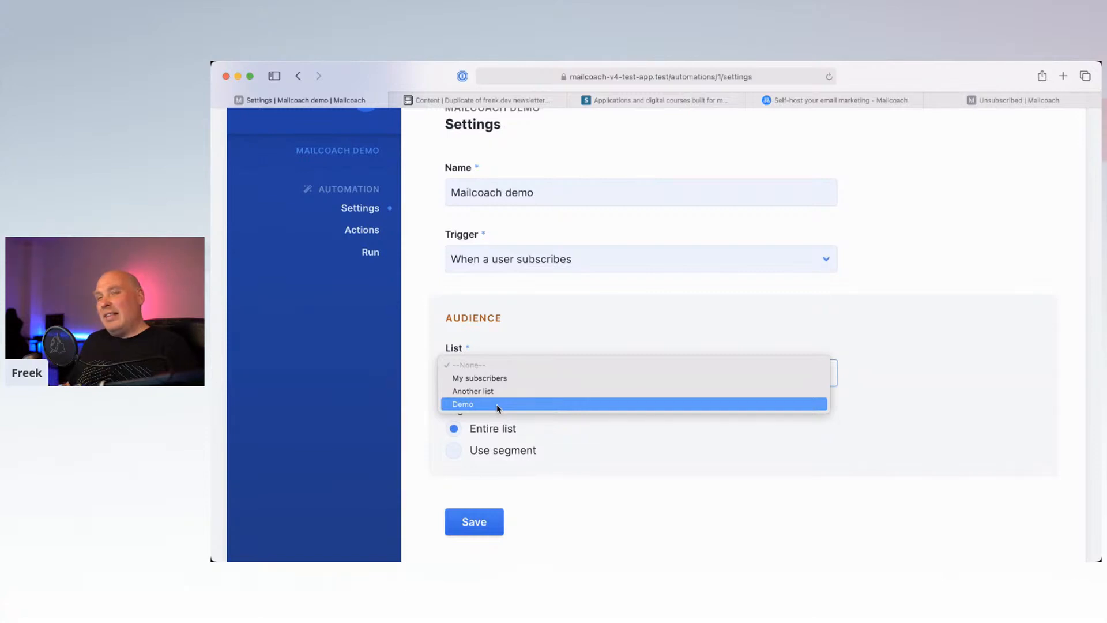
left_click(501, 403)
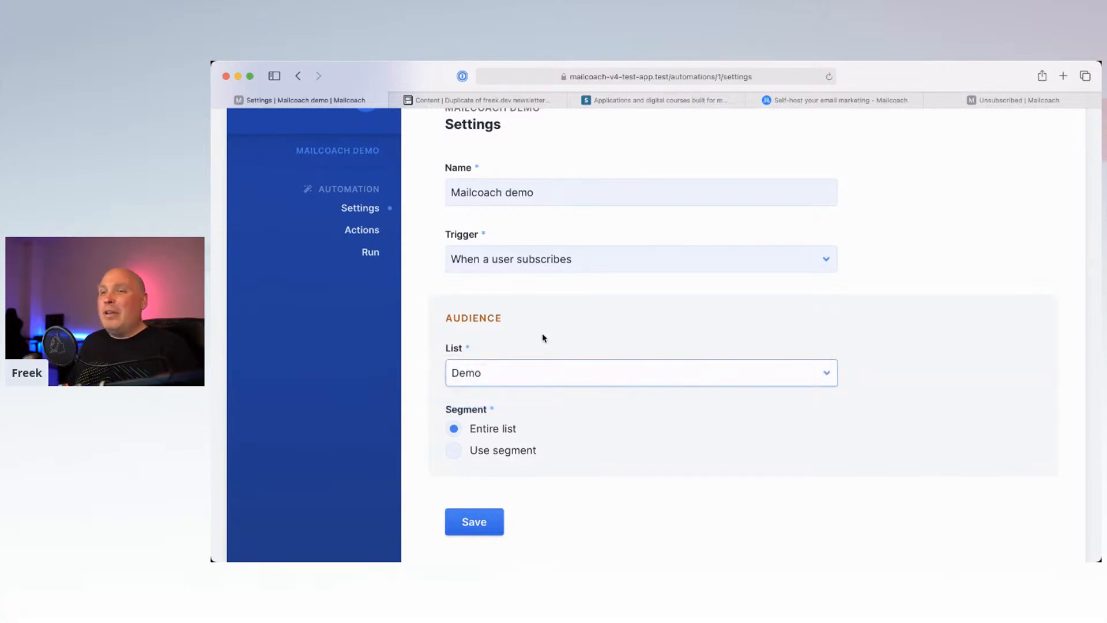
scroll(542, 339, "down", 2)
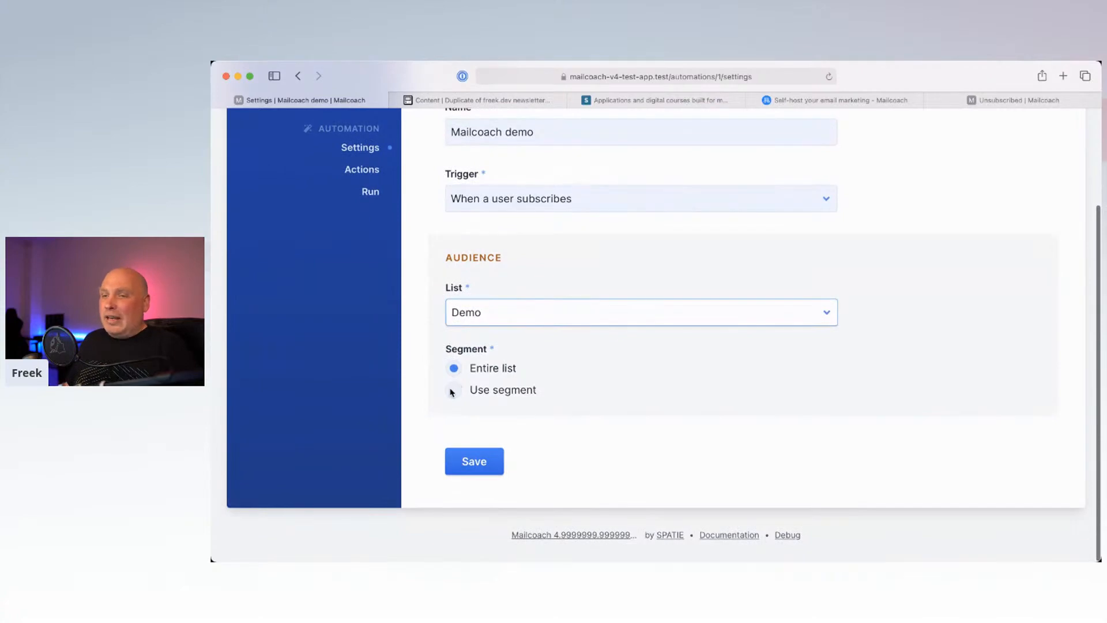
scroll(556, 415, "up", 2)
scroll(555, 415, "down", 2)
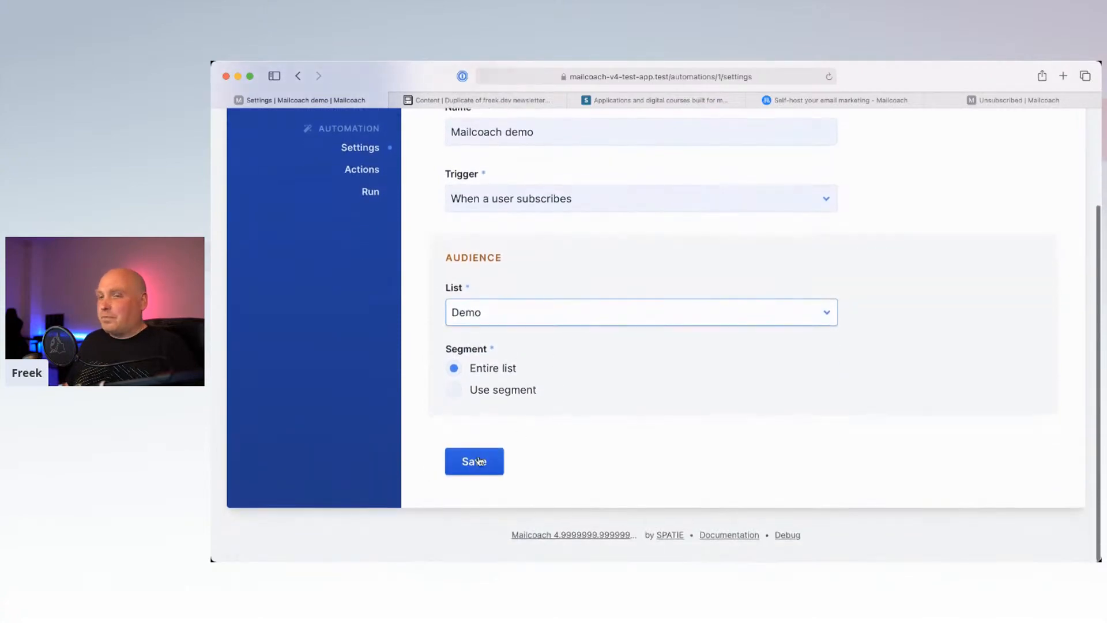
left_click(474, 461)
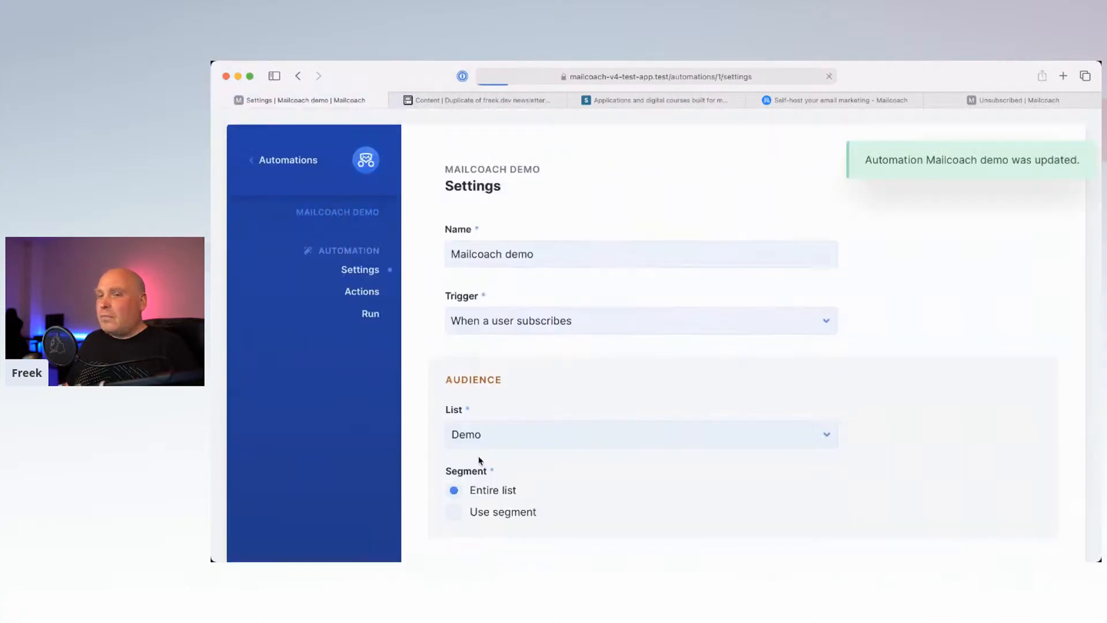
Step: Add a first action that sends the Welcome email
left_click(360, 294)
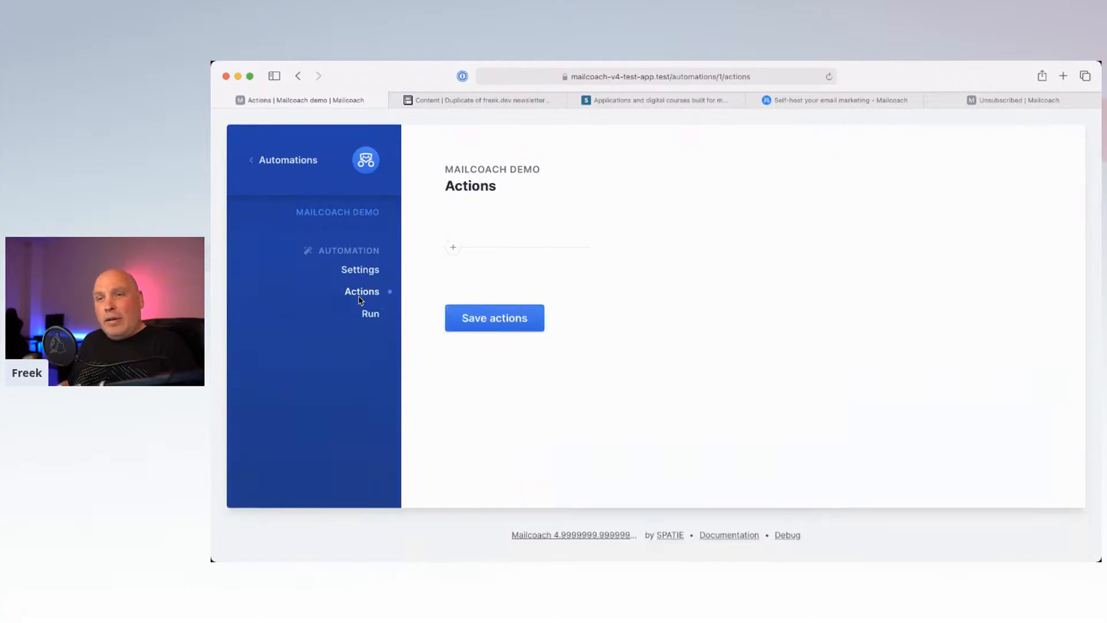
left_click(453, 247)
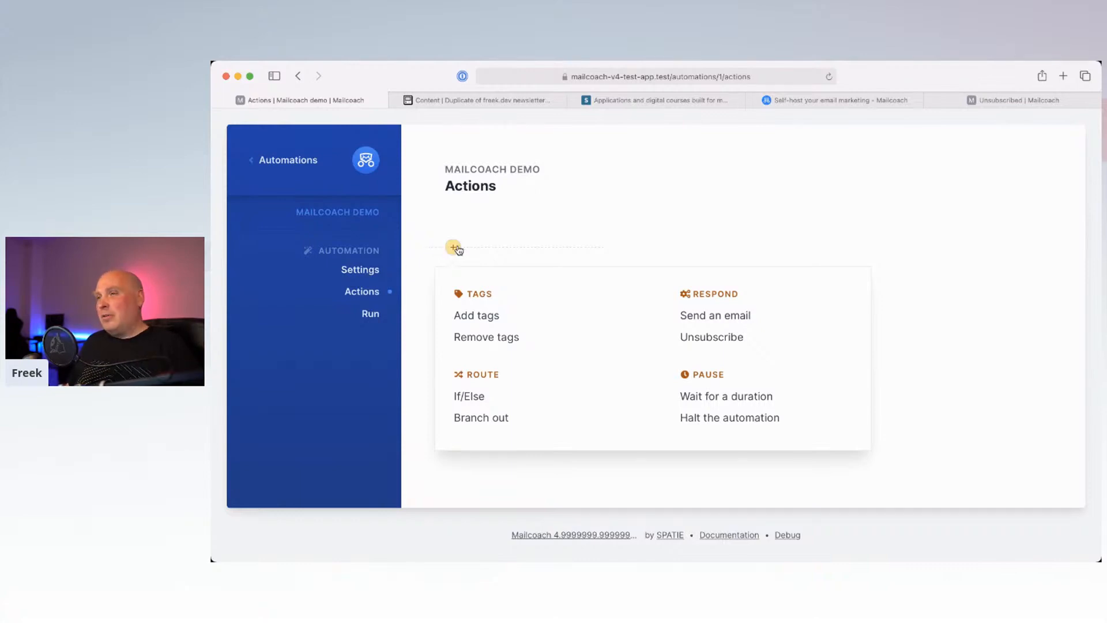
left_click(738, 323)
left_click(594, 351)
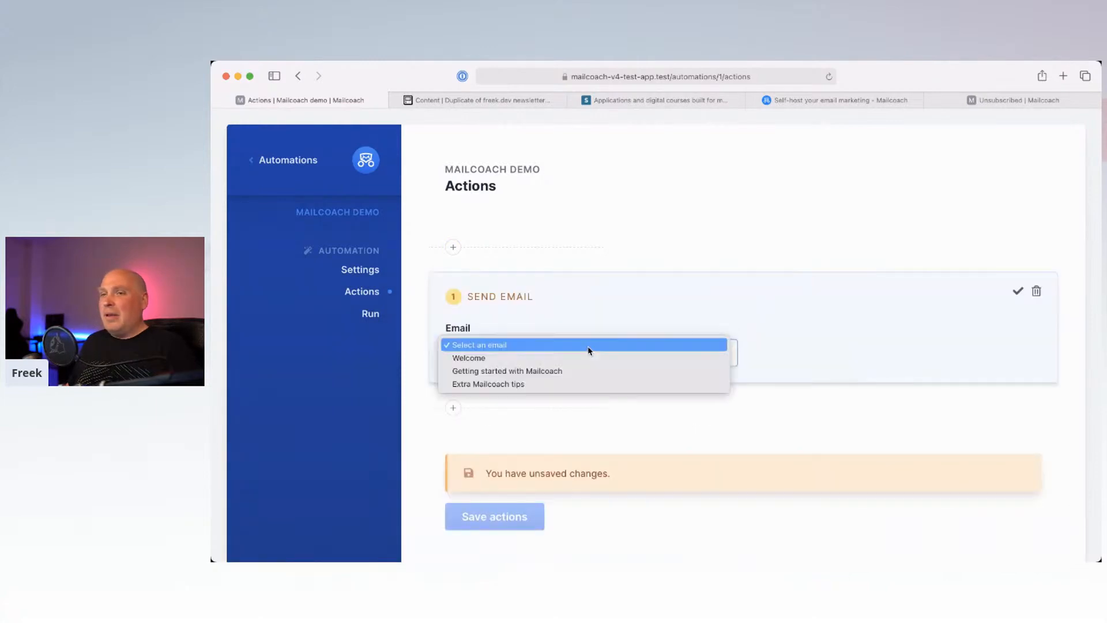
left_click(568, 358)
left_click(1018, 292)
Step: Add a Wait for a duration step of 1 hour after the Welcome email
scroll(686, 407, "down", 1)
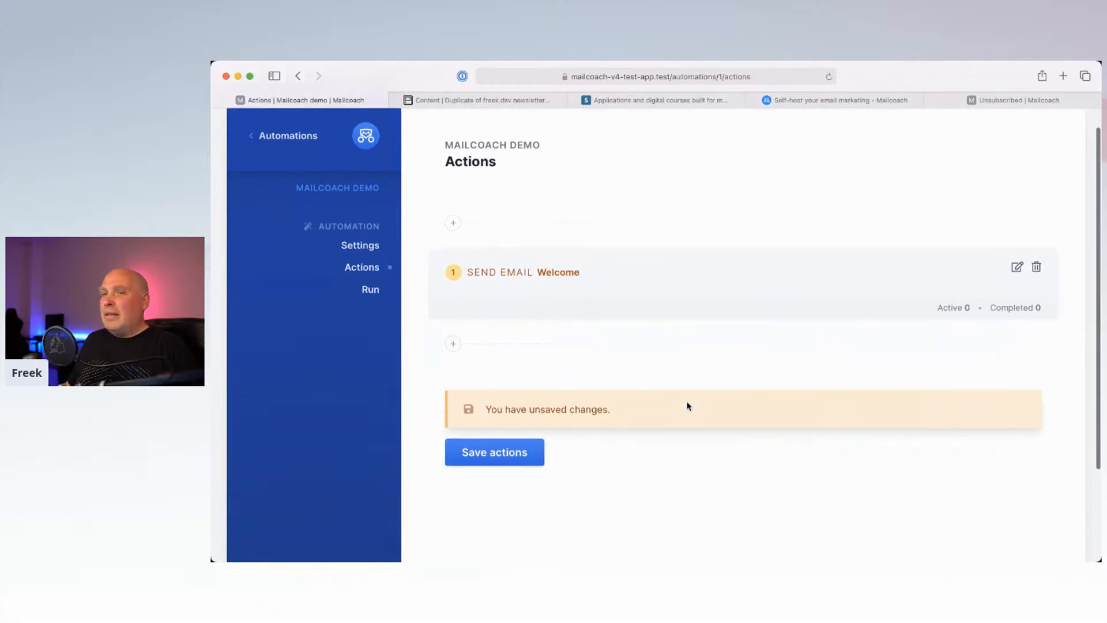
left_click(453, 339)
left_click(699, 486)
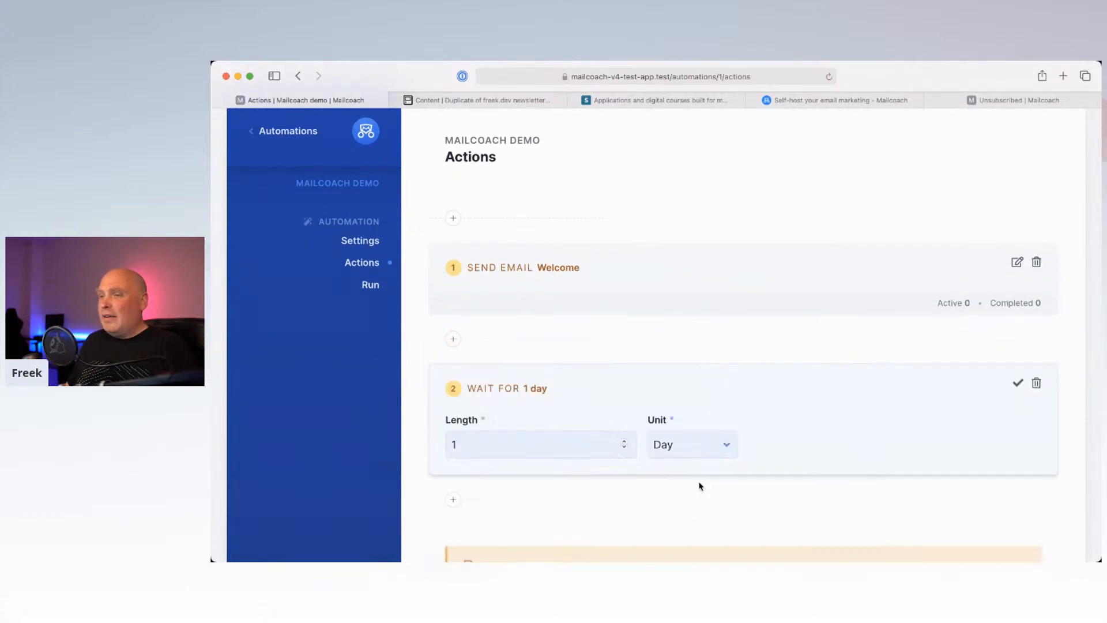
left_click(673, 445)
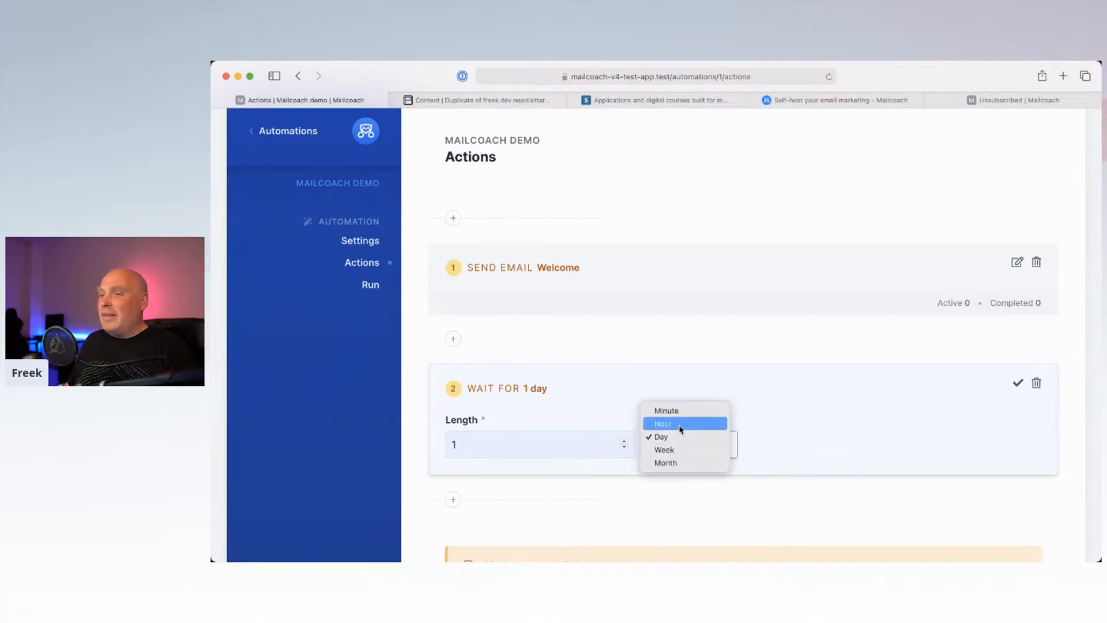
left_click(669, 423)
left_click(1019, 380)
Step: Add a second wait step of 1 day as step 3
scroll(728, 452, "down", 3)
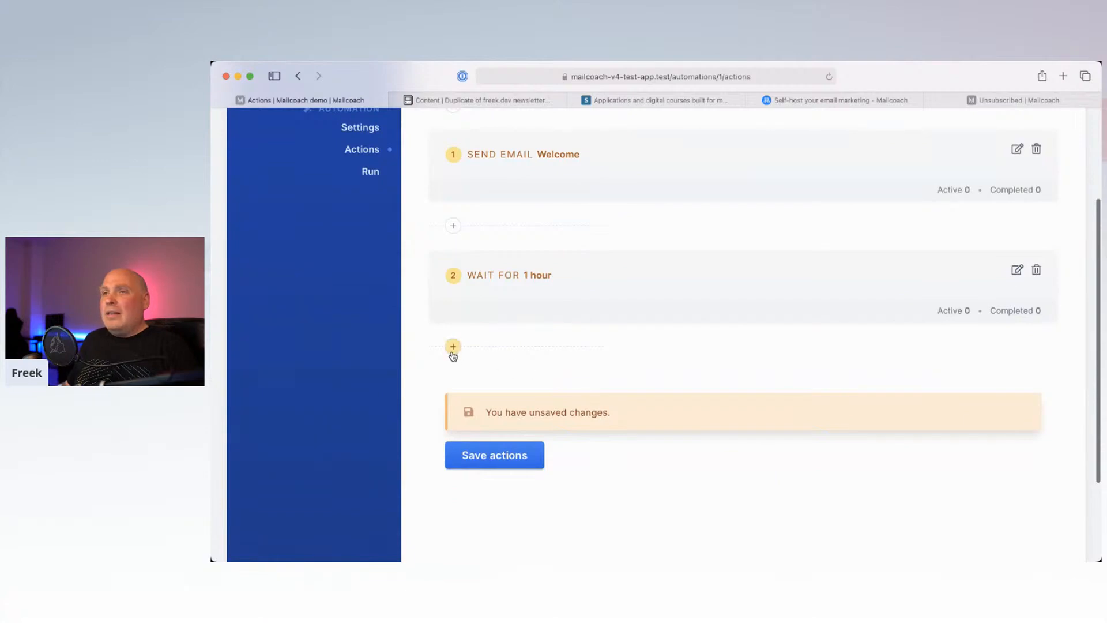
left_click(453, 348)
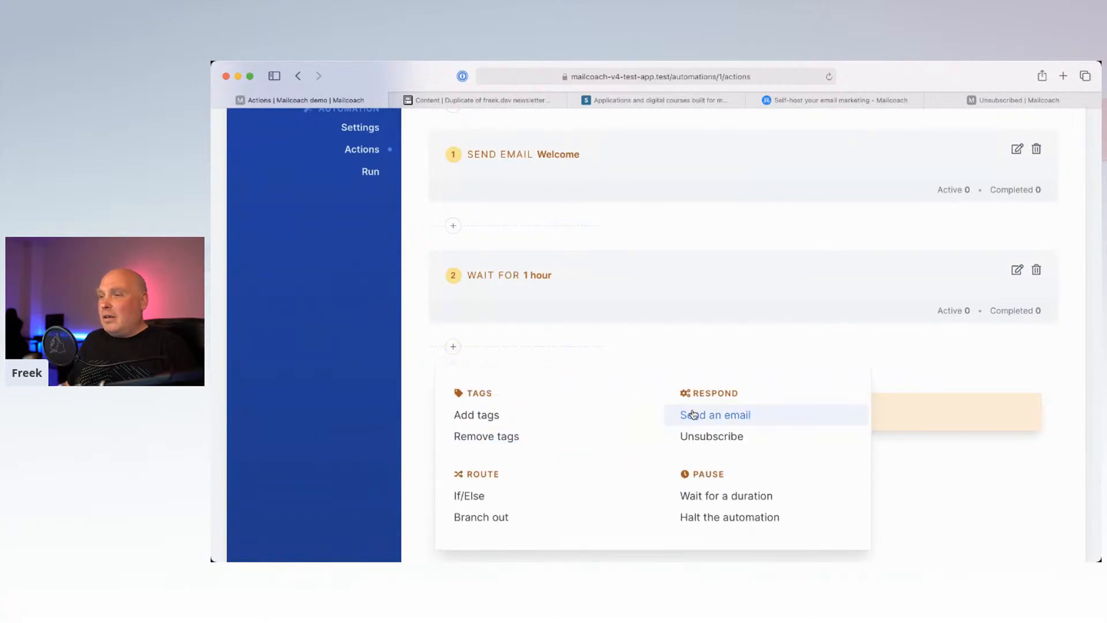
left_click(715, 497)
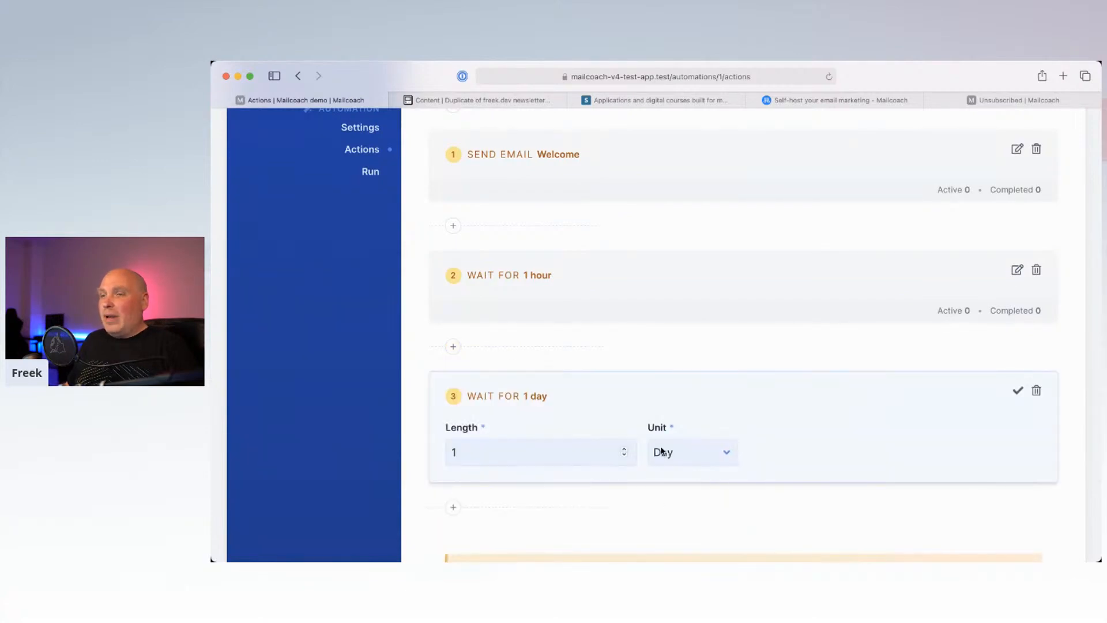
left_click(1018, 393)
Step: Add an If/Else check on clicking the Mailcoach docs link in Getting started with Mailcoach
scroll(771, 415, "down", 3)
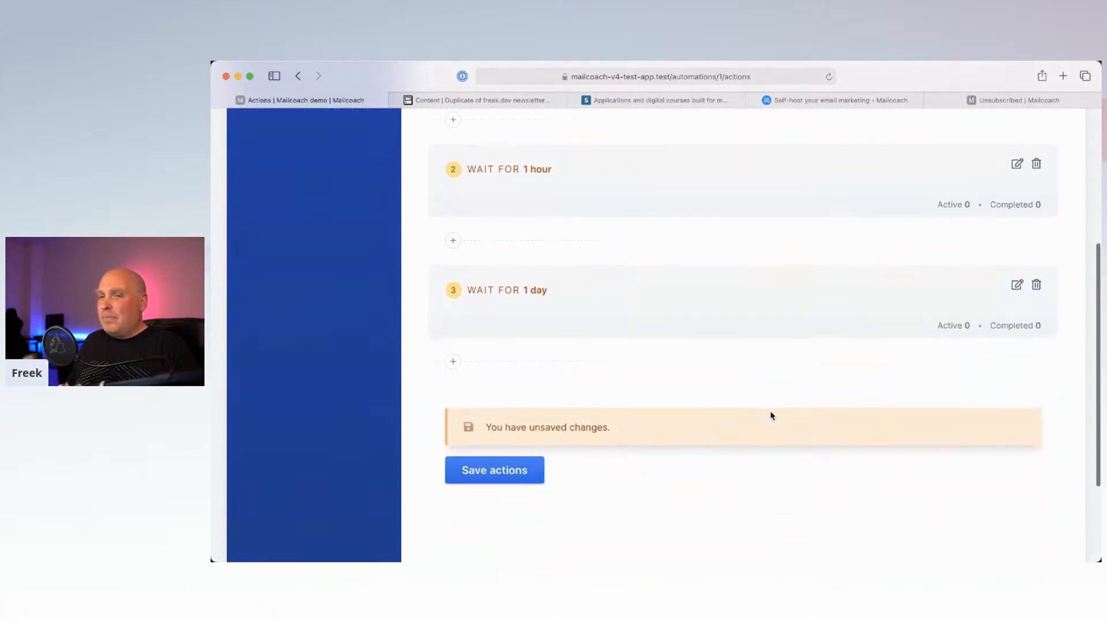
left_click(453, 362)
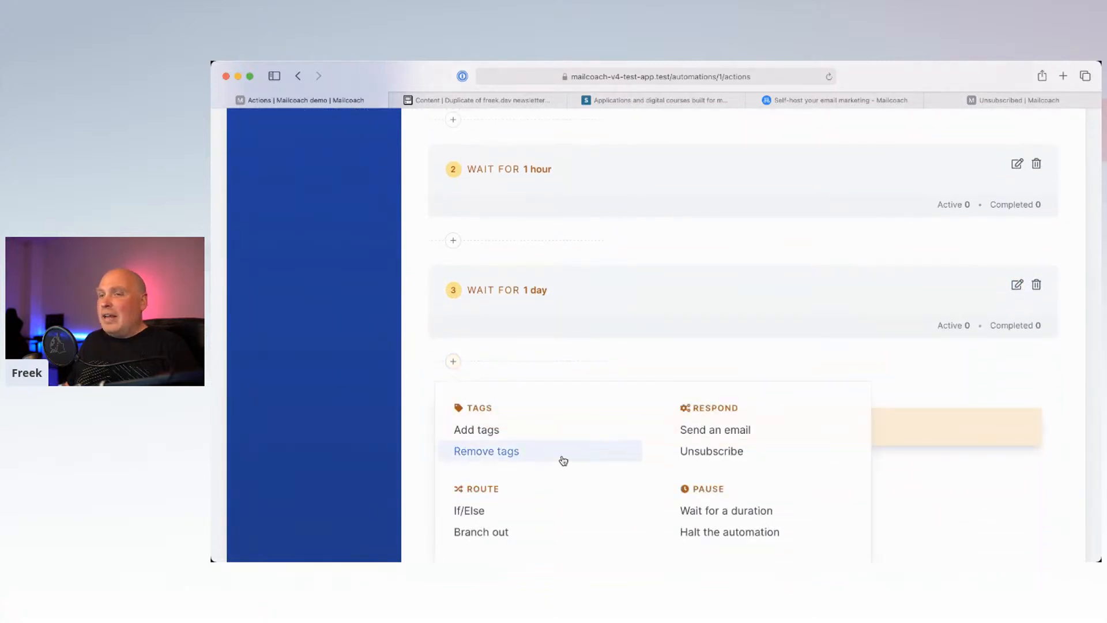
scroll(553, 460, "down", 2)
left_click(528, 465)
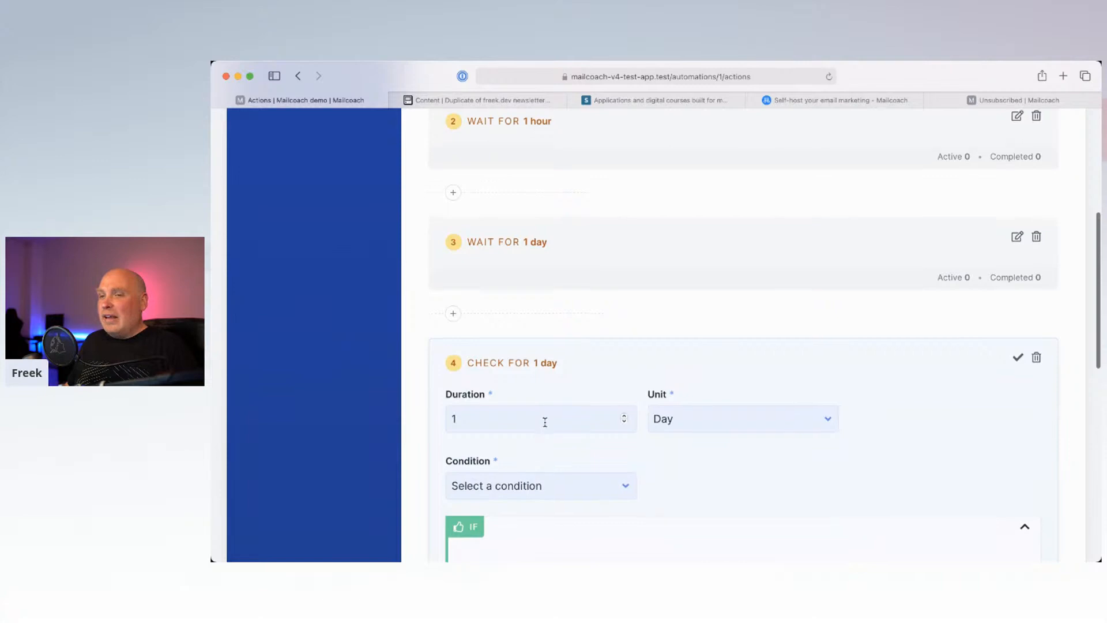
scroll(542, 429, "down", 3)
left_click(530, 371)
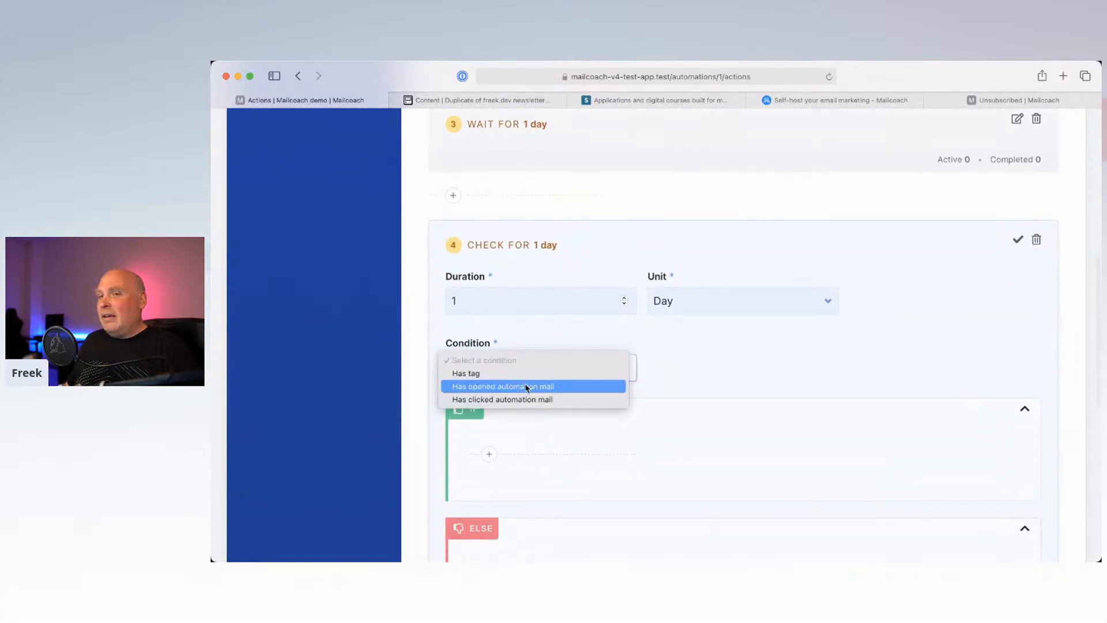
left_click(524, 399)
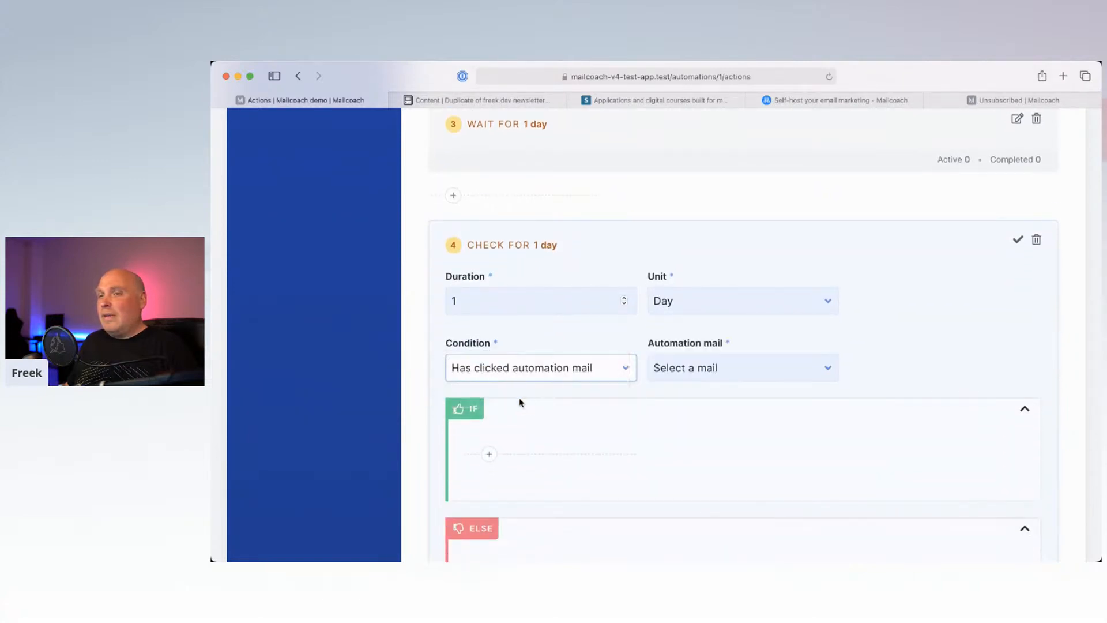
left_click(663, 369)
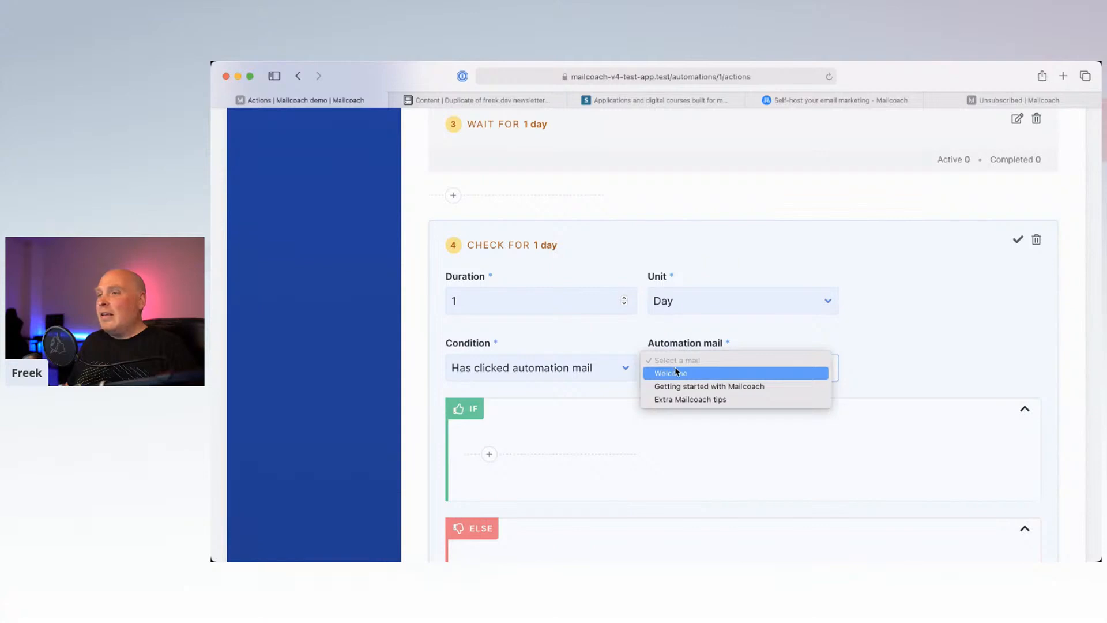
left_click(708, 388)
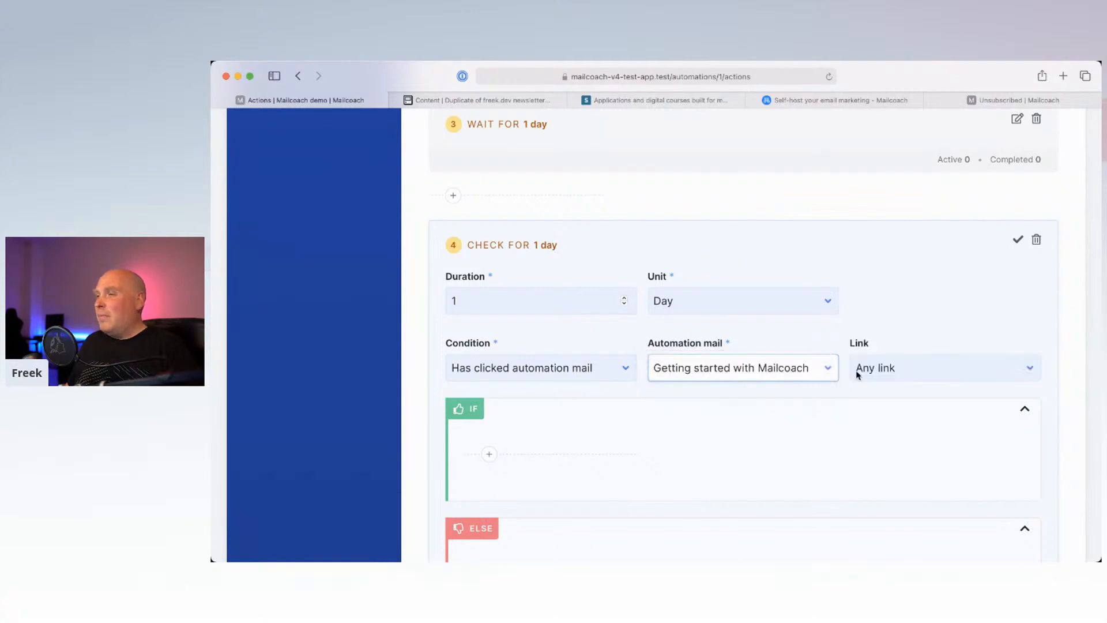
left_click(864, 370)
left_click(906, 375)
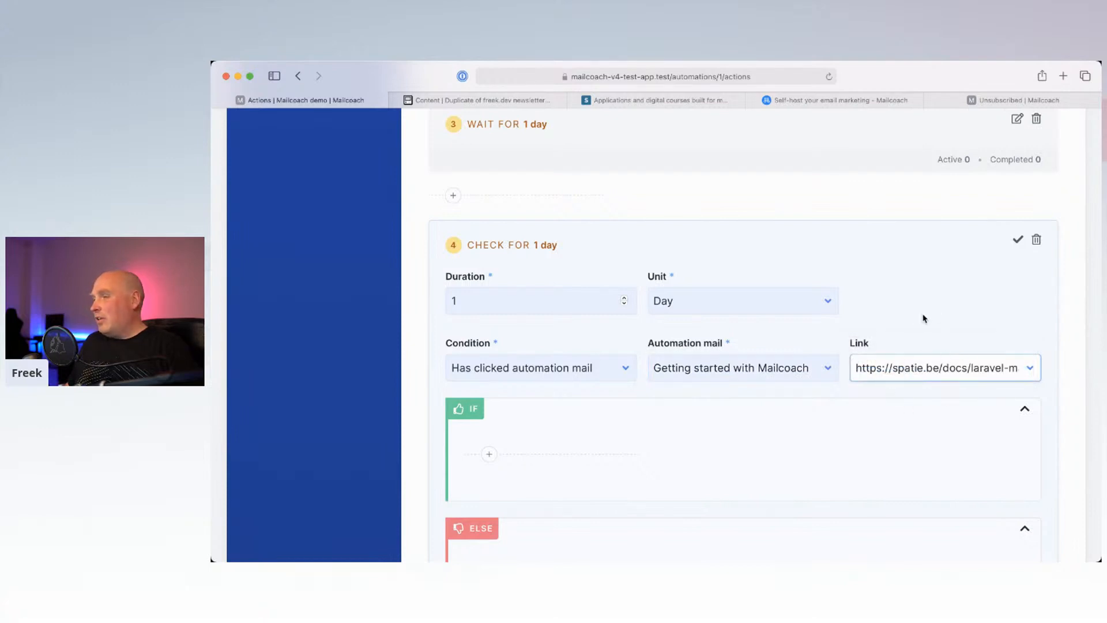
Step: In the IF branch, add a step sending the Extra Mailcoach tips email
scroll(918, 309, "down", 3)
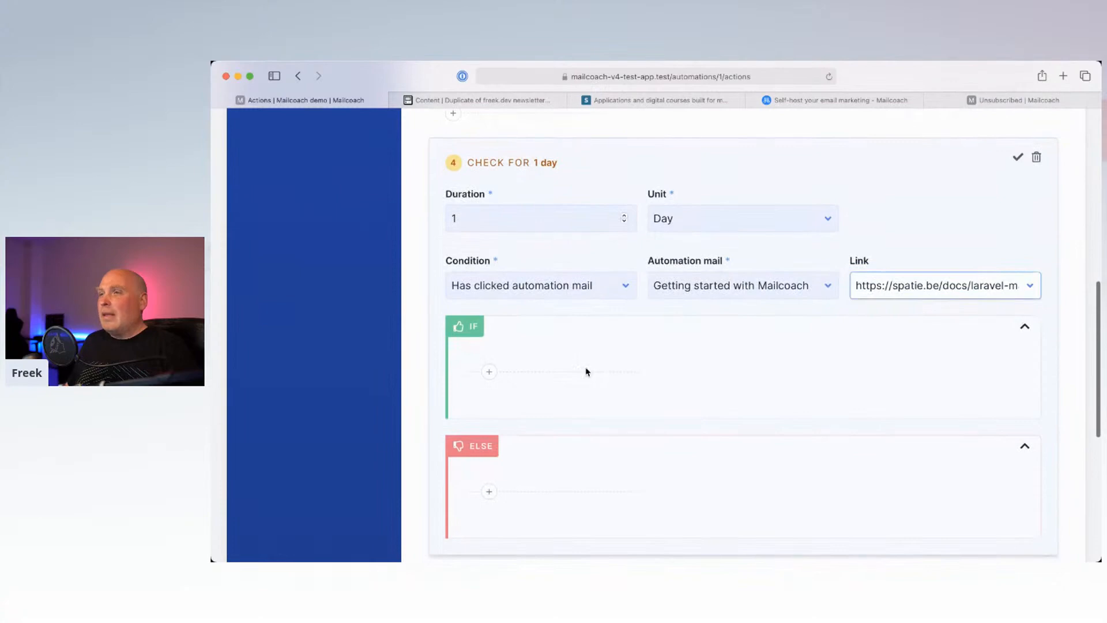
left_click(489, 373)
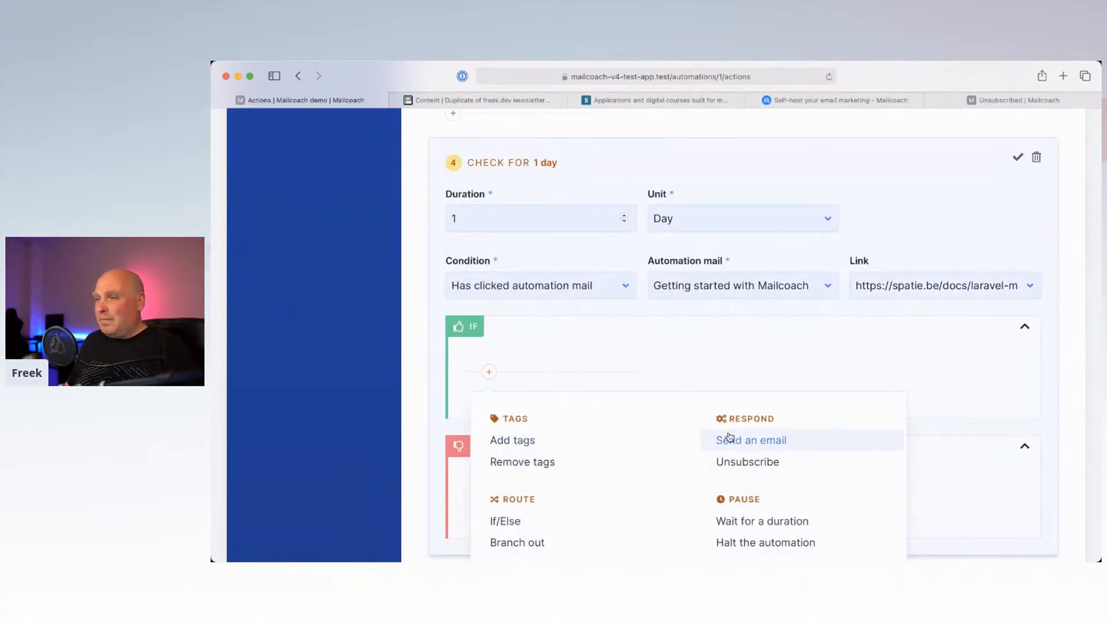
left_click(738, 439)
left_click(629, 469)
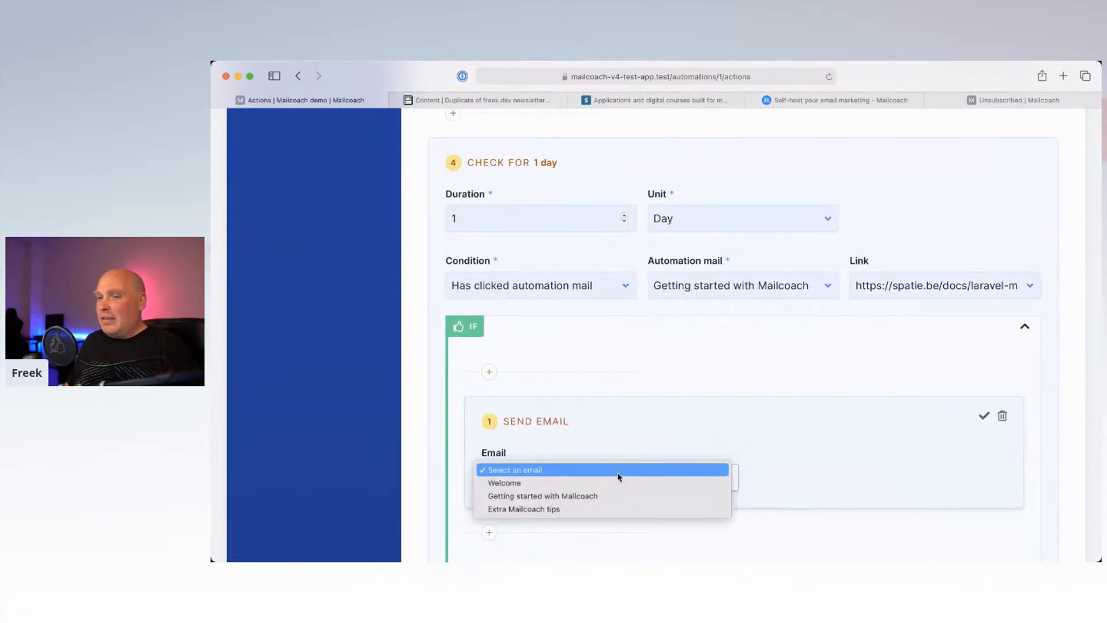
left_click(585, 510)
scroll(703, 435, "down", 2)
scroll(955, 327, "down", 1)
left_click(983, 324)
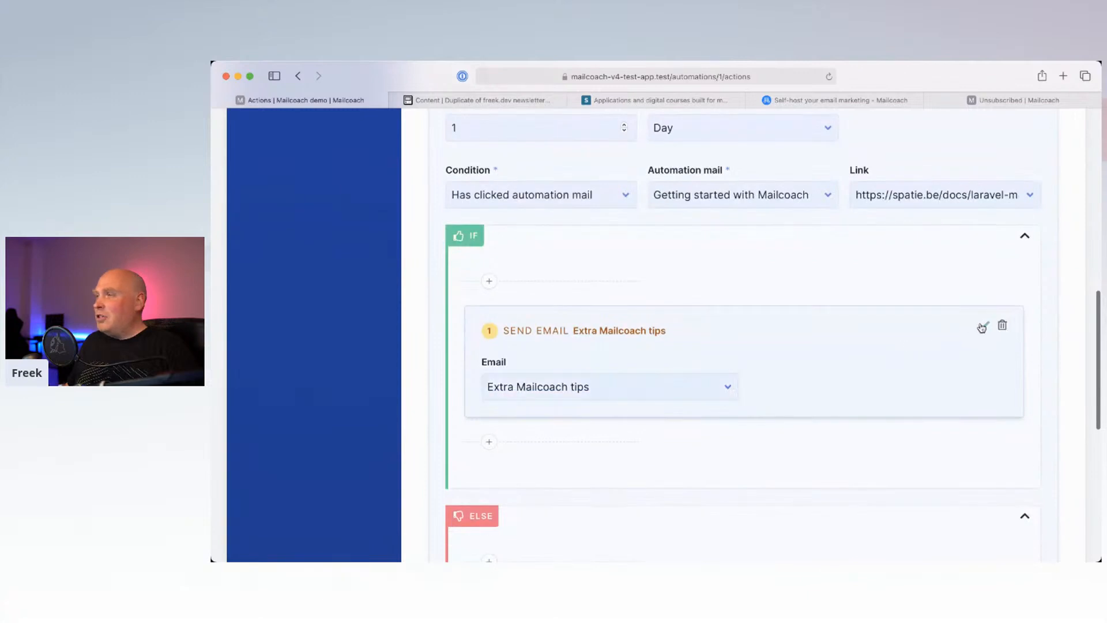
Step: Add an Add tags step in the IF branch with tag completed-the-onboarding
scroll(588, 353, "down", 2)
left_click(489, 340)
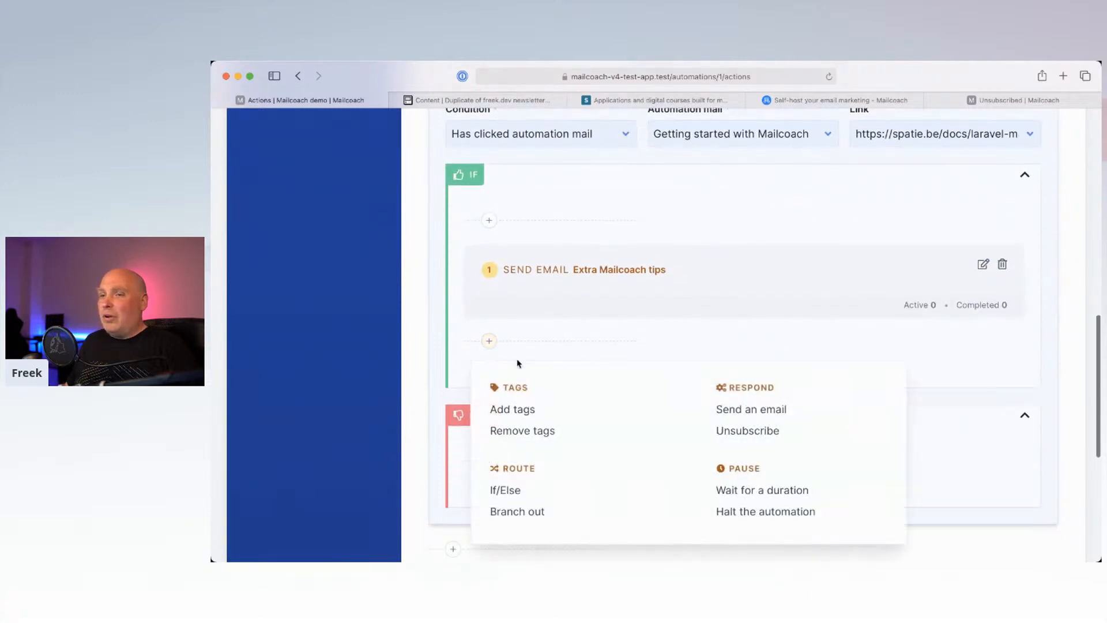
left_click(550, 419)
left_click(526, 440)
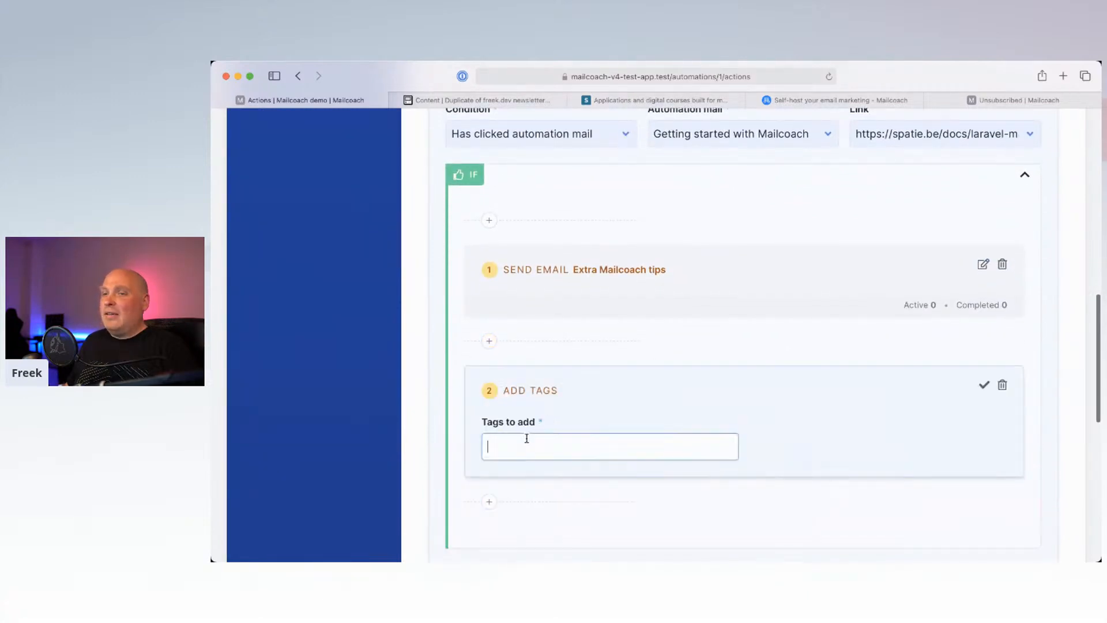
type("got-")
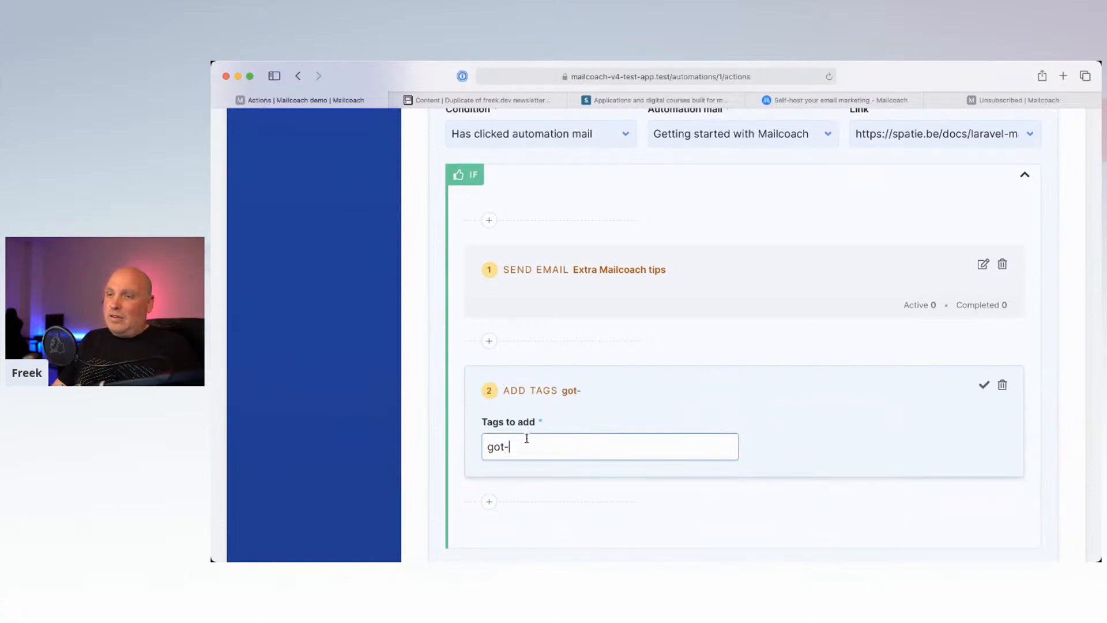
key("BackSpace")
type("compl")
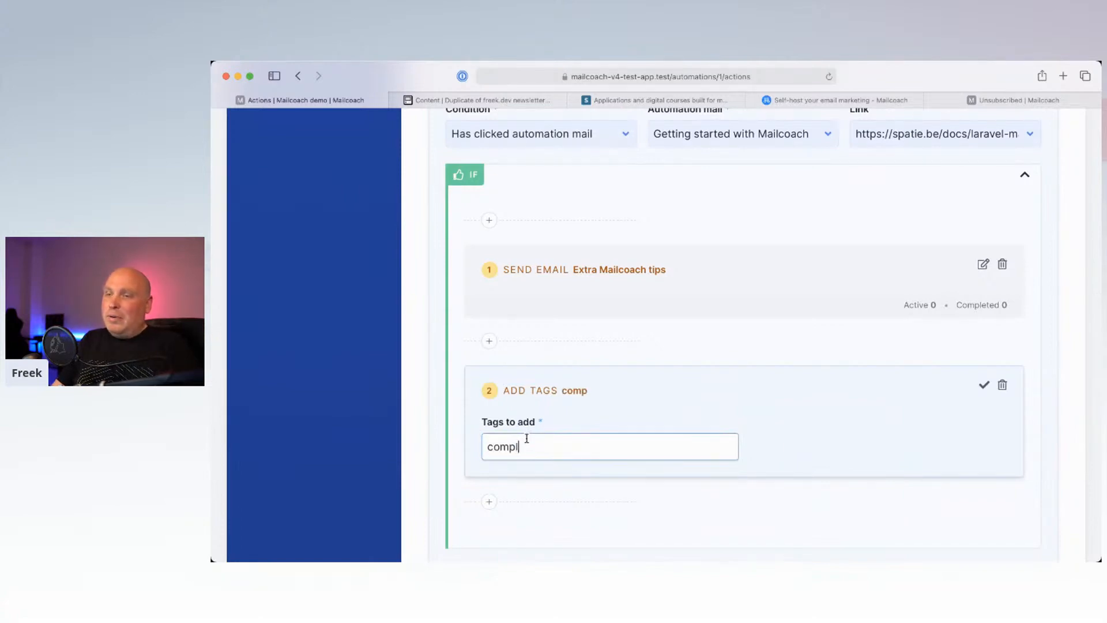
type("eted-the")
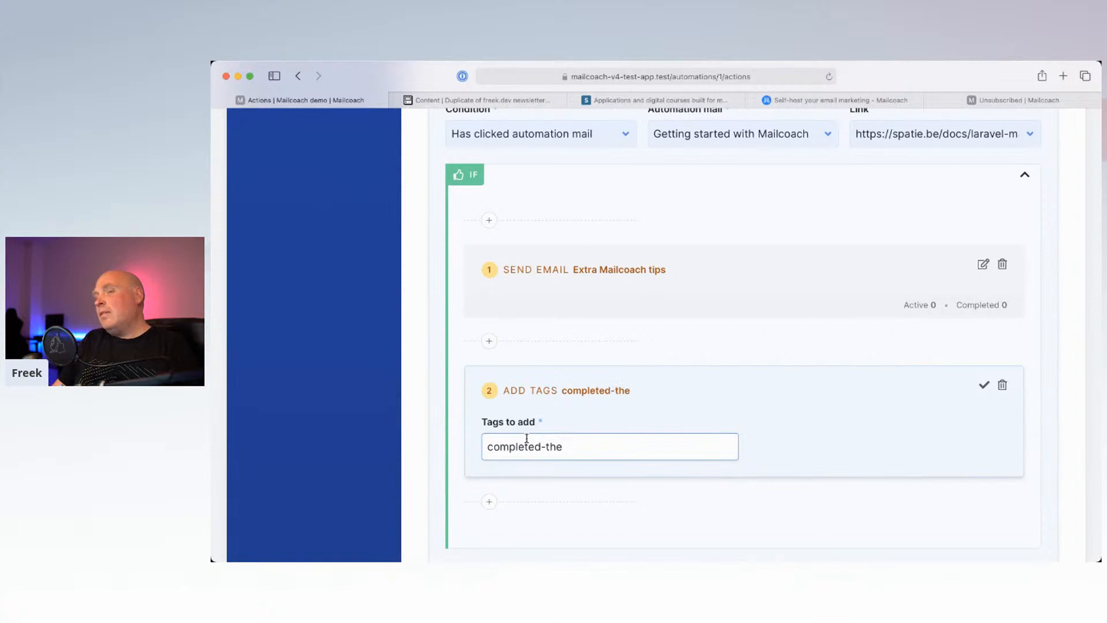
type("-onboarding")
left_click(984, 385)
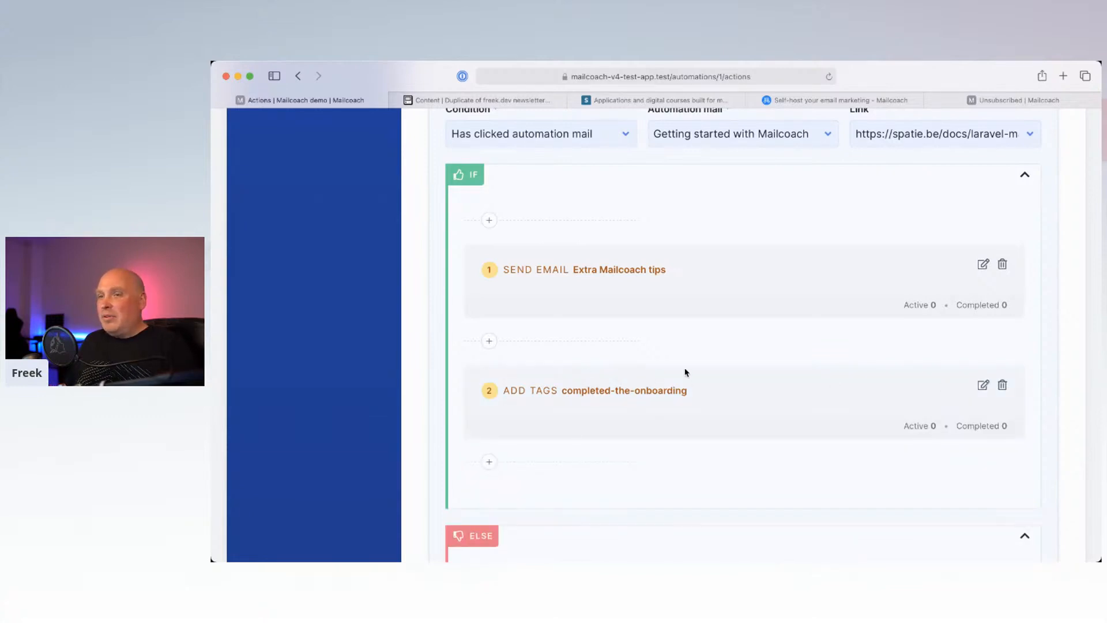
Step: Confirm the 1-day click check and save all the automation's actions
scroll(699, 371, "up", 3)
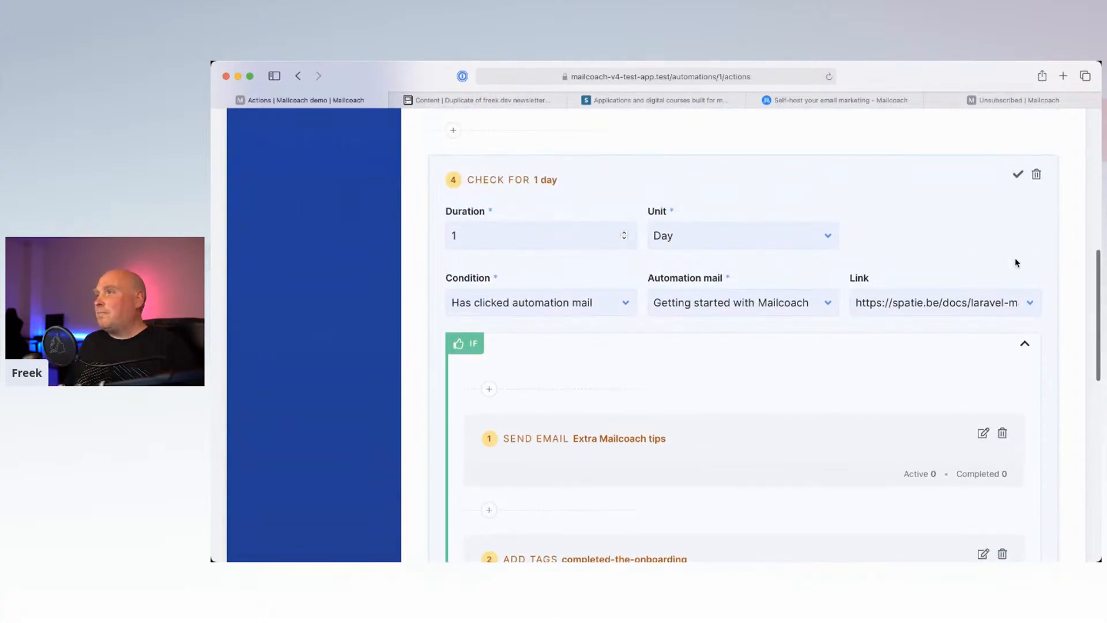
left_click(1018, 177)
scroll(940, 218, "up", 5)
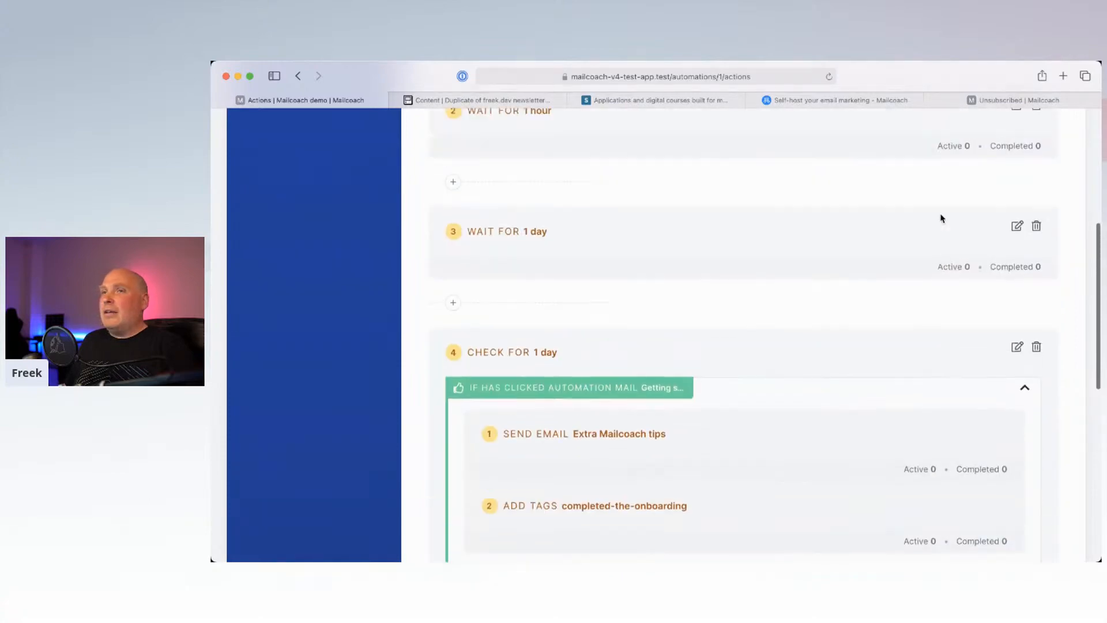
scroll(922, 222, "down", 10)
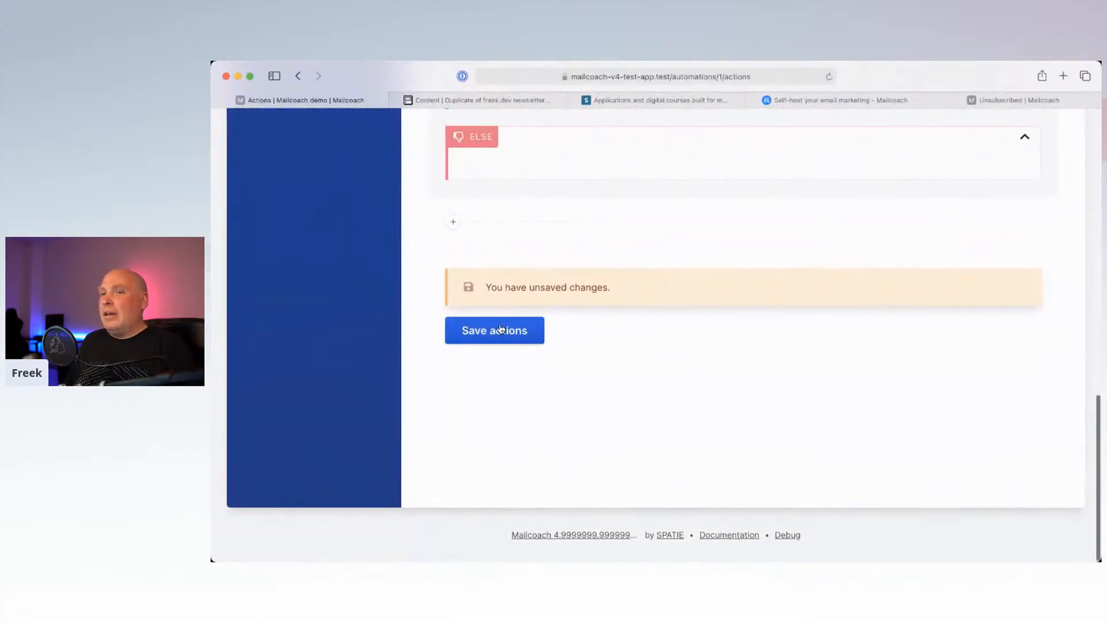
left_click(500, 329)
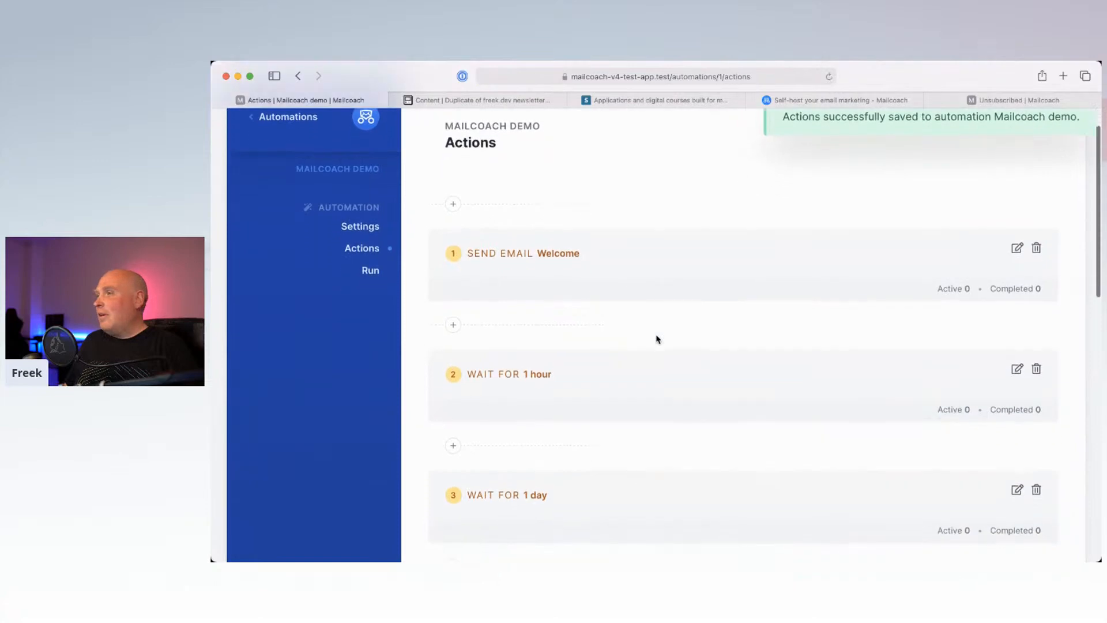
Step: Delete the Welcome email step from the automation
scroll(658, 339, "down", 3)
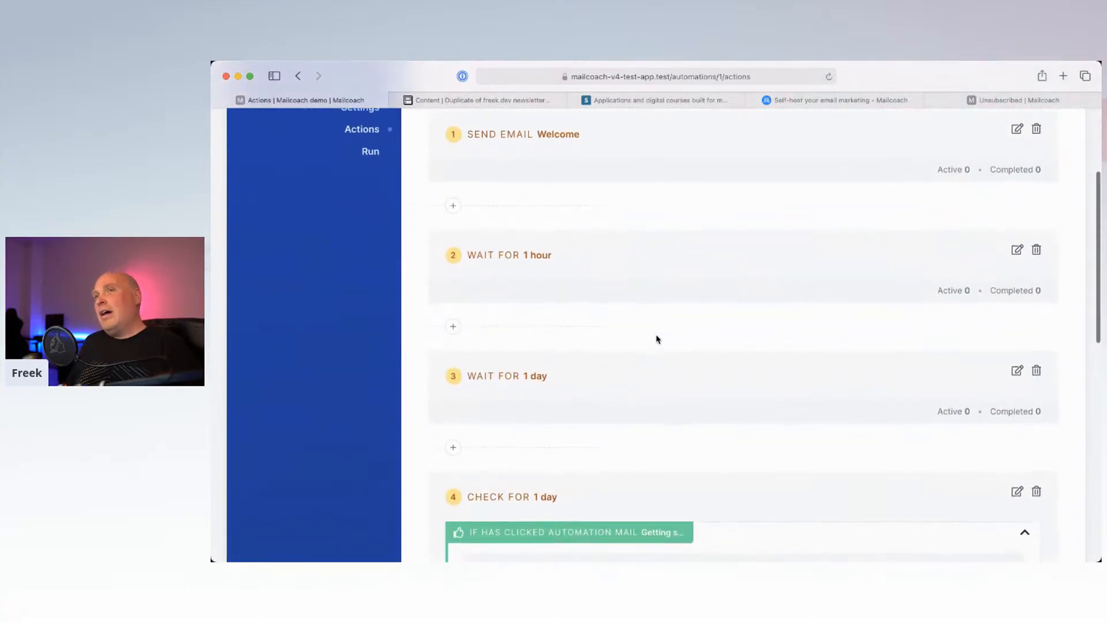
scroll(657, 339, "up", 1)
scroll(656, 339, "down", 3)
scroll(657, 339, "down", 1)
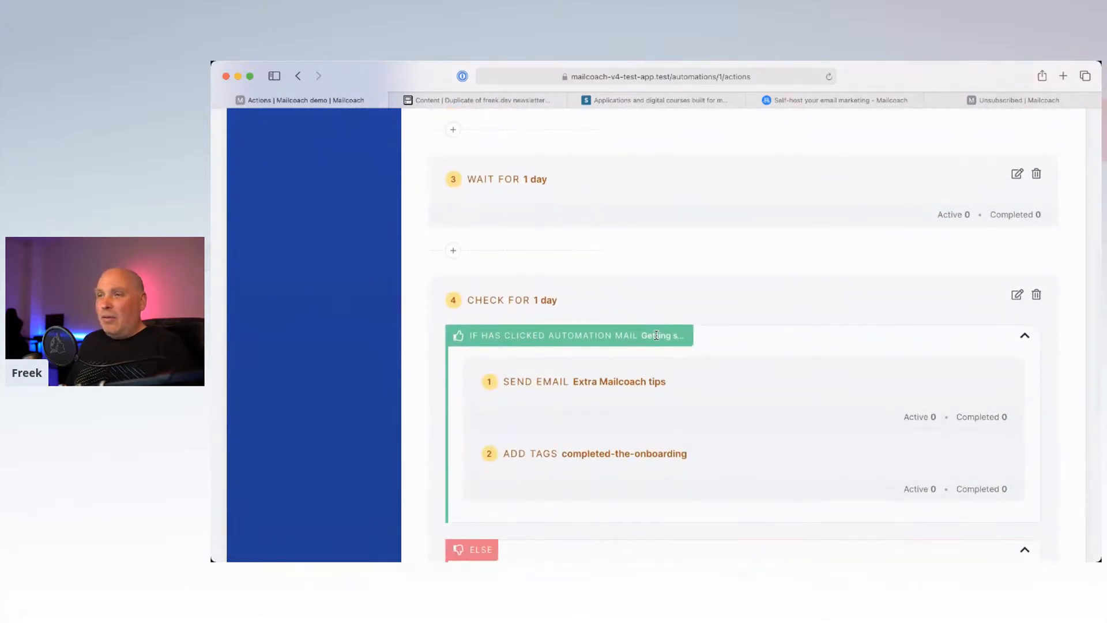
scroll(627, 409, "up", 6)
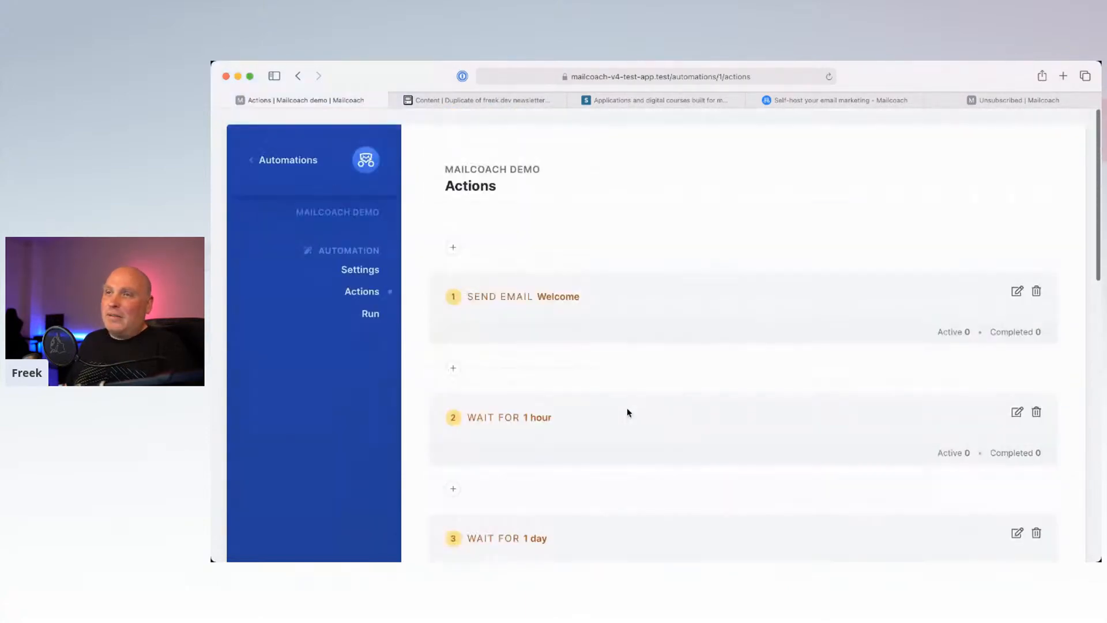
scroll(616, 416, "down", 2)
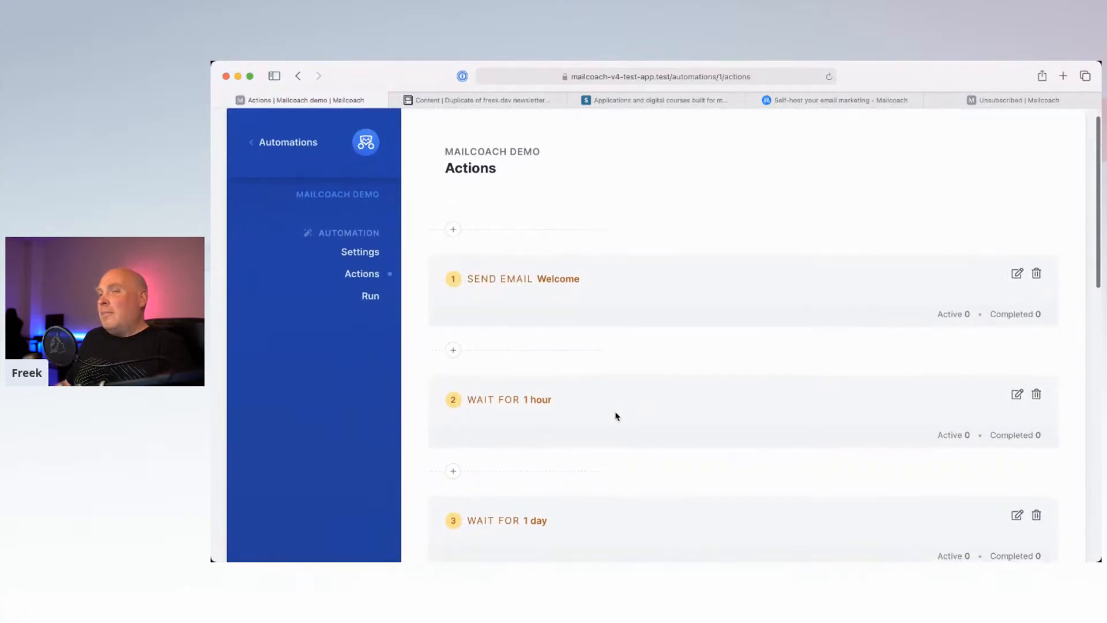
scroll(616, 416, "down", 2)
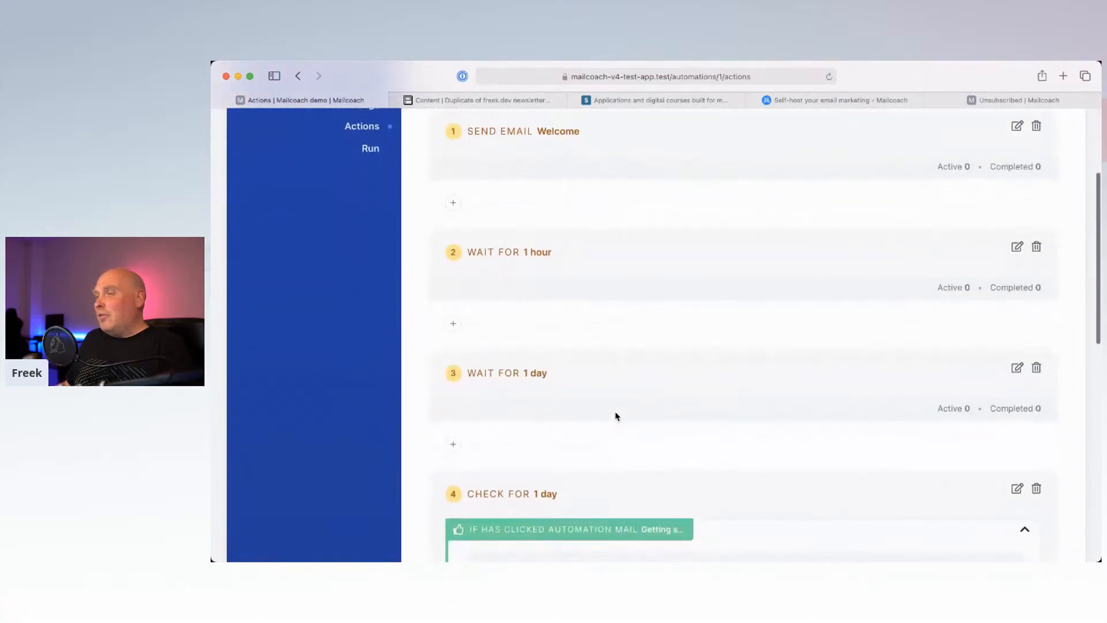
scroll(615, 416, "up", 4)
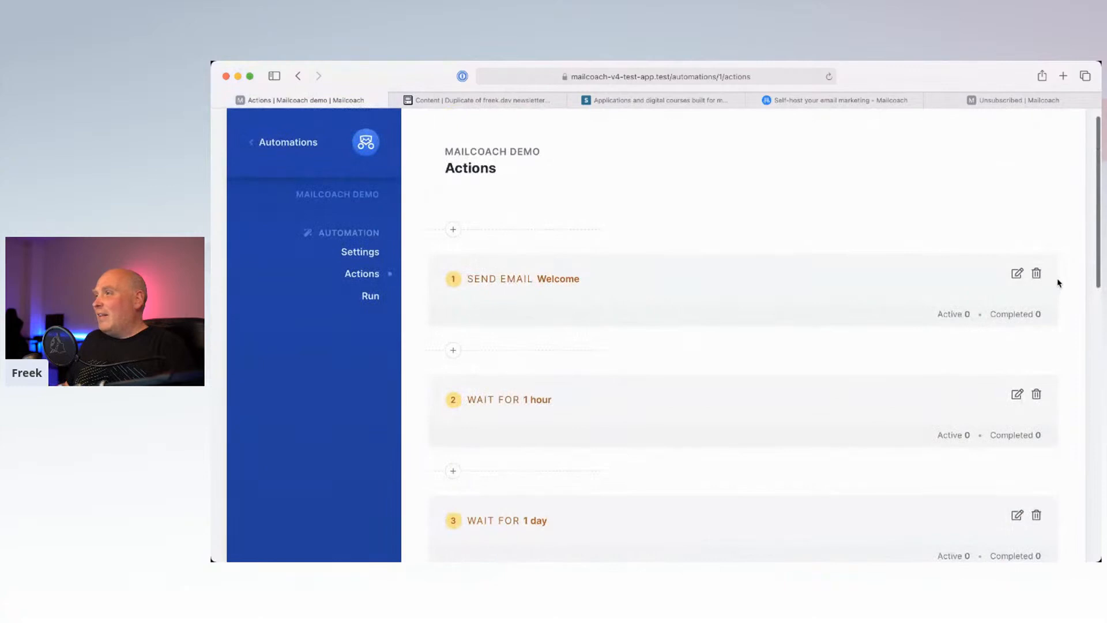
left_click(1036, 273)
left_click(764, 328)
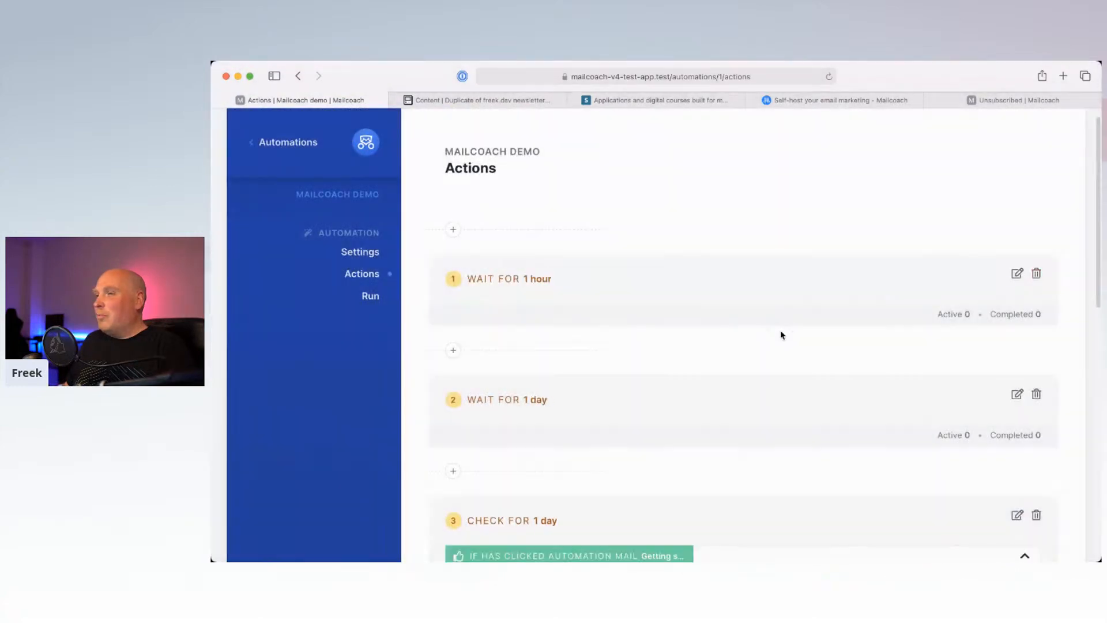
Step: Delete the 1-hour wait step
left_click(1037, 274)
left_click(741, 326)
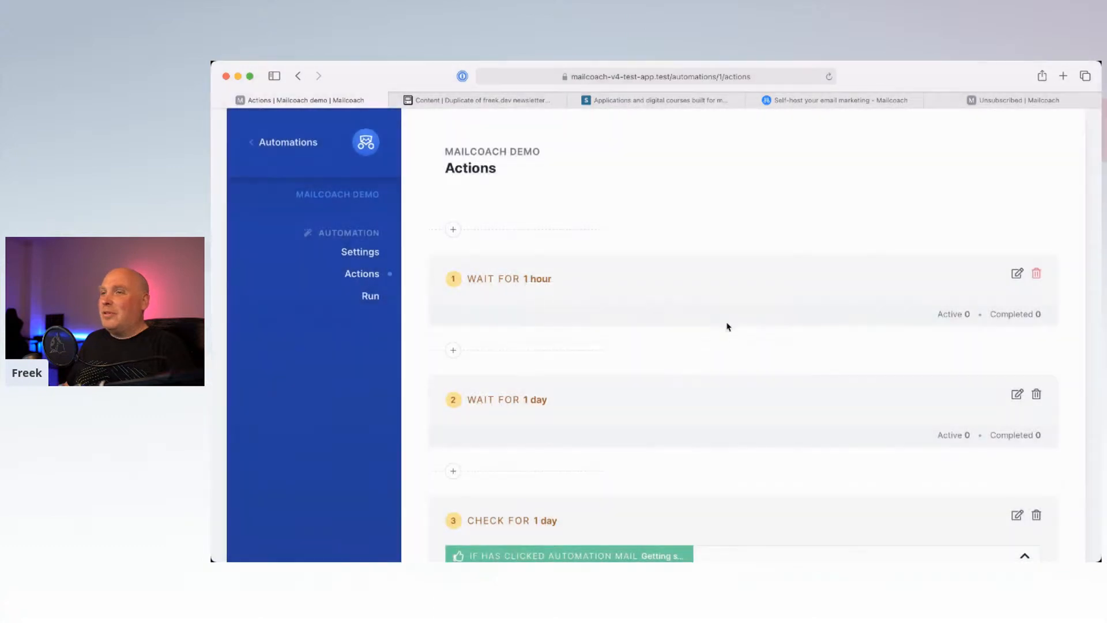
left_click(1036, 275)
left_click(767, 329)
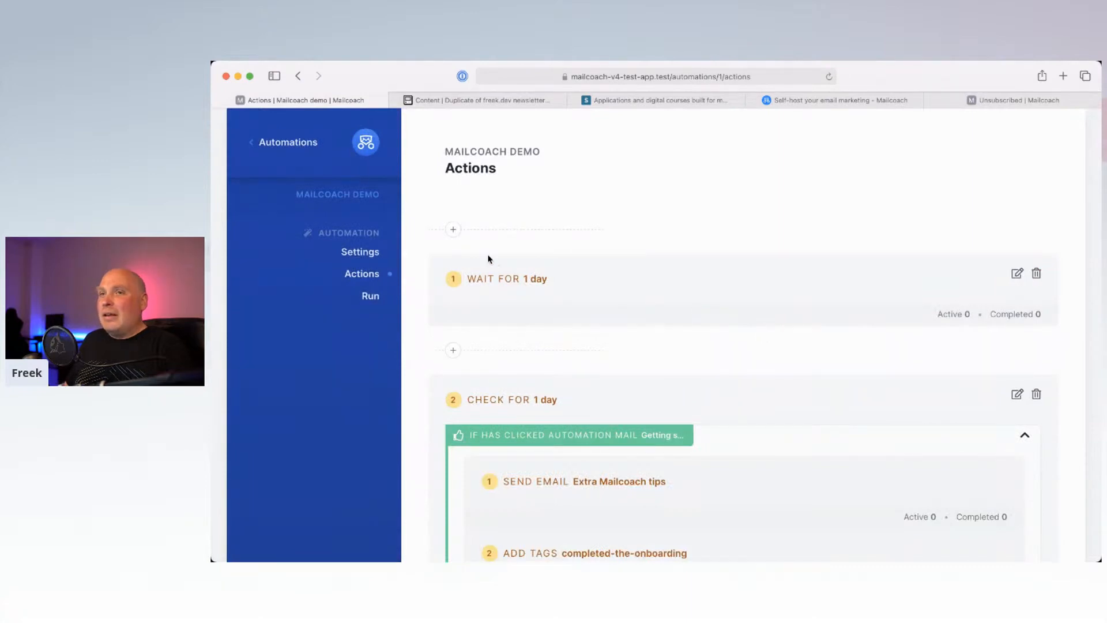
Step: Add a Welcome email step at the start, then remove it again
left_click(454, 230)
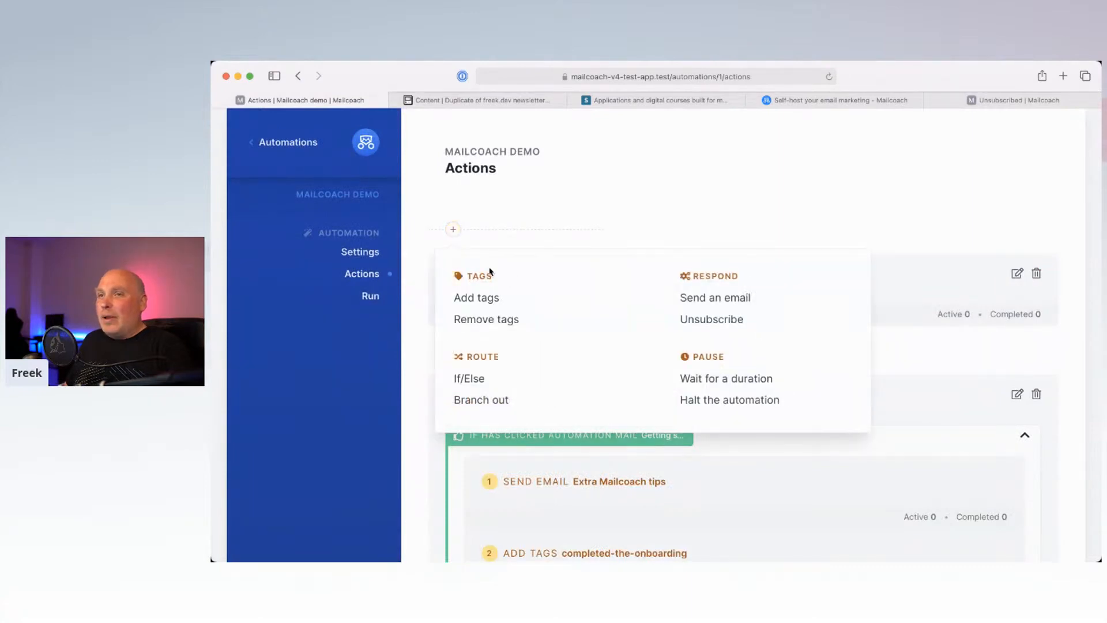
left_click(715, 298)
left_click(619, 332)
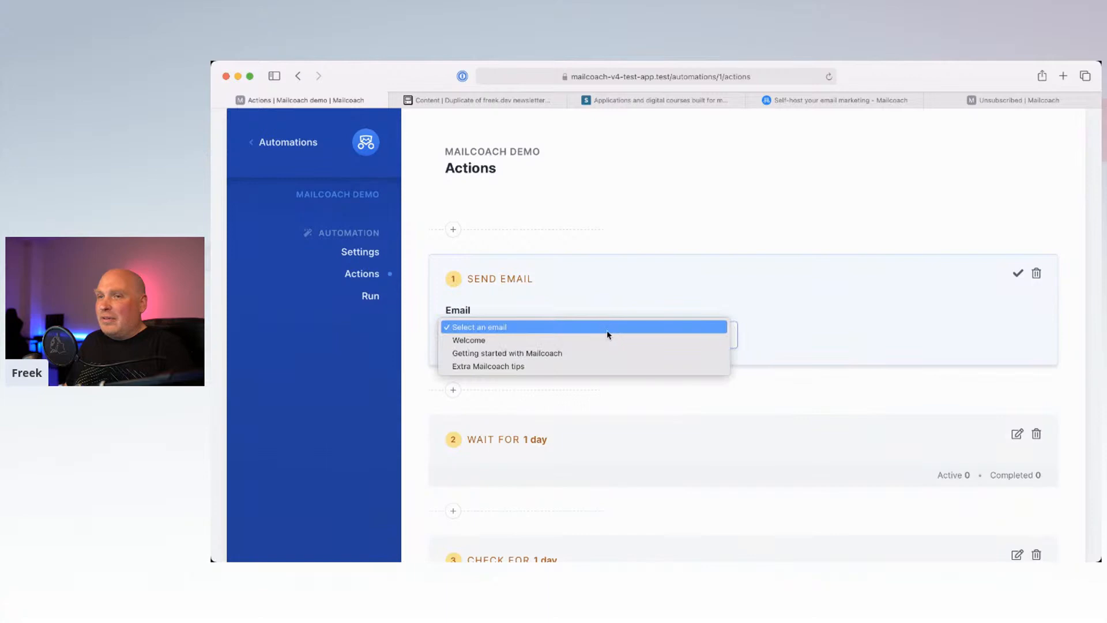
left_click(586, 344)
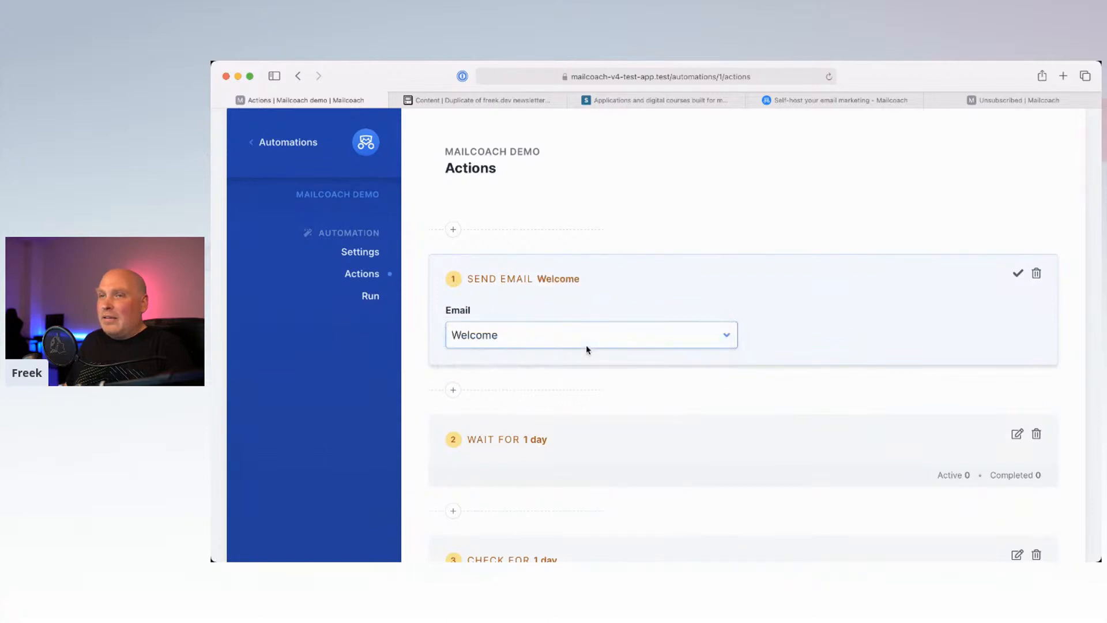
left_click(1036, 278)
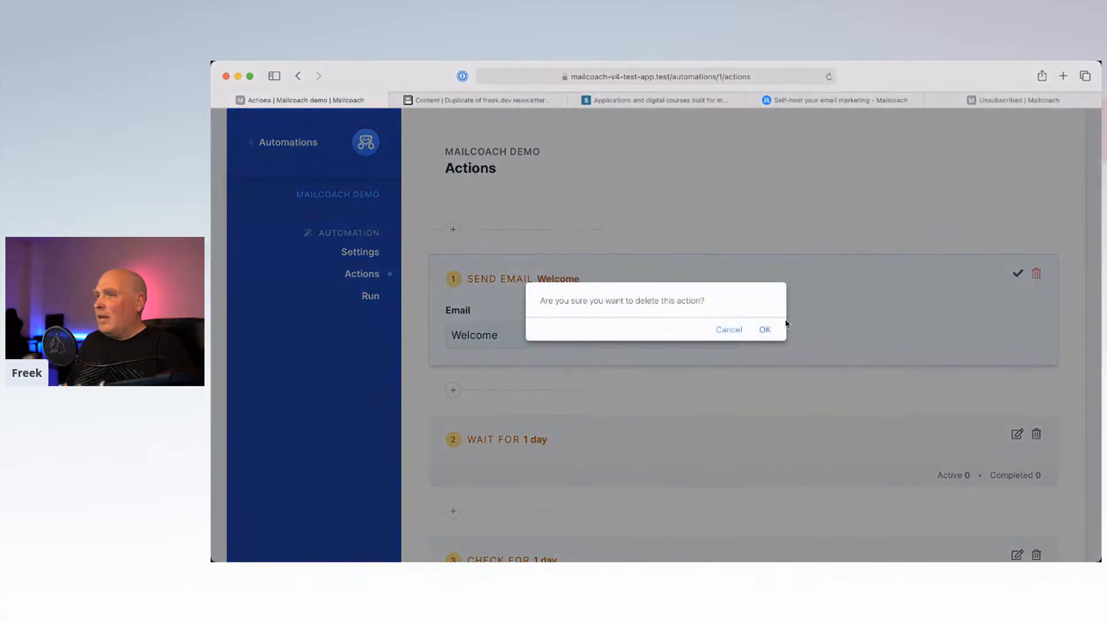
left_click(765, 329)
Step: Delete the 1-day wait step
scroll(779, 335, "down", 3)
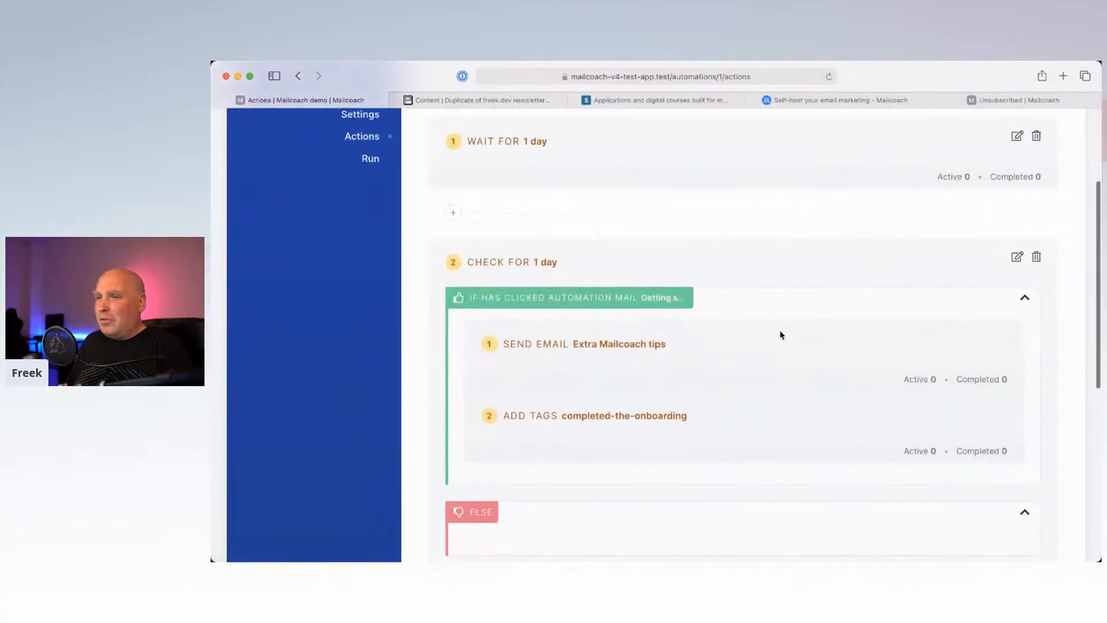
scroll(781, 335, "up", 3)
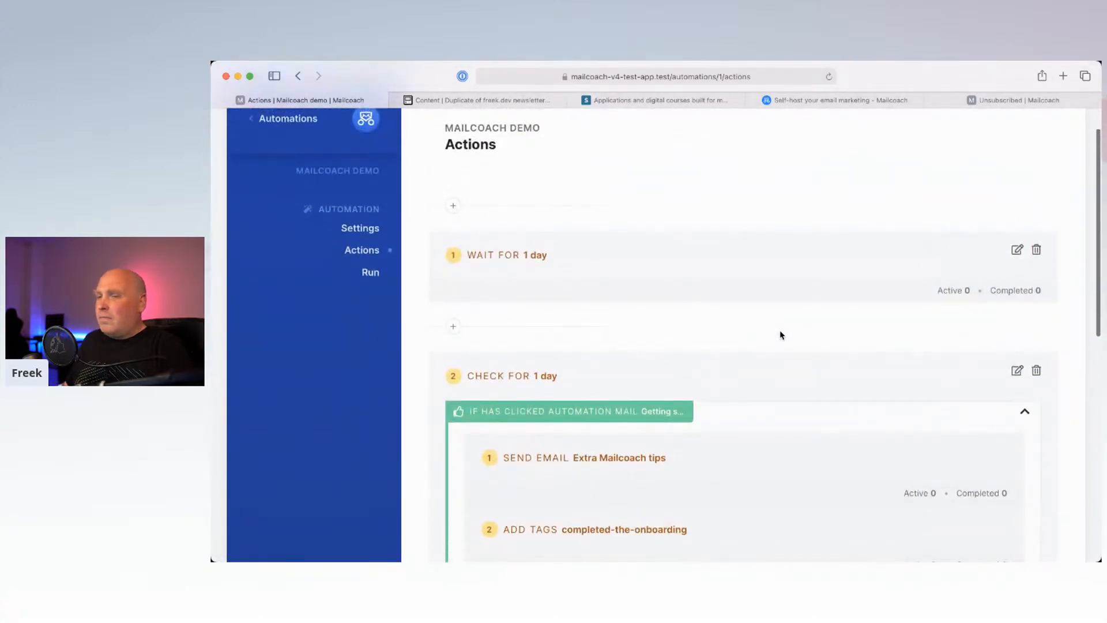
left_click(1036, 250)
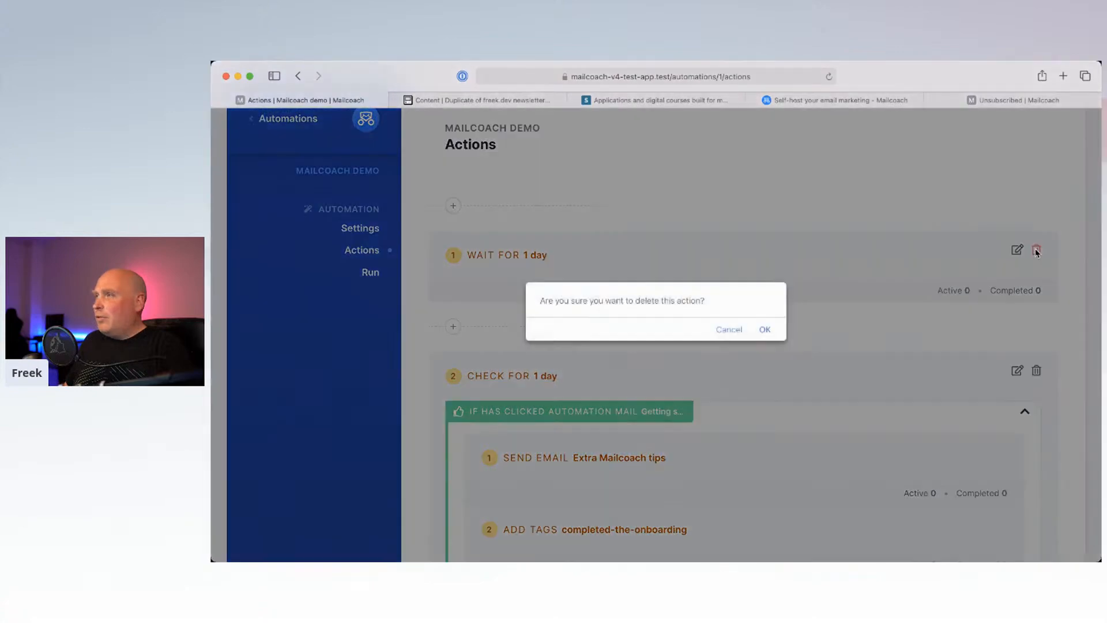
left_click(764, 329)
Step: Add a first step sending the Getting started with Mailcoach email
left_click(453, 206)
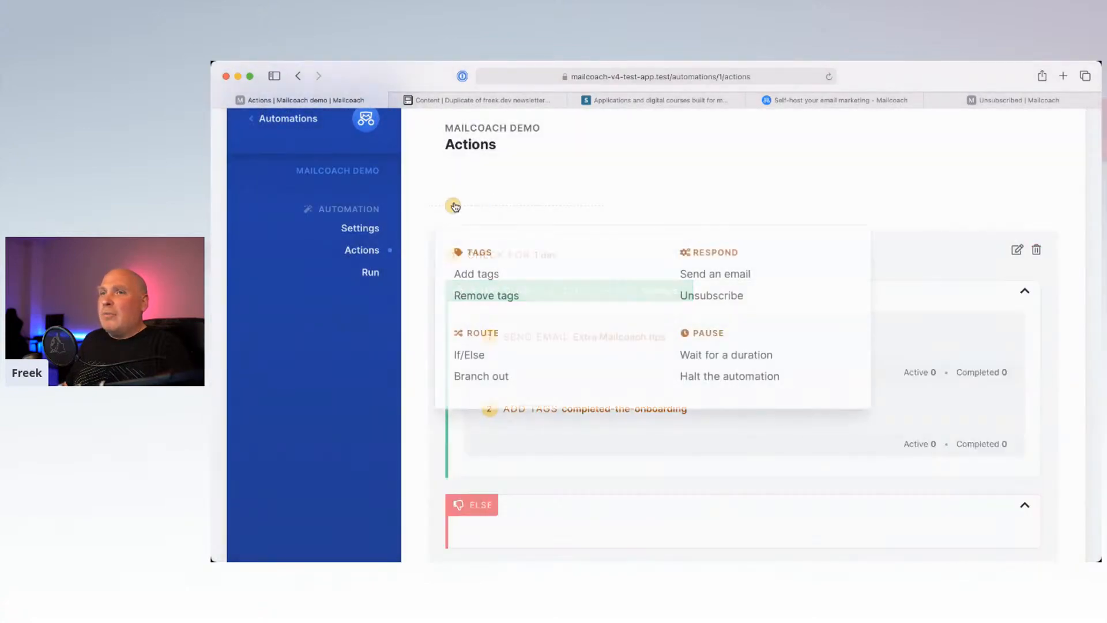
left_click(711, 276)
left_click(618, 311)
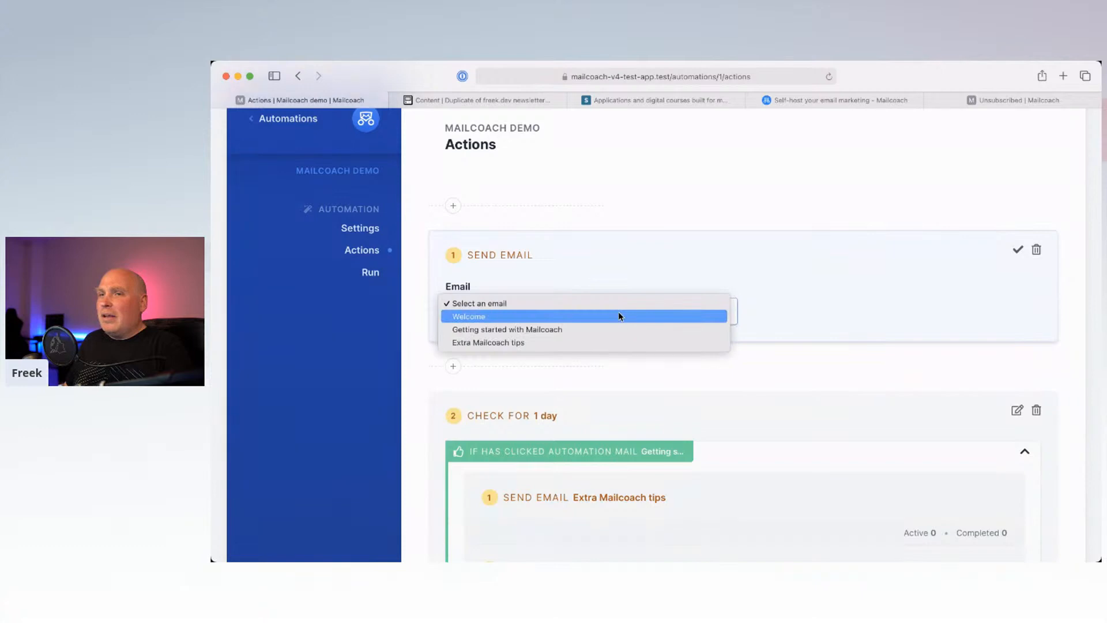
left_click(598, 329)
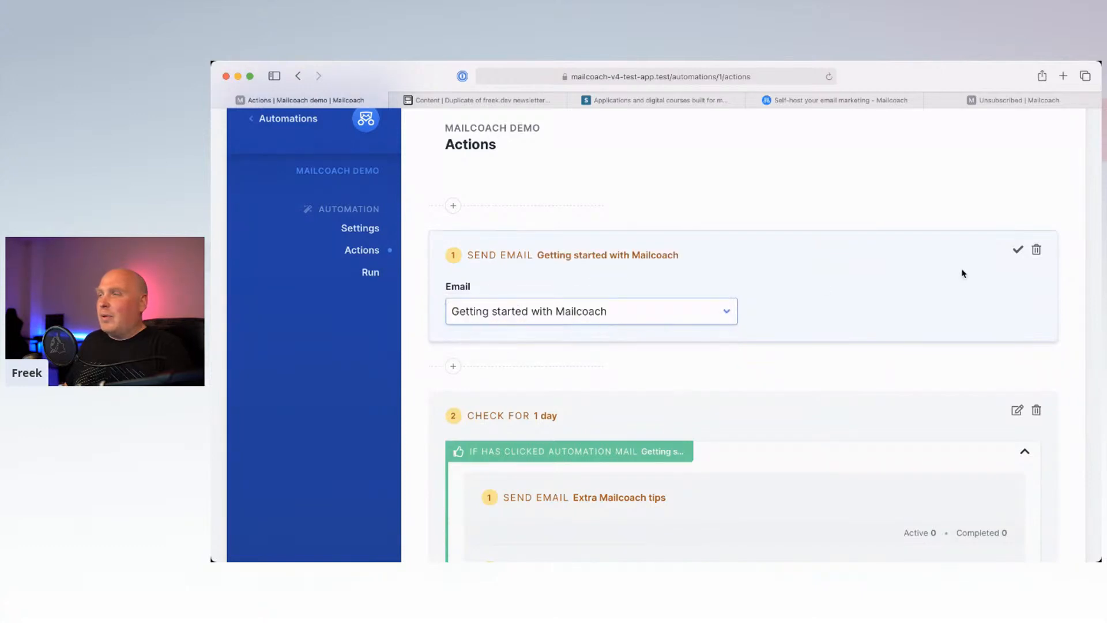
left_click(1015, 254)
Step: Save the automation's actions and go to its Run page
scroll(828, 322, "down", 3)
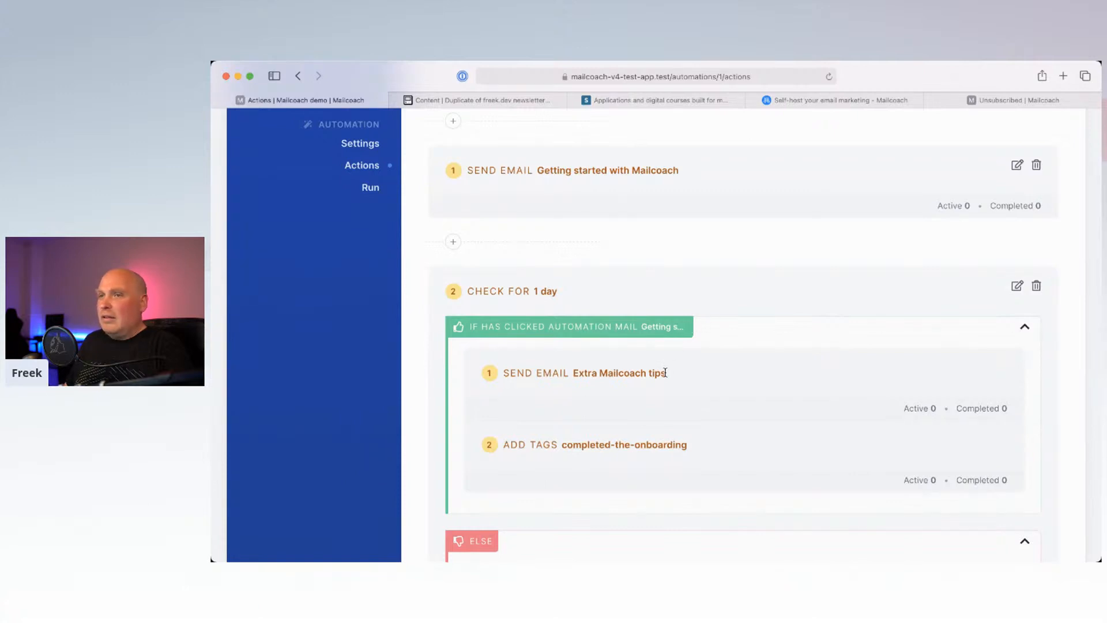
scroll(702, 289, "up", 3)
scroll(675, 311, "down", 5)
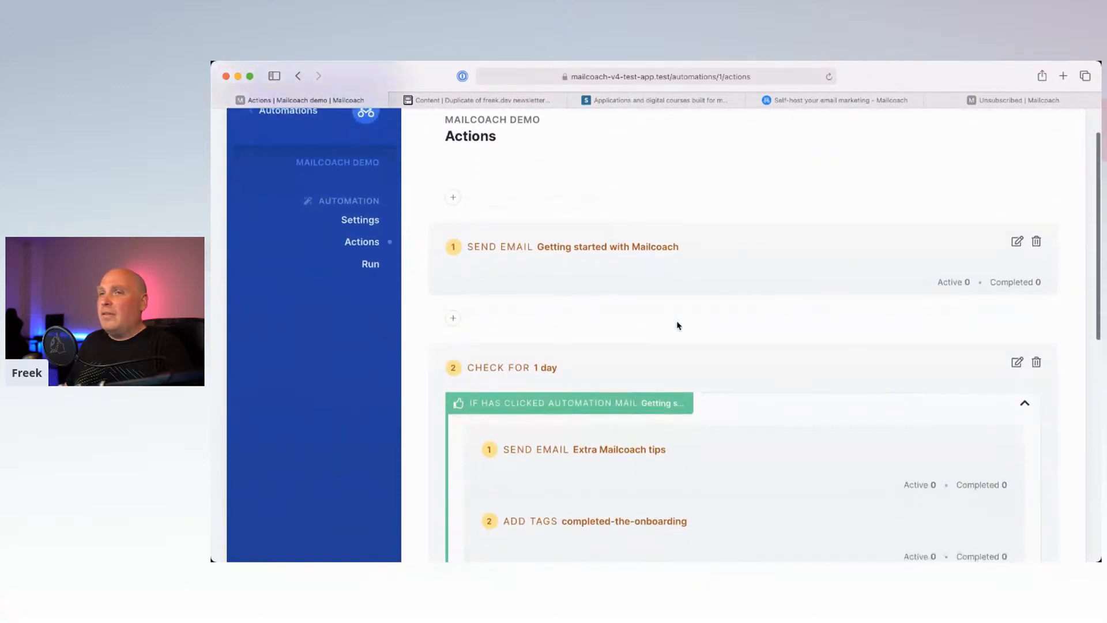
scroll(637, 374, "up", 3)
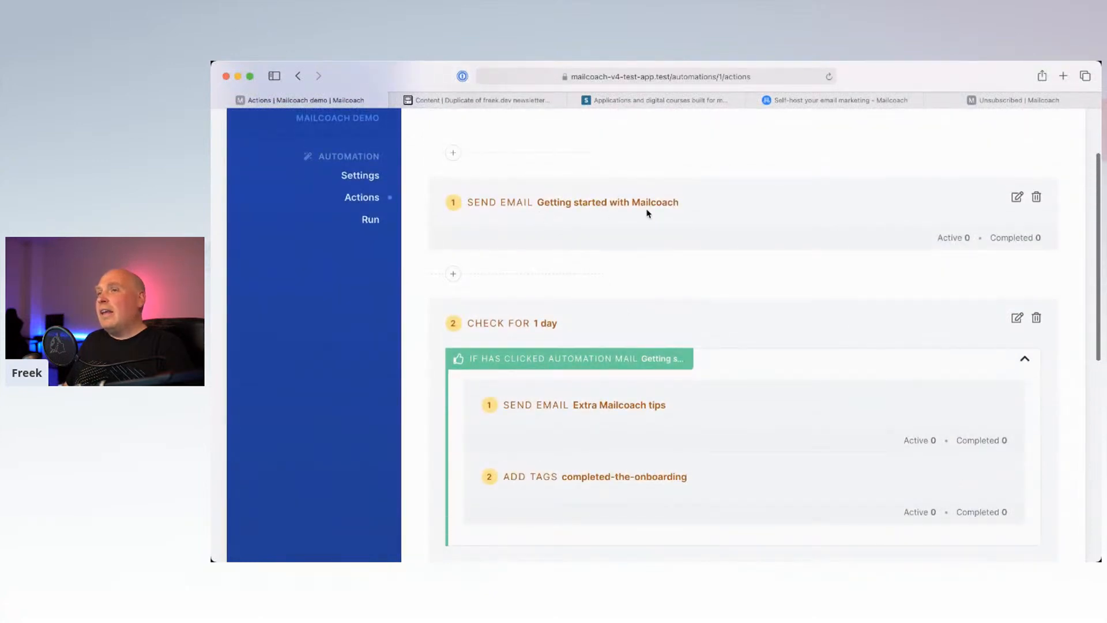
scroll(589, 402, "down", 1)
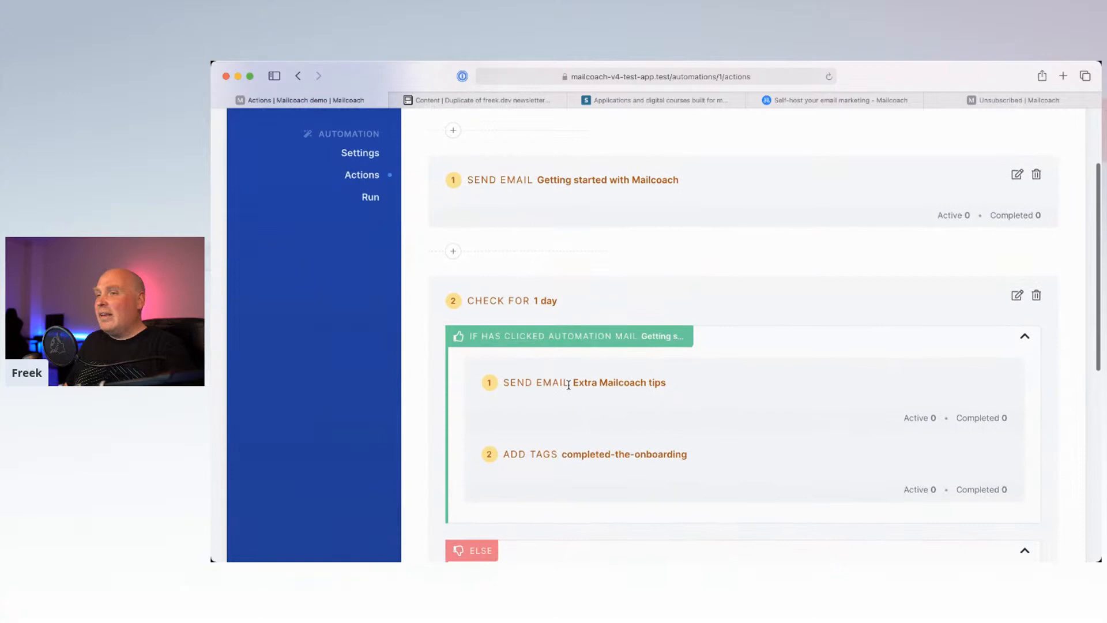
scroll(661, 386, "down", 5)
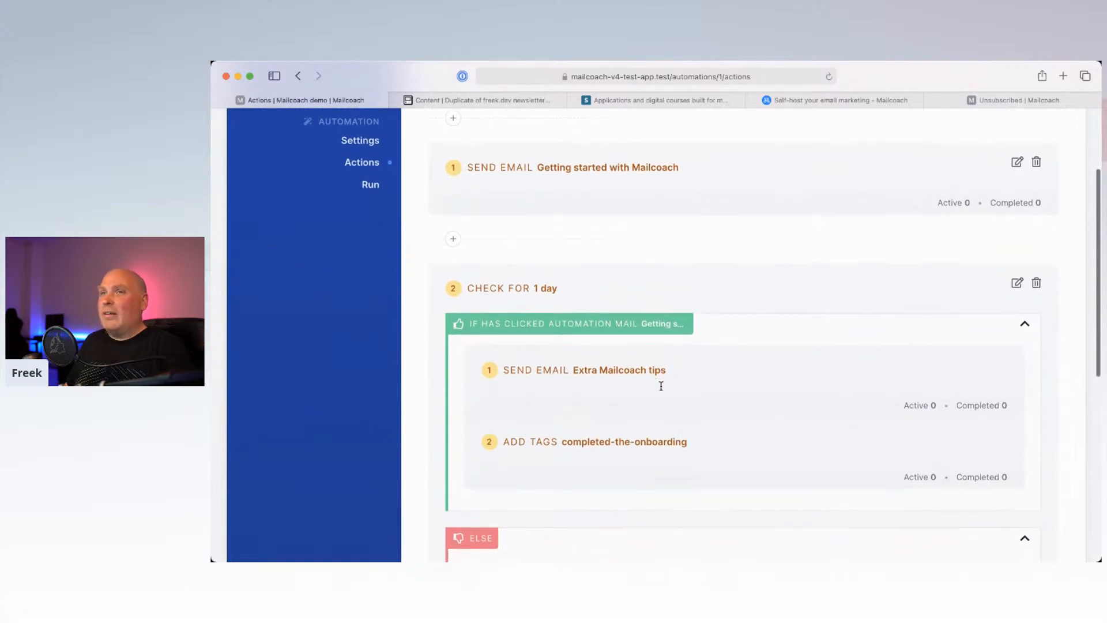
scroll(661, 386, "down", 3)
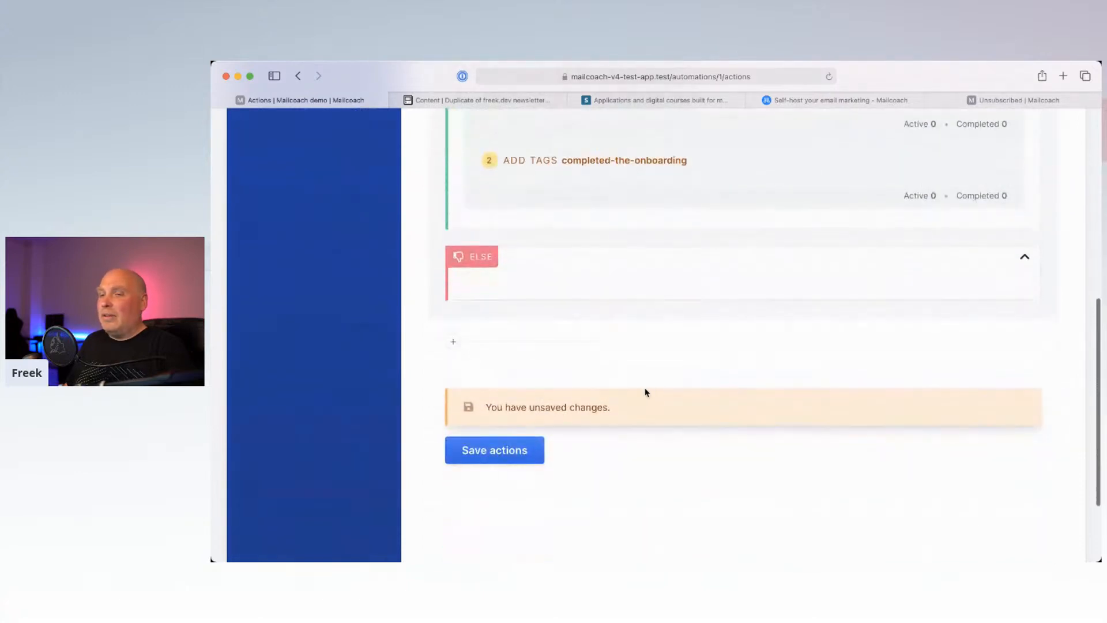
left_click(512, 452)
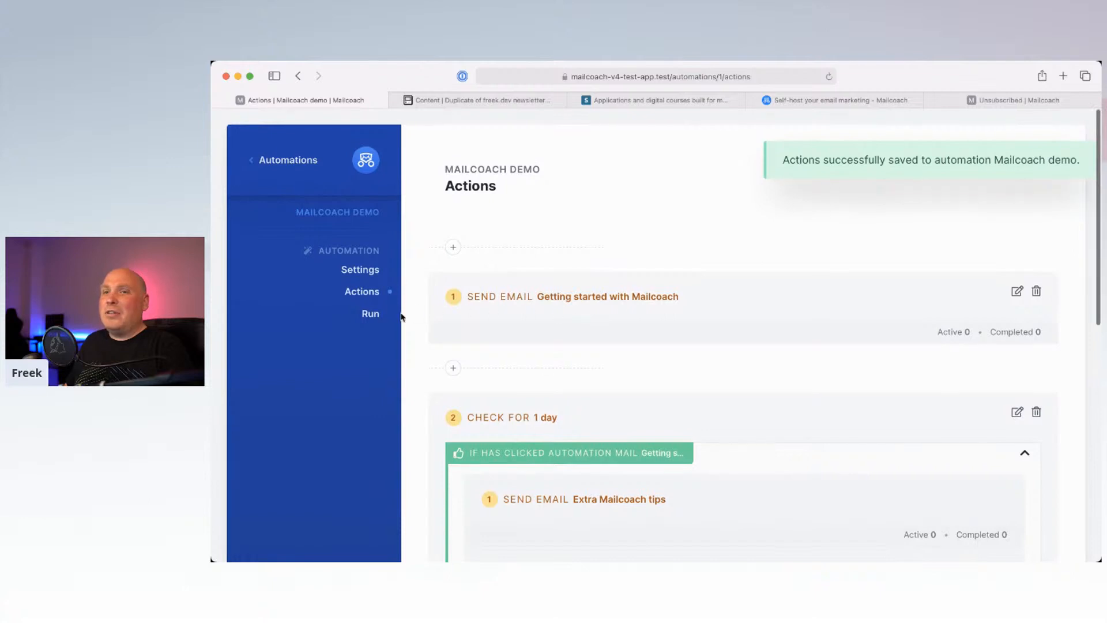
left_click(371, 314)
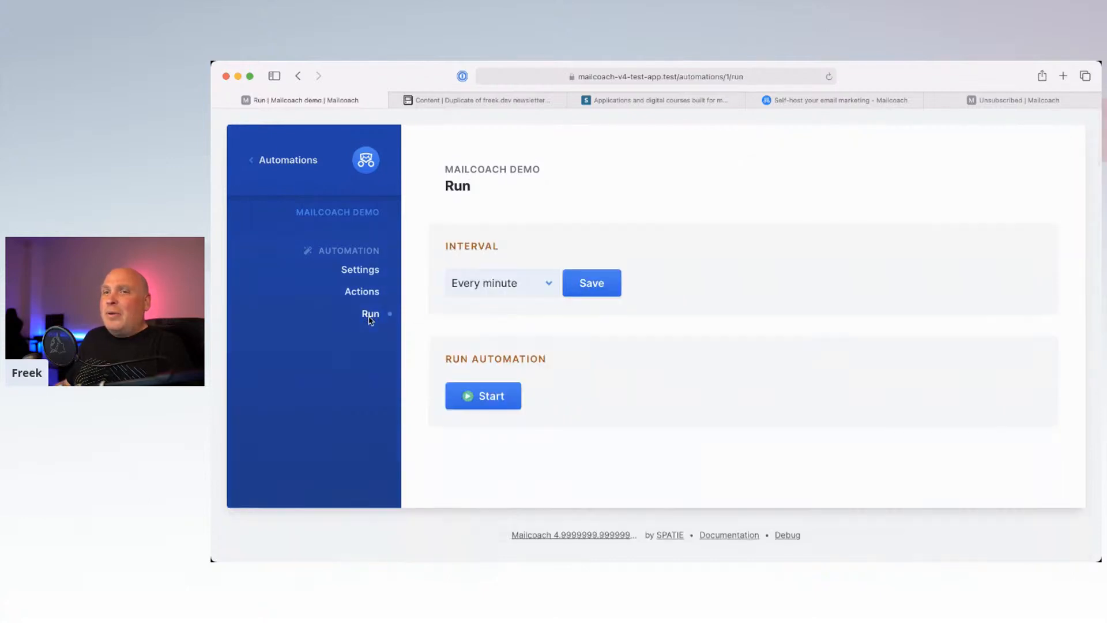
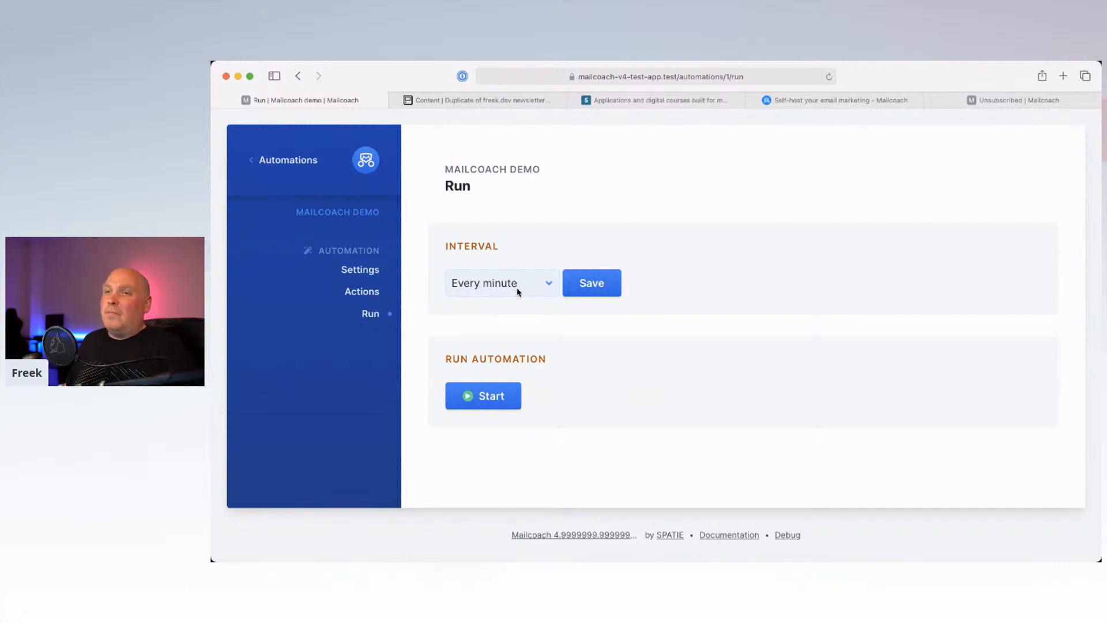
Step: Start running the Mailcoach demo automation and view its list of actions
left_click(493, 398)
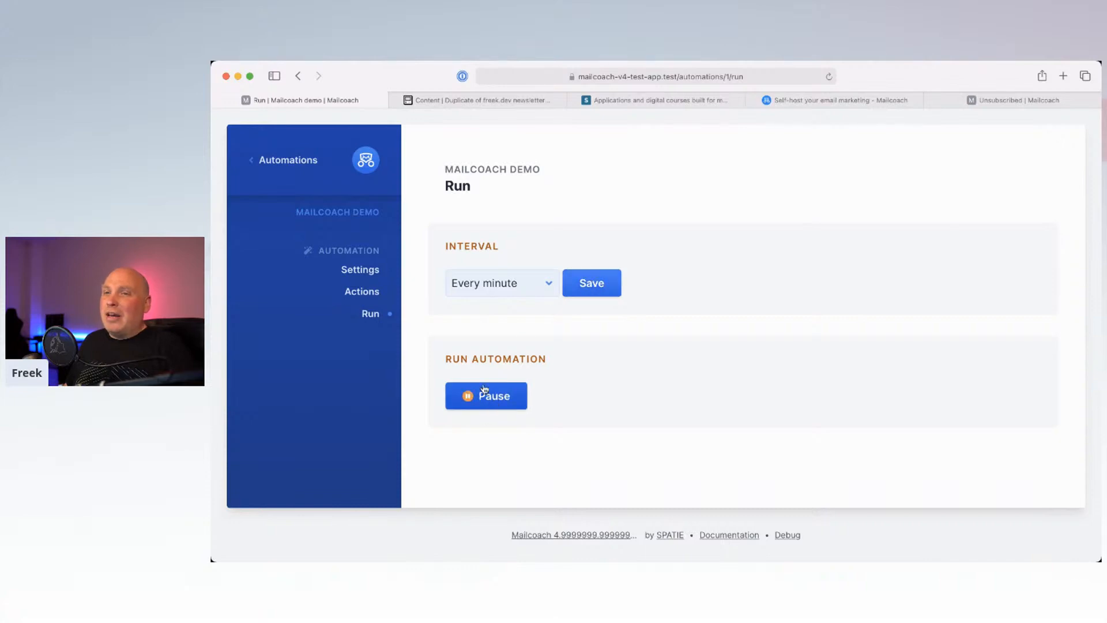
left_click(362, 292)
scroll(458, 303, "down", 1)
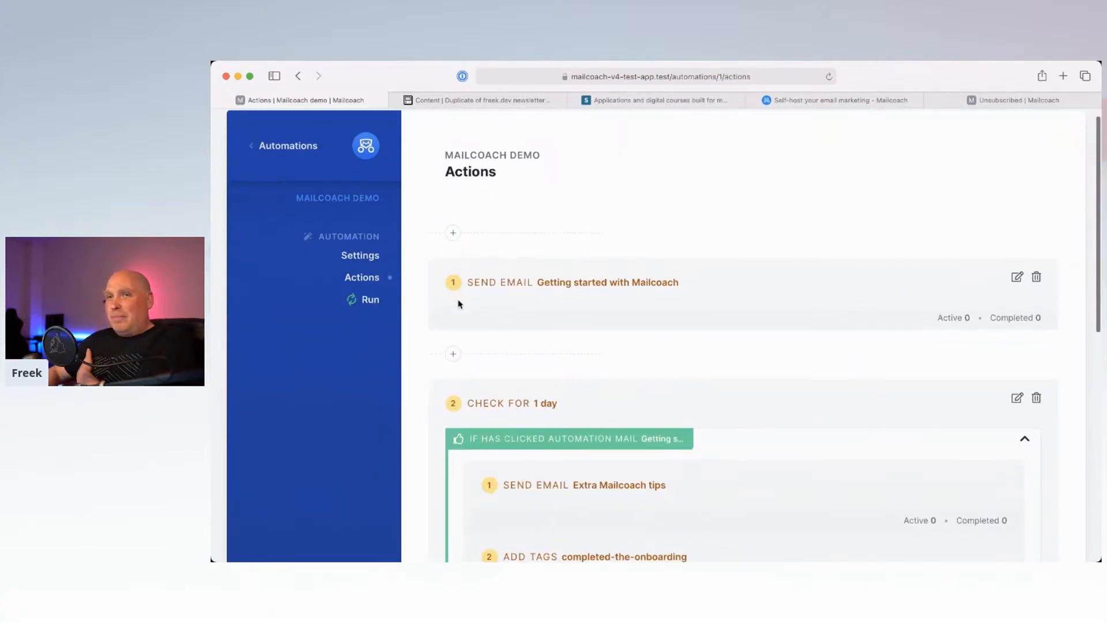
Step: Reopen the Mailcoach demo automation's actions from the automations list and select its page address
left_click(282, 147)
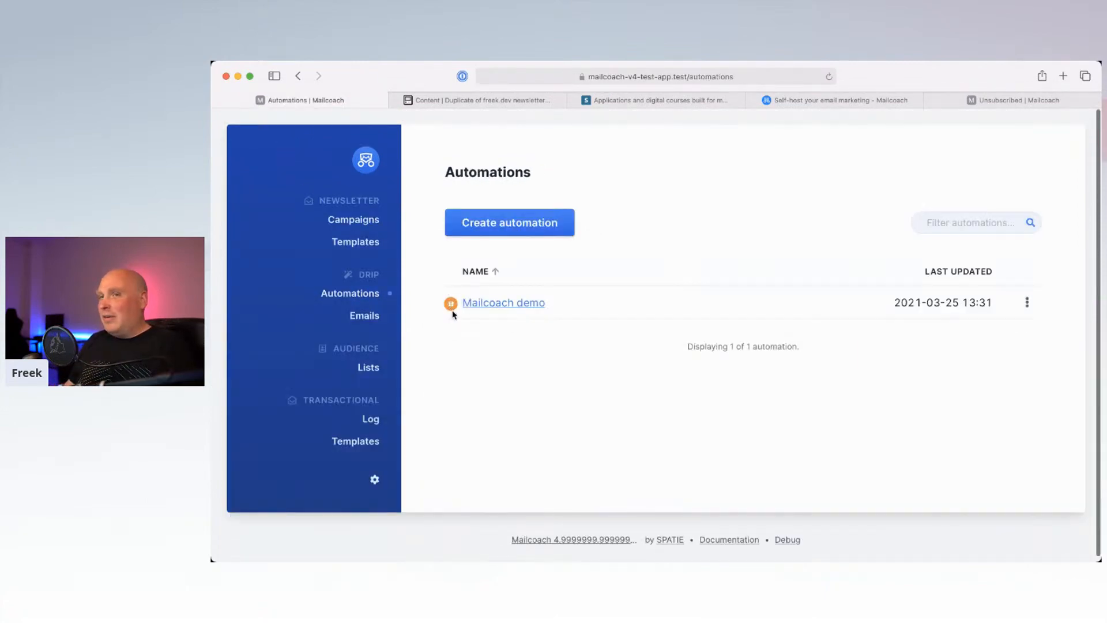
left_click(506, 308)
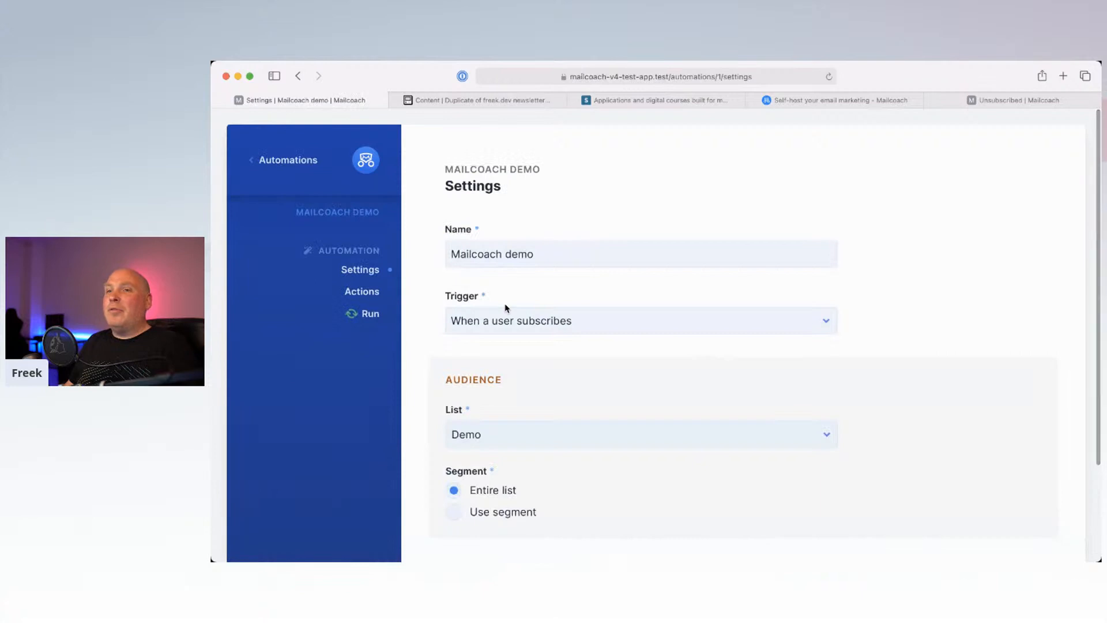
left_click(362, 292)
scroll(519, 329, "down", 3)
scroll(518, 333, "up", 1)
scroll(518, 332, "up", 3)
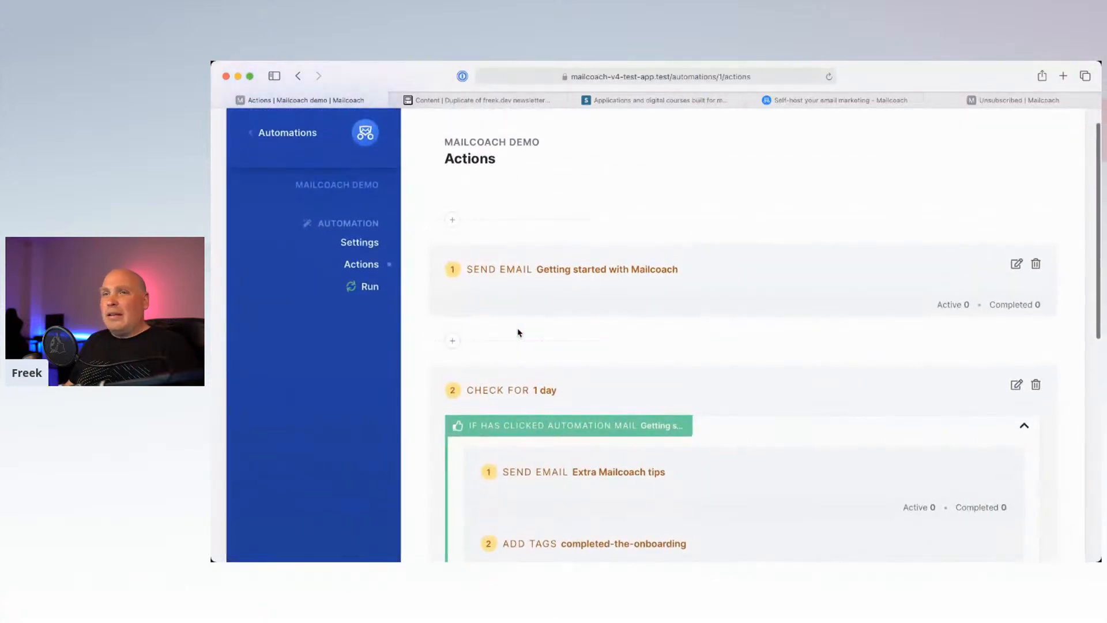
left_click(718, 76)
key("super+c")
Step: In a new tab, load the Mailcoach /subscribe page from the pasted address
key("super+t")
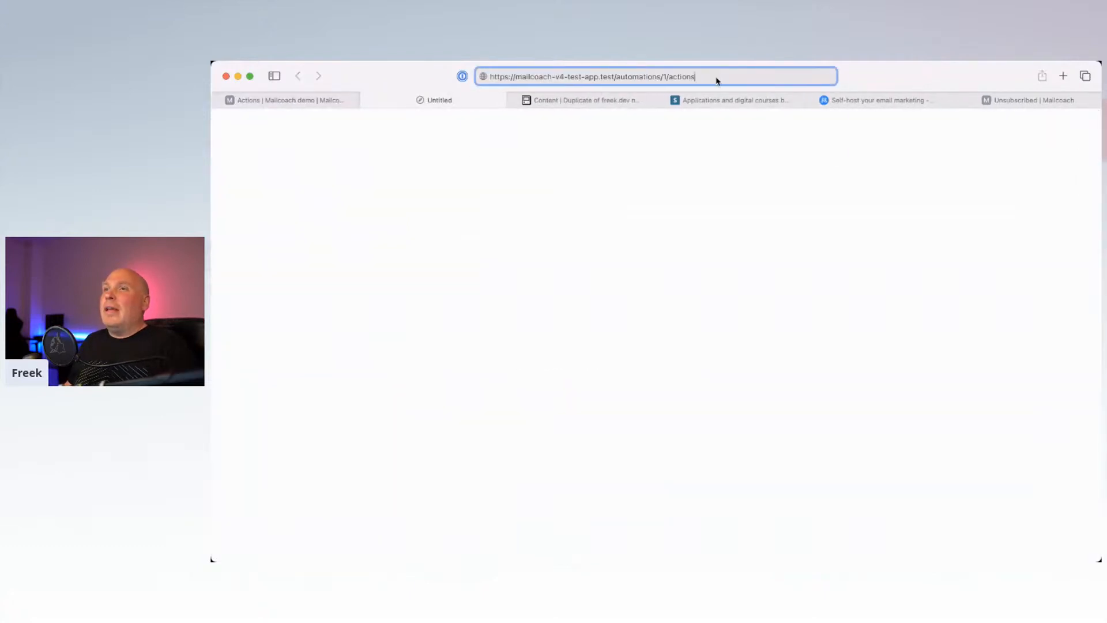
key("super+v")
left_click_drag(616, 77, 730, 82)
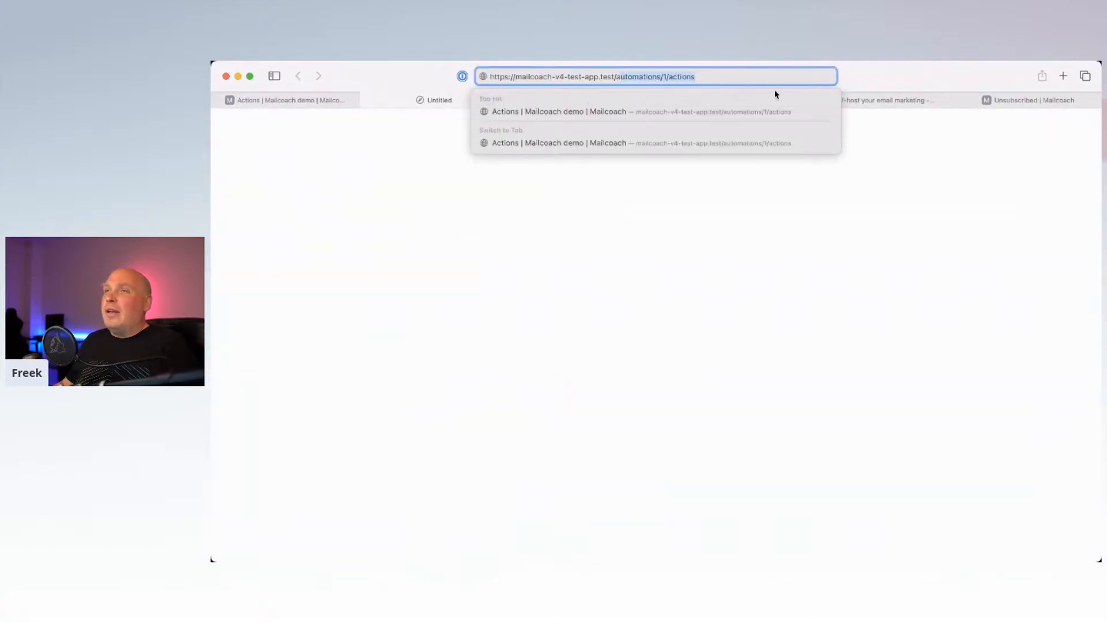
key("BackSpace")
type("su")
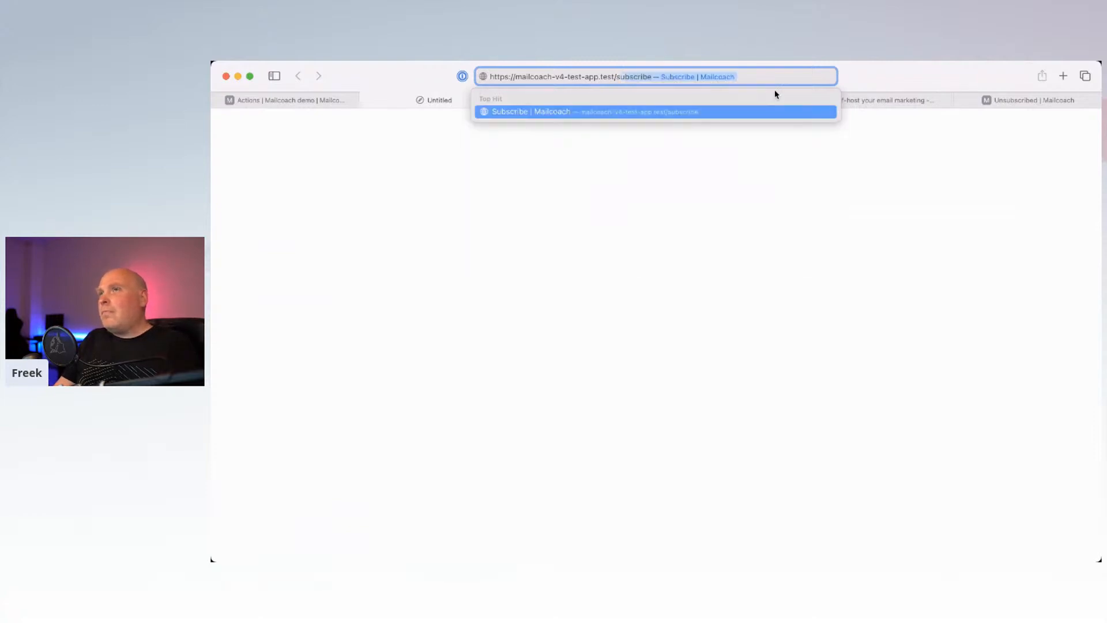
key("Return")
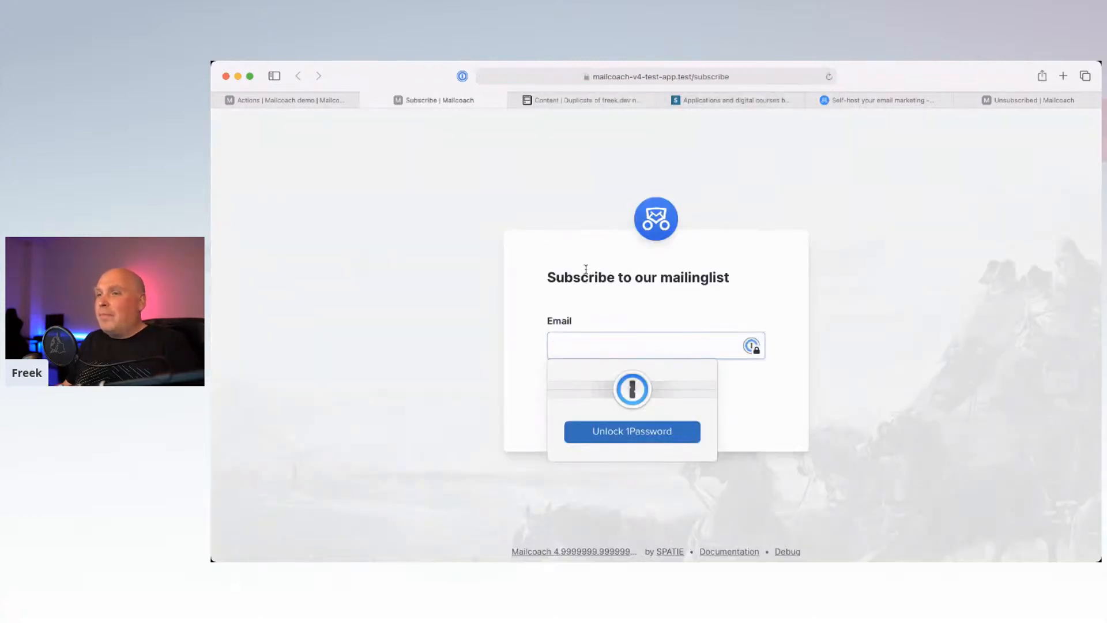
Step: Enter a test e-mail address in the Email field and subscribe it
left_click(598, 348)
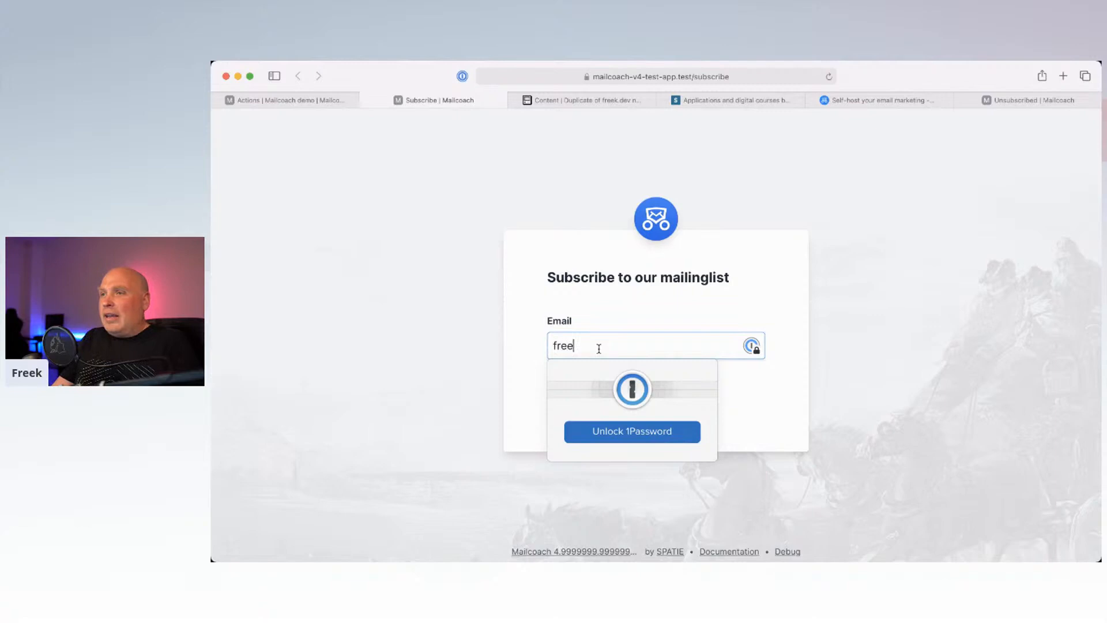
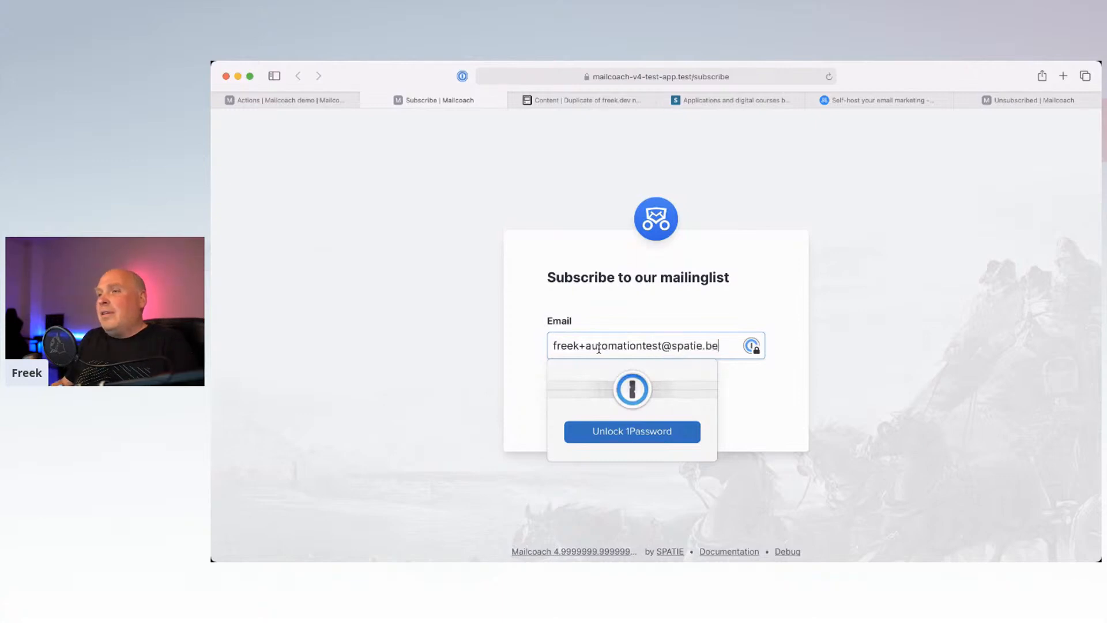
left_click(502, 400)
left_click(604, 411)
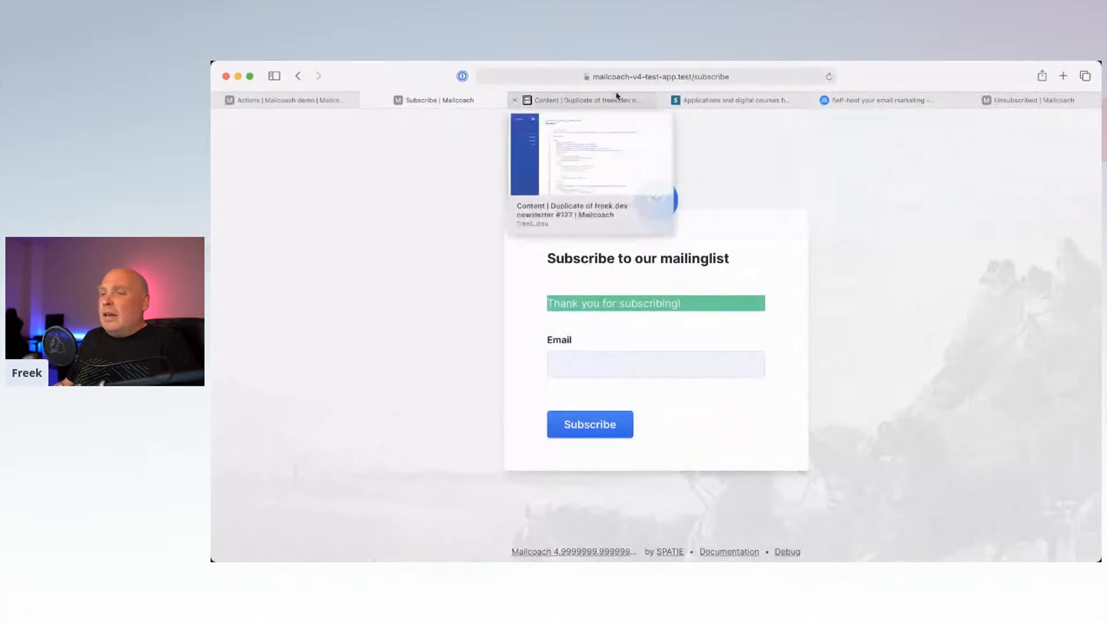
mouse_move(621, 546)
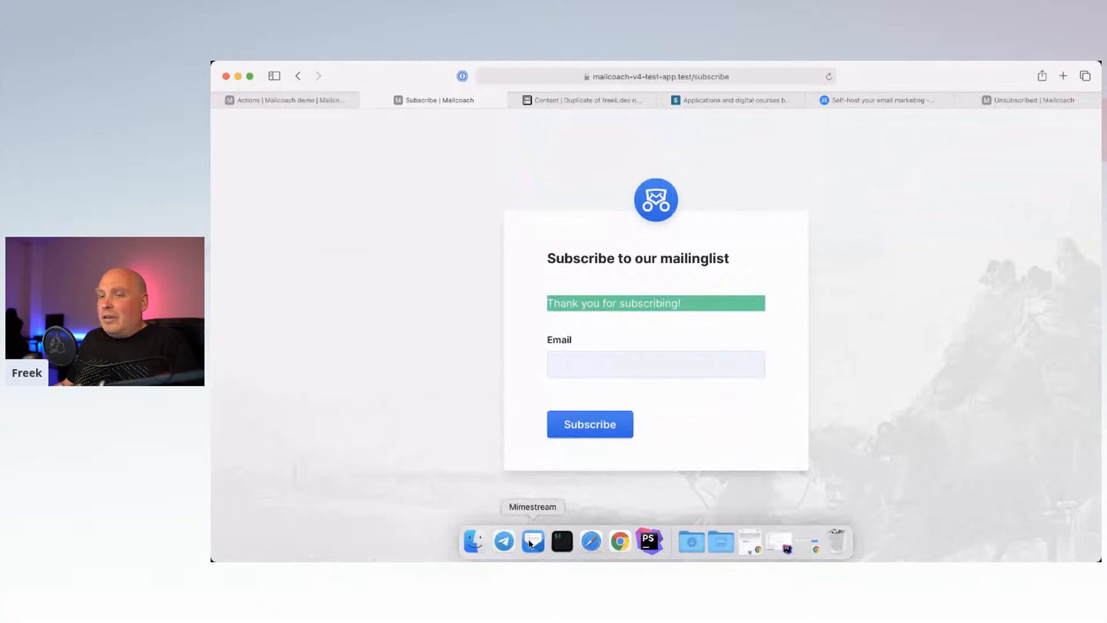
Step: In Mimestream, select all 12 old Mailcoach demo threads and delete them
left_click(531, 541)
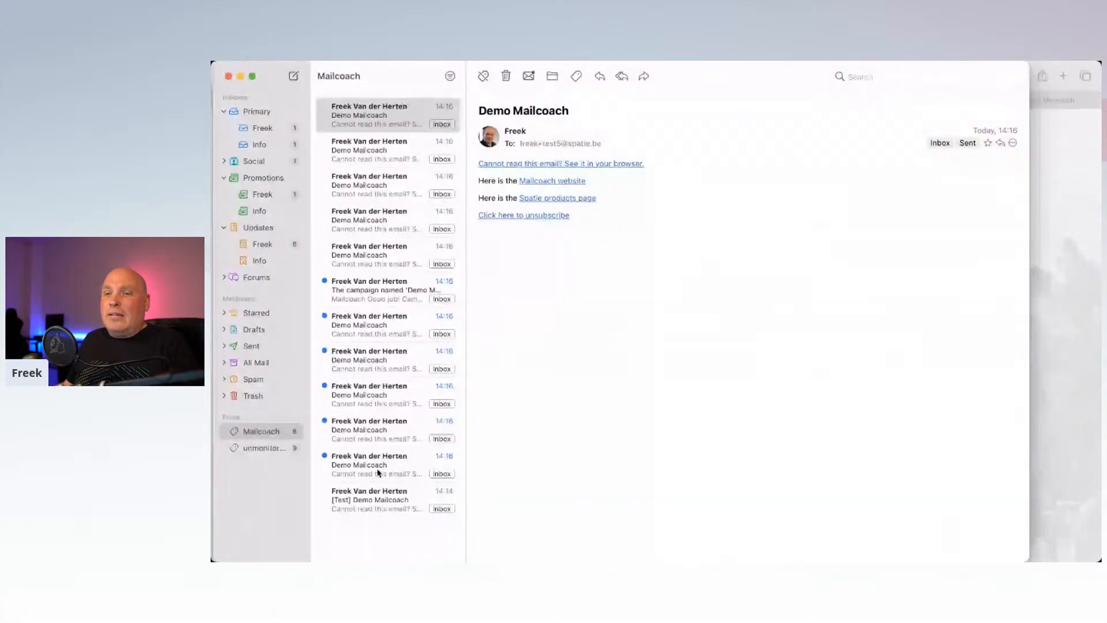
left_click(375, 499)
left_click(380, 115, "shift")
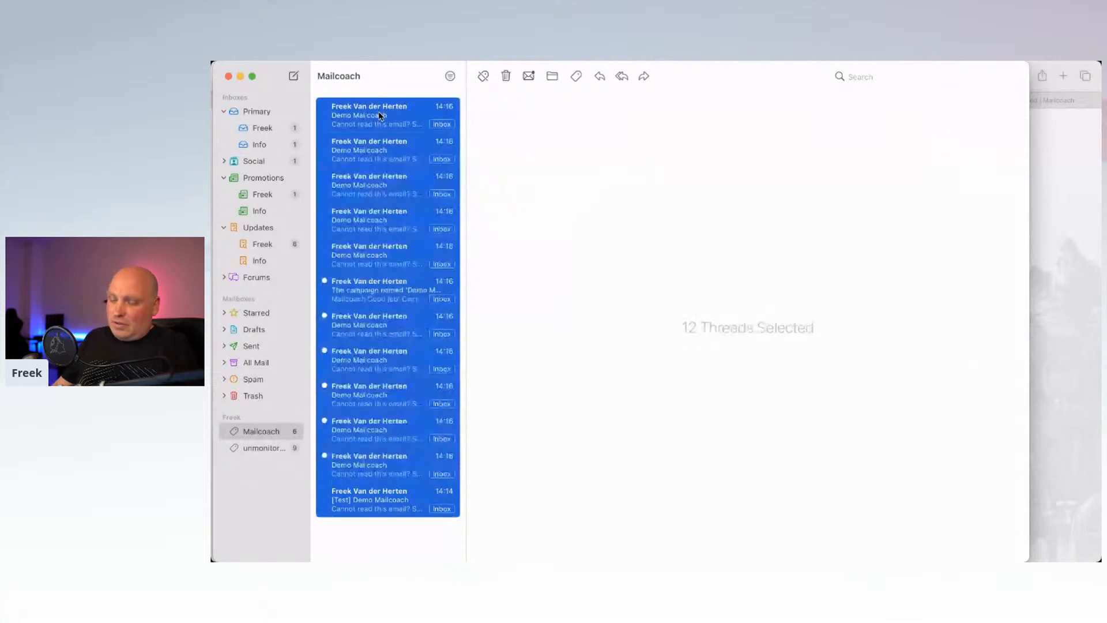
key("BackSpace")
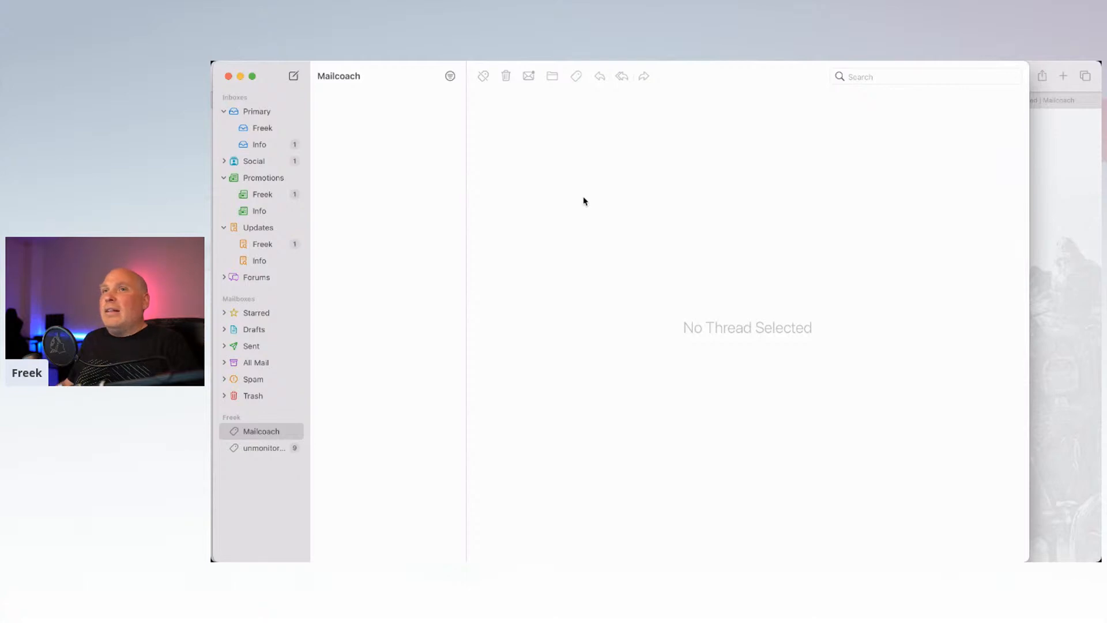
Step: Tile Mimestream on the left half of the screen and Safari on the right
key("ctrl+alt+Left")
left_click(729, 172)
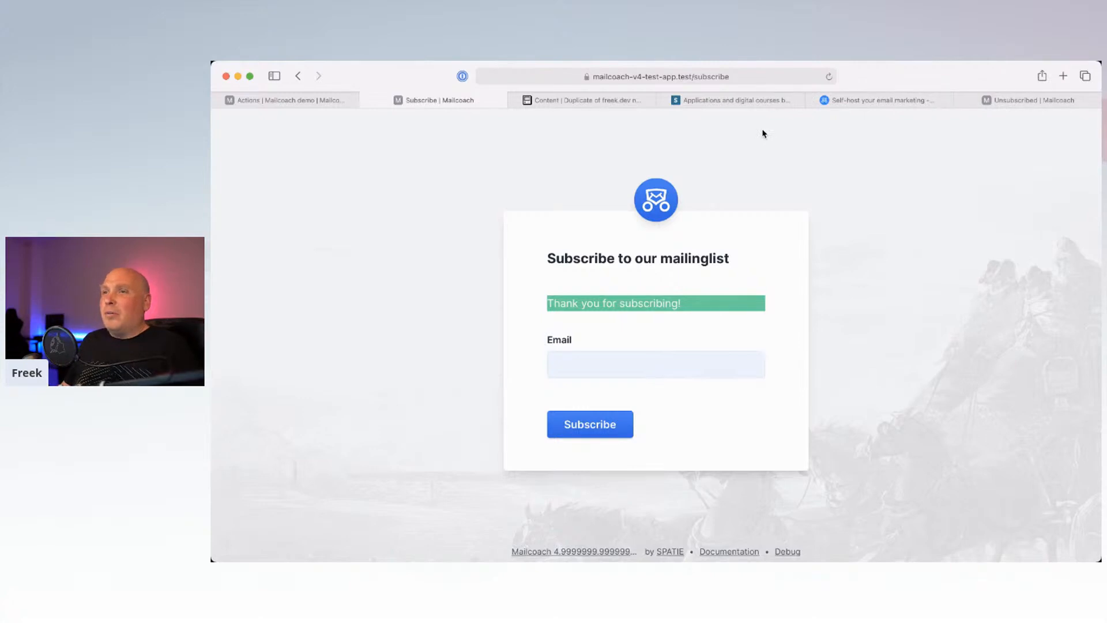
key("ctrl+alt+Right")
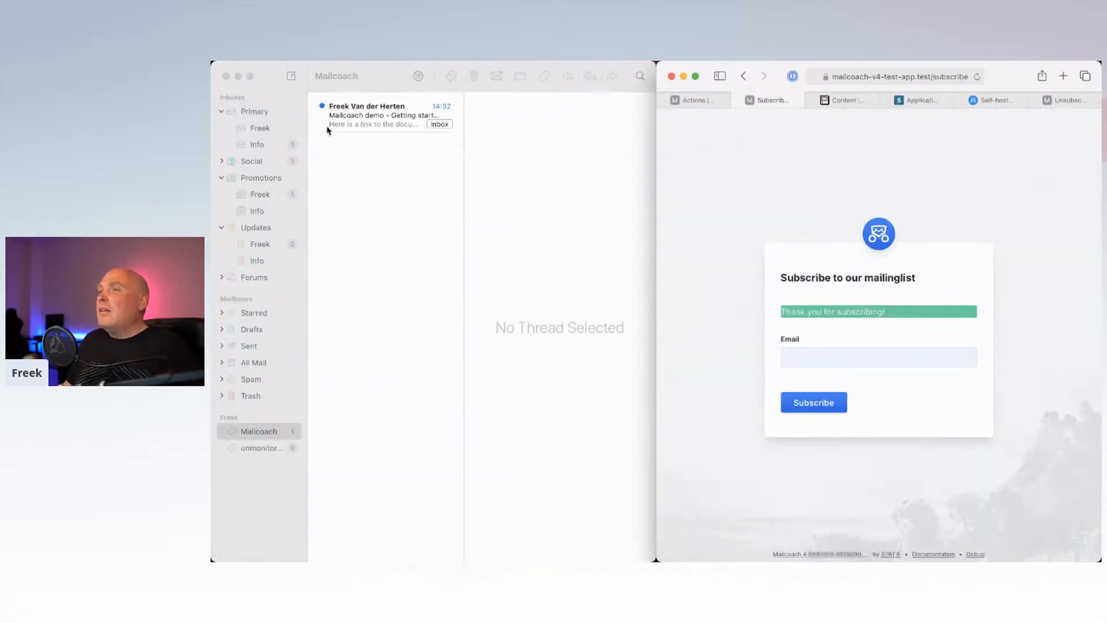
Step: Open the Getting started with Mailcoach email, follow its documentation link, then close the docs tab
left_click(380, 115)
left_click(380, 115)
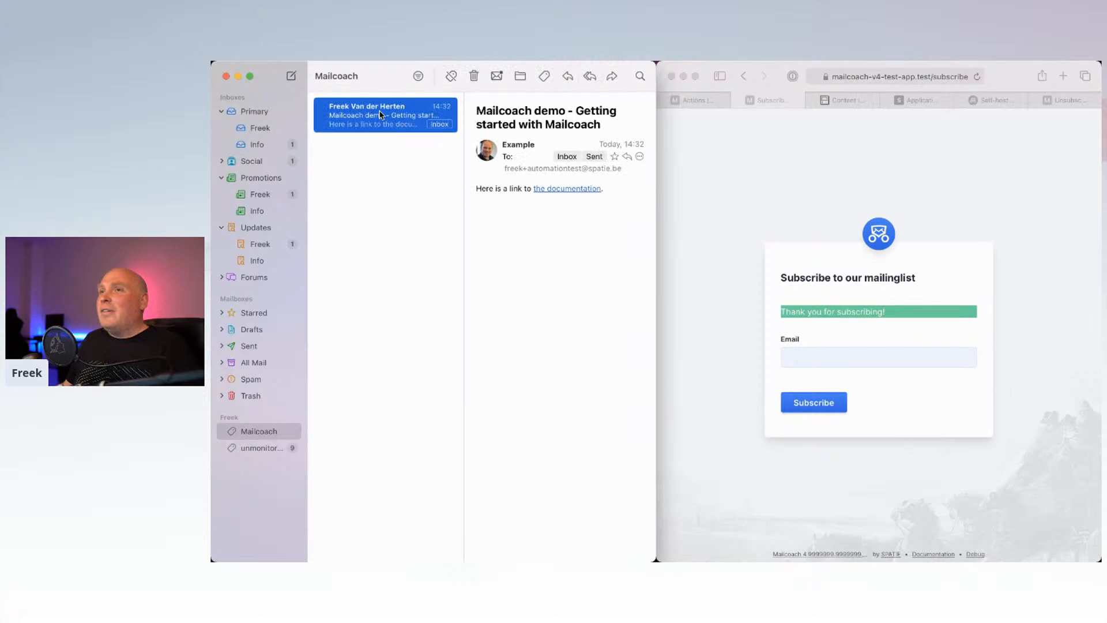
left_click(549, 189)
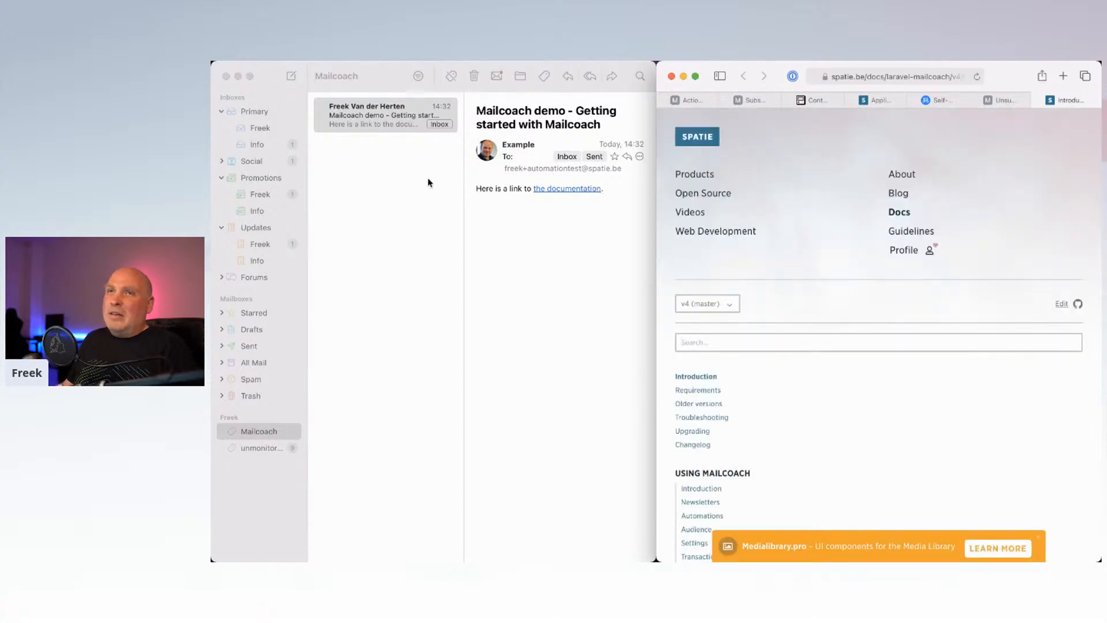
left_click(1038, 100)
Step: Start a new browser tab with the address freek.dev/mailcoach/campaigns
left_click(922, 78)
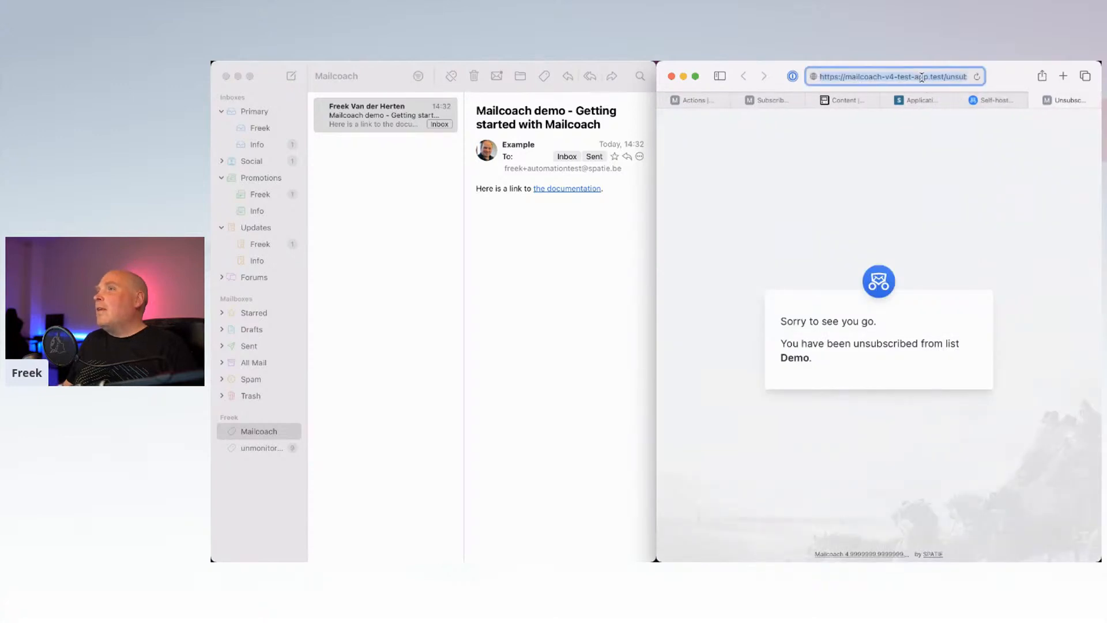
key("super+t")
type("freek.dev/mailcoach/campaigns")
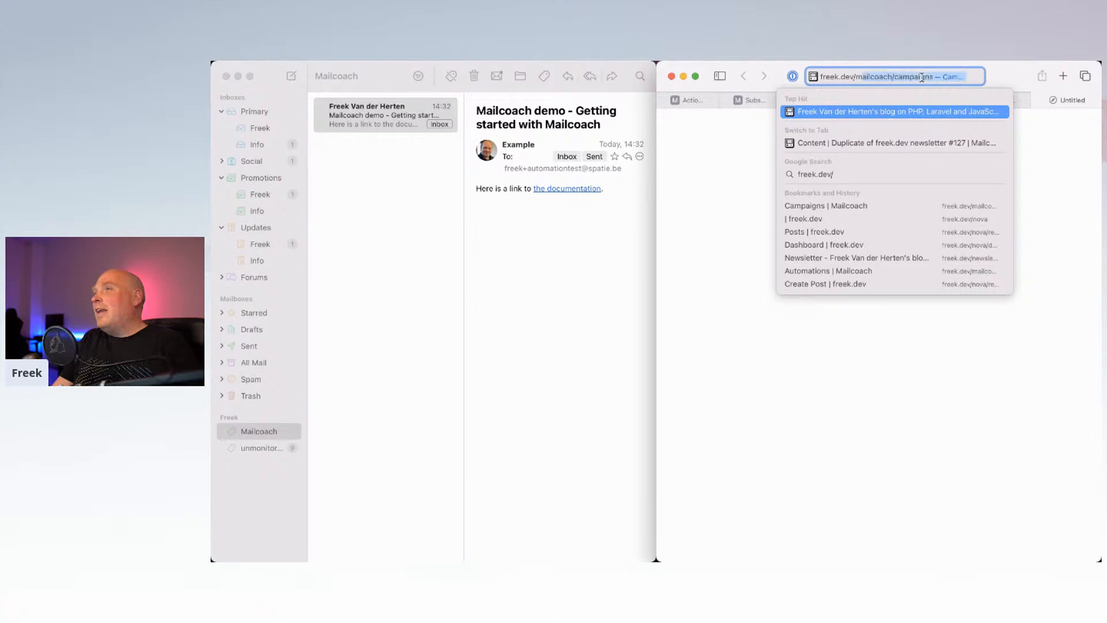
Step: Load the freek.dev Mailcoach campaigns page full-screen and open the Drip demo automation's actions
key("Return")
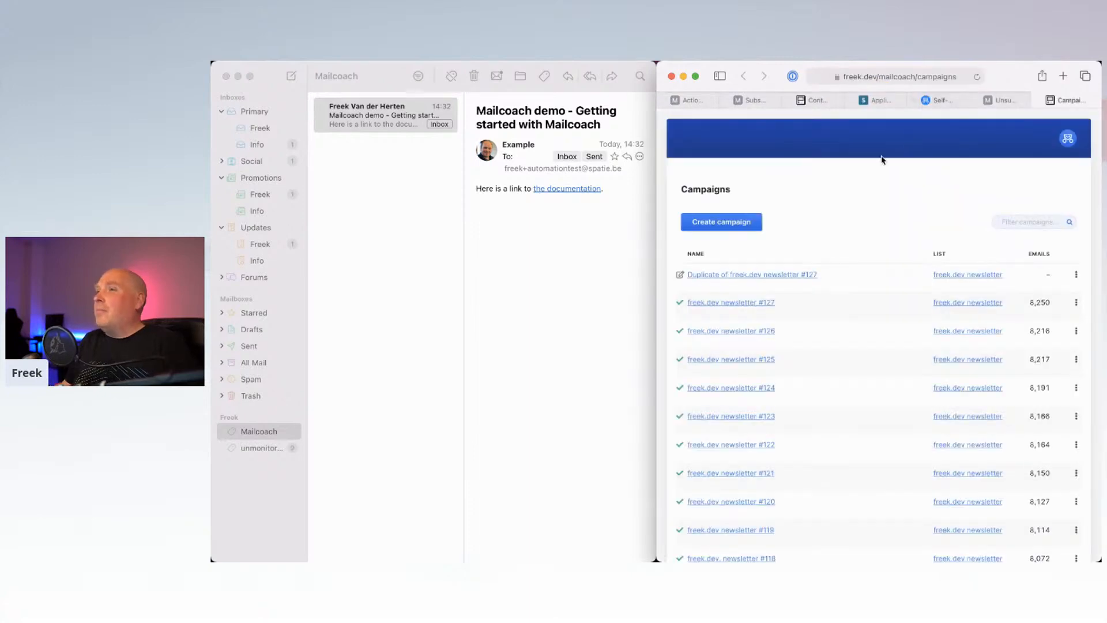
key("ctrl+alt+Return")
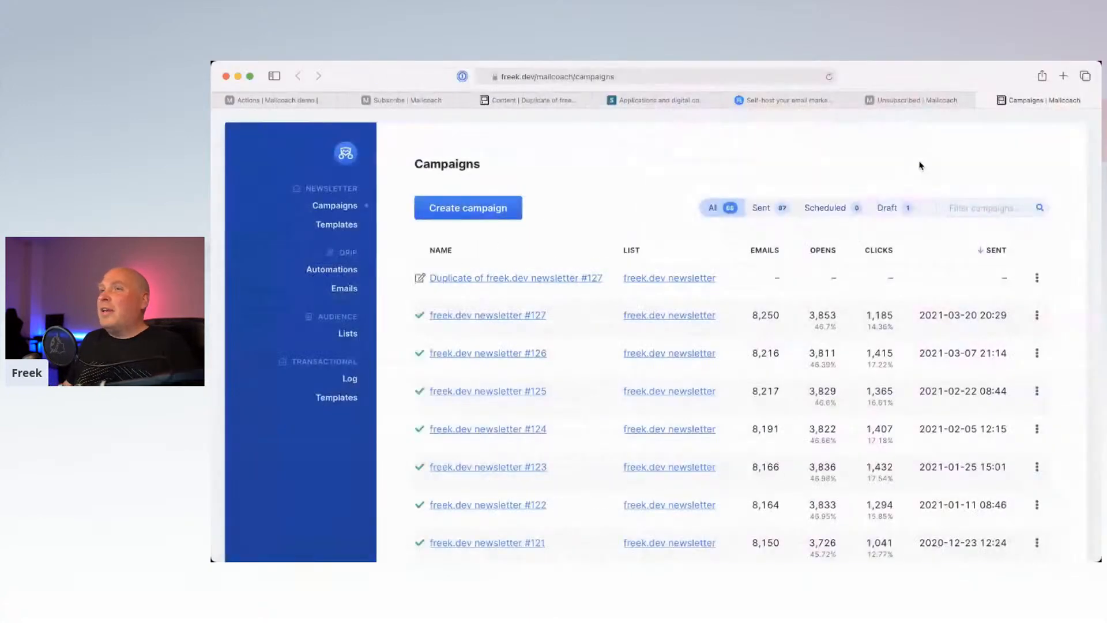
left_click(332, 269)
left_click(445, 280)
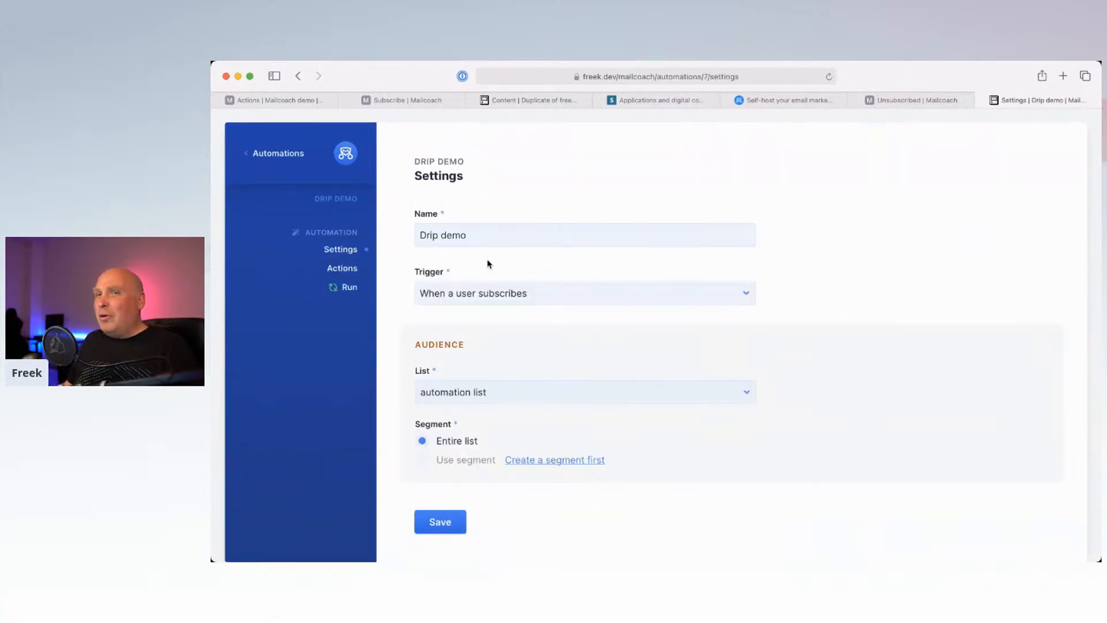
left_click(344, 269)
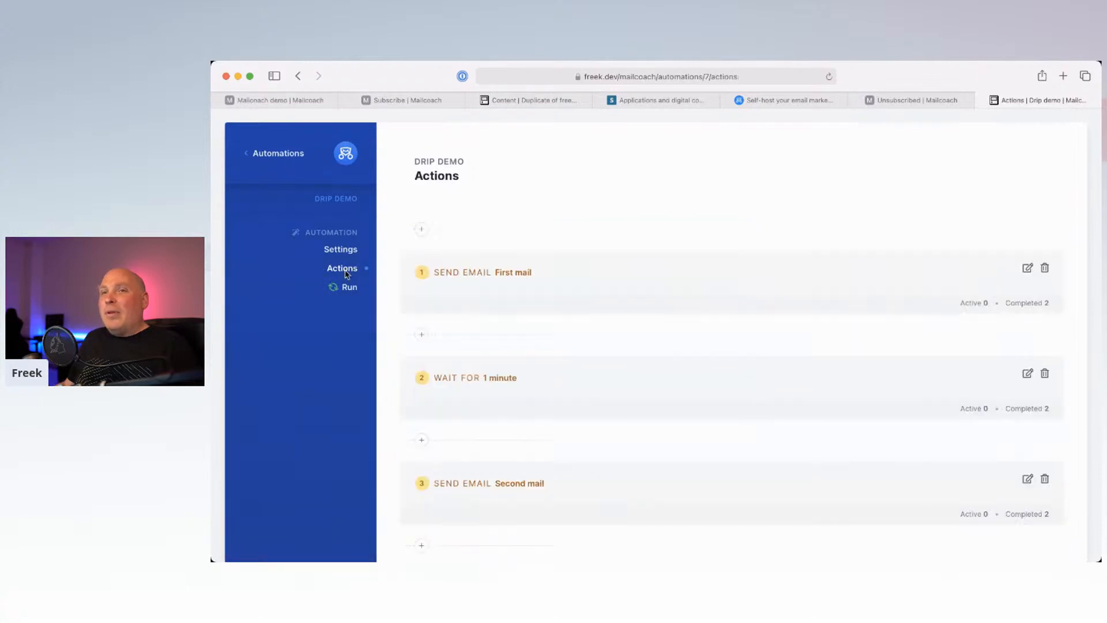
Step: Review the Drip demo automation's settings and scroll through all its action steps
scroll(589, 316, "down", 3)
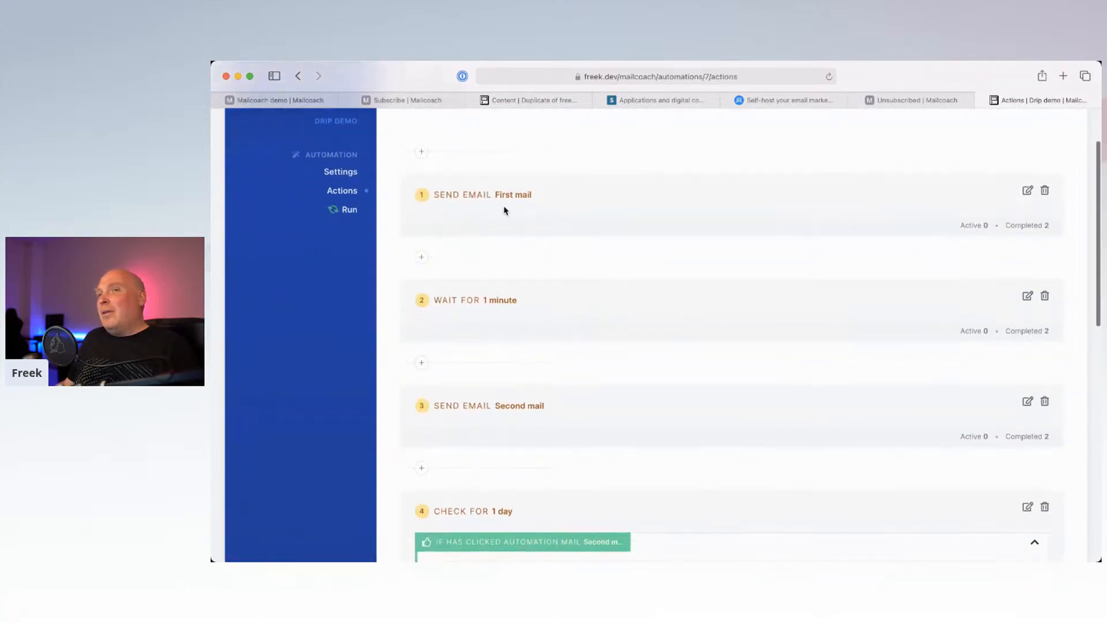
scroll(494, 213, "up", 2)
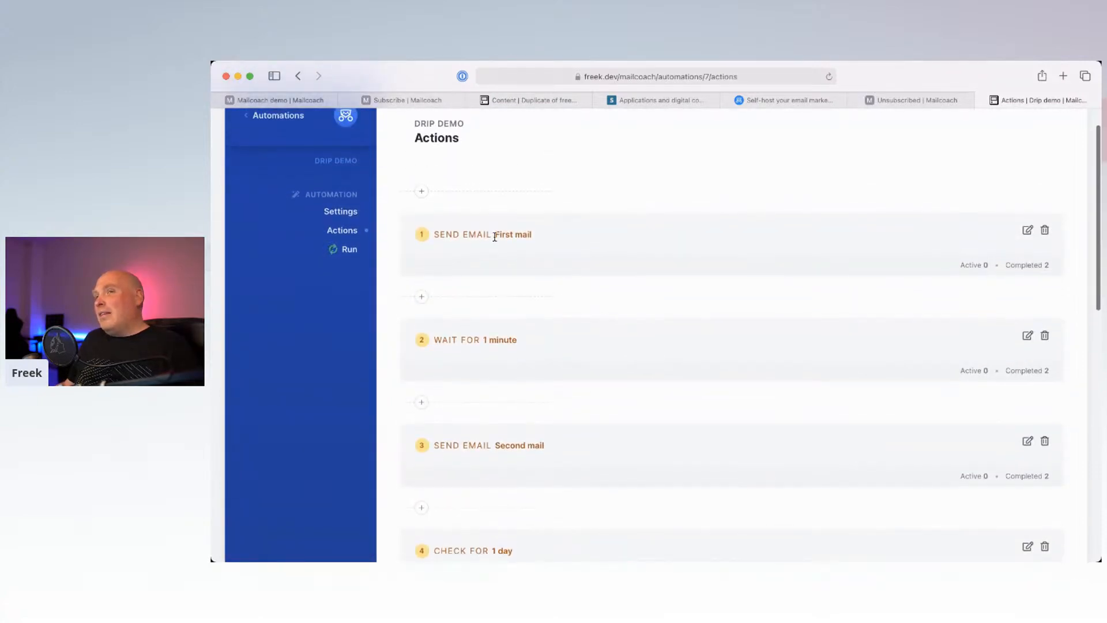
left_click(347, 212)
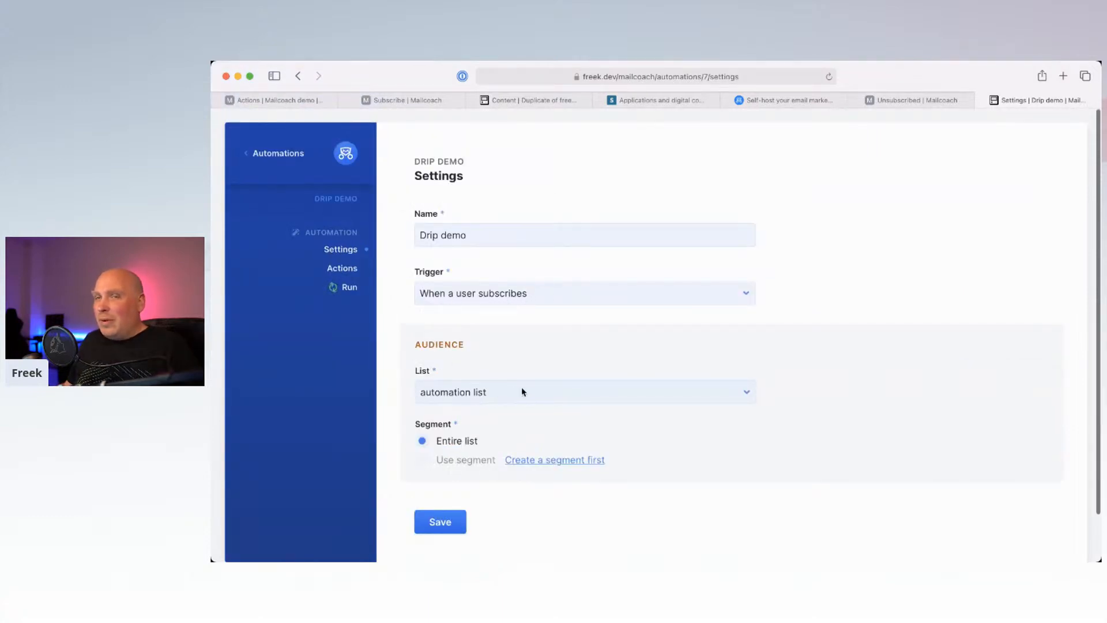
left_click(351, 273)
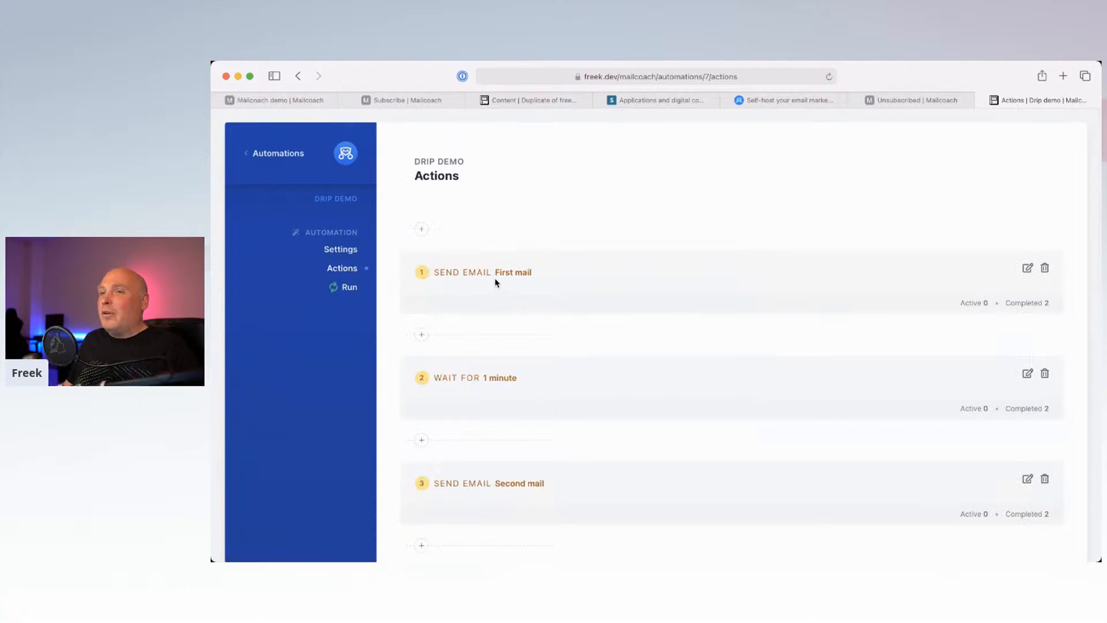
scroll(536, 324, "down", 2)
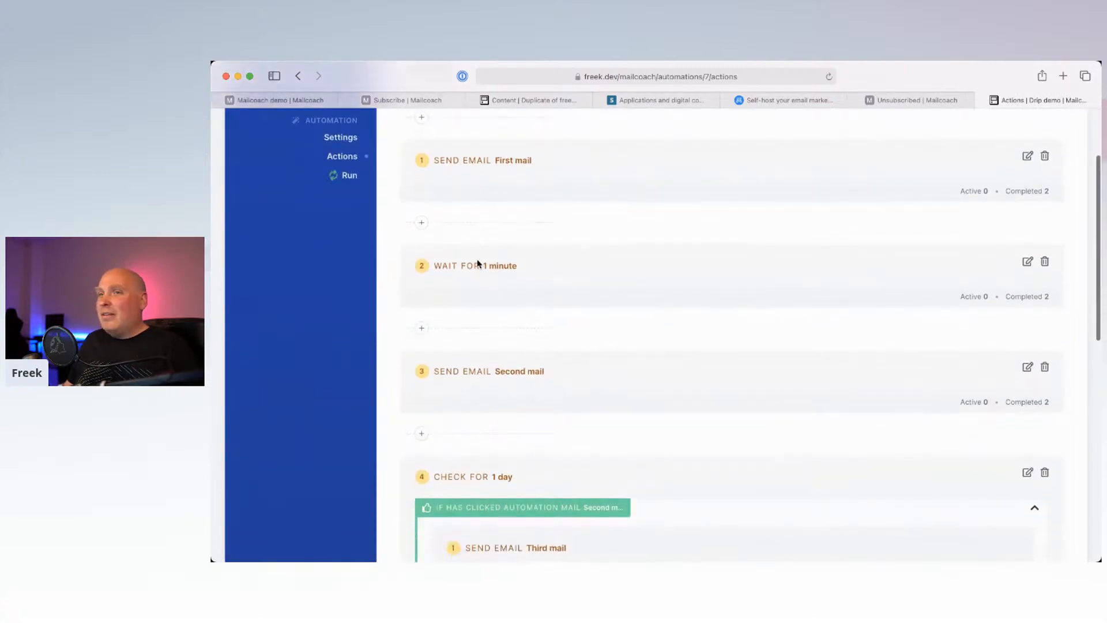
scroll(501, 346, "down", 3)
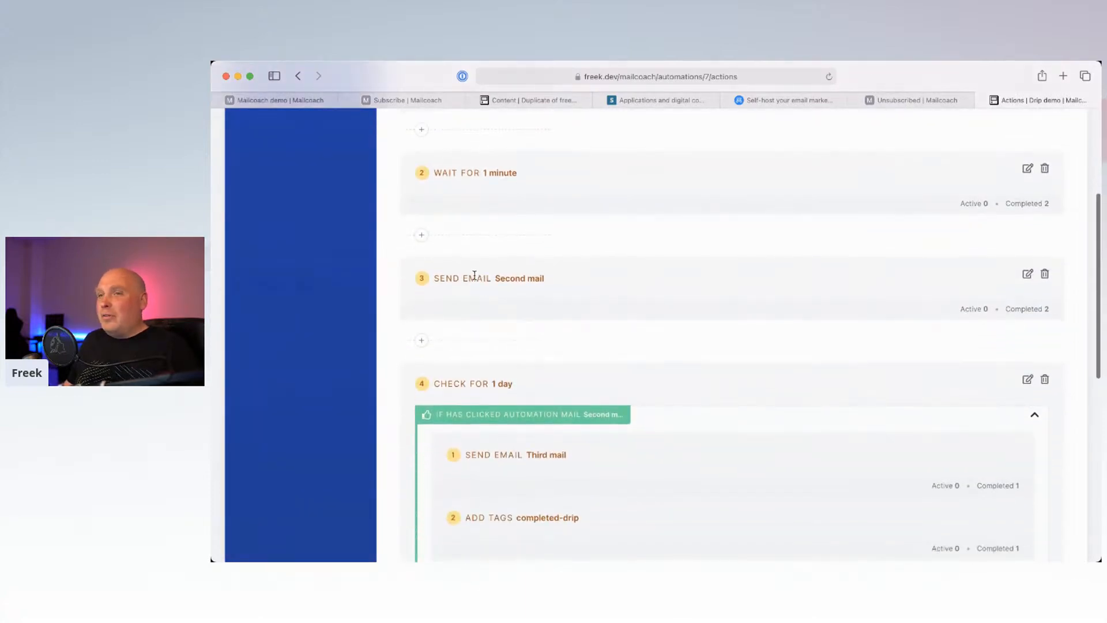
scroll(524, 346, "down", 2)
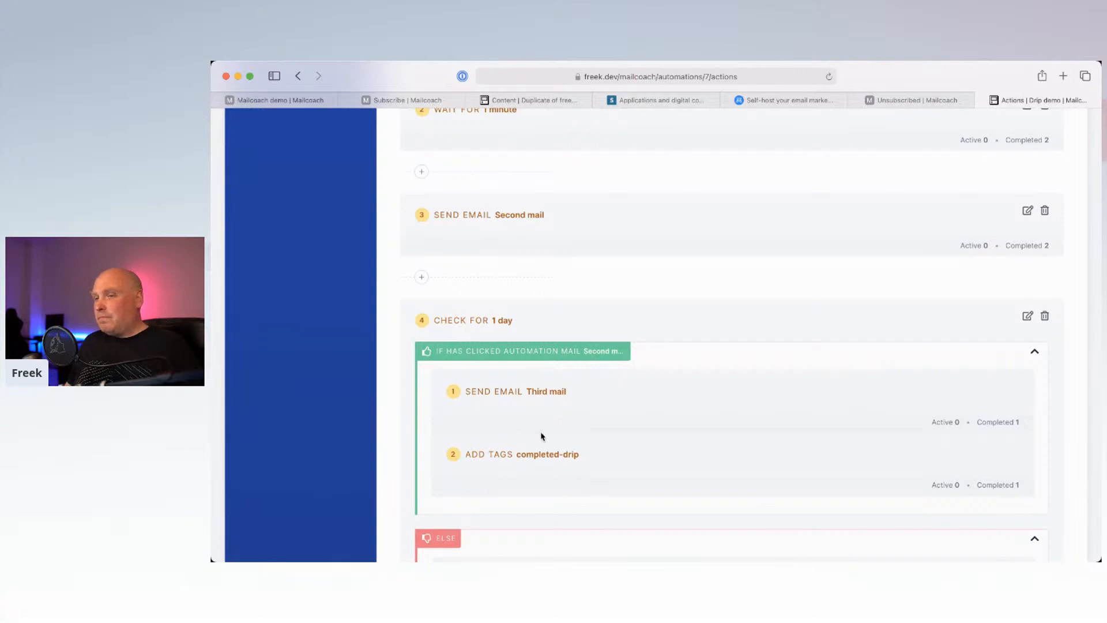
scroll(526, 191, "up", 5)
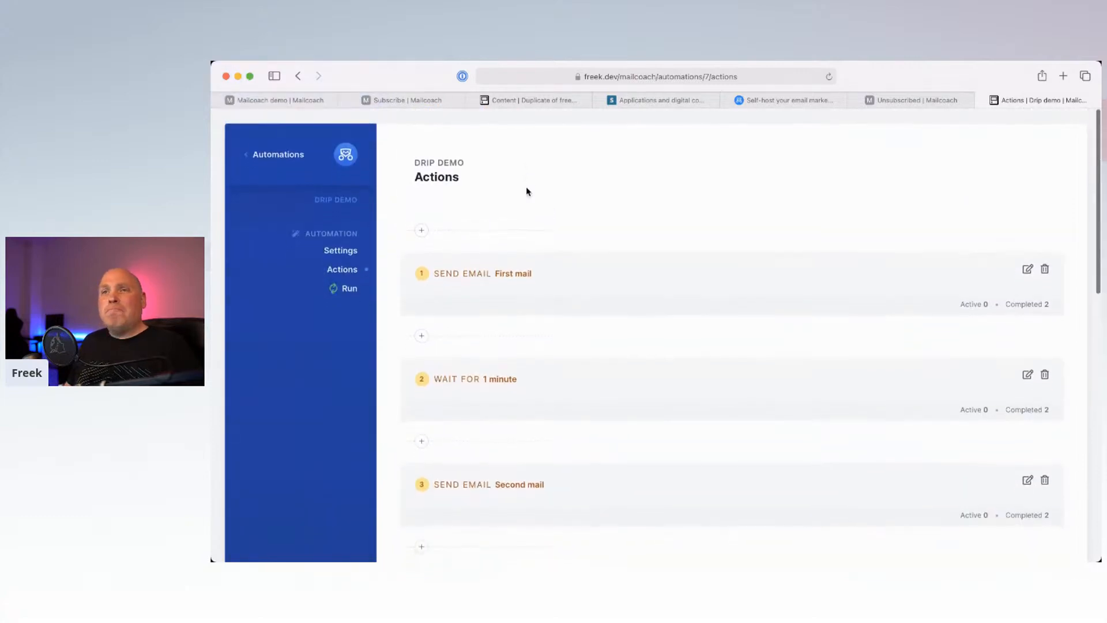
Step: Check the Drip demo's every-minute run interval, then return to its action steps
left_click(348, 287)
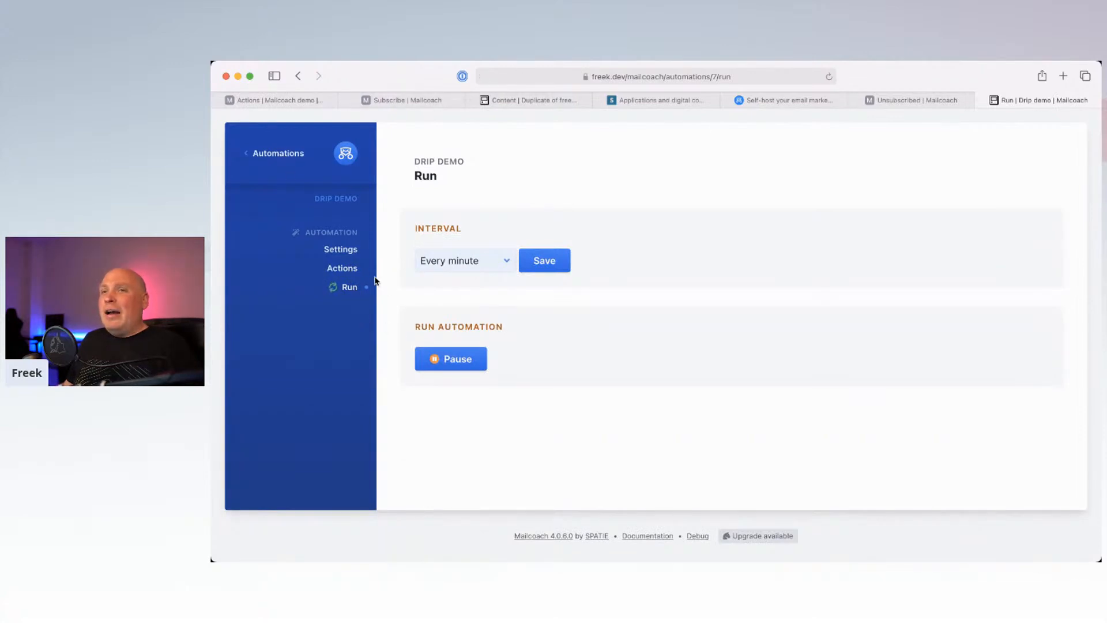
left_click(347, 268)
scroll(536, 437, "down", 5)
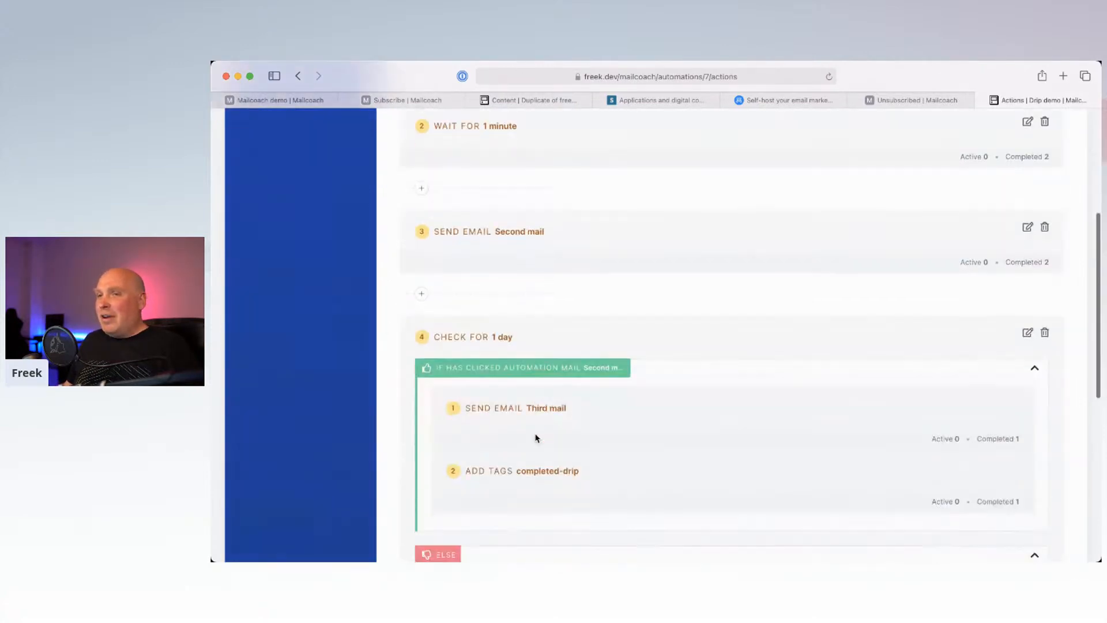
scroll(537, 437, "up", 5)
left_click(624, 80)
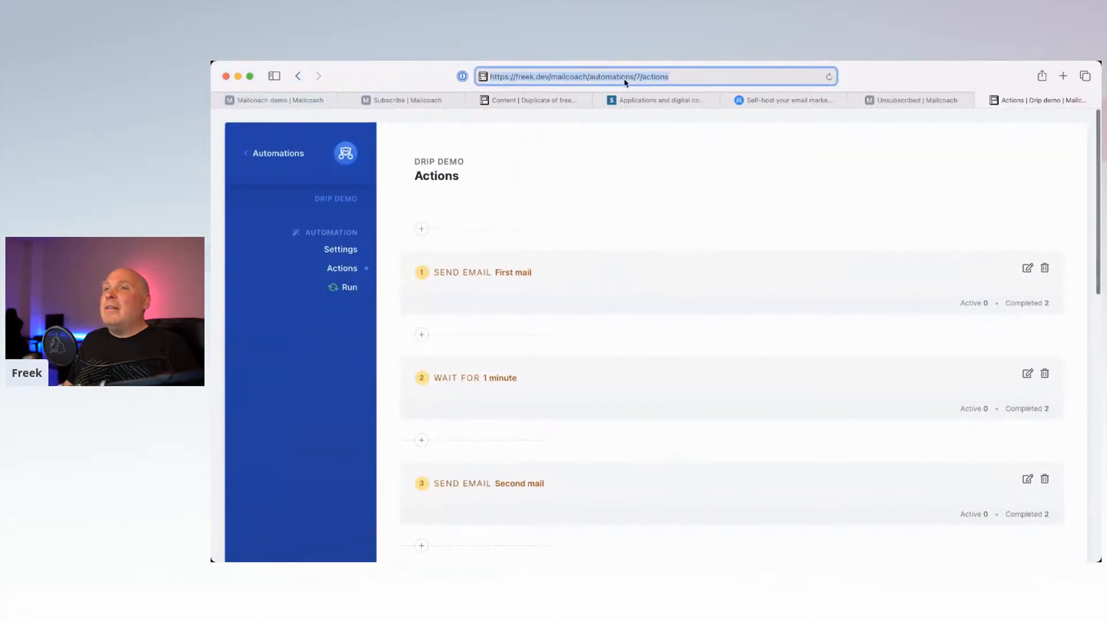
Step: Load freek.dev/automation, the page inviting visitors to enter their email to test the demo
key("super+t")
type("freek.dev/automation")
key("Return")
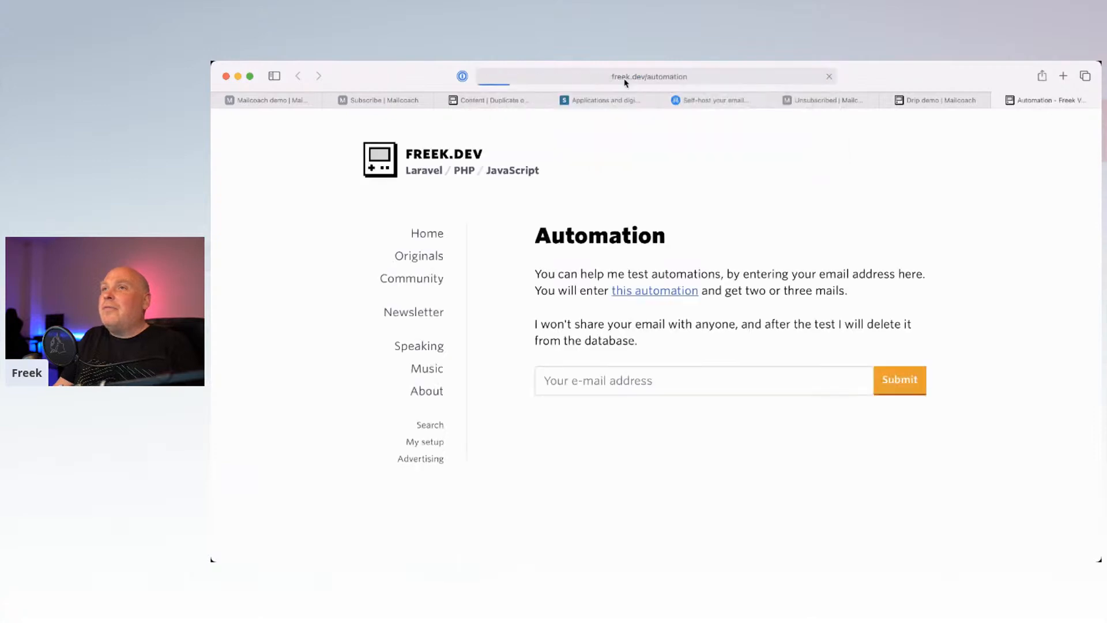
left_click_drag(624, 269, 559, 256)
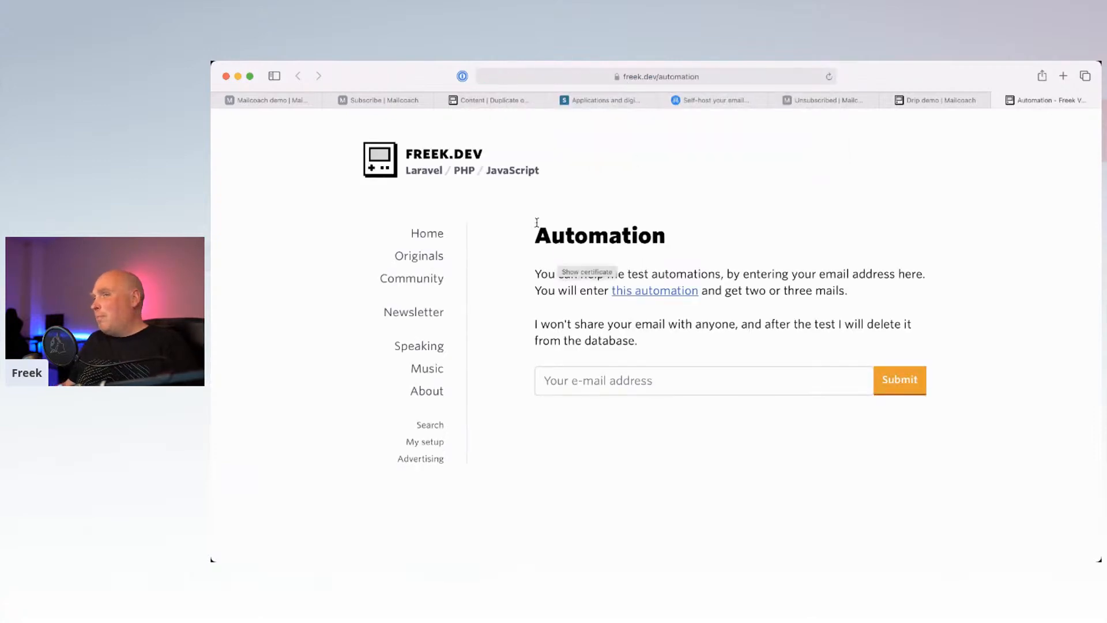
left_click(586, 198)
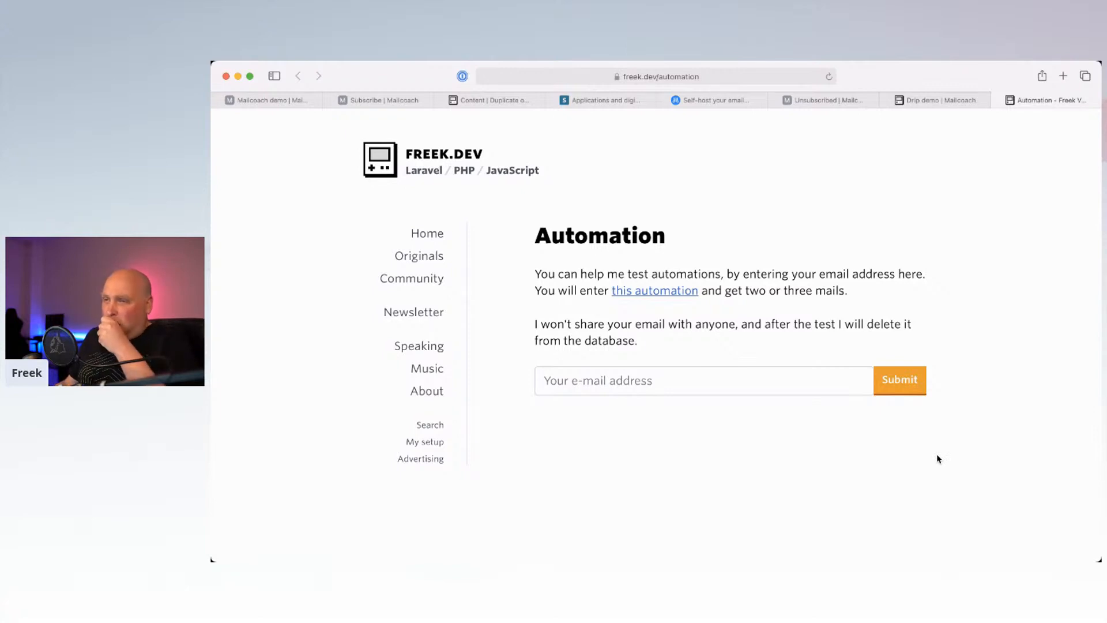
left_click(668, 80)
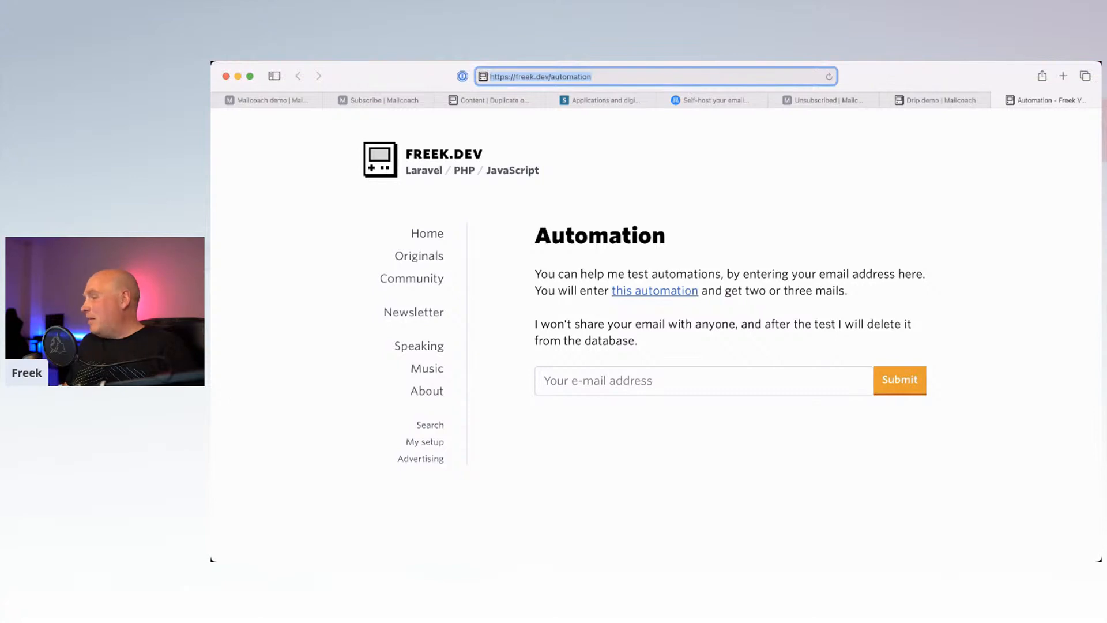
key("super+Tab")
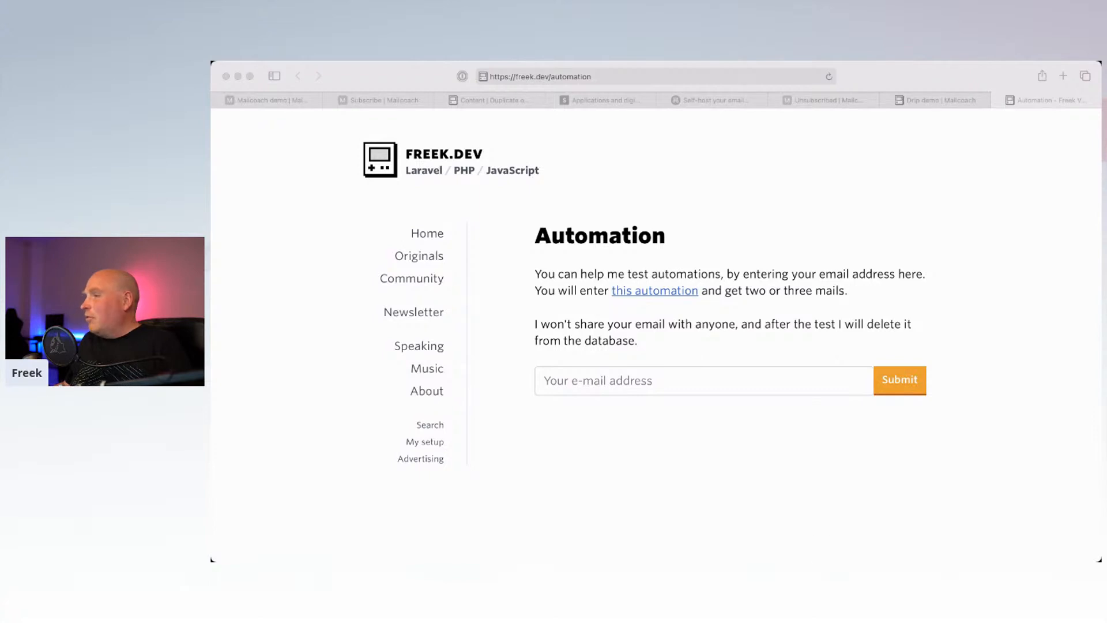
left_click(737, 209)
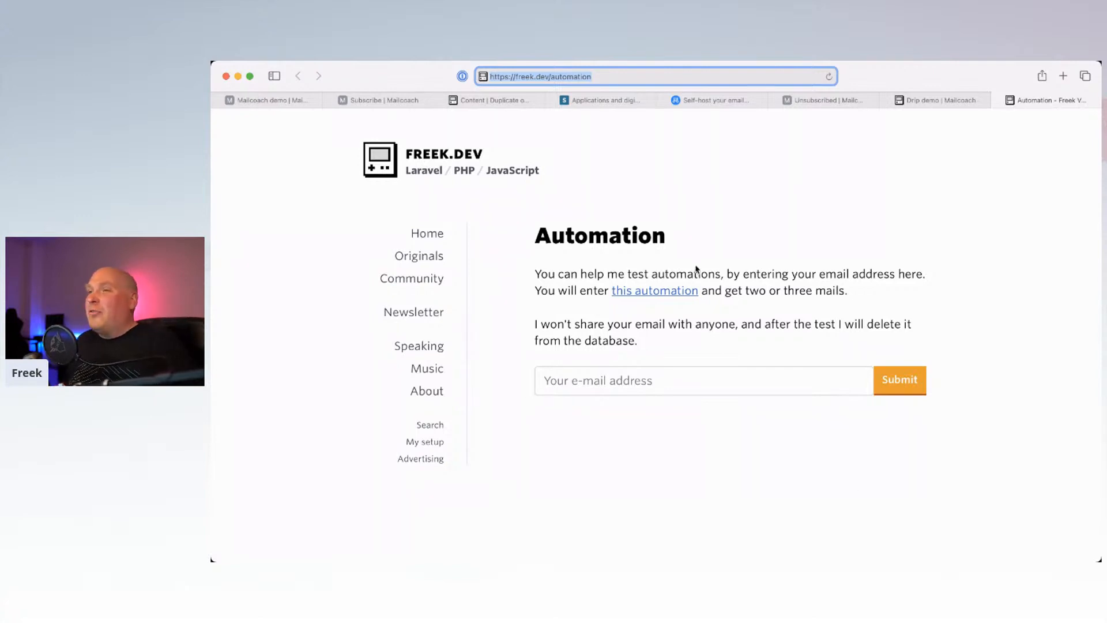
left_click(724, 264)
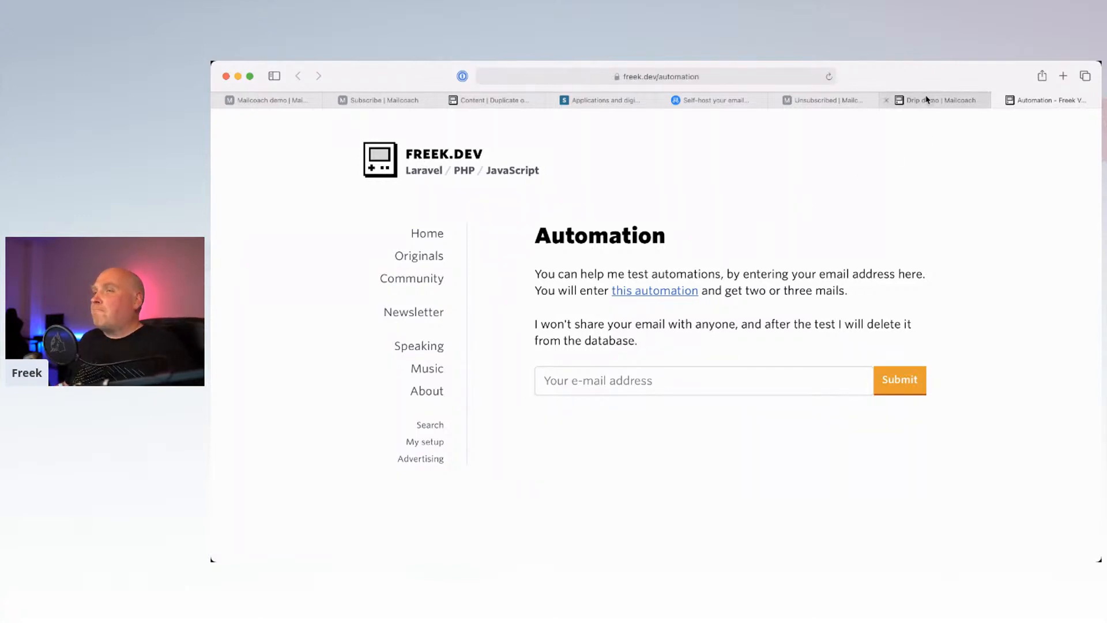
Step: Read the newly arrived Extra Mailcoach tips email in Mimestream, then return to Safari
mouse_move(927, 99)
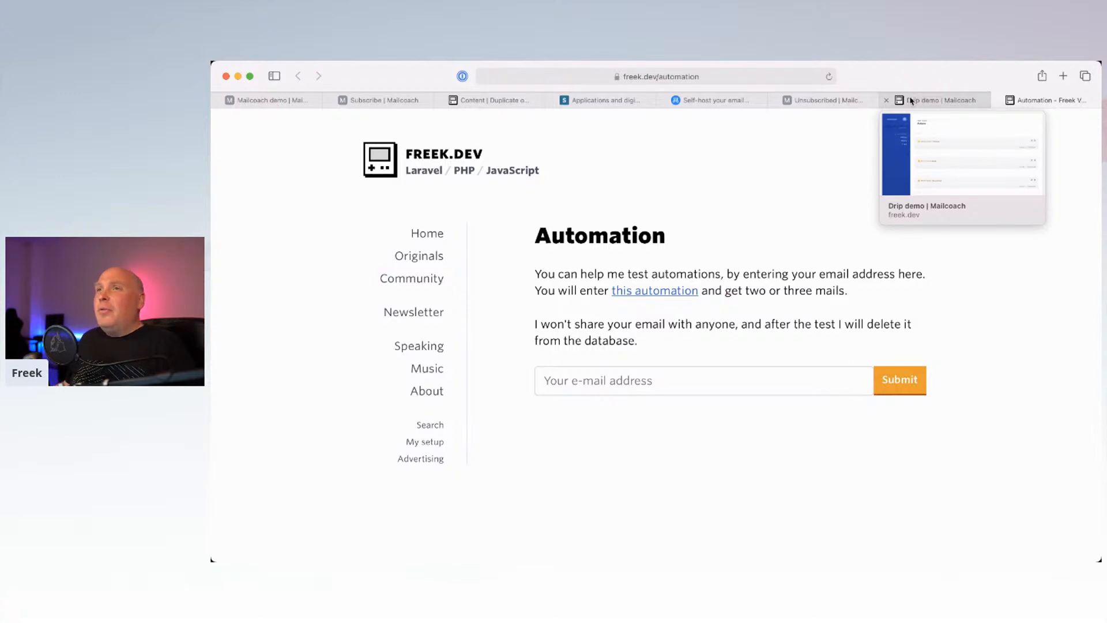
mouse_move(637, 558)
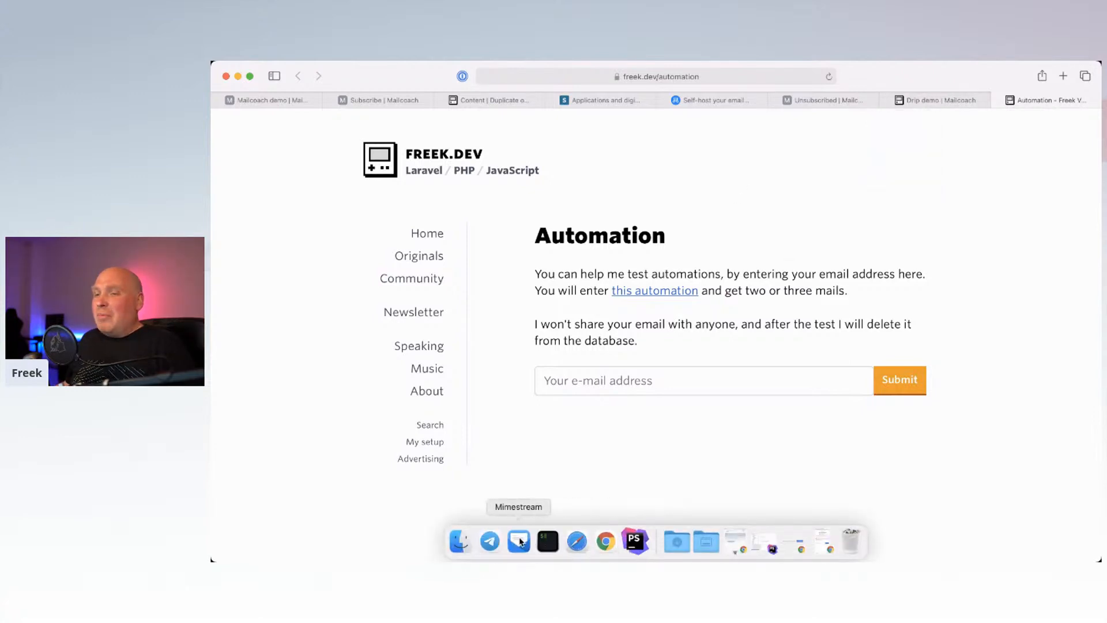
left_click(520, 542)
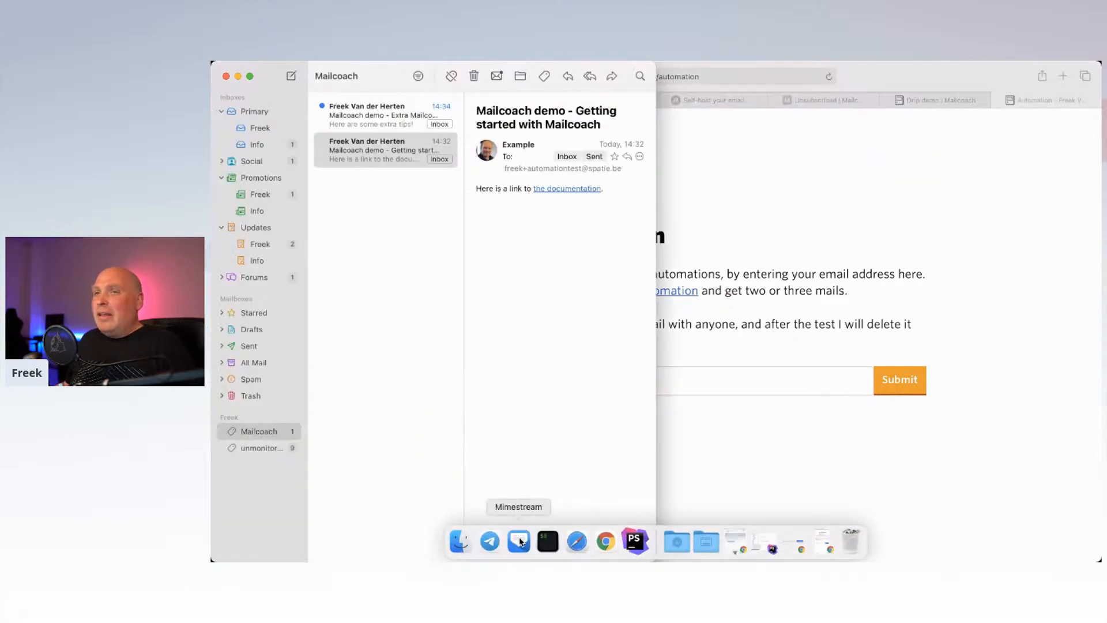
left_click(394, 114)
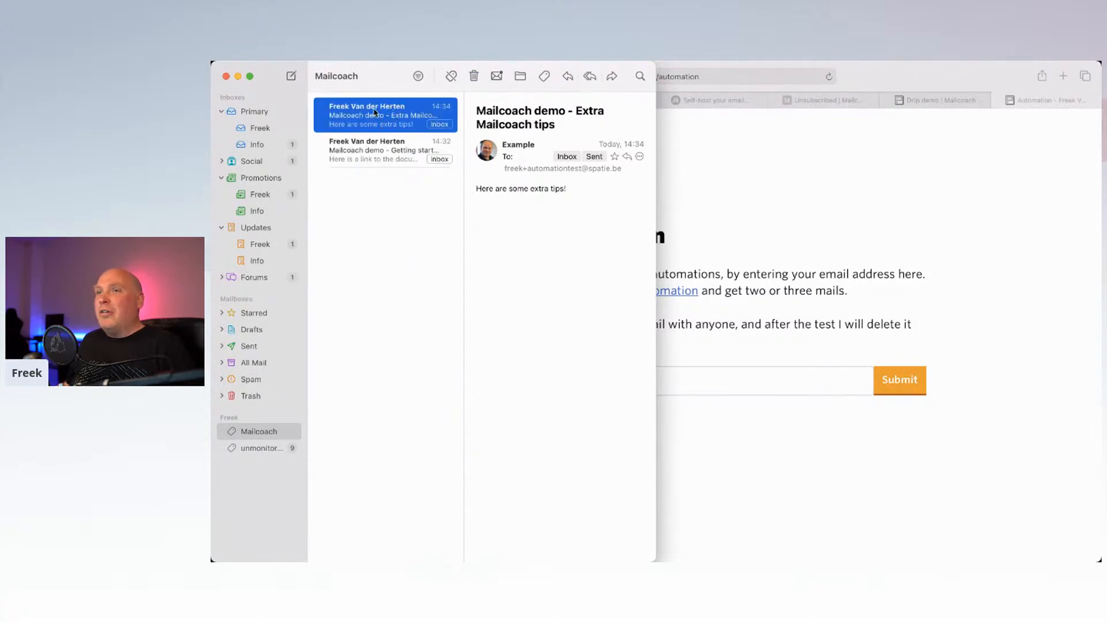
left_click(848, 174)
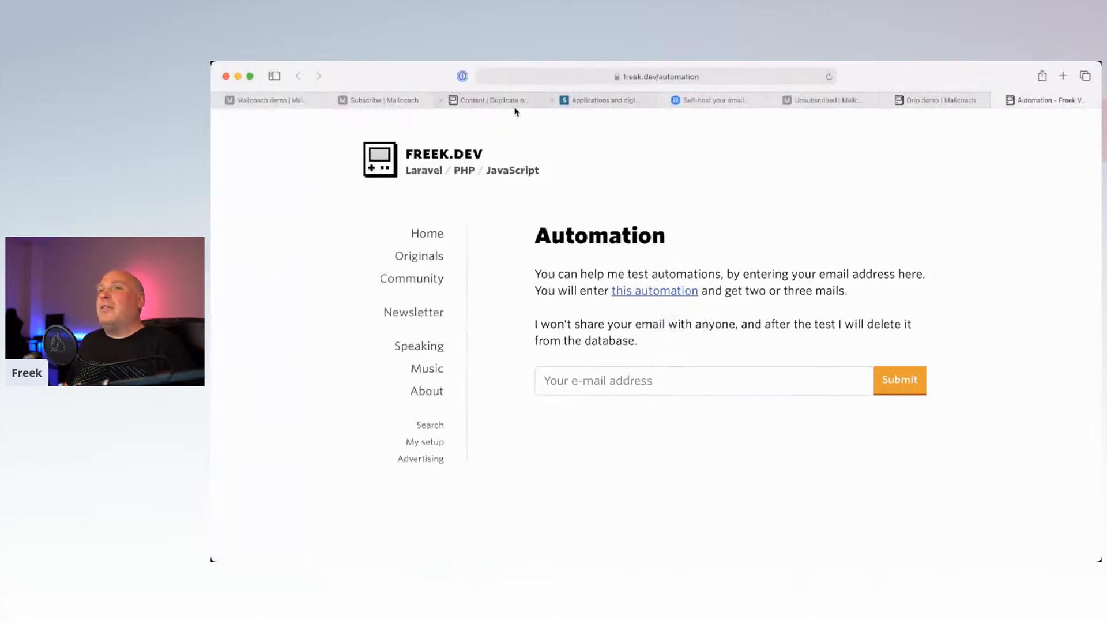
left_click(386, 100)
Step: Confirm Getting started with Mailcoach shows 1 open and 1 click at 100%, then return to the emails list
left_click(286, 99)
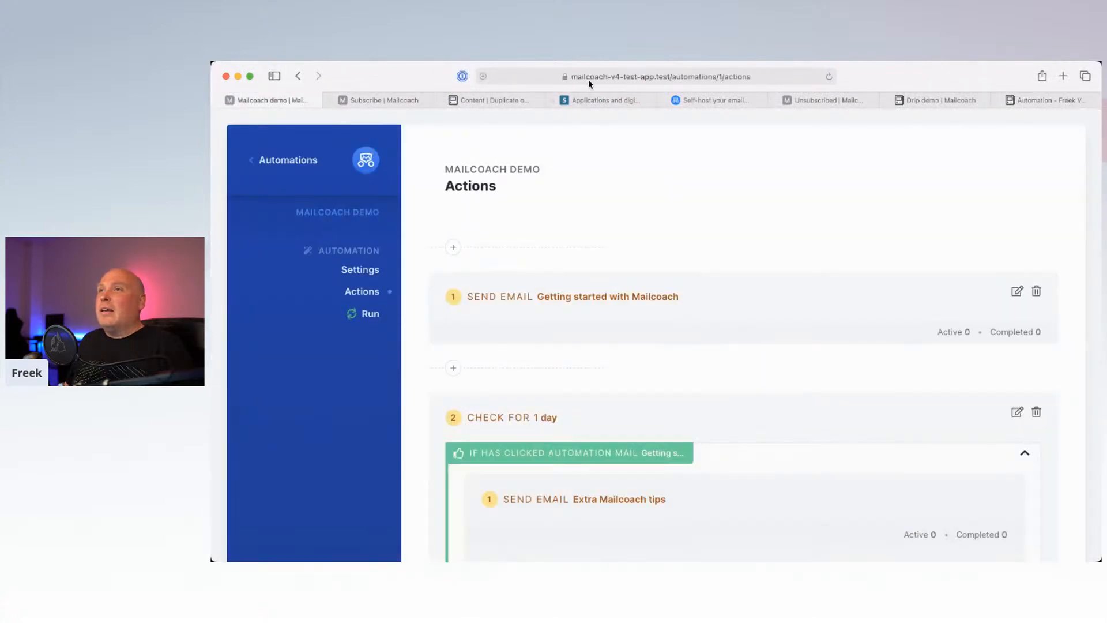
scroll(618, 277, "down", 3)
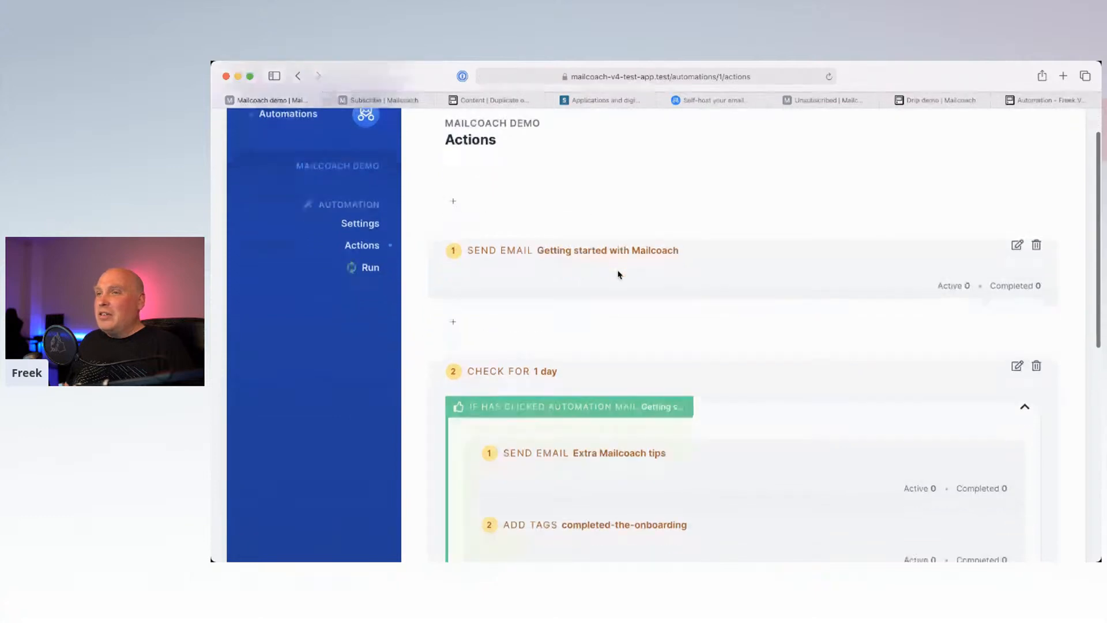
scroll(632, 223, "down", 2)
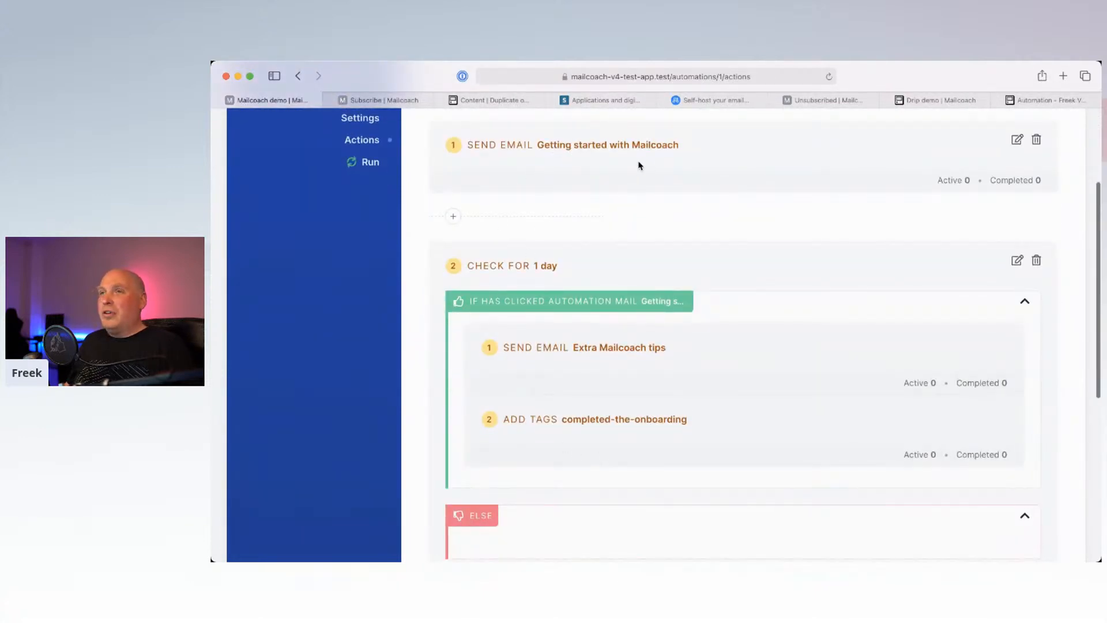
scroll(454, 180, "up", 4)
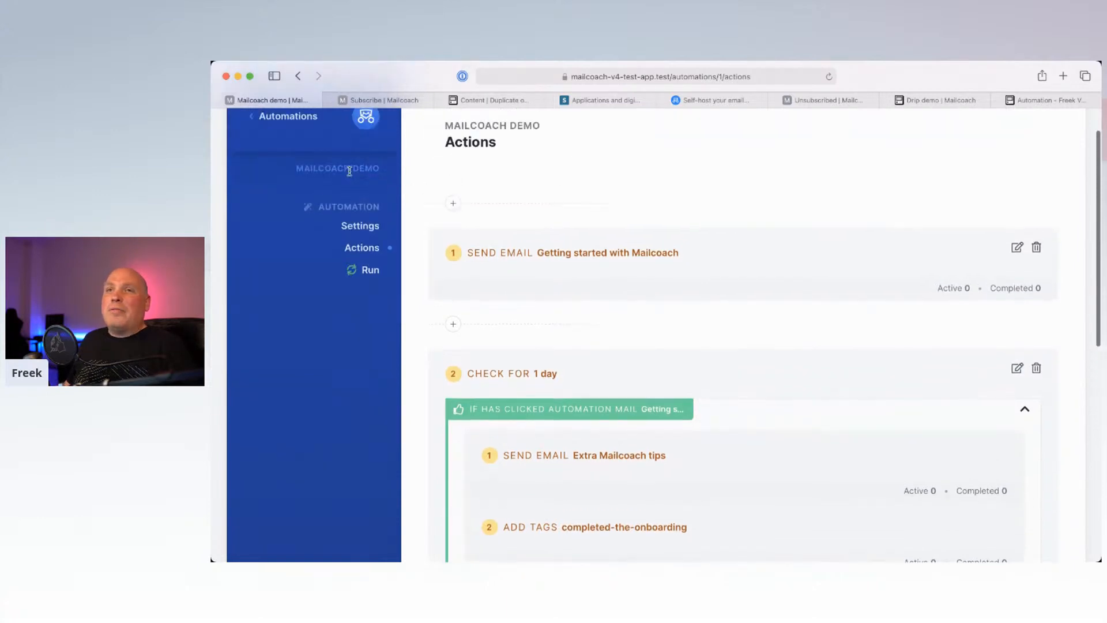
left_click(289, 120)
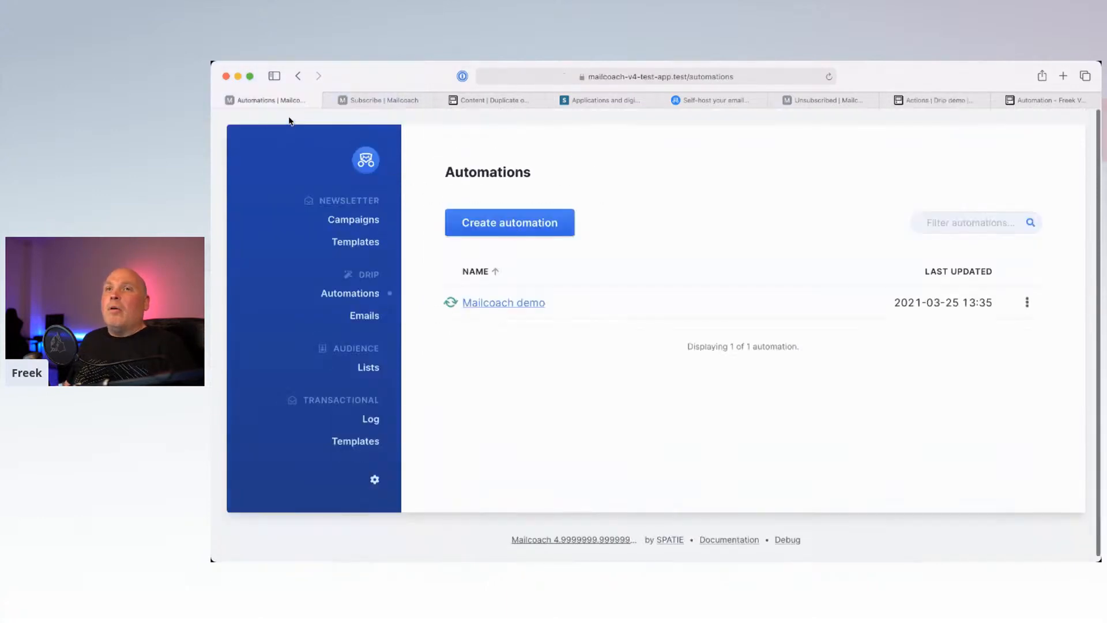
left_click(365, 320)
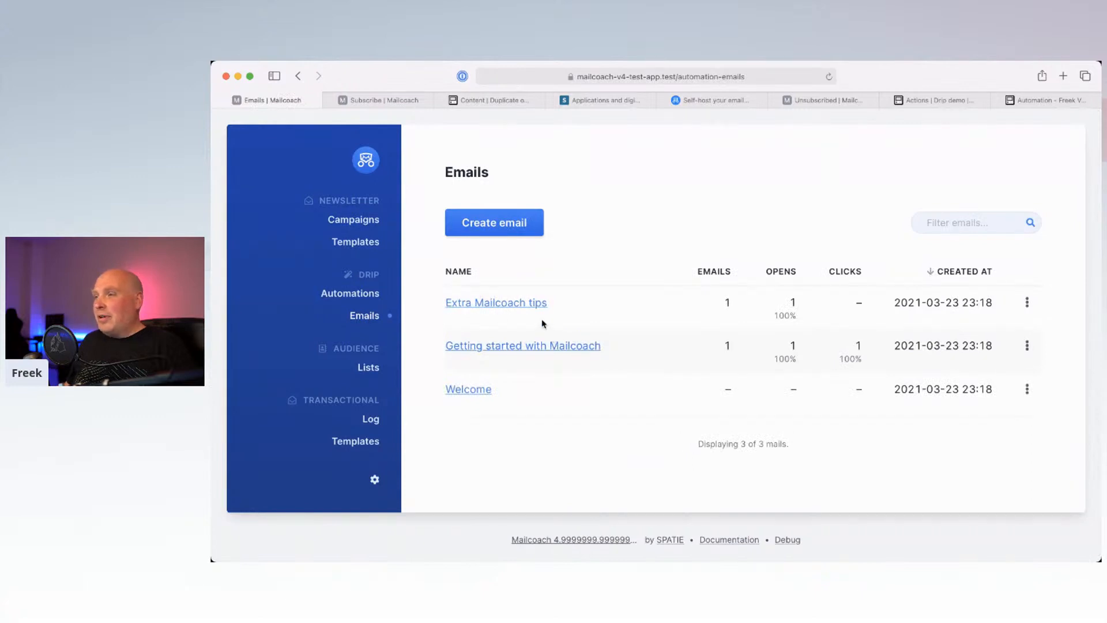
left_click(513, 346)
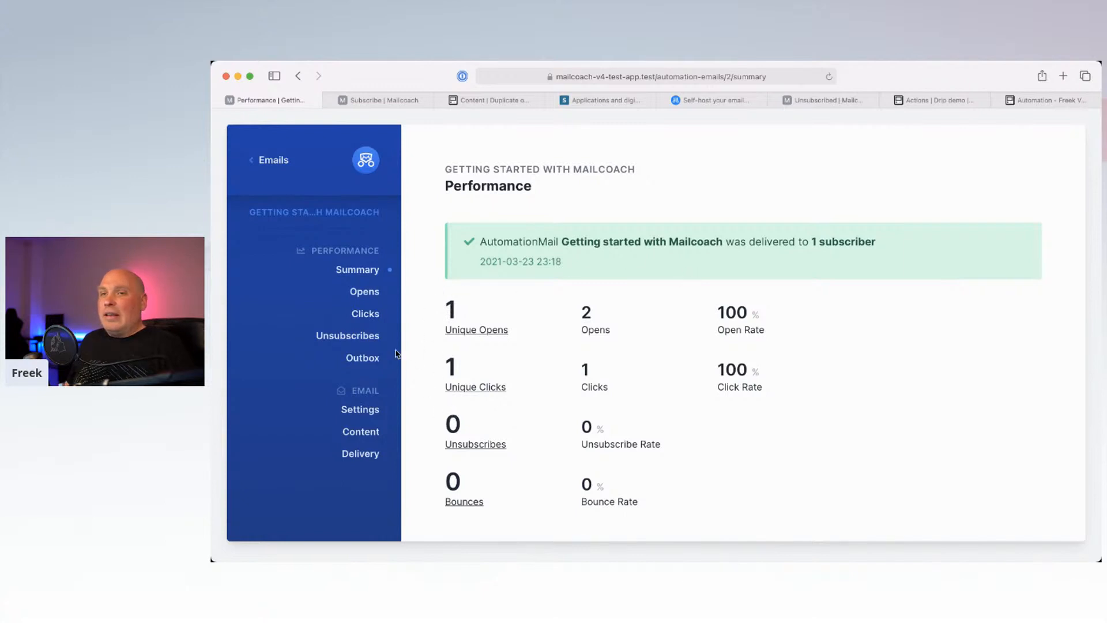
left_click(366, 316)
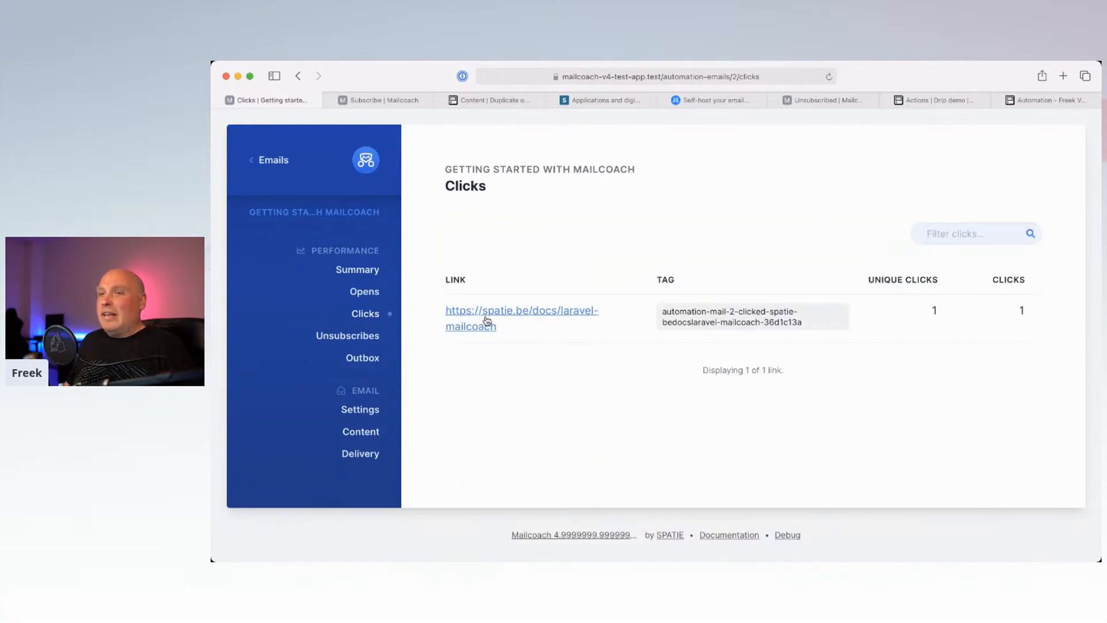
left_click(272, 162)
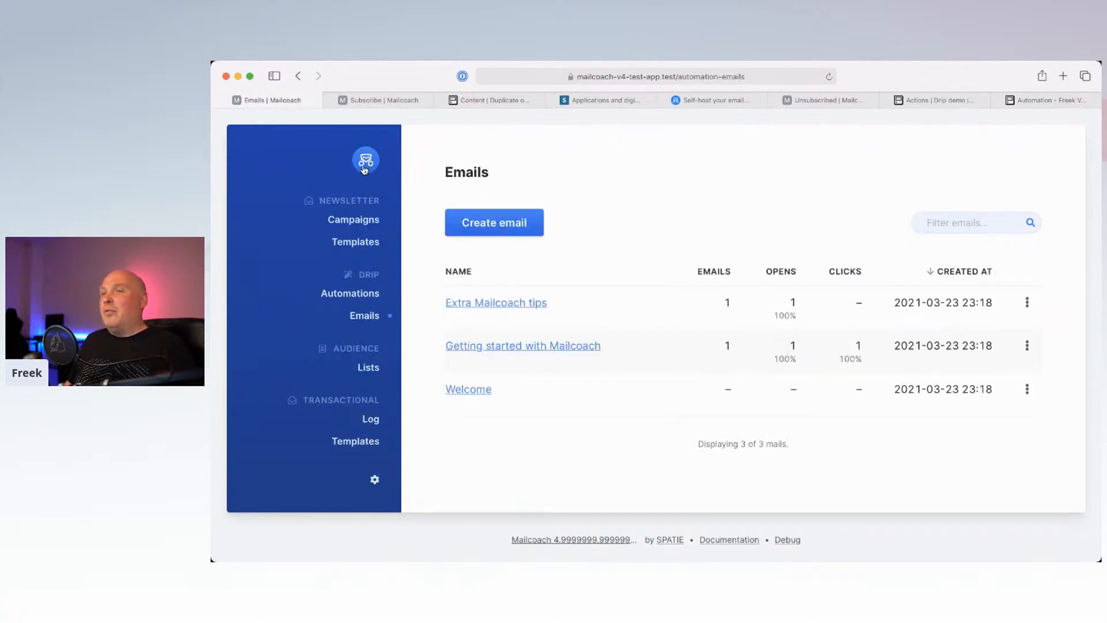
left_click(364, 297)
left_click(505, 303)
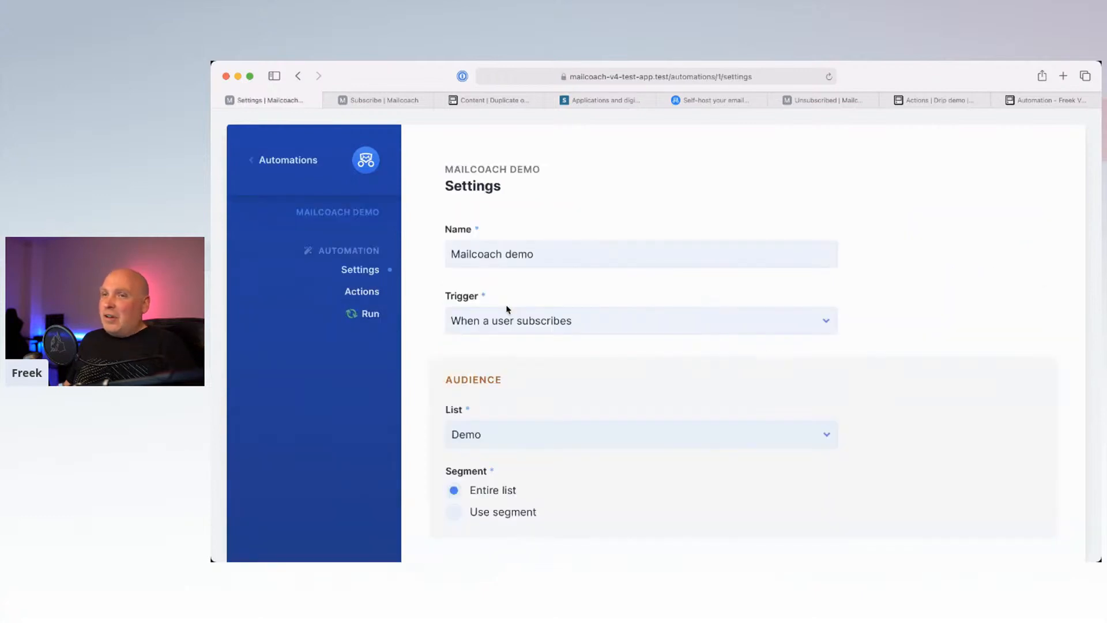
left_click(378, 292)
scroll(440, 294, "down", 10)
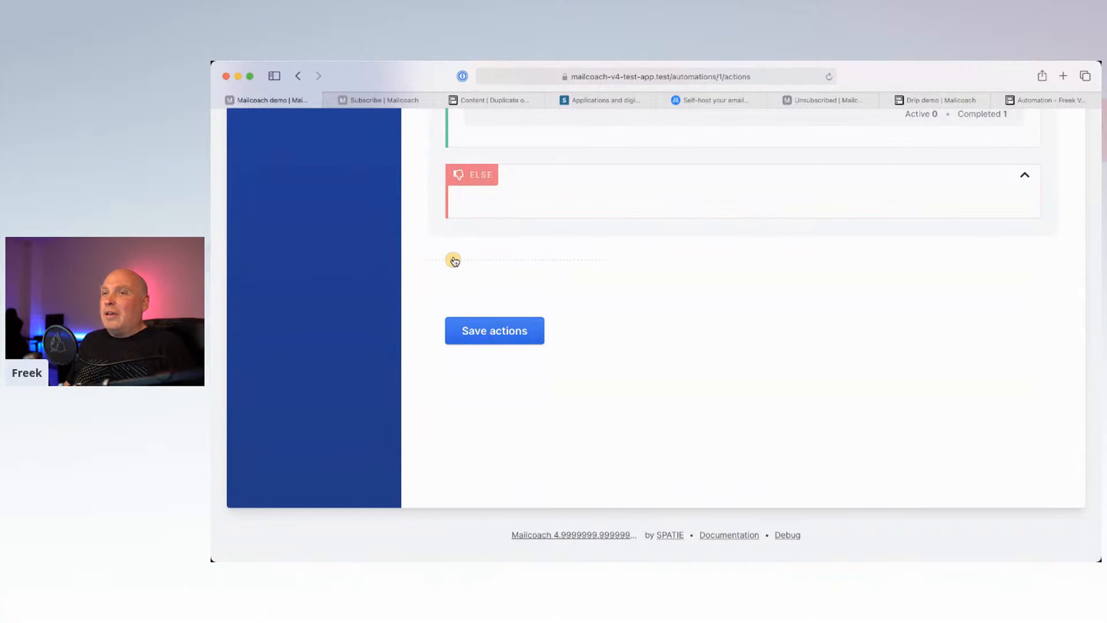
left_click(453, 258)
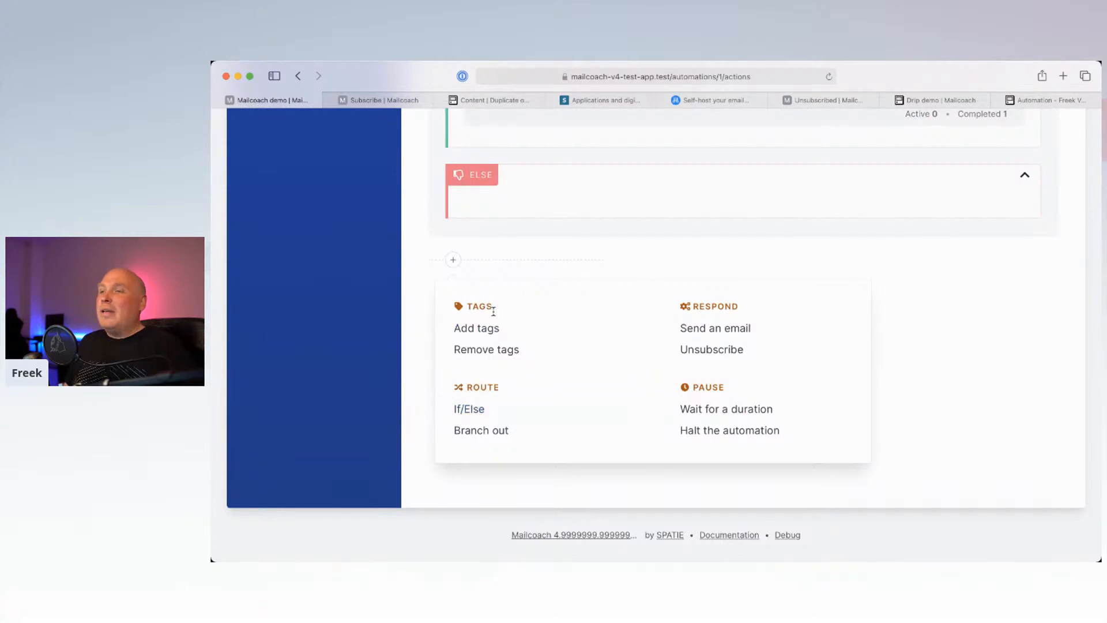
left_click(756, 262)
scroll(757, 263, "up", 1)
scroll(756, 262, "up", 8)
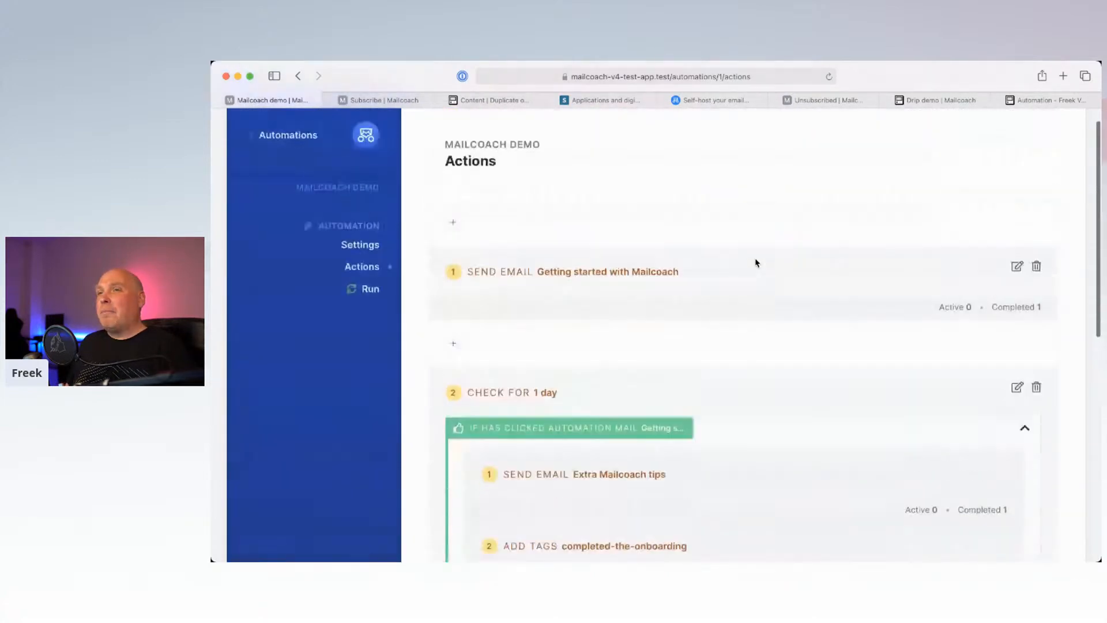
scroll(756, 263, "down", 3)
scroll(756, 263, "up", 3)
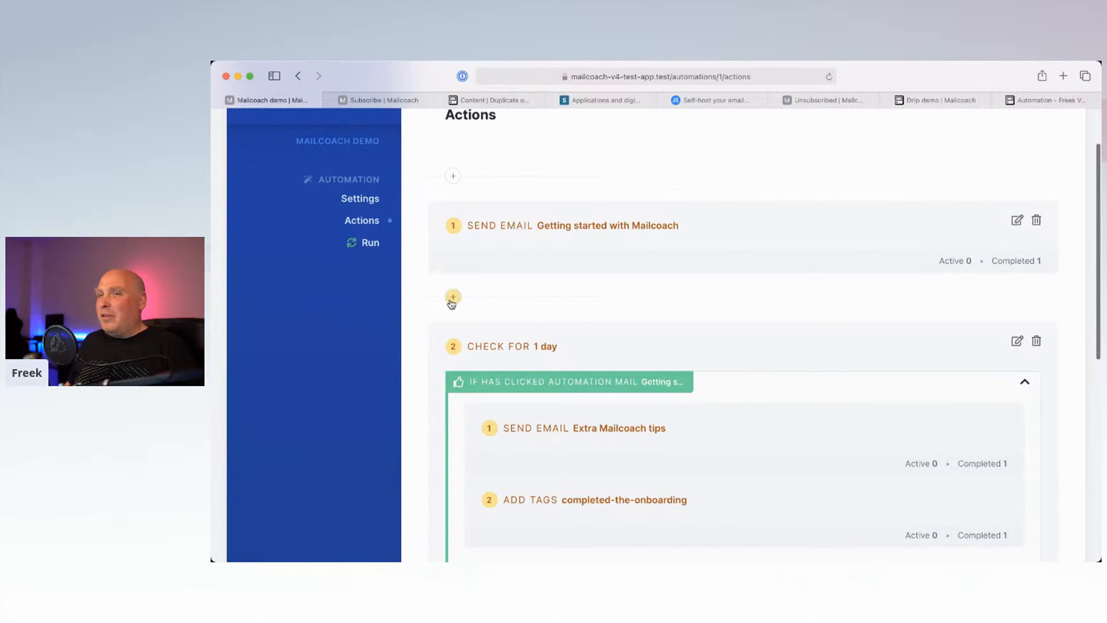
Step: Insert an empty Add tags step right after the Getting started email send step
left_click(452, 298)
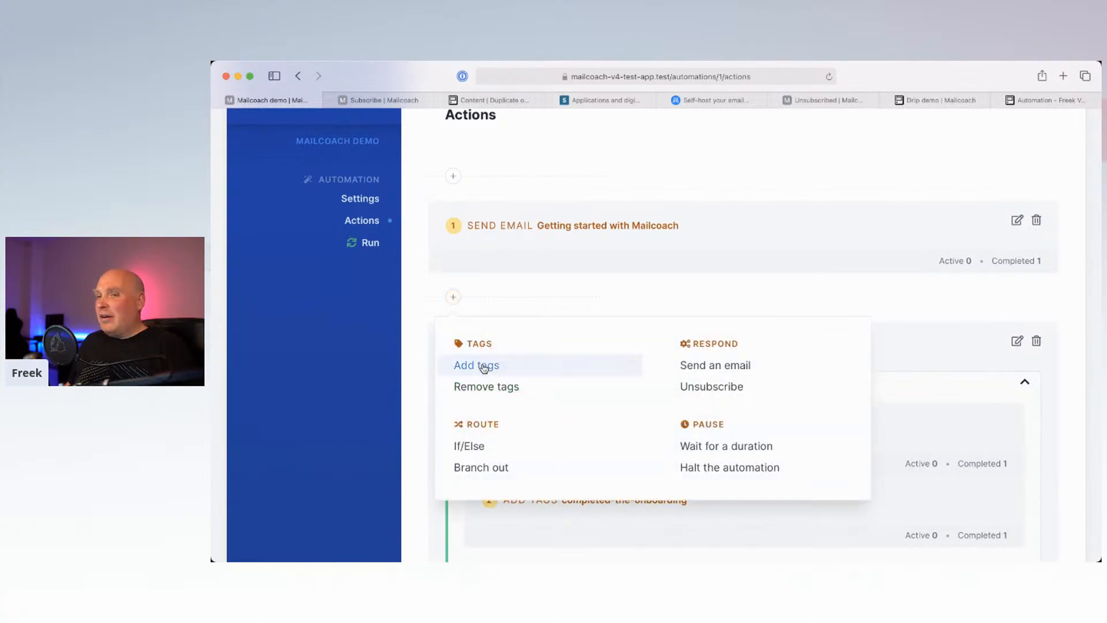
left_click(483, 365)
scroll(573, 220, "down", 3)
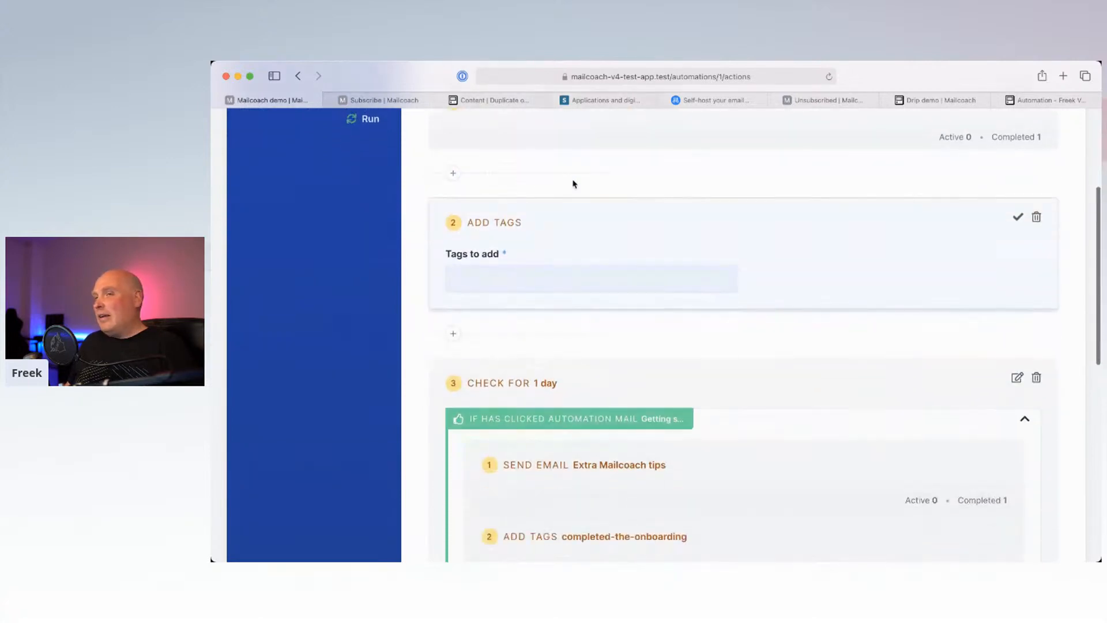
scroll(600, 346, "down", 2)
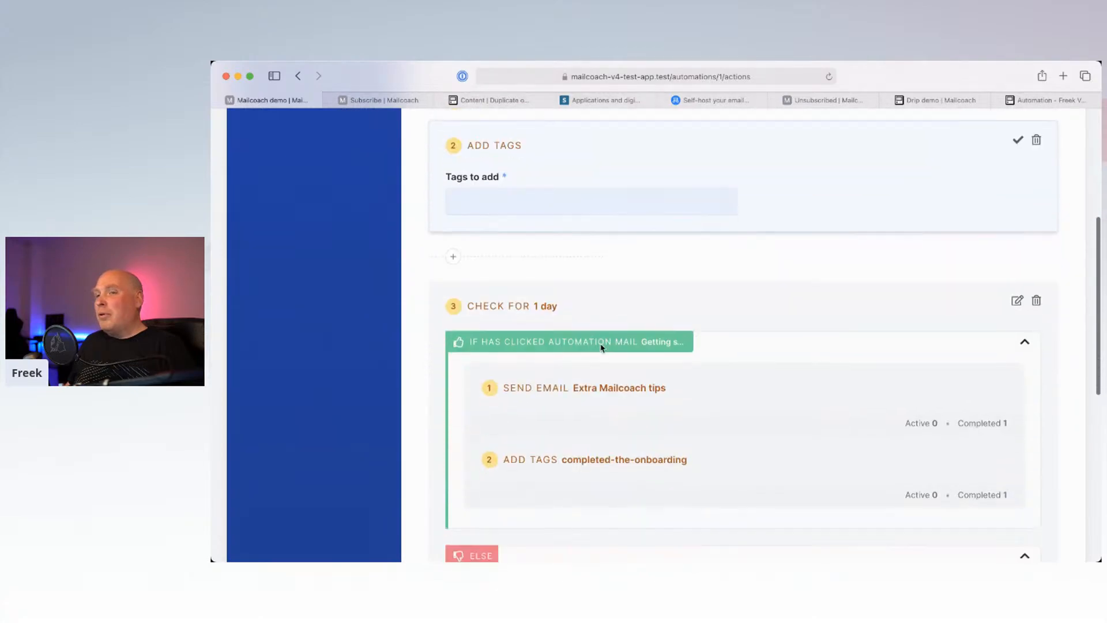
scroll(600, 347, "down", 4)
scroll(454, 184, "up", 1)
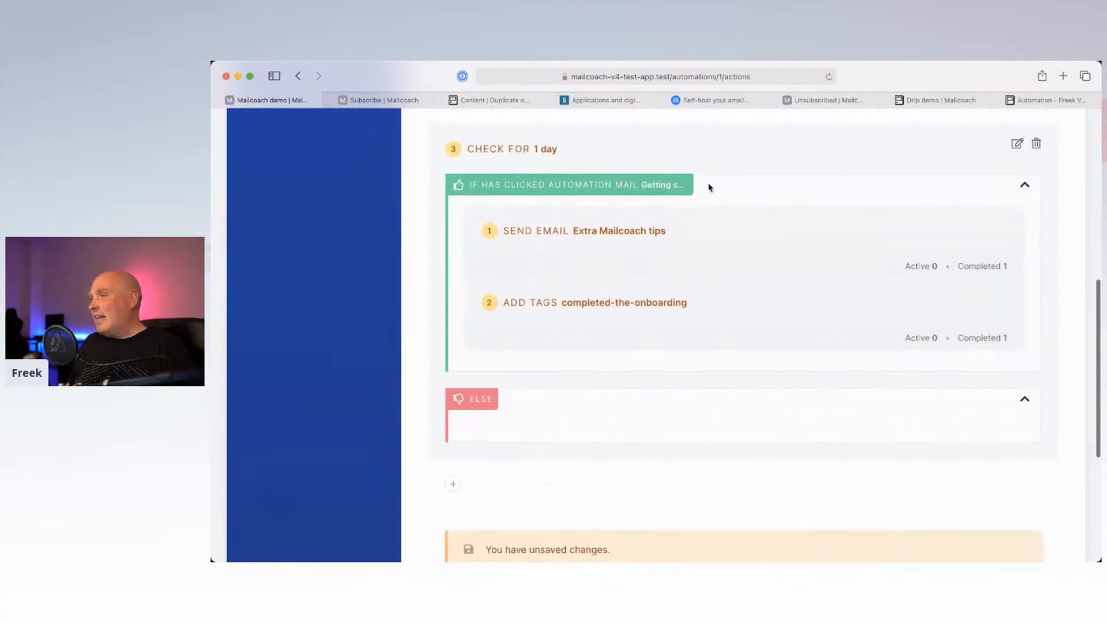
scroll(425, 208, "up", 2)
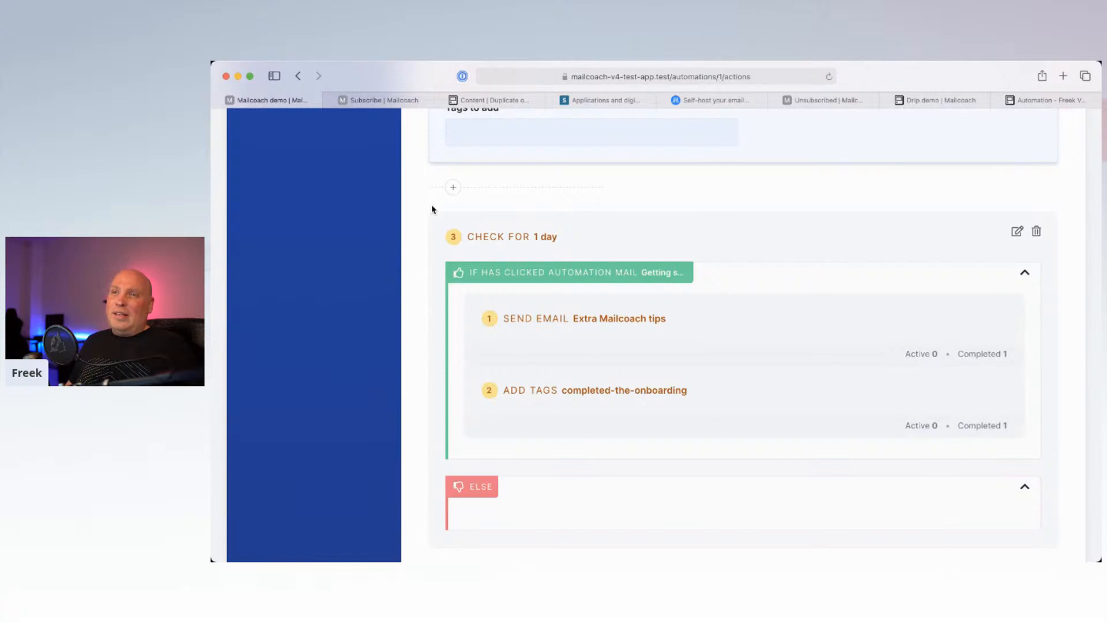
scroll(432, 209, "up", 10)
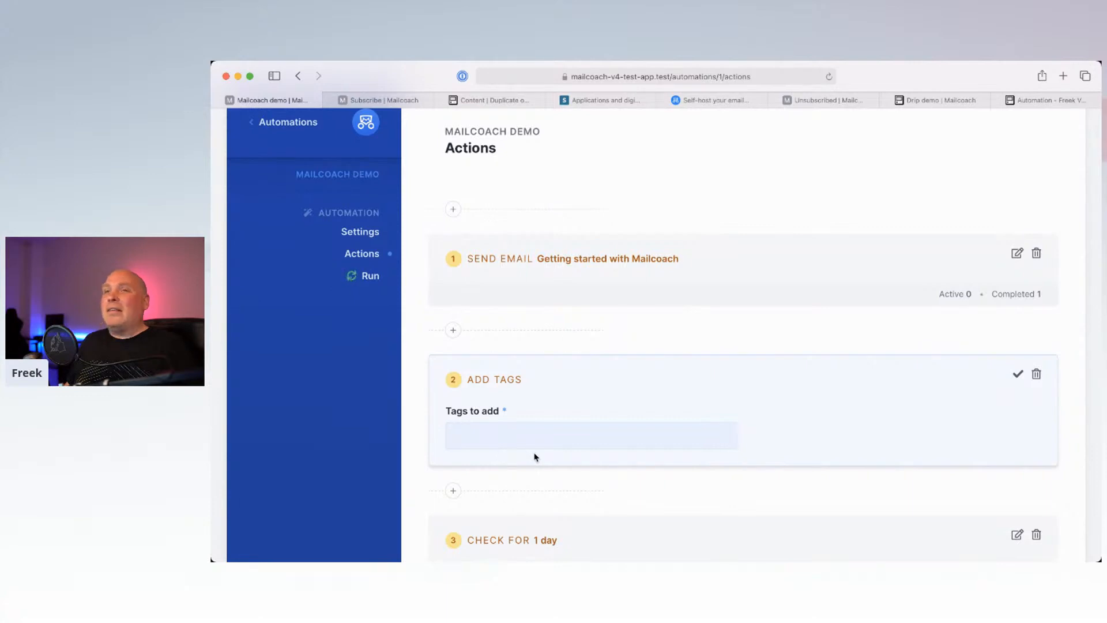
Step: Go back to the automations list and open the Transactional Log, which shows no mails sent
left_click(294, 129)
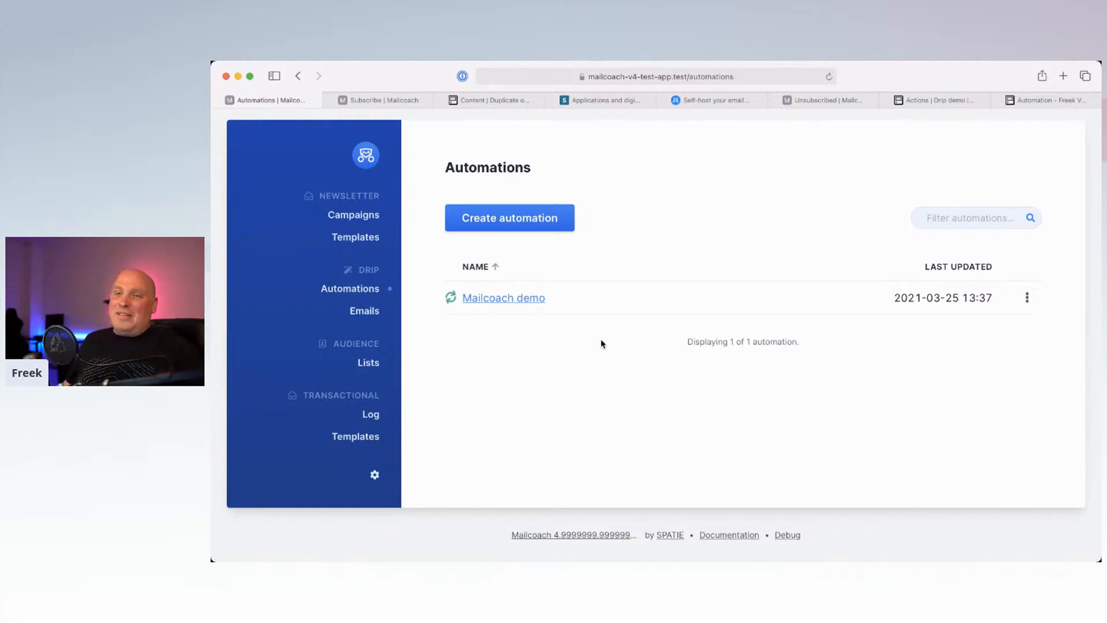
left_click(372, 414)
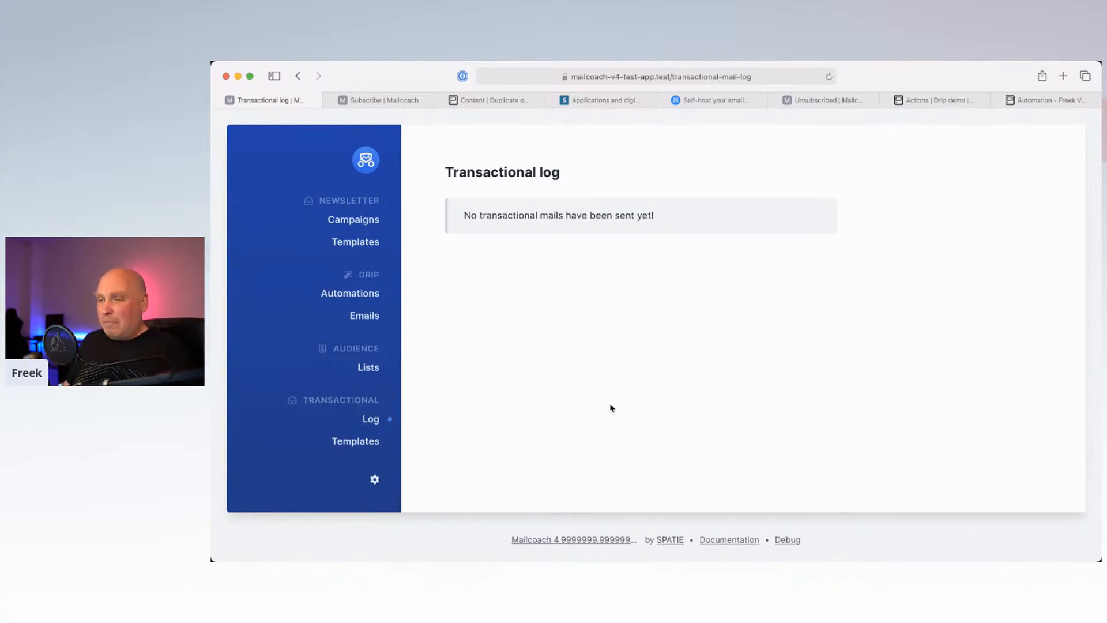
Step: Switch to PhpStorm and review the MyMailable class's subject and markdown calls
mouse_move(606, 544)
left_click(634, 542)
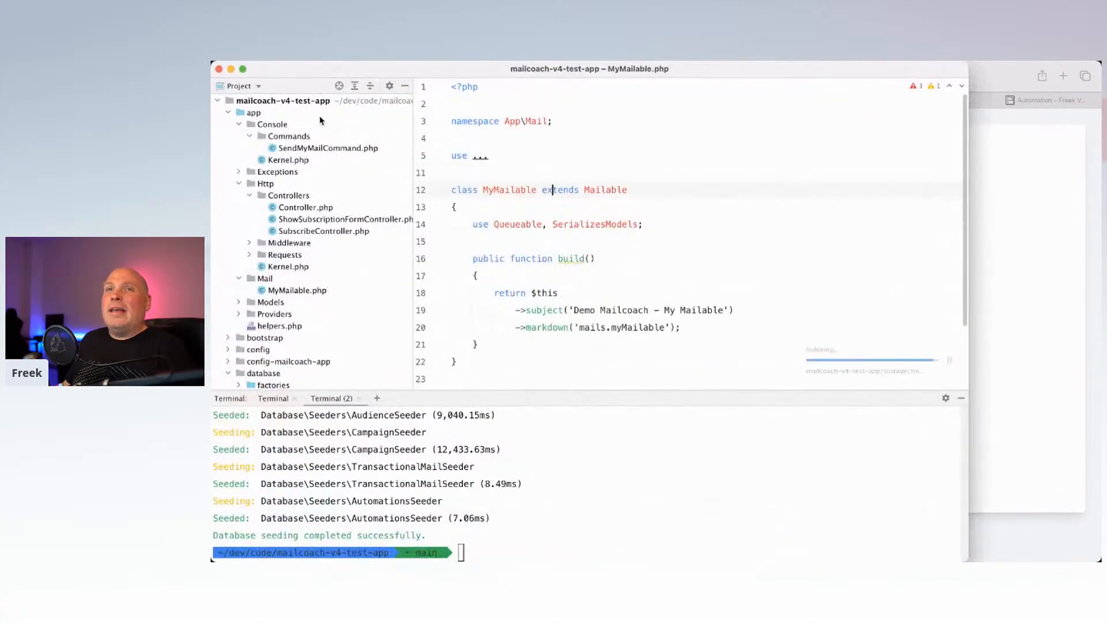
left_click(299, 103)
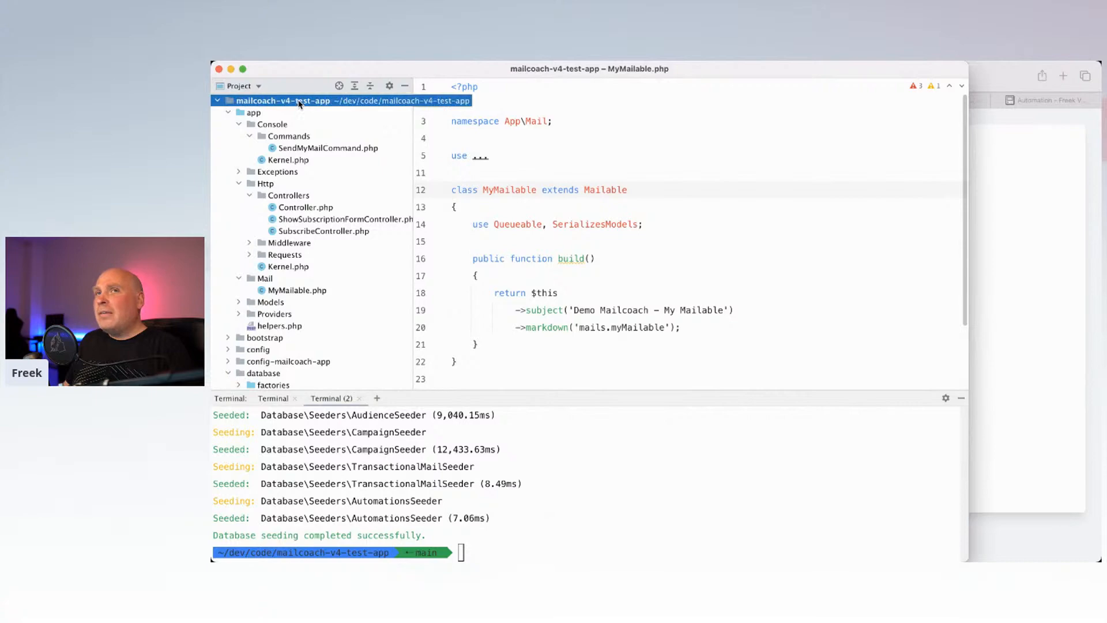
left_click_drag(493, 207, 542, 359)
left_click(542, 360)
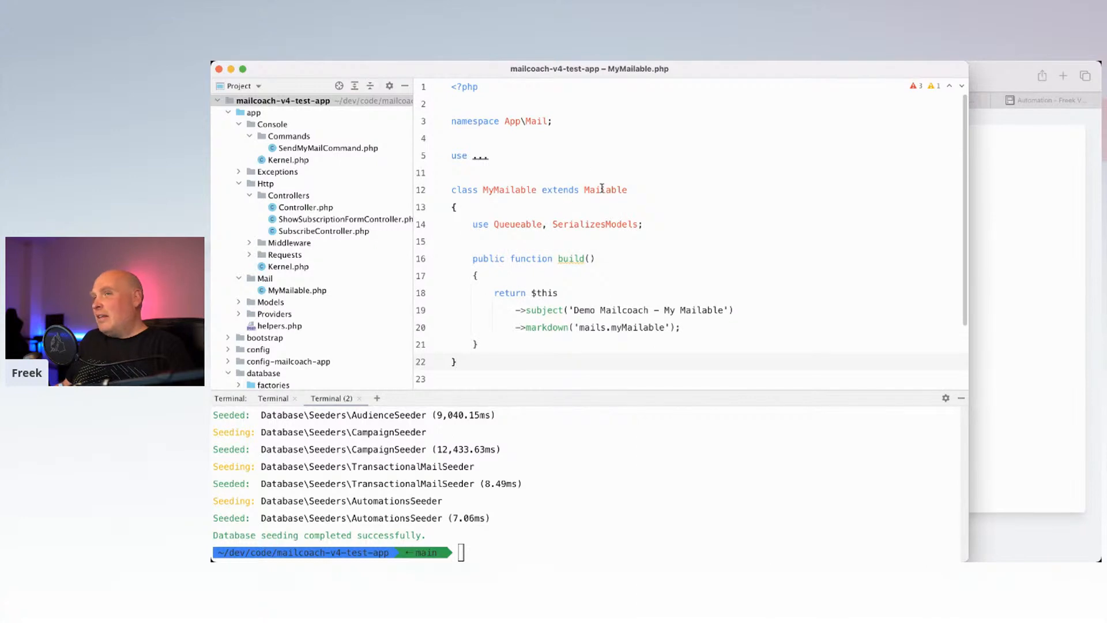
double_click(601, 188)
left_click_drag(516, 310, 669, 310)
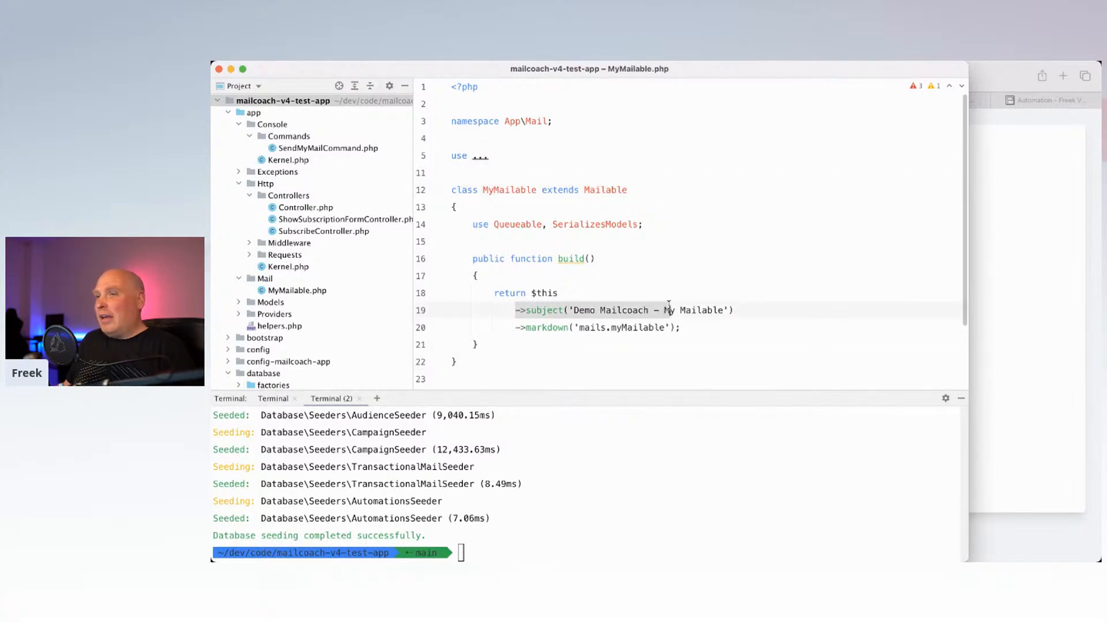
left_click(516, 328)
left_click_drag(516, 328, 639, 327)
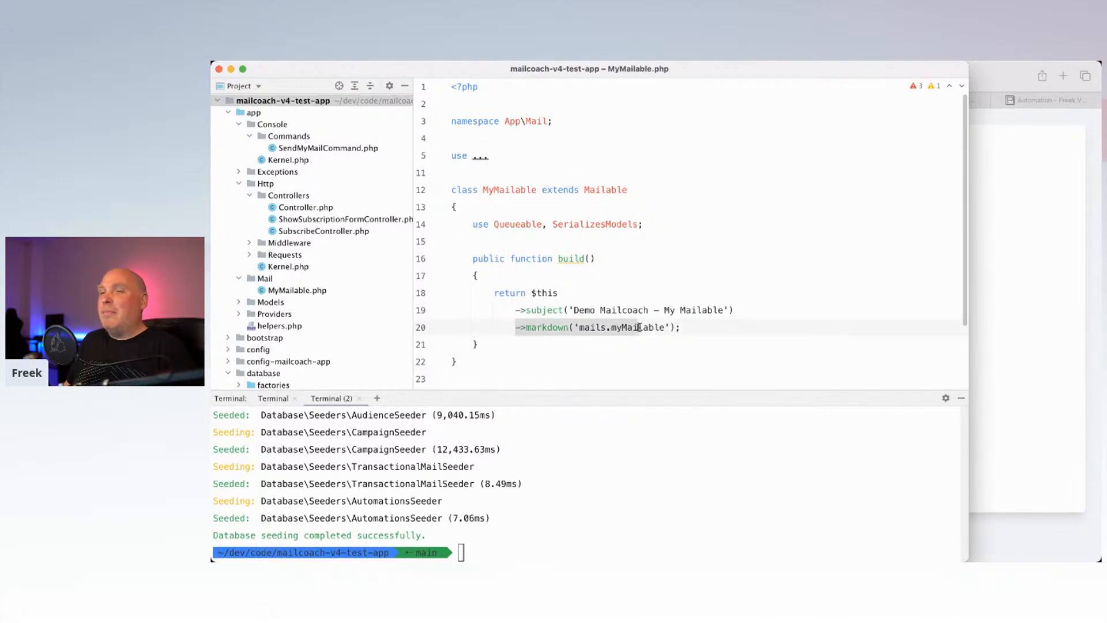
left_click(639, 327)
mouse_move(548, 283)
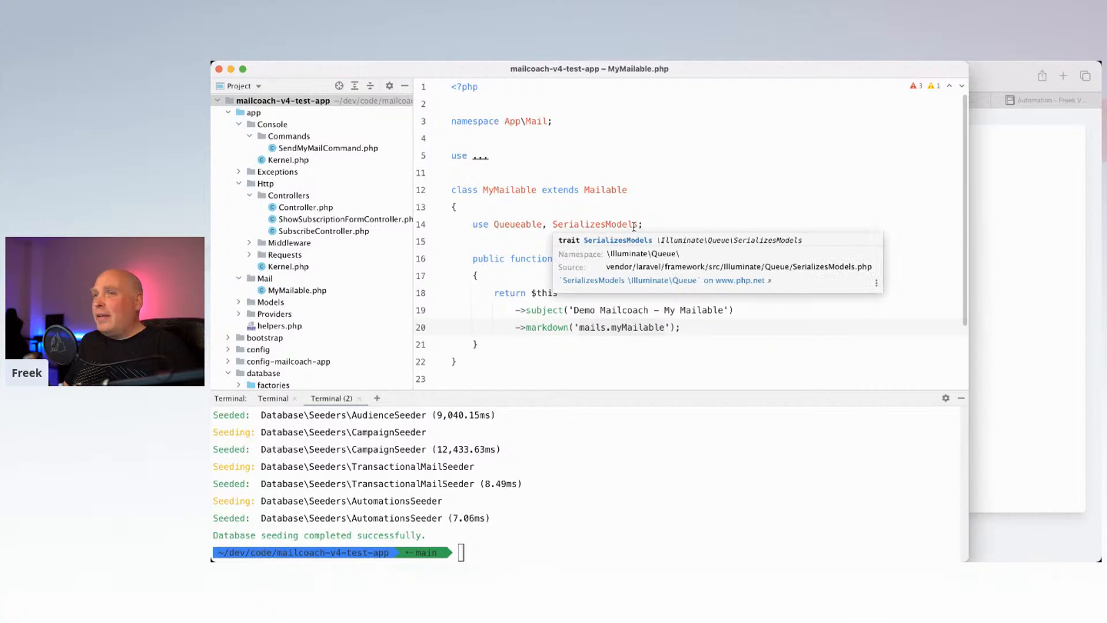
Step: Add the StoresMail trait after SerializesModels in MyMailable's use line
left_click(634, 225)
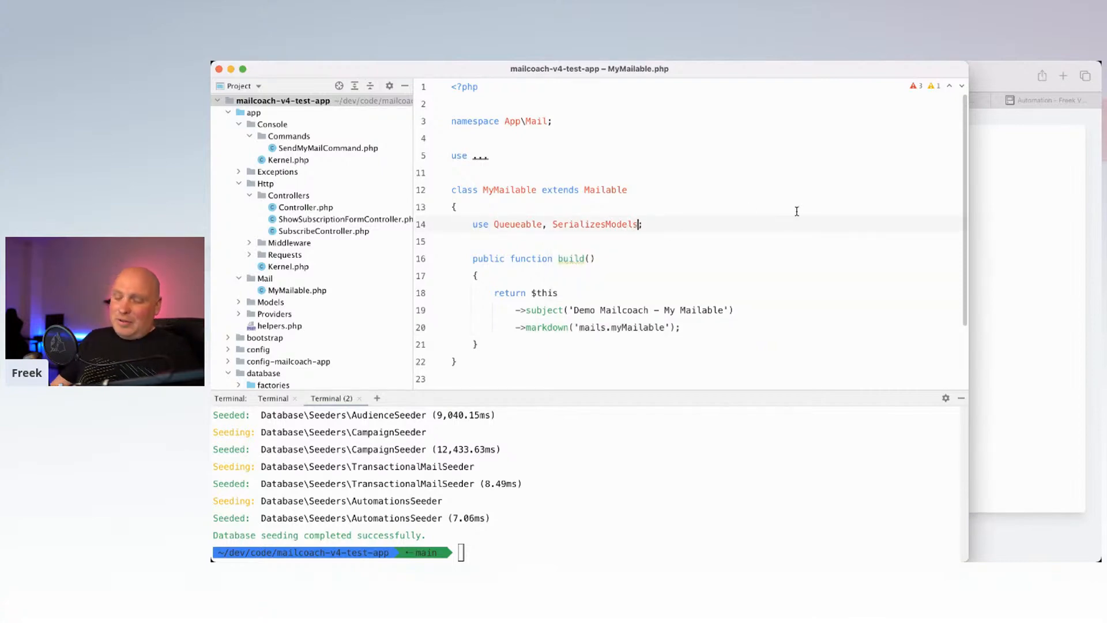
type(", Use")
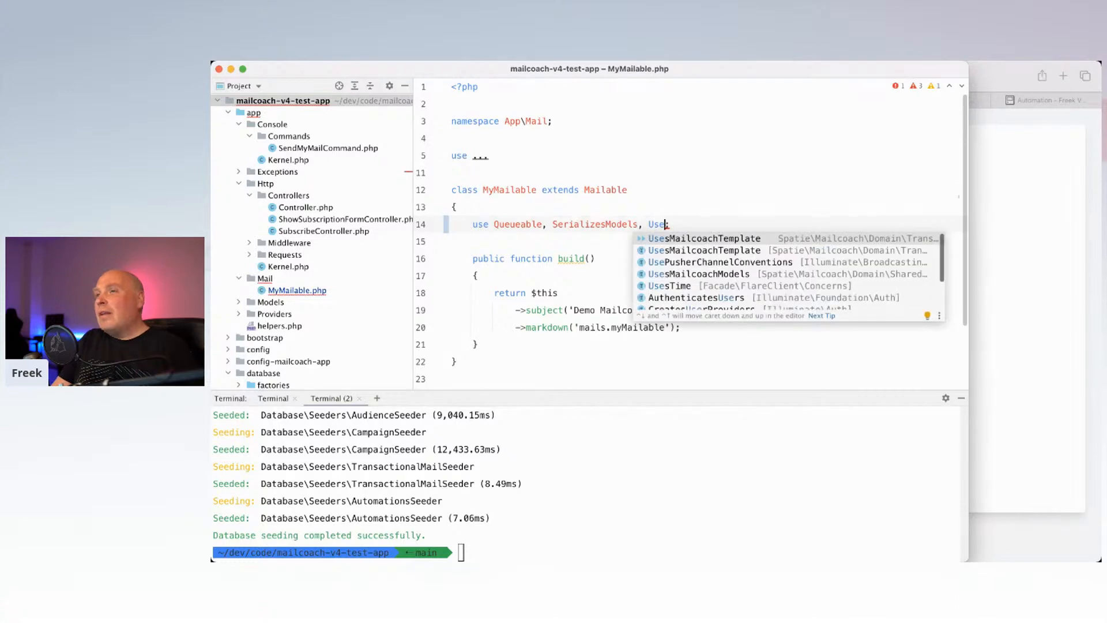
key("BackSpace")
key("BackSpace")
key("BackSpace")
type("StoresMail")
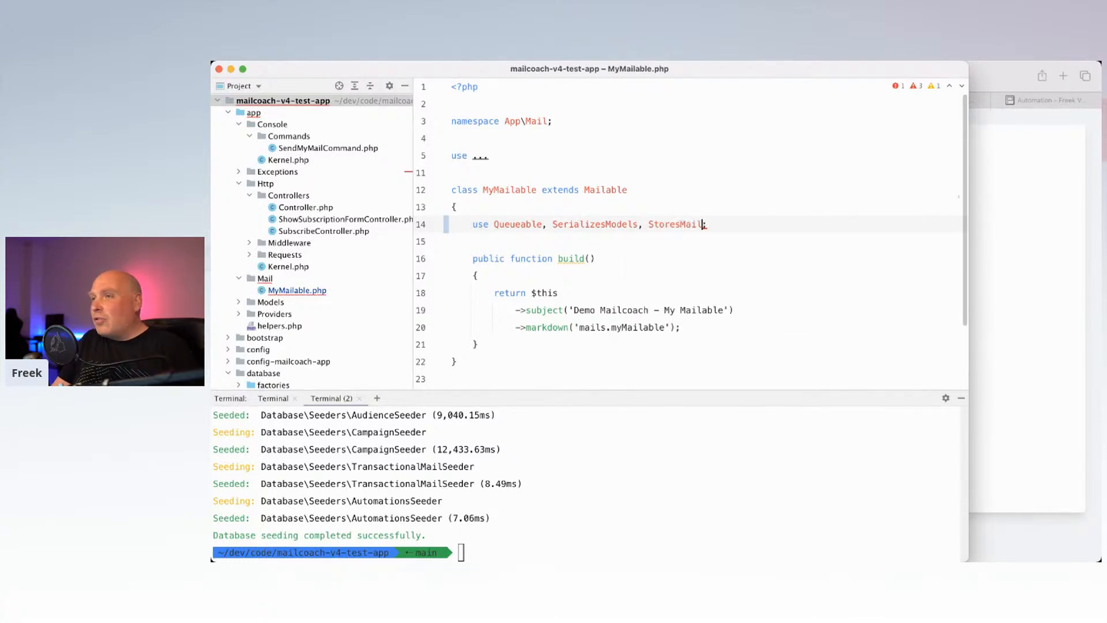
Step: Chain ->trackOpensAndClicks() onto return $this in the build() method
key("Down")
key("Down")
key("Down")
key("Down")
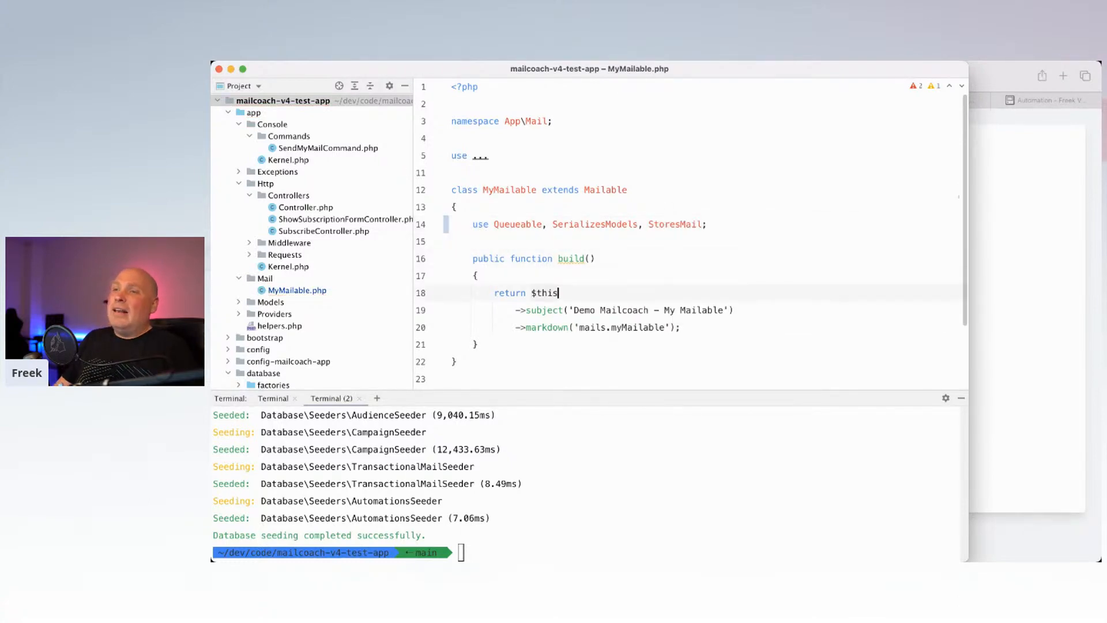
key("Return")
type("->st")
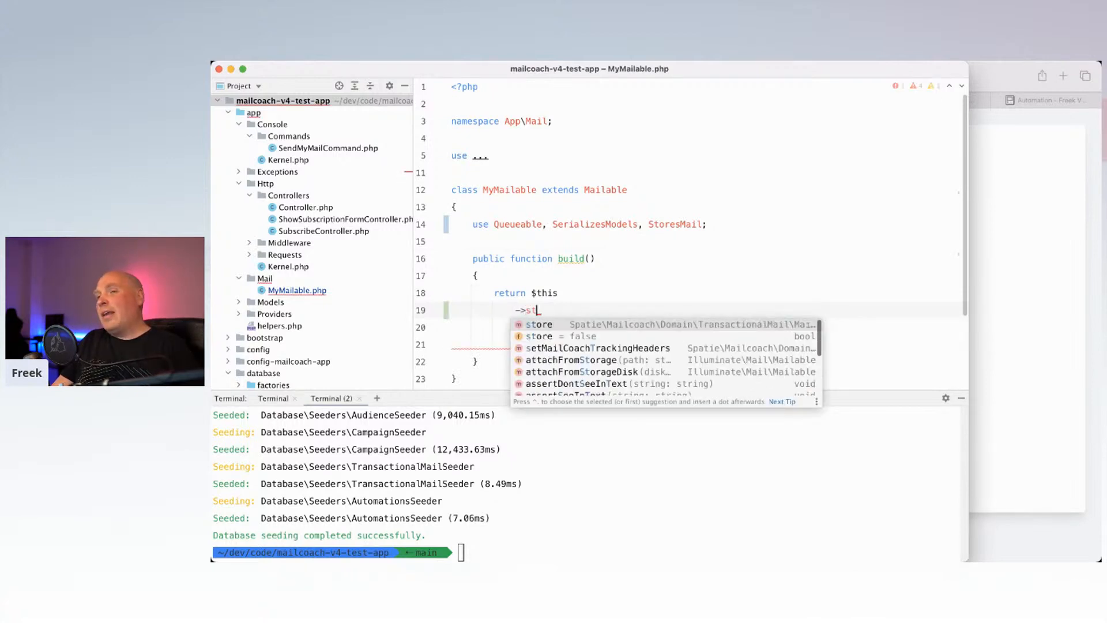
type("ore")
key("Return")
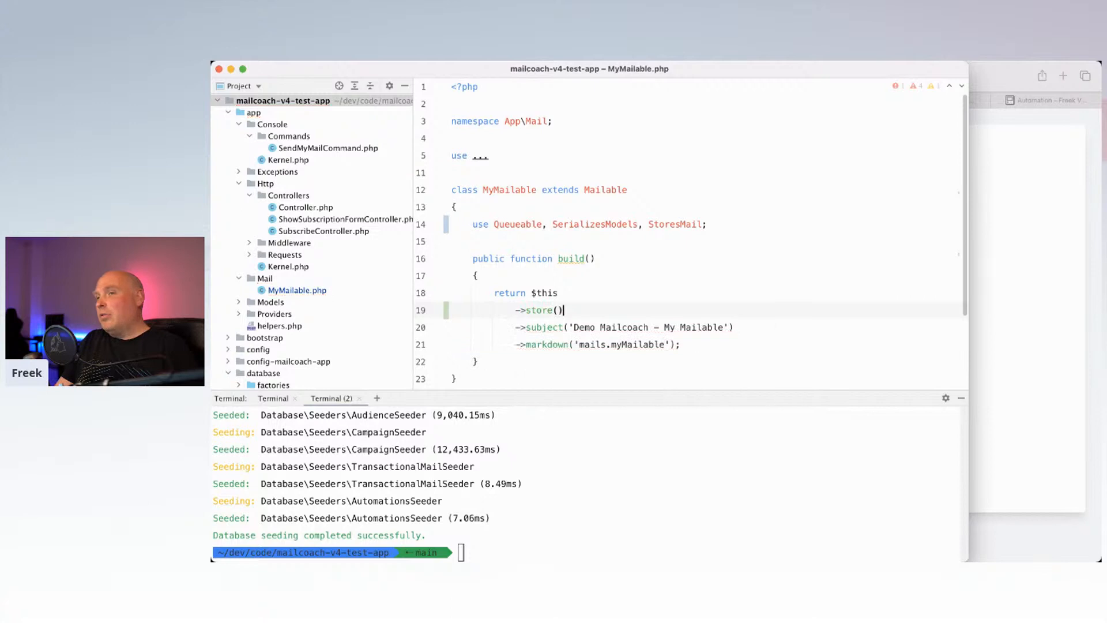
key("BackSpace")
key("BackSpace")
key("BackSpace")
key("BackSpace")
key("BackSpace")
key("BackSpace")
key("BackSpace")
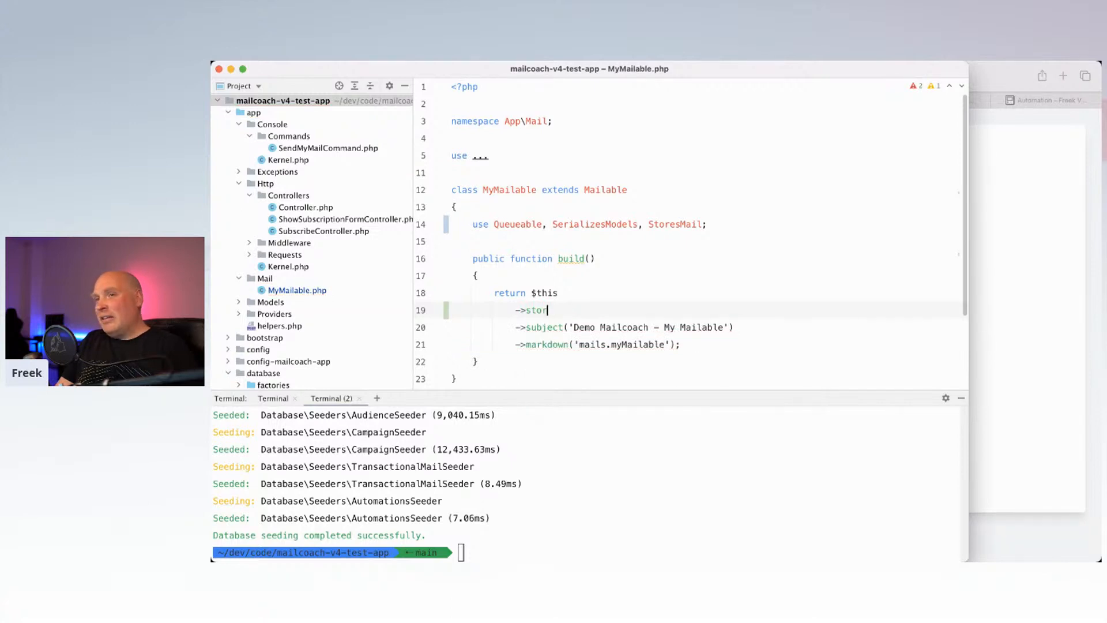
type("tra")
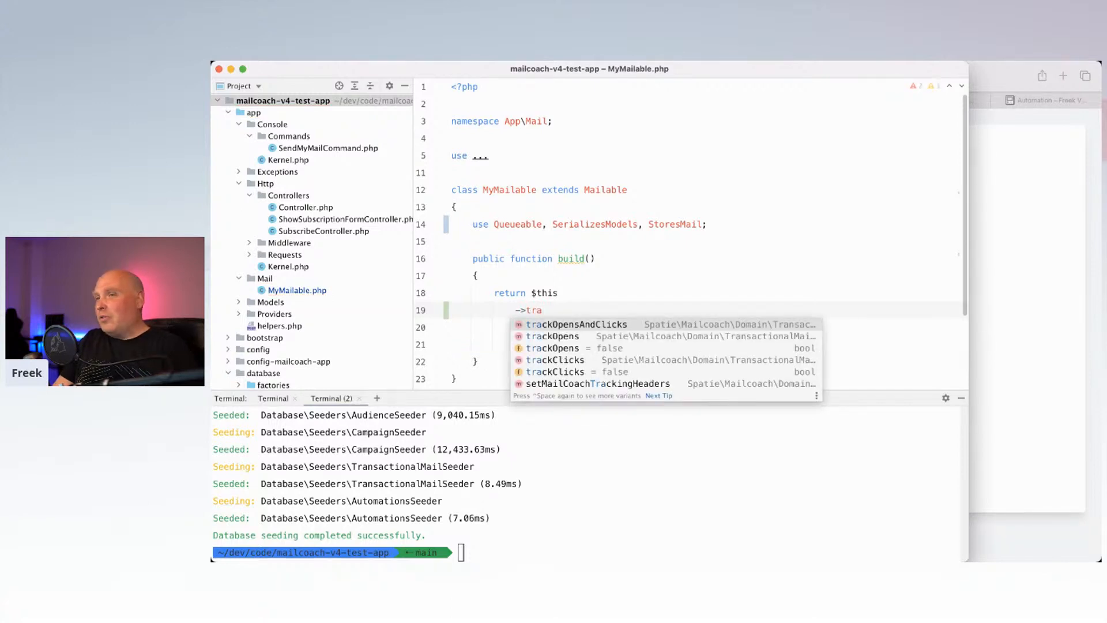
type("ckCli")
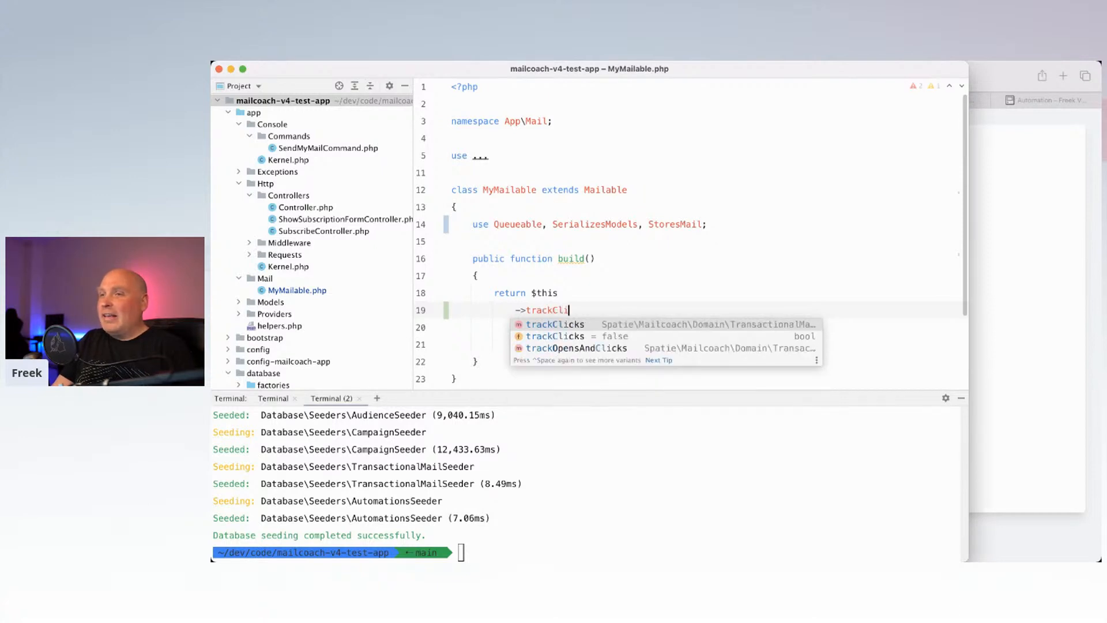
key("Return")
key("BackSpace")
key("BackSpace")
key("BackSpace")
key("BackSpace")
key("BackSpace")
key("BackSpace")
key("BackSpace")
key("BackSpace")
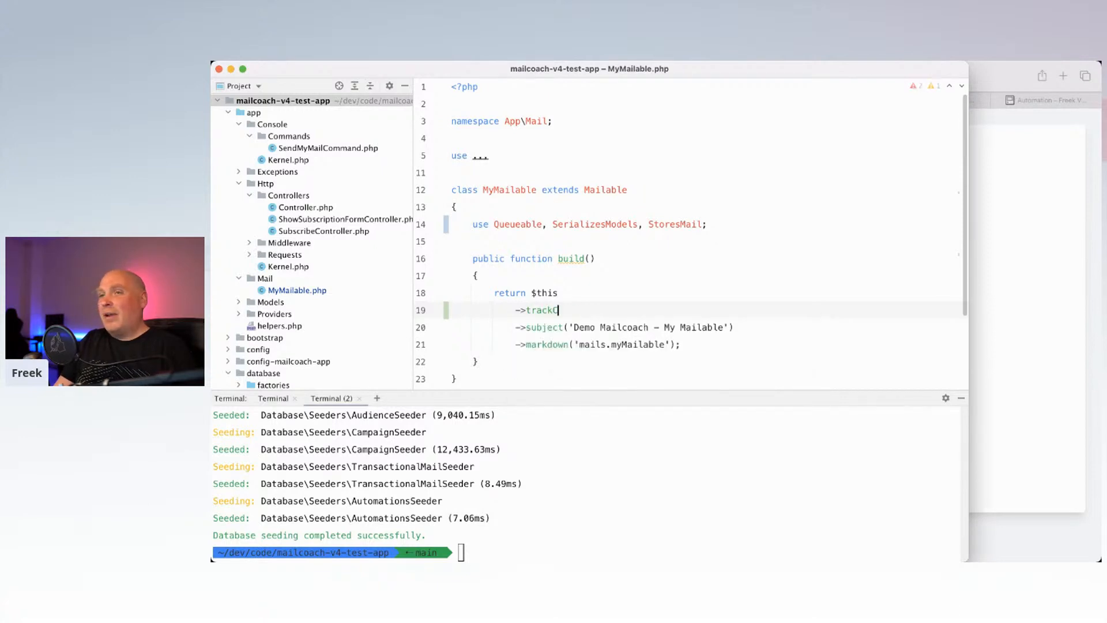
type("Cli")
key("Down")
key("Down")
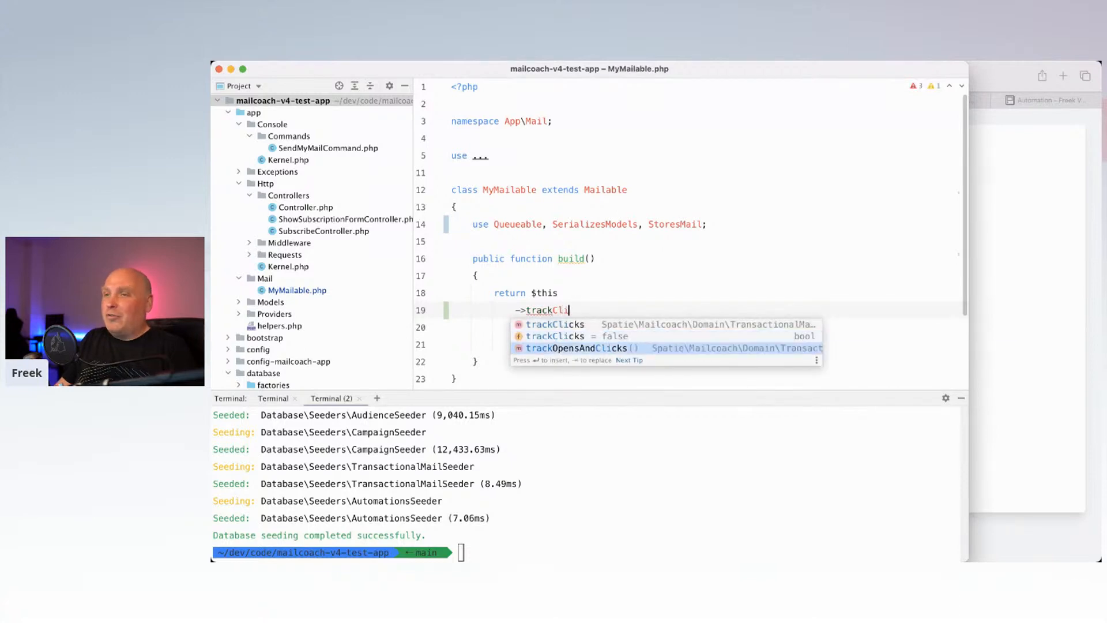
key("Return")
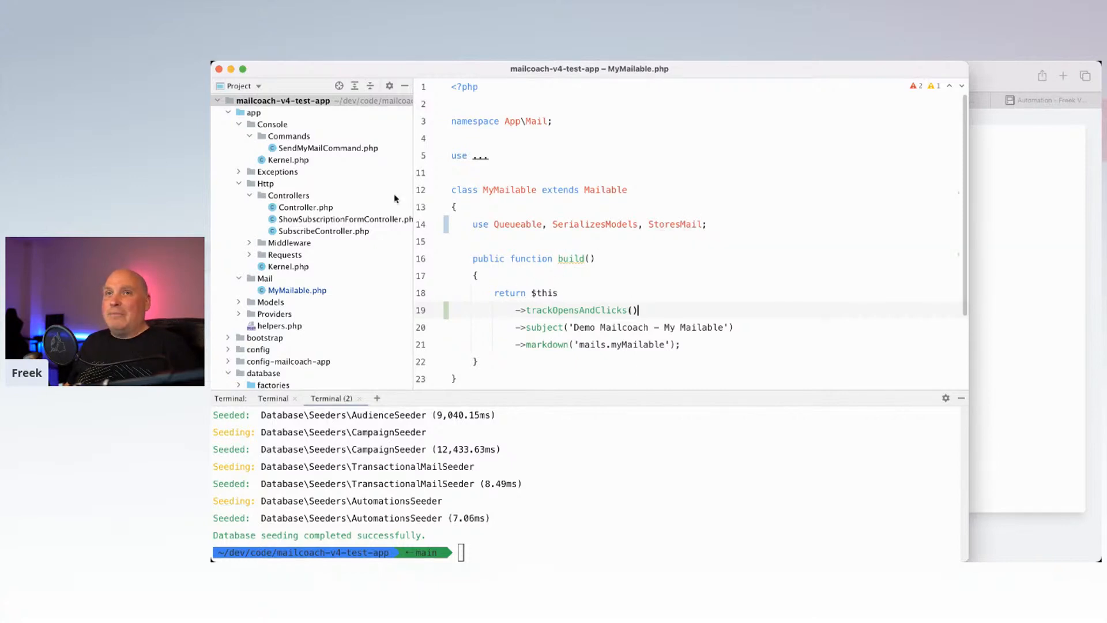
Step: Check the send-my-mailable signature in SendMyMailCommand.php, then return to MyMailable.php
double_click(328, 148)
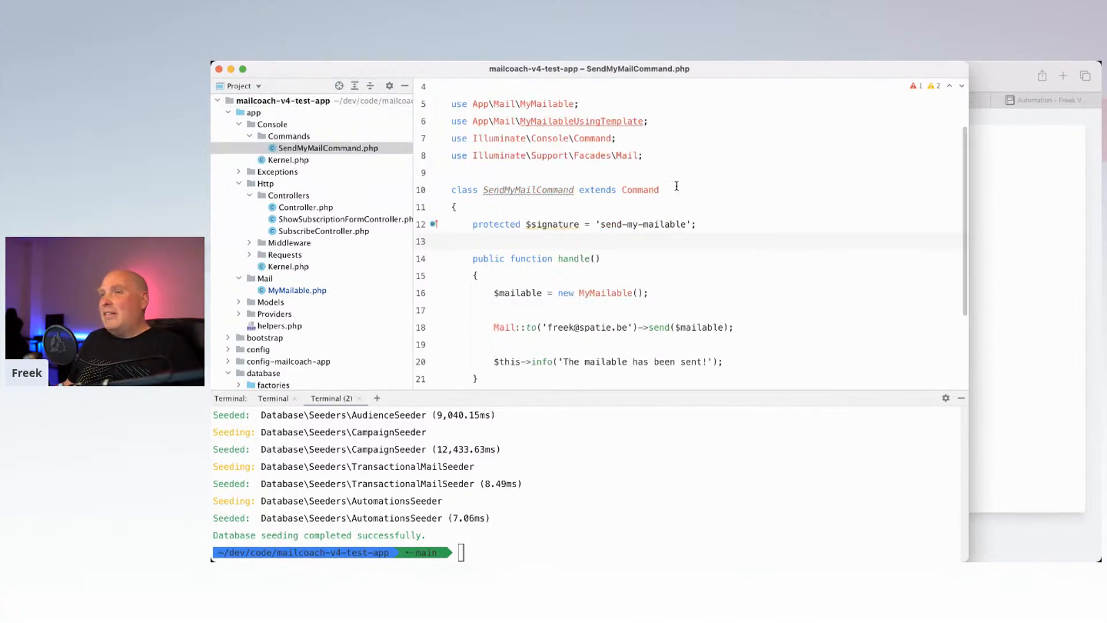
left_click_drag(686, 224, 602, 221)
key("super+e")
key("Return")
Step: Run 'a send-my-mailable' in the terminal and reload Mailcoach's transactional log
left_click(516, 513)
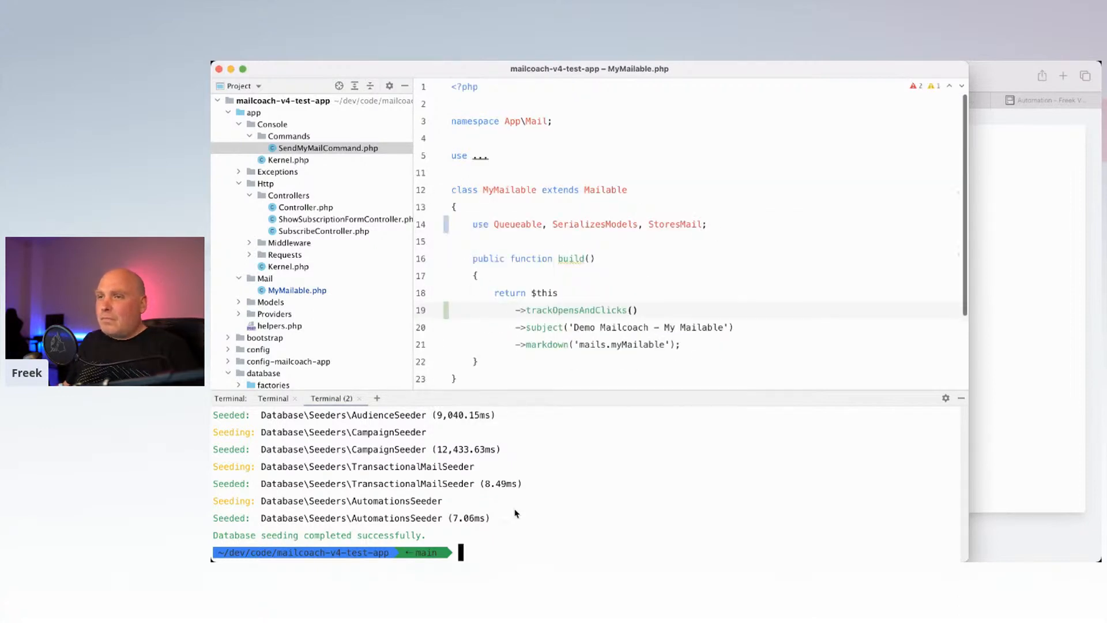
type("a send-my-mailable")
key("Return")
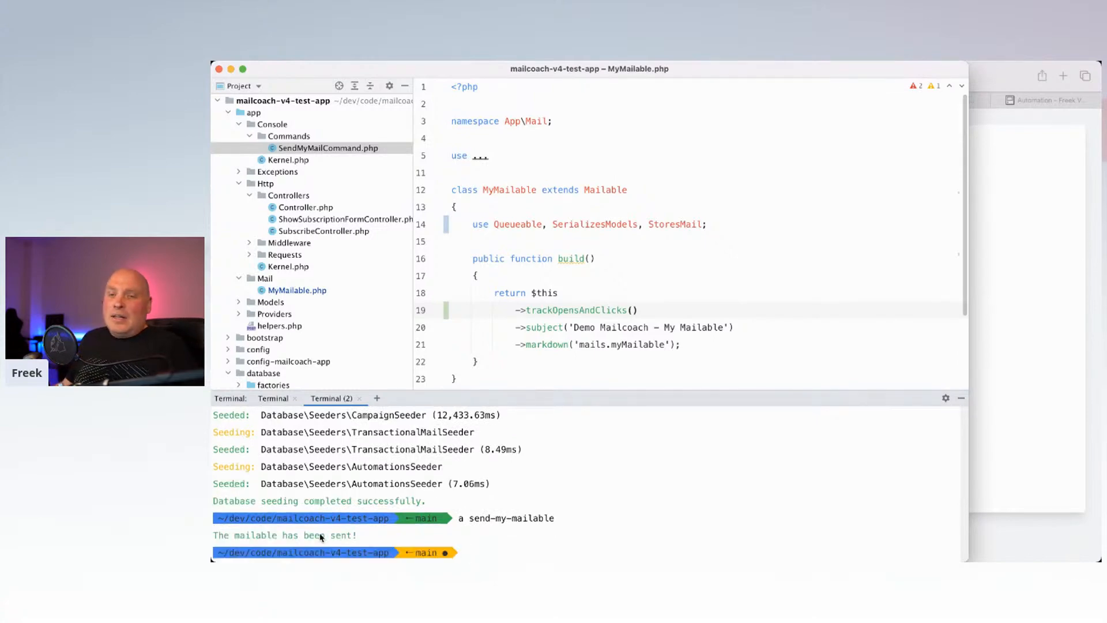
left_click(1021, 306)
left_click(830, 79)
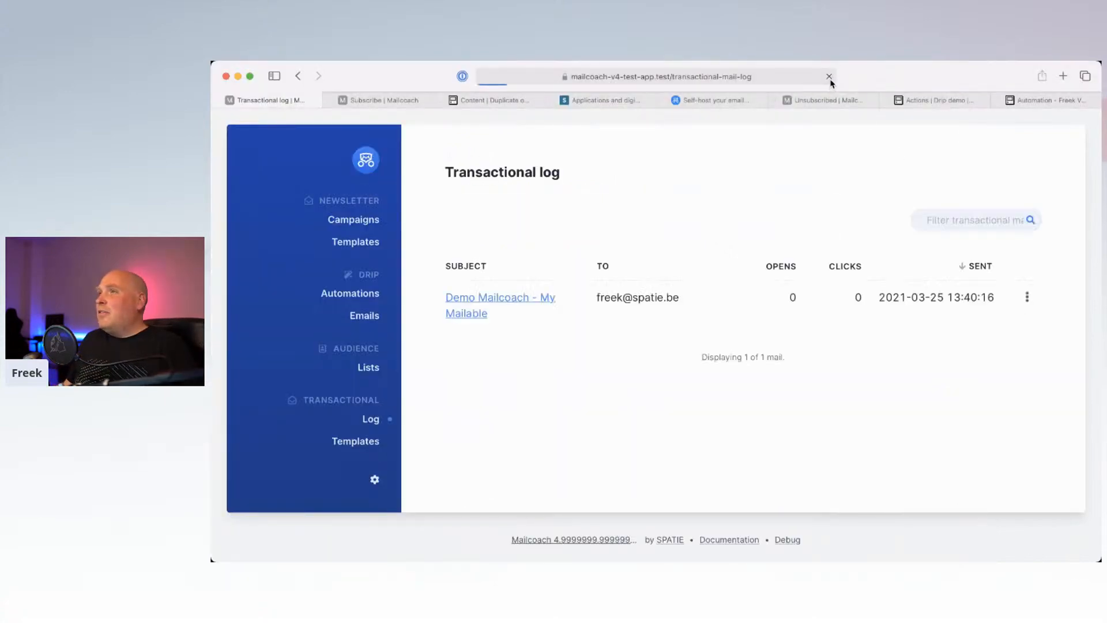
Step: Open the logged My Mailable message's Performance view, which shows no opens or clicks yet
left_click(513, 299)
scroll(585, 384, "down", 3)
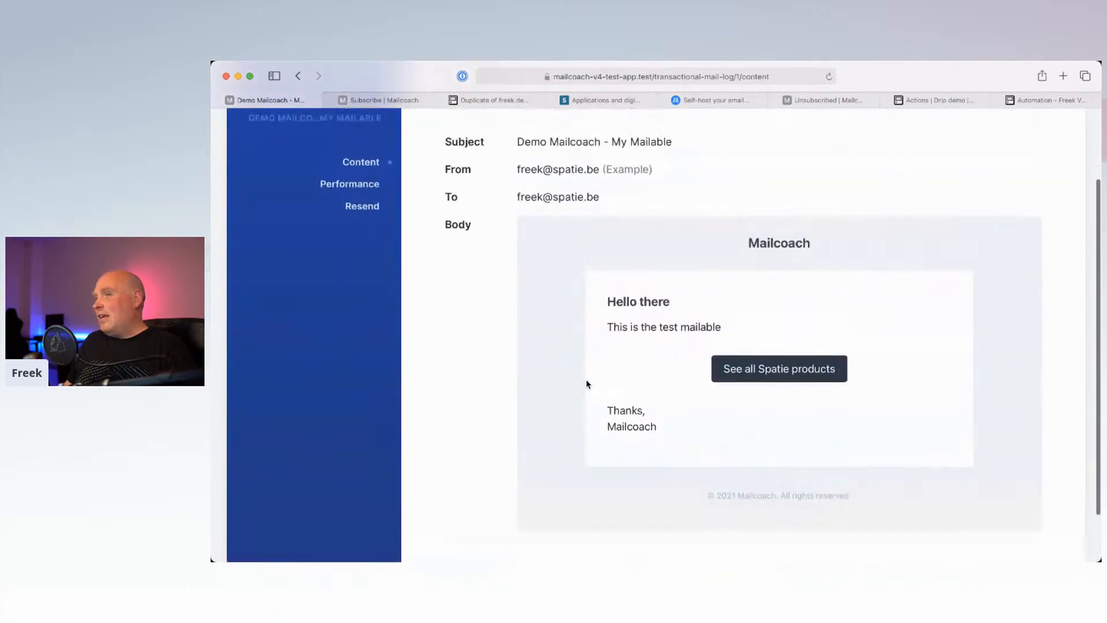
scroll(585, 381, "up", 3)
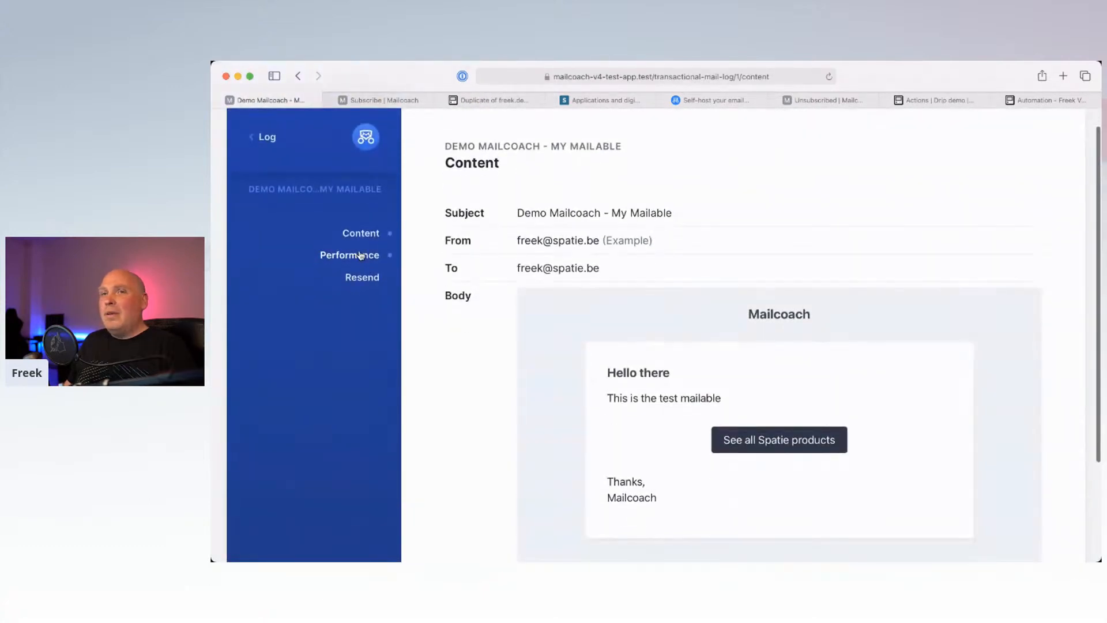
left_click(361, 256)
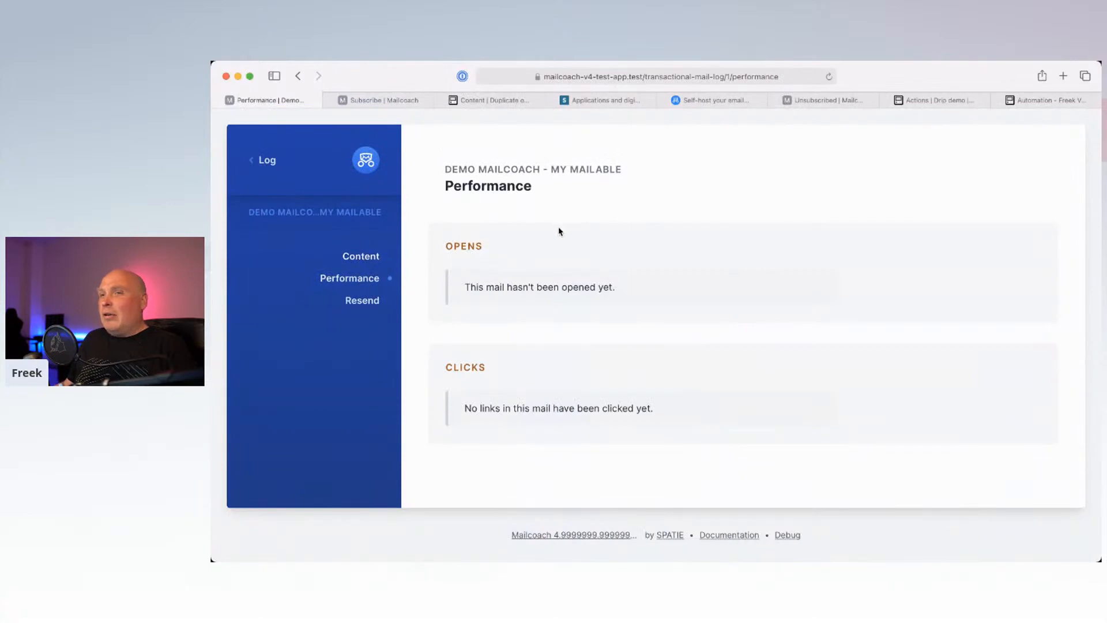
mouse_move(464, 560)
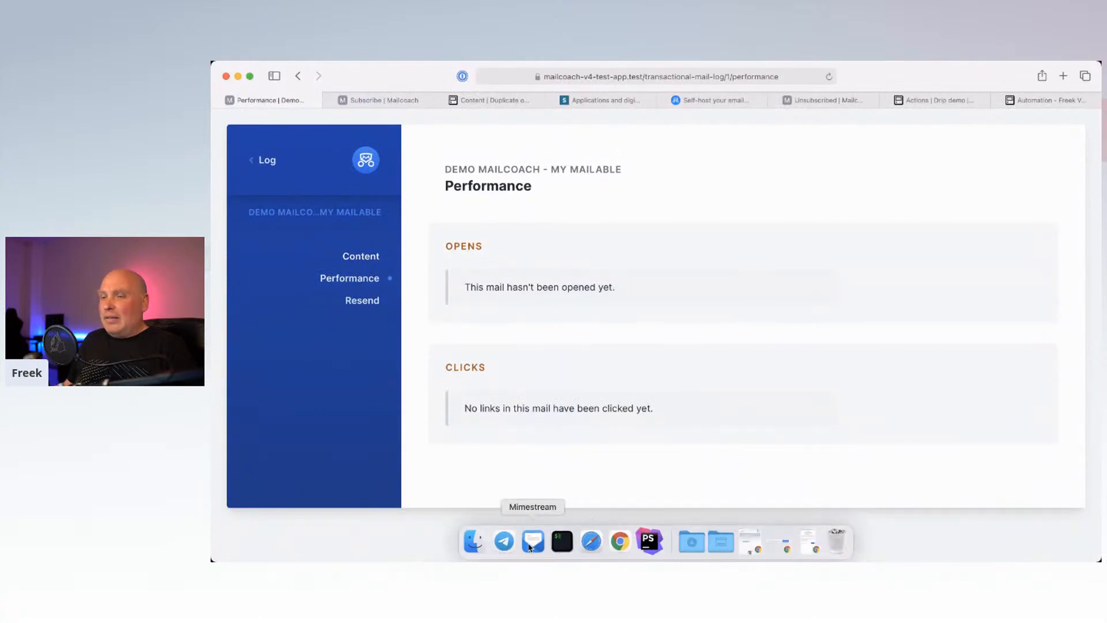
left_click(530, 544)
Step: Read the My Mailable email in Mimestream, follow its Spatie products link, and return to Performance
left_click(362, 283)
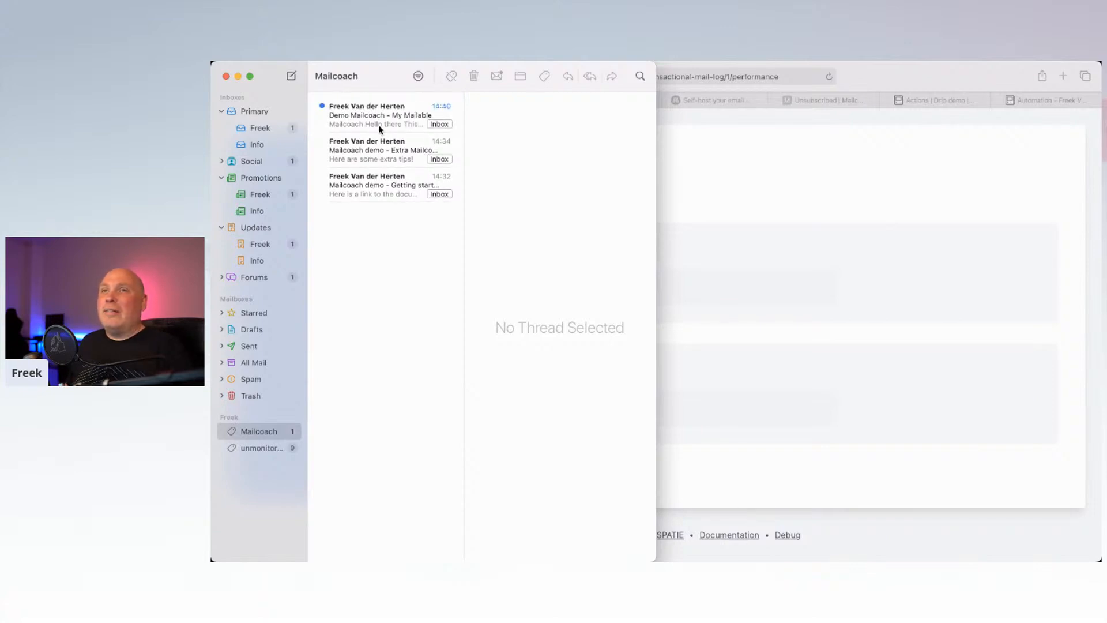
left_click(378, 124)
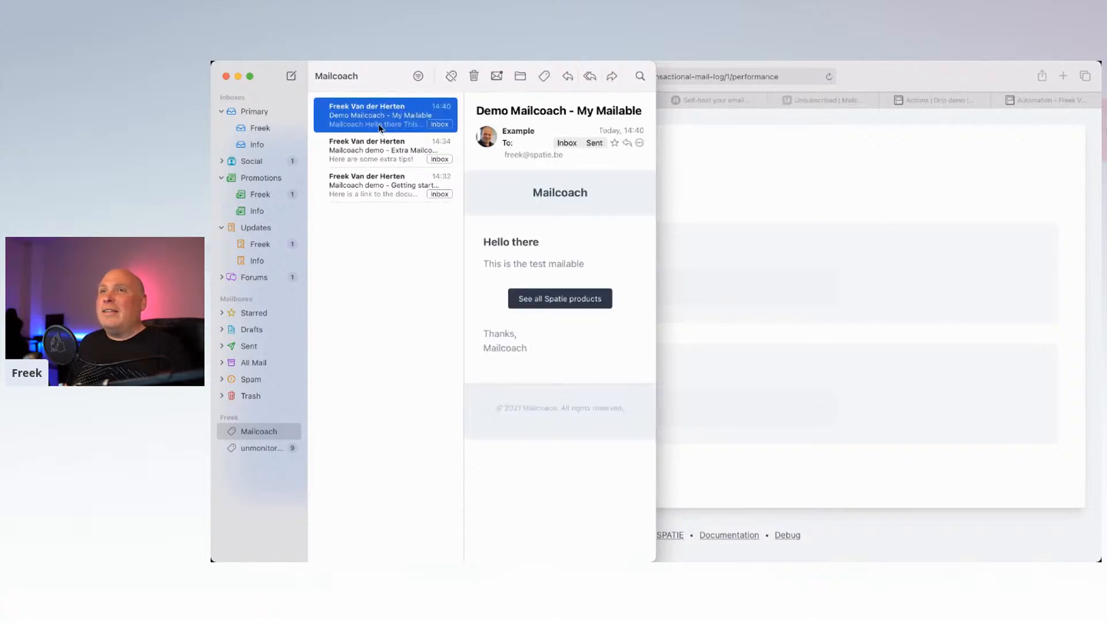
left_click(541, 259)
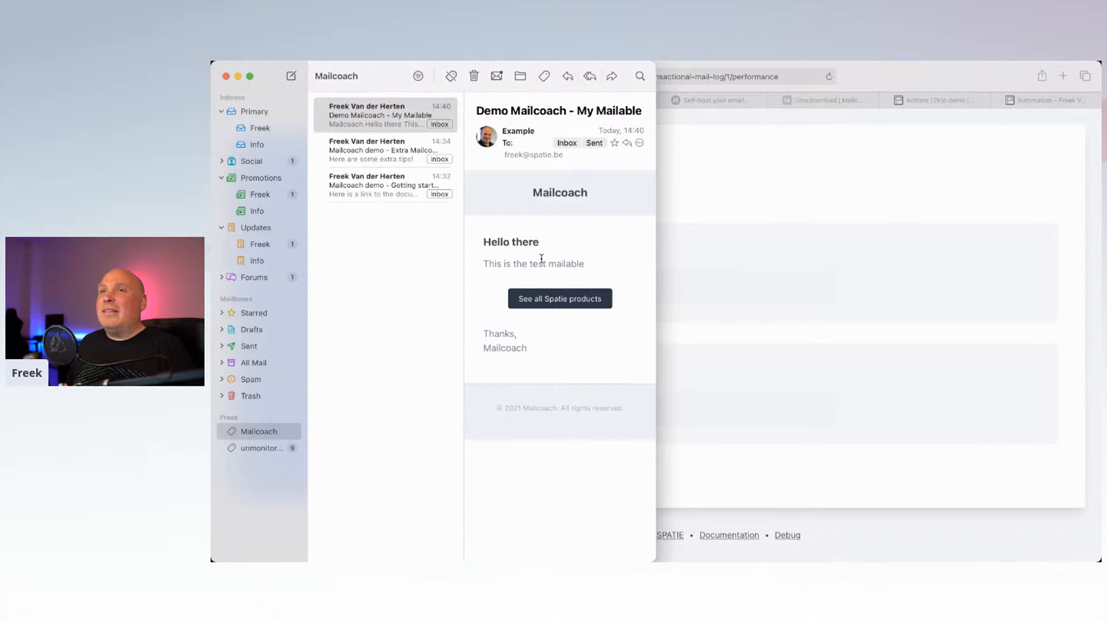
left_click(529, 301)
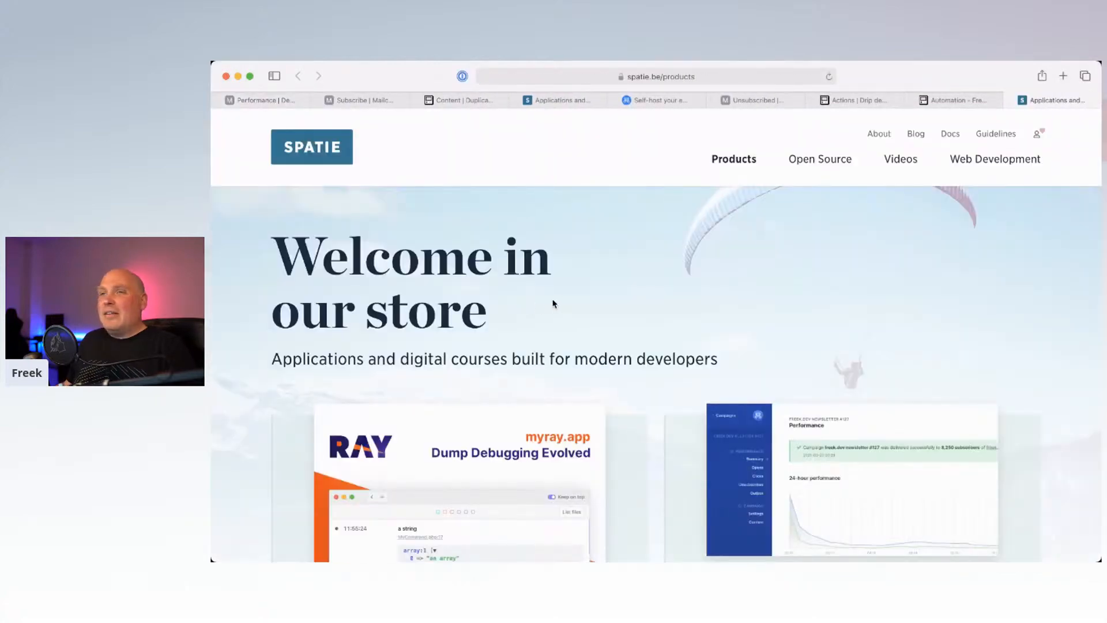
key("super+Tab")
key("Escape")
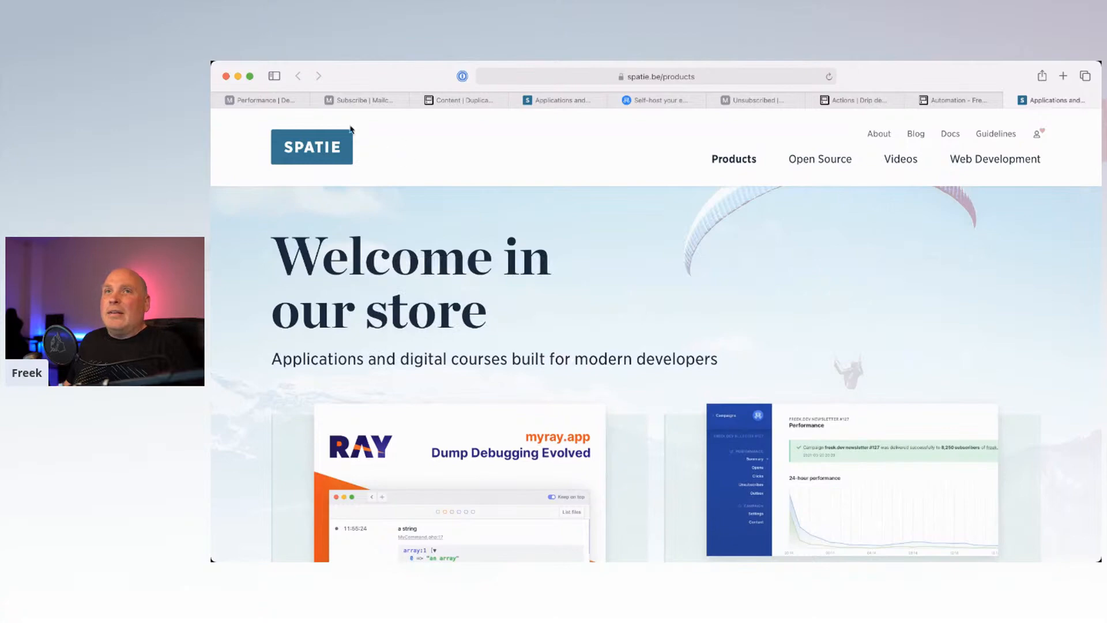
left_click(285, 103)
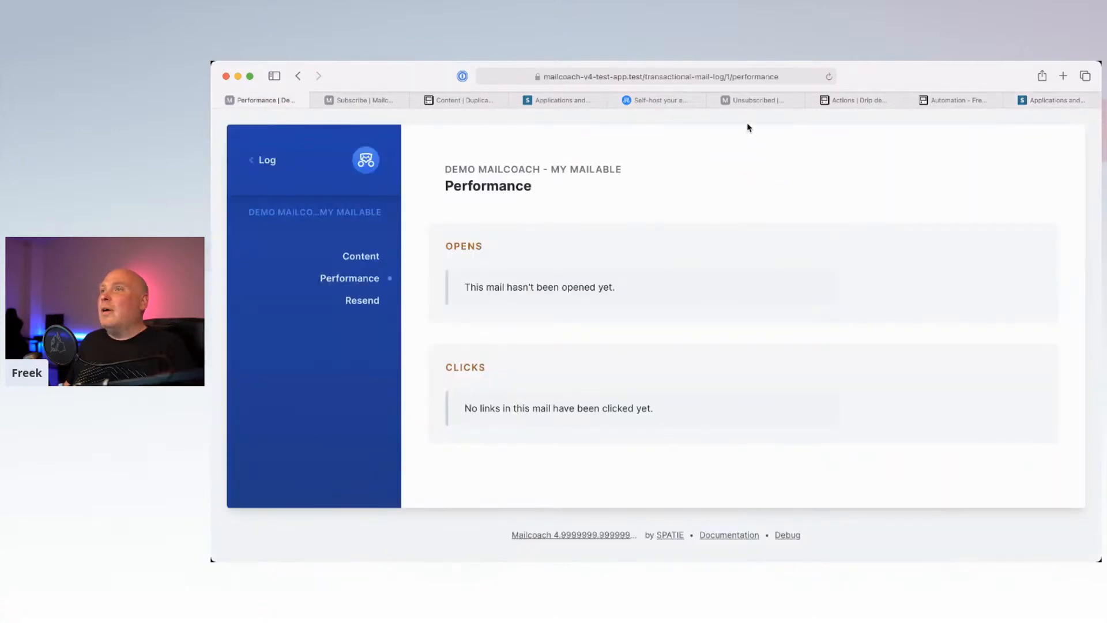
Step: Reload Performance to review the two opens and the spatie.be/products click, then return to the log
left_click(829, 77)
scroll(692, 336, "down", 3)
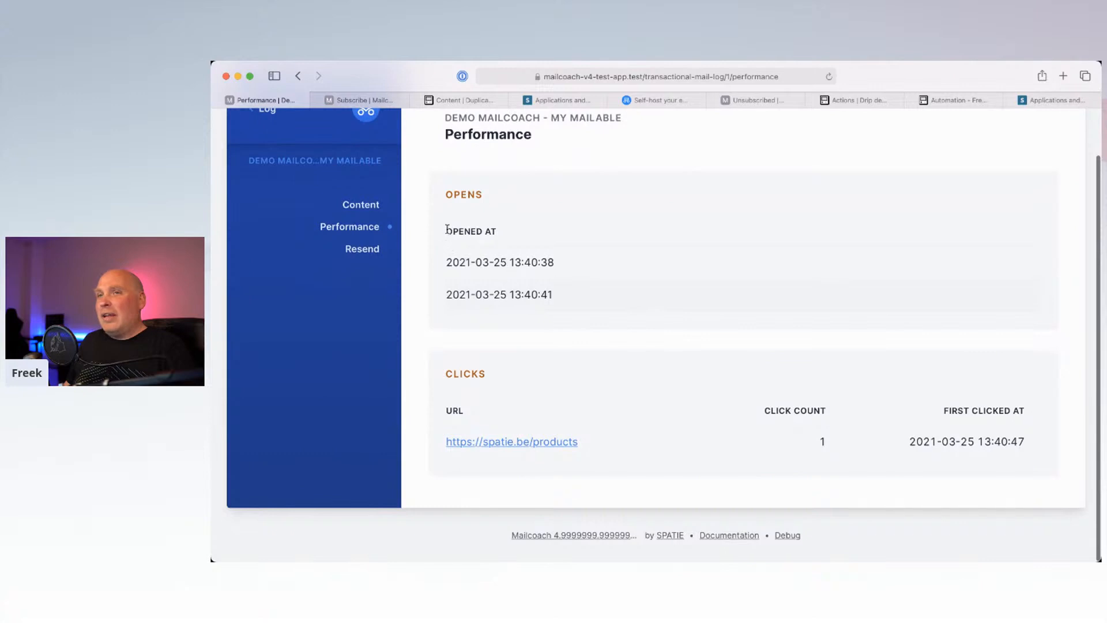
left_click_drag(465, 262, 517, 349)
left_click(516, 349)
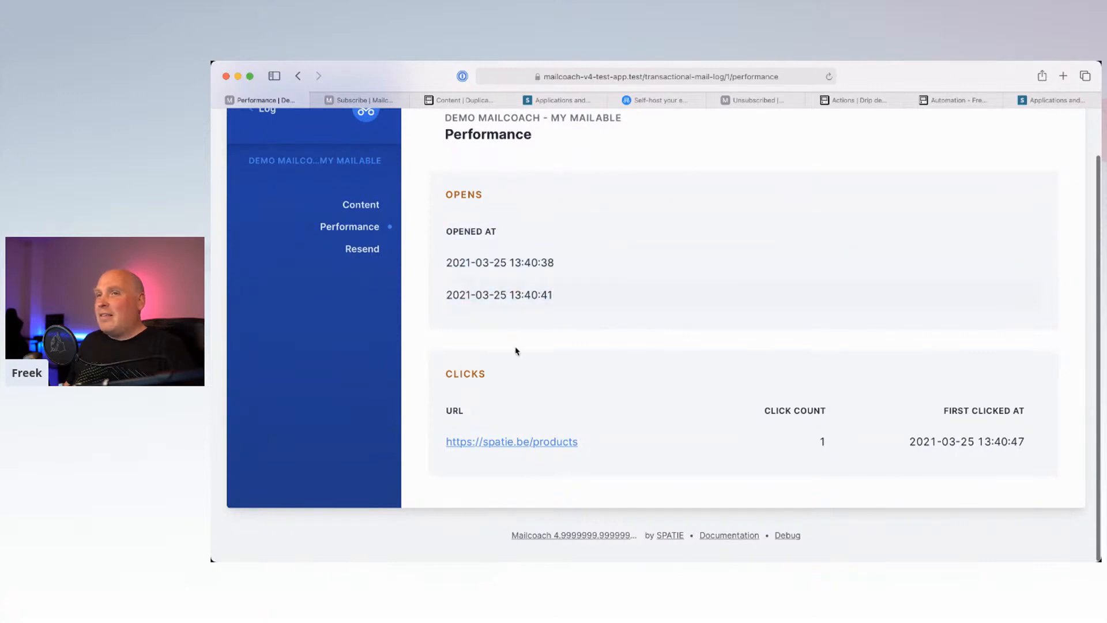
left_click_drag(448, 262, 520, 305)
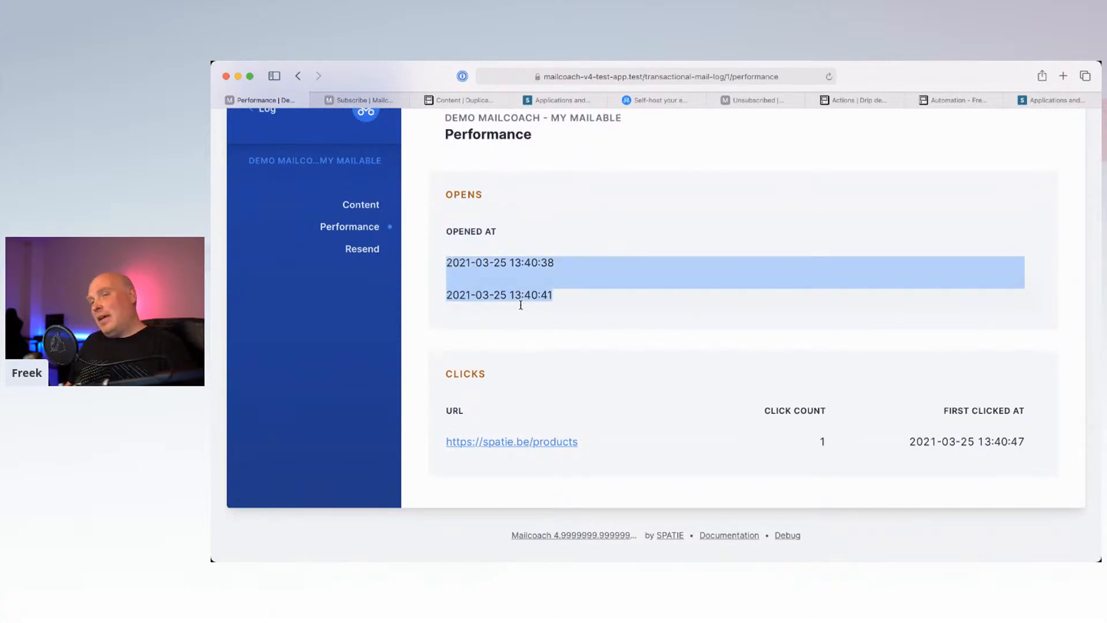
left_click(520, 305)
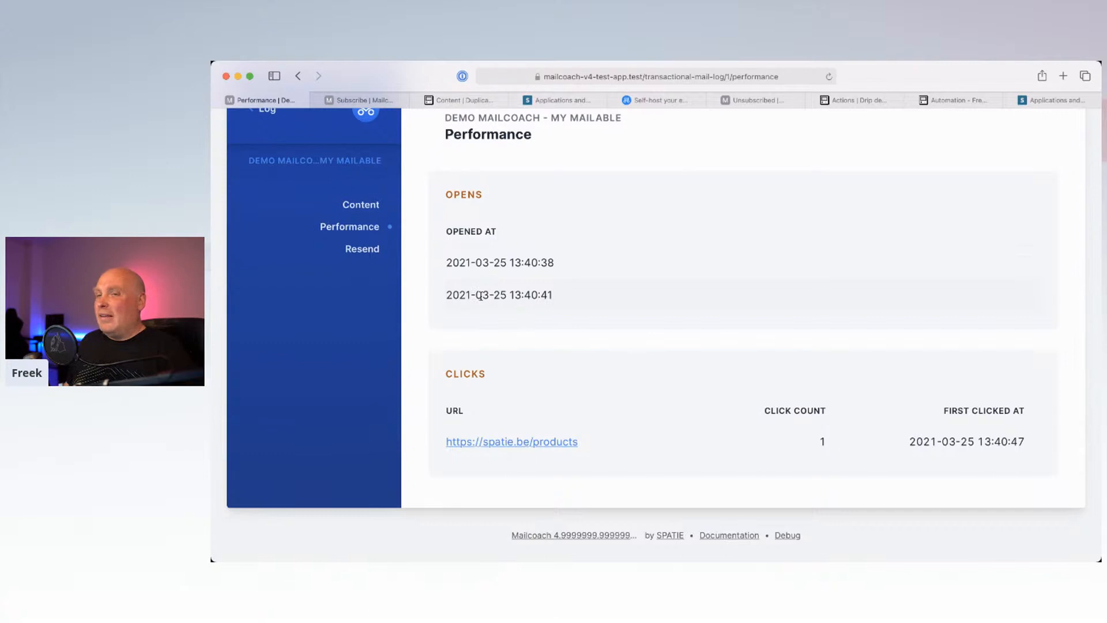
left_click_drag(606, 445, 447, 450)
left_click(539, 317)
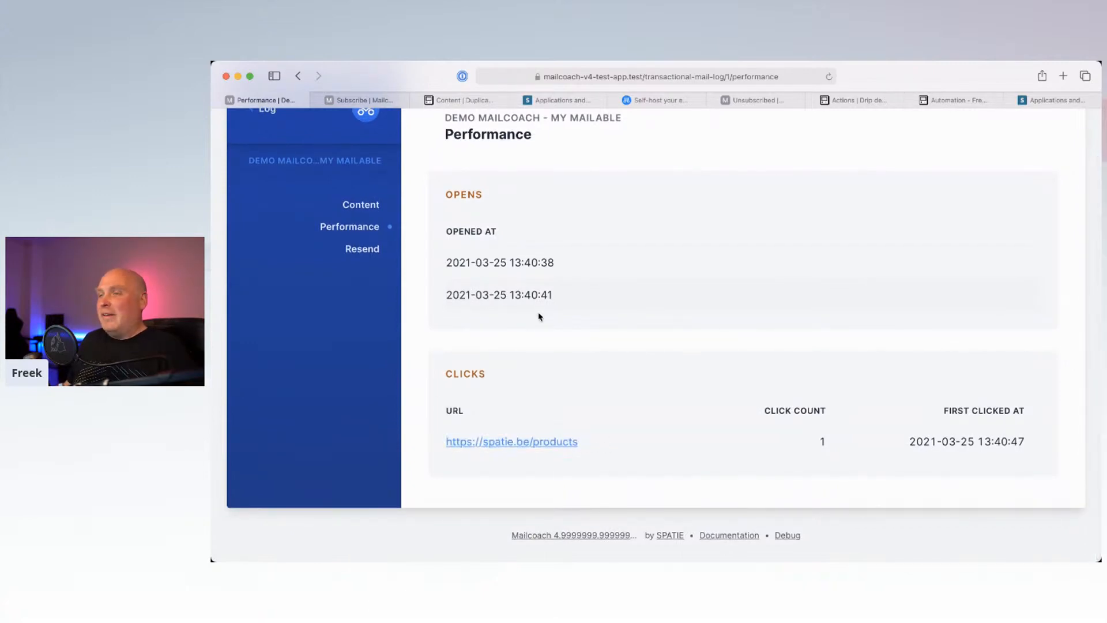
left_click(366, 205)
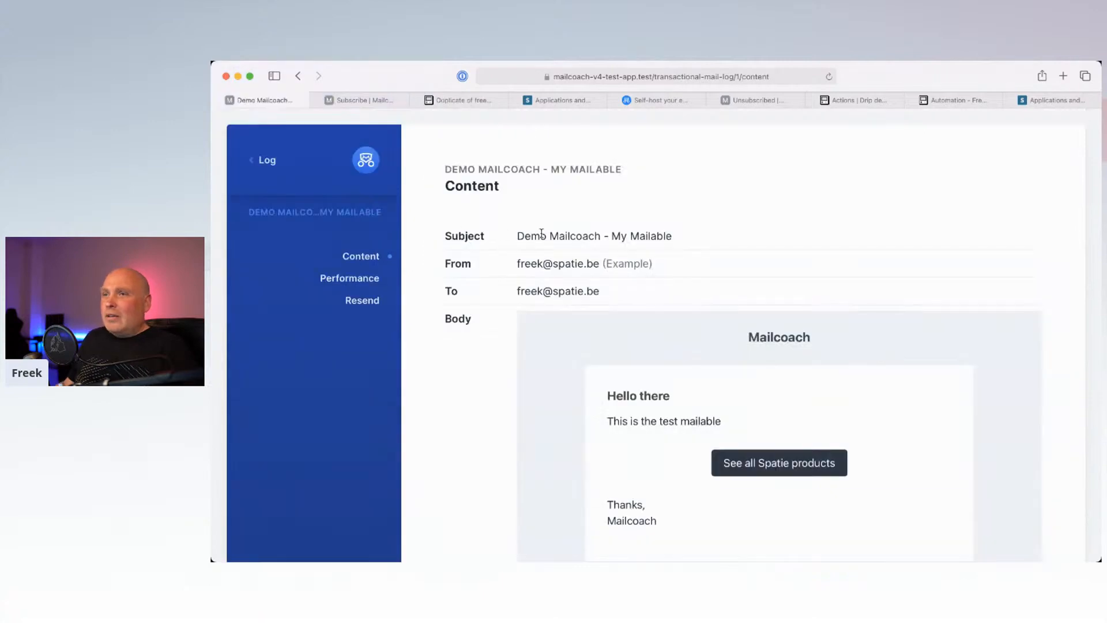
left_click(259, 161)
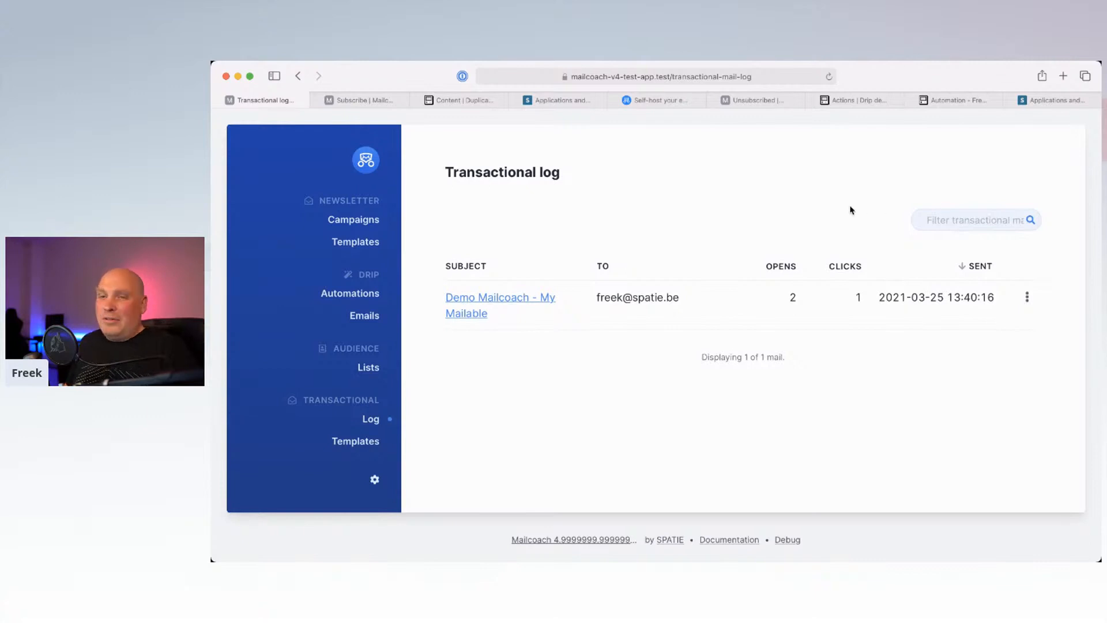
Step: Show the Transactional templates list with its single my-mailable template, then switch to PhpStorm
left_click(362, 444)
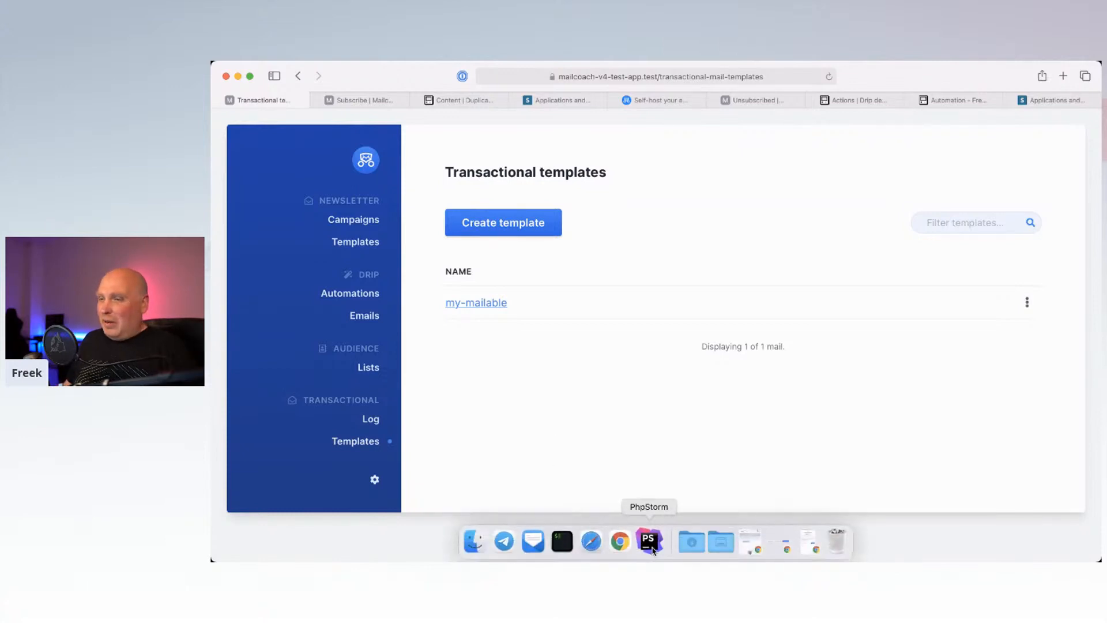
left_click(649, 541)
Step: Inspect the mails.myMailable Blade view and the markdown() docs for MyMailable, then return to Mailcoach
left_click(610, 345)
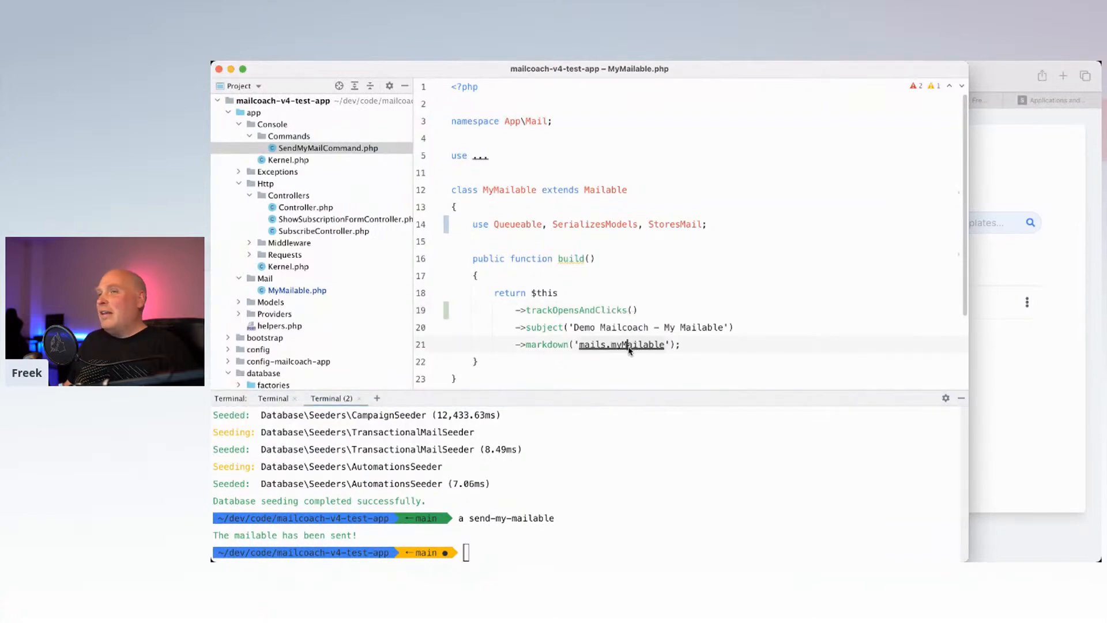
left_click(628, 345, "super")
key("super+bracketleft")
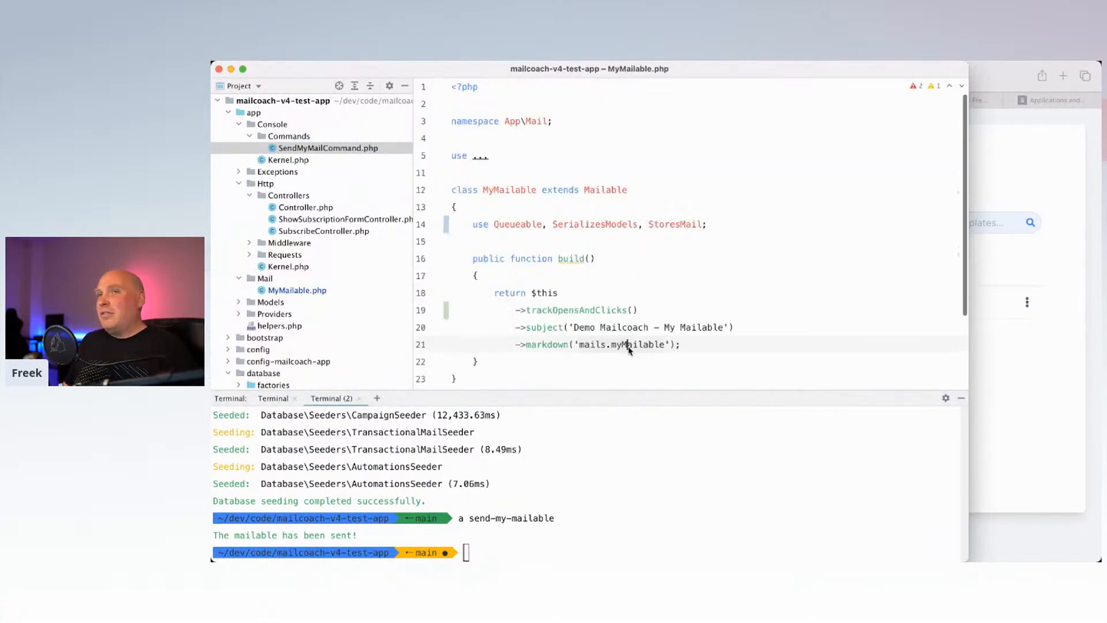
mouse_move(636, 335)
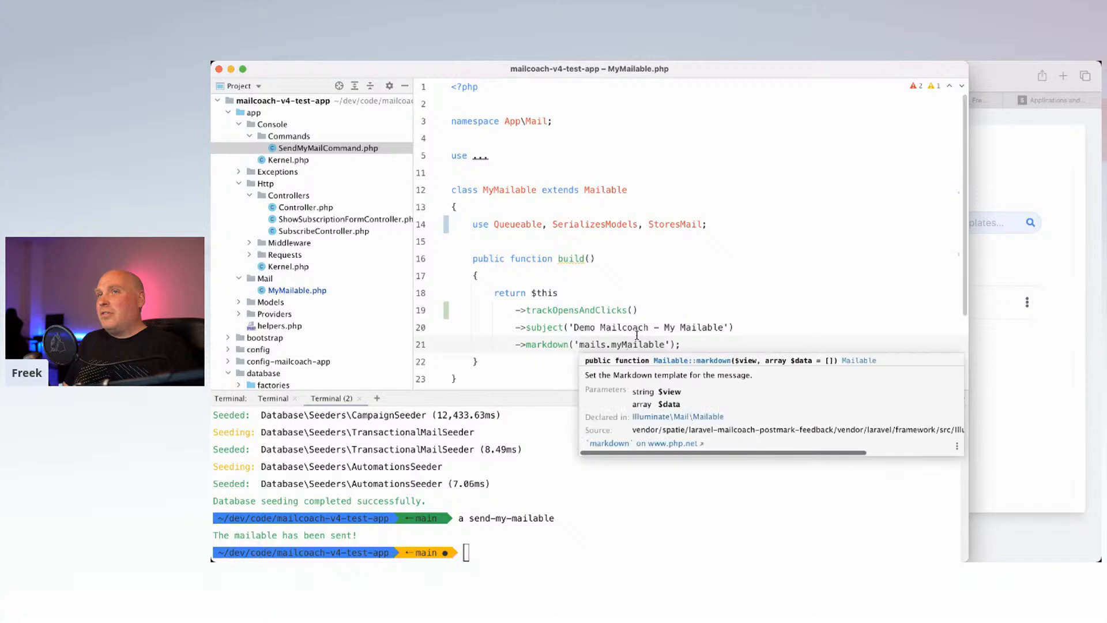
left_click(634, 309)
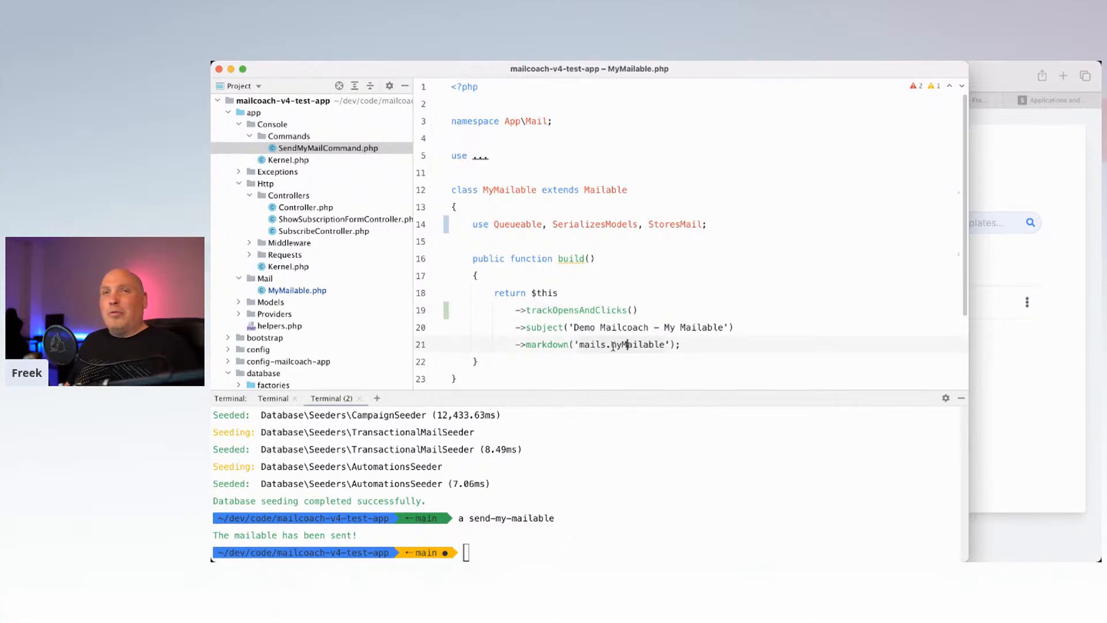
mouse_move(613, 346)
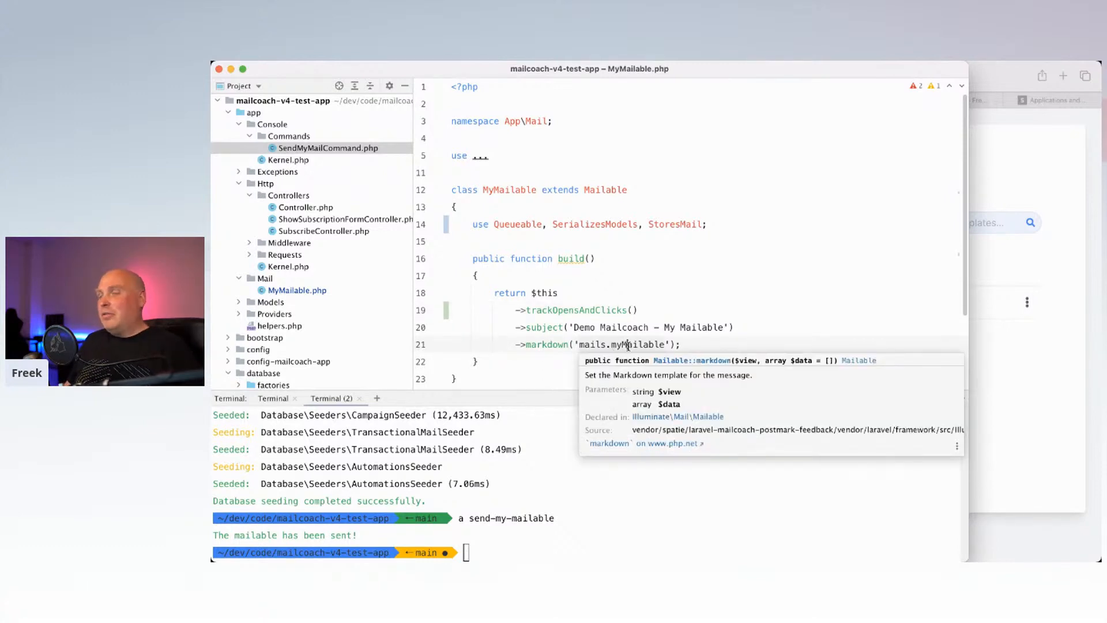
left_click(1010, 382)
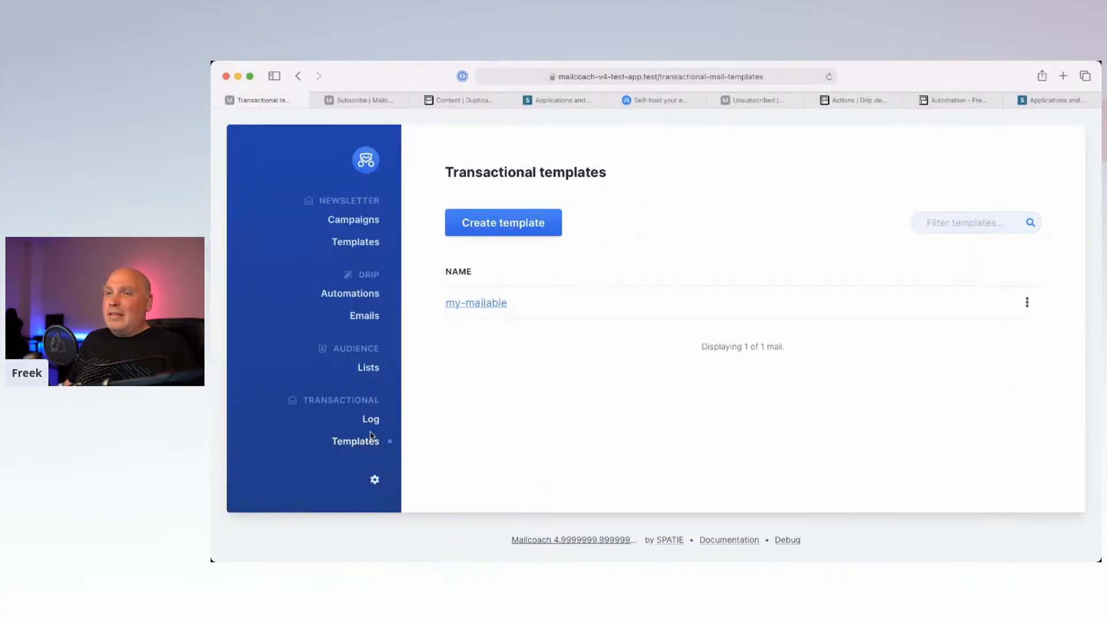
Step: Open the my-mailable template and scroll through its fields
left_click(474, 304)
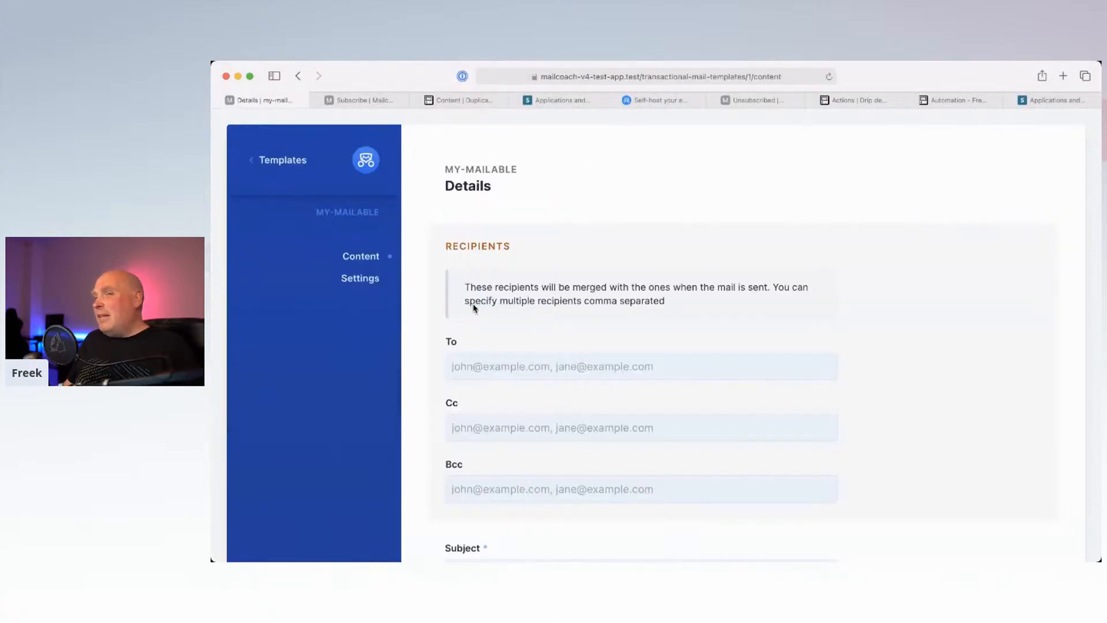
scroll(512, 343, "down", 5)
scroll(511, 343, "down", 4)
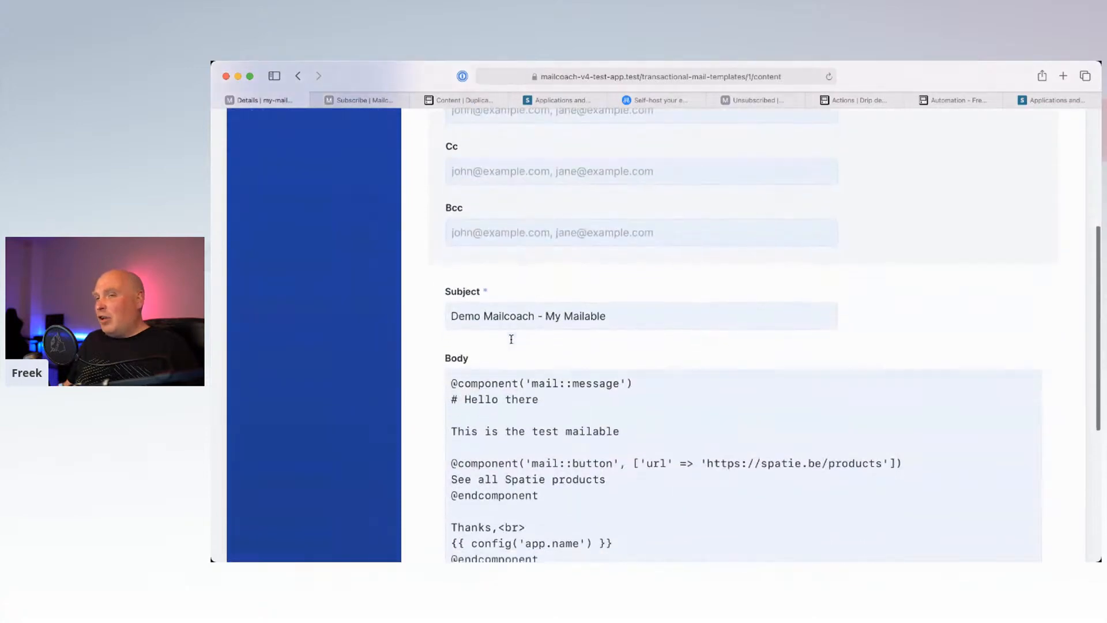
scroll(512, 340, "up", 1)
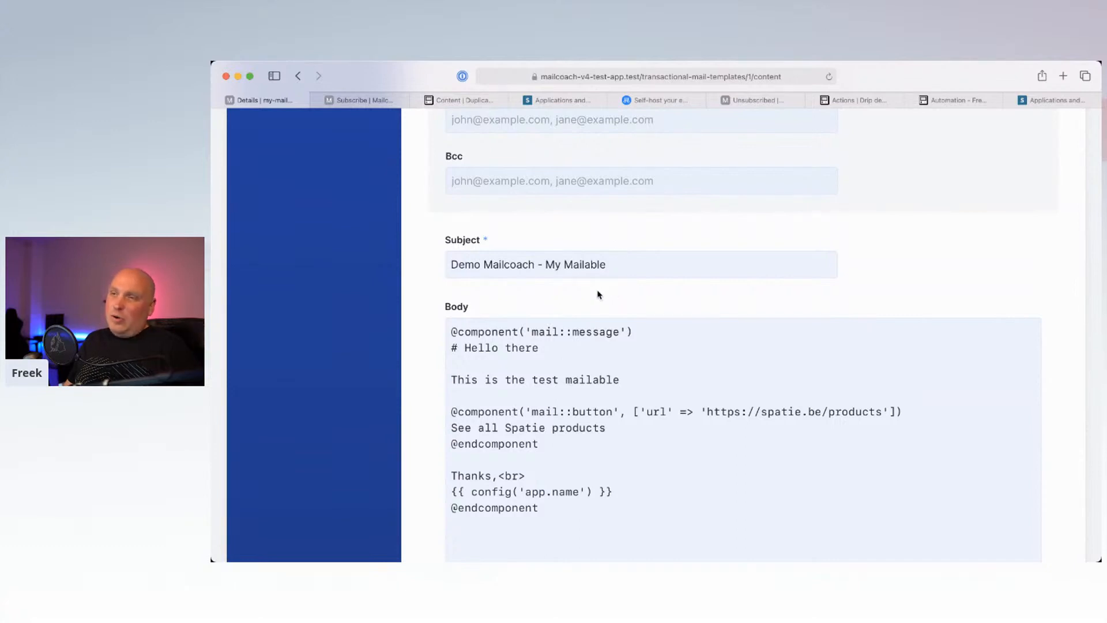
scroll(598, 294, "down", 1)
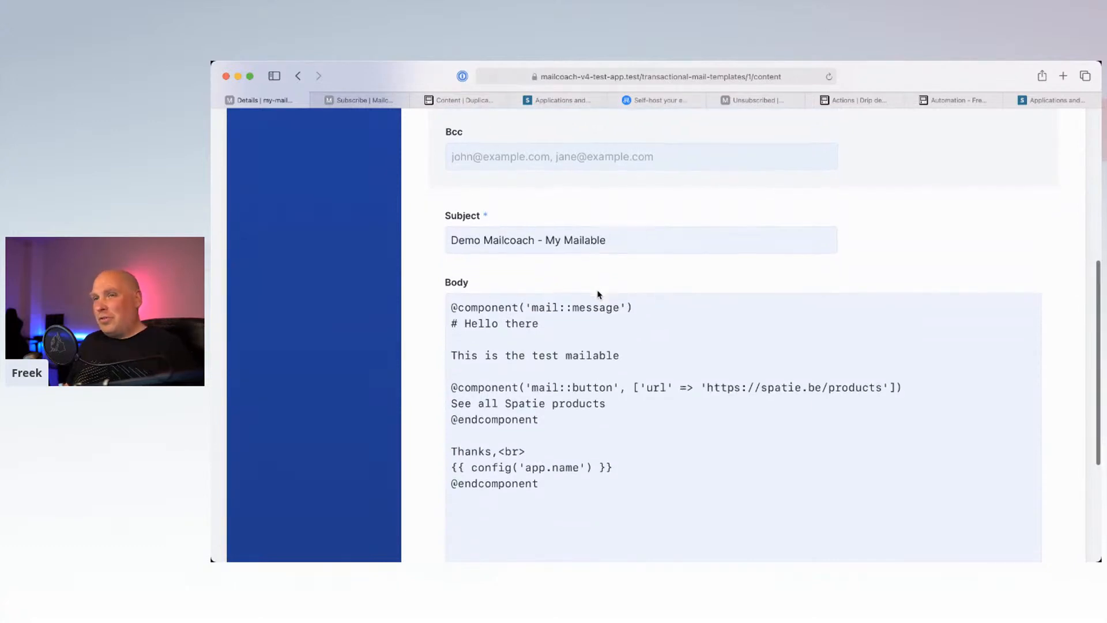
scroll(598, 295, "up", 5)
scroll(598, 295, "up", 3)
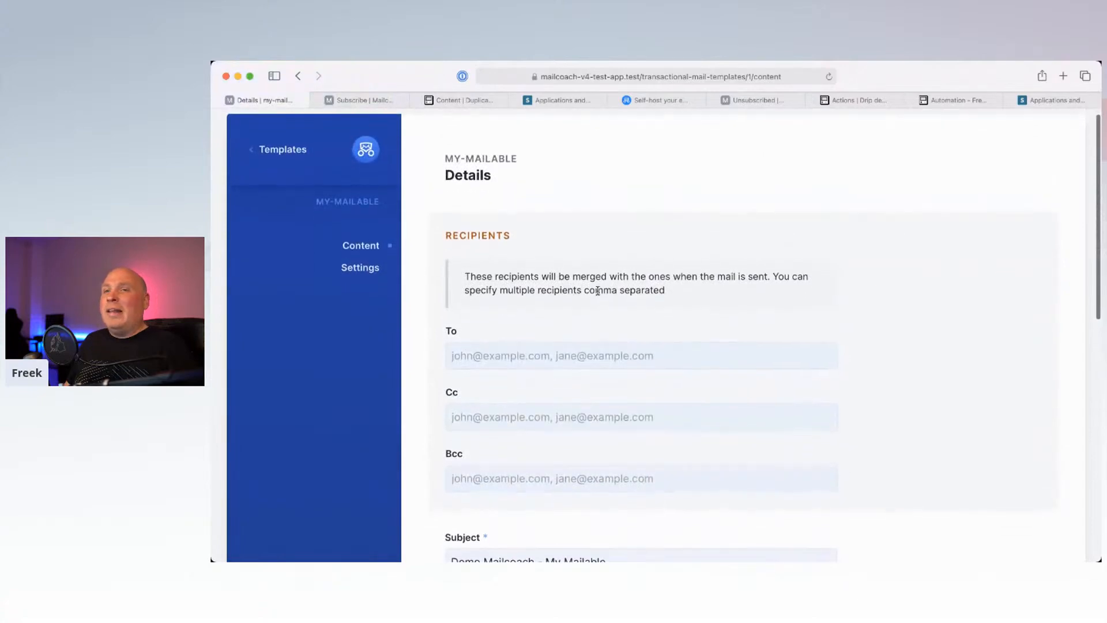
scroll(598, 294, "down", 1)
scroll(598, 294, "up", 1)
scroll(541, 282, "down", 2)
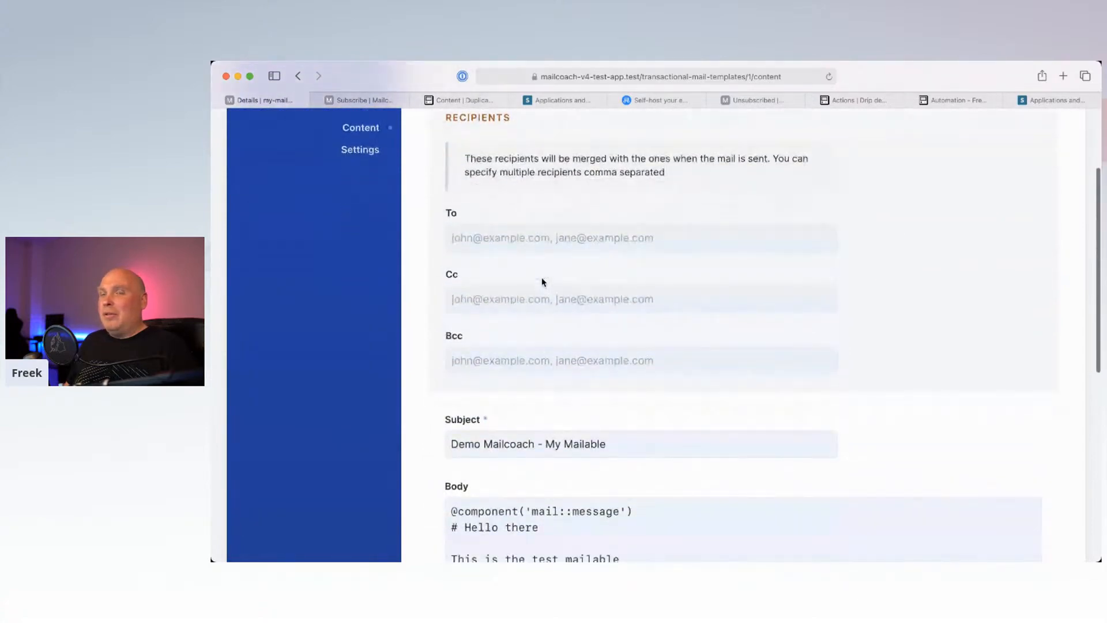
scroll(319, 190, "up", 2)
scroll(563, 297, "down", 1)
scroll(563, 297, "down", 1)
scroll(561, 296, "up", 1)
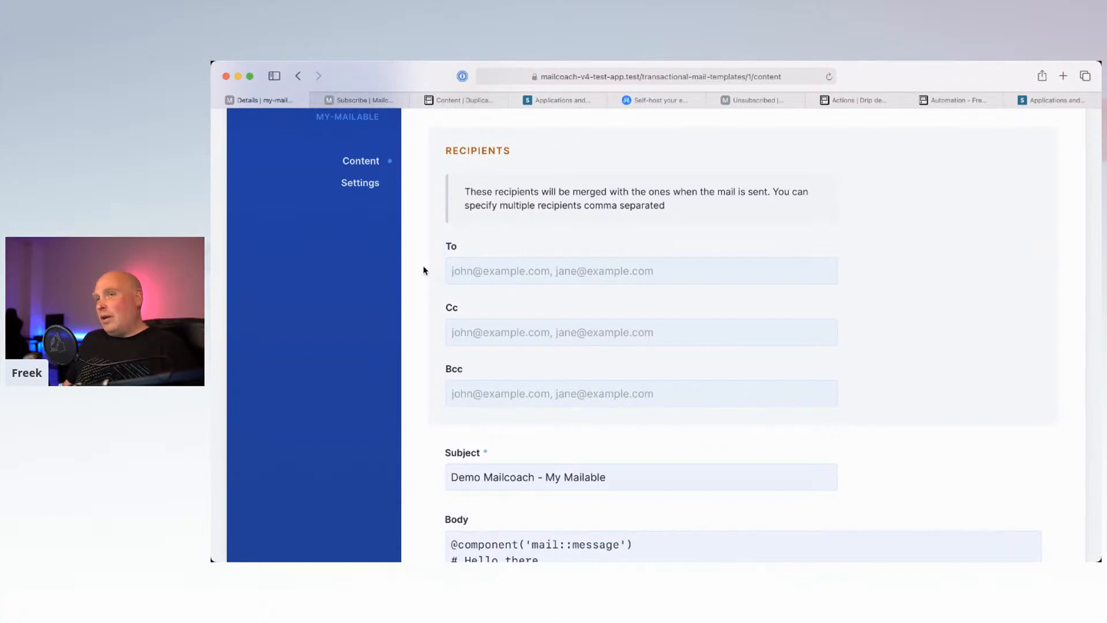
Step: Review the To, Cc, Subject and Body fields, then open the template's Settings page
left_click(460, 332)
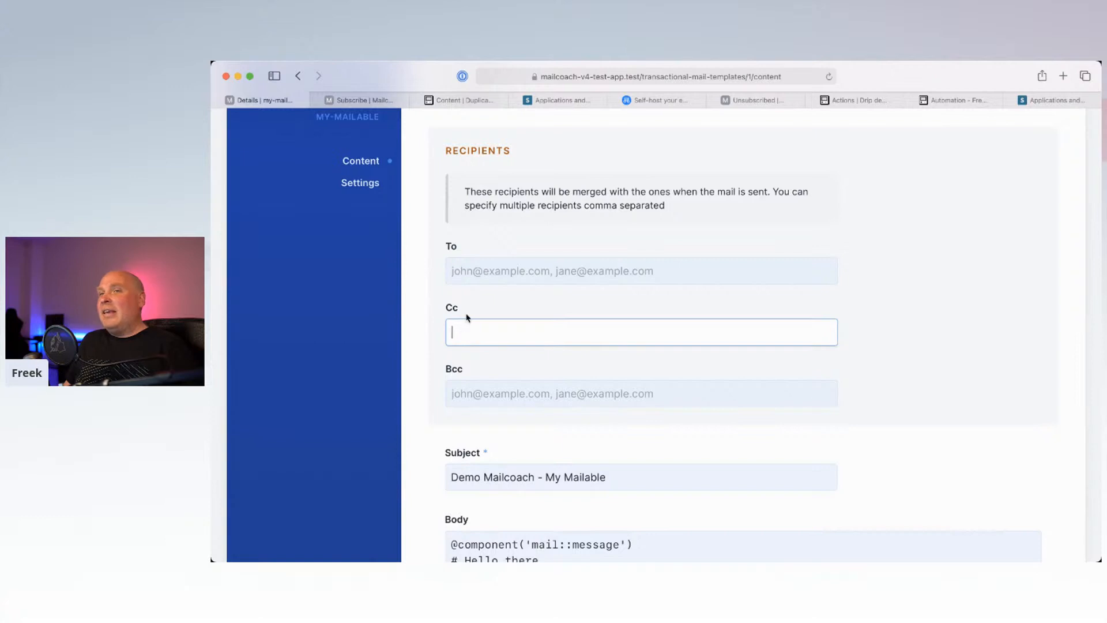
left_click(479, 254)
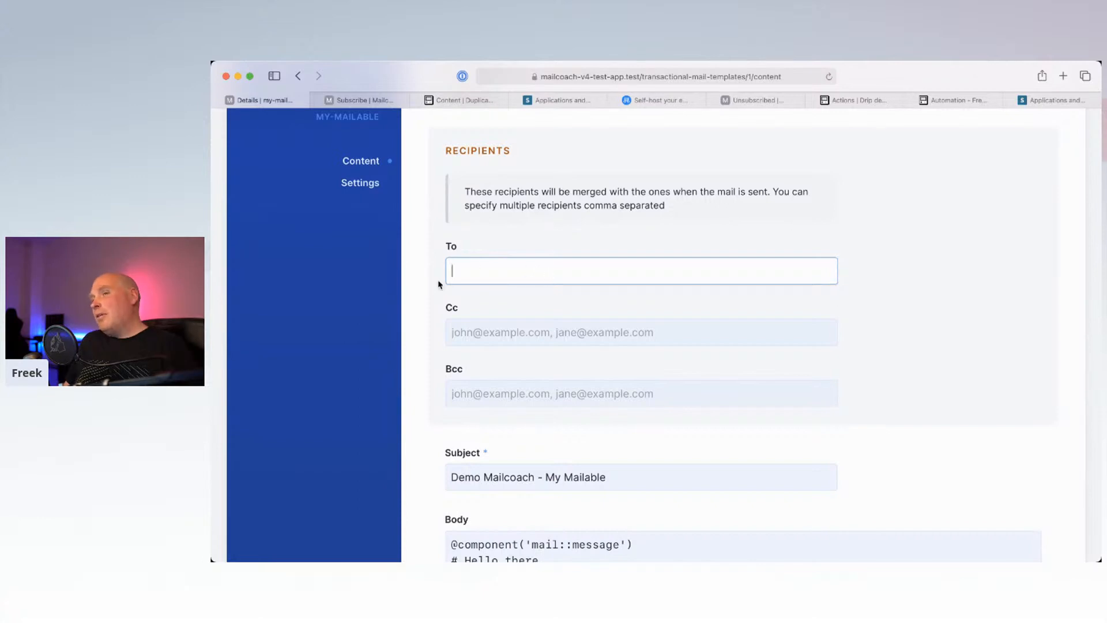
left_click(470, 325)
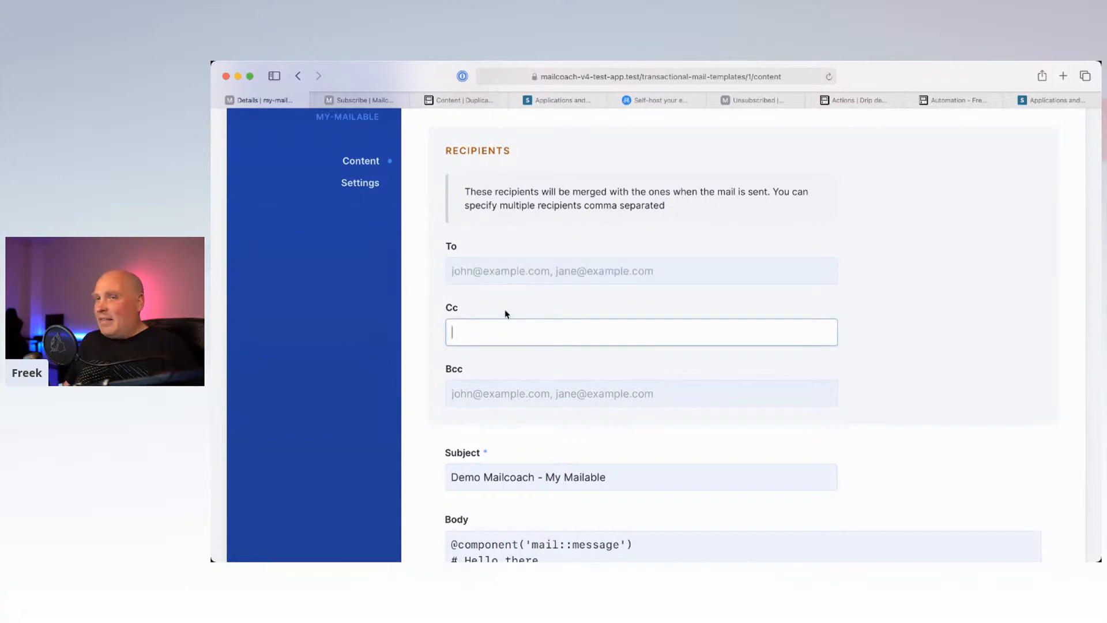
left_click(425, 328)
scroll(425, 328, "down", 5)
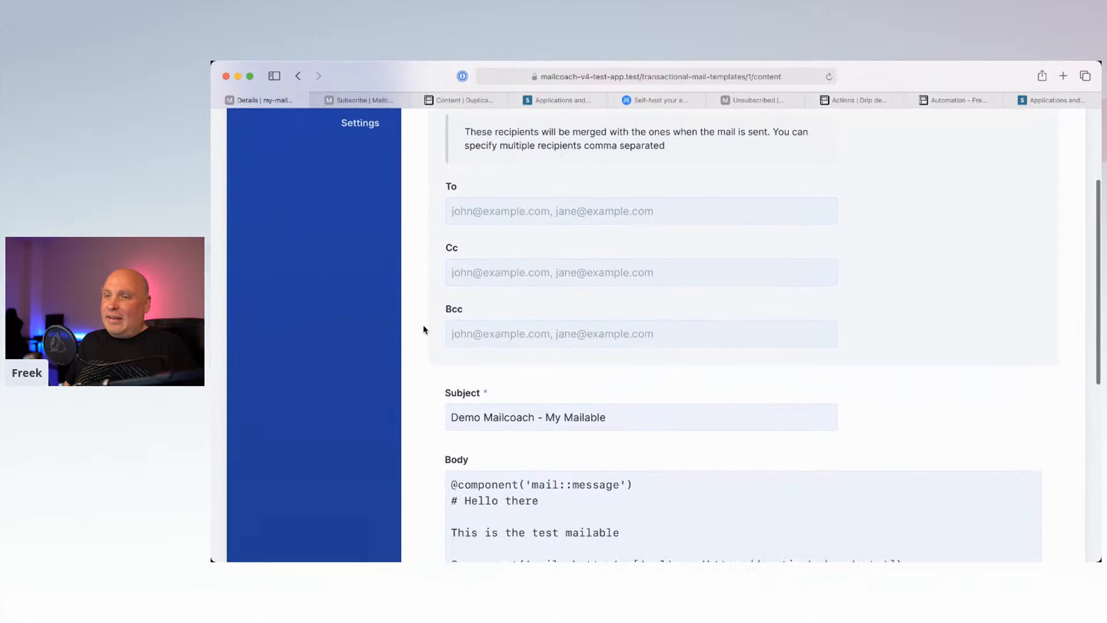
left_click(524, 283)
scroll(519, 436, "down", 2)
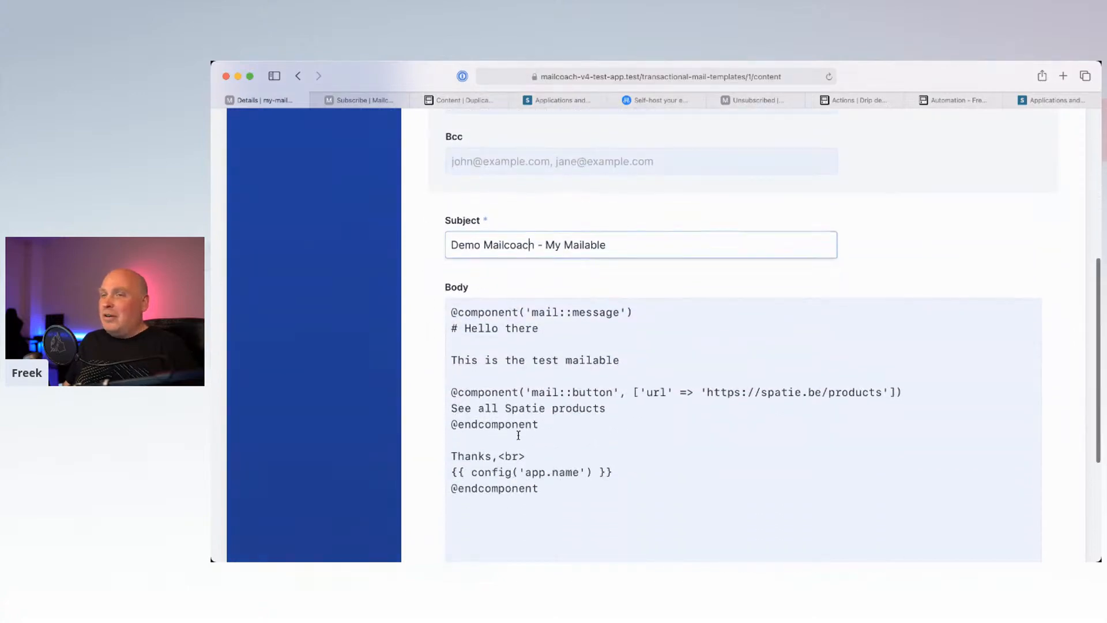
left_click_drag(565, 449, 434, 266)
left_click(433, 265)
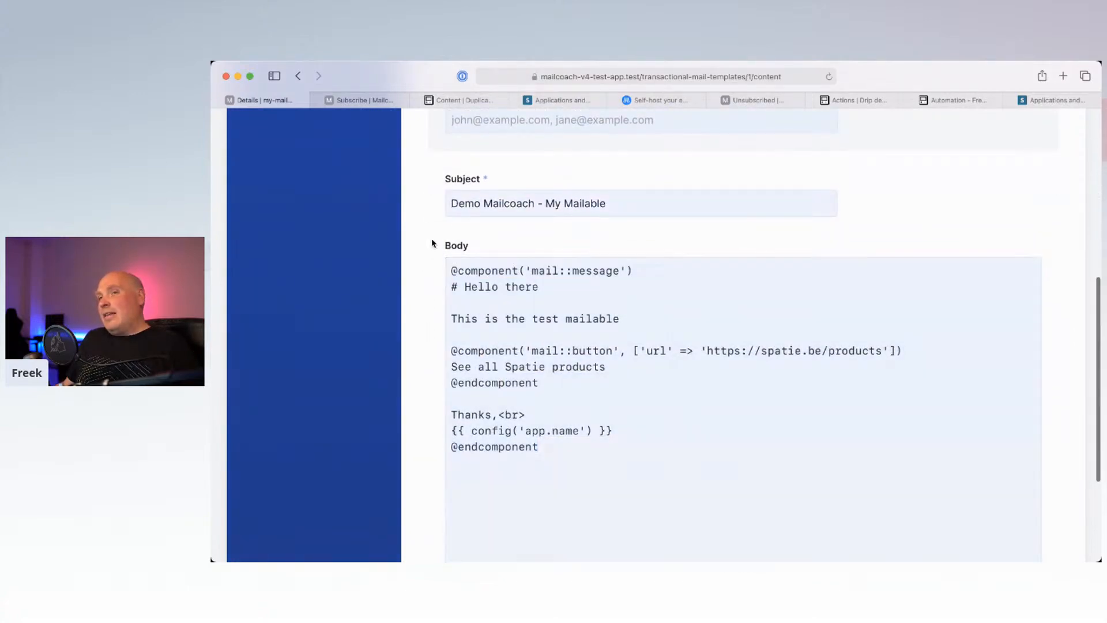
scroll(421, 248, "up", 5)
left_click(376, 230)
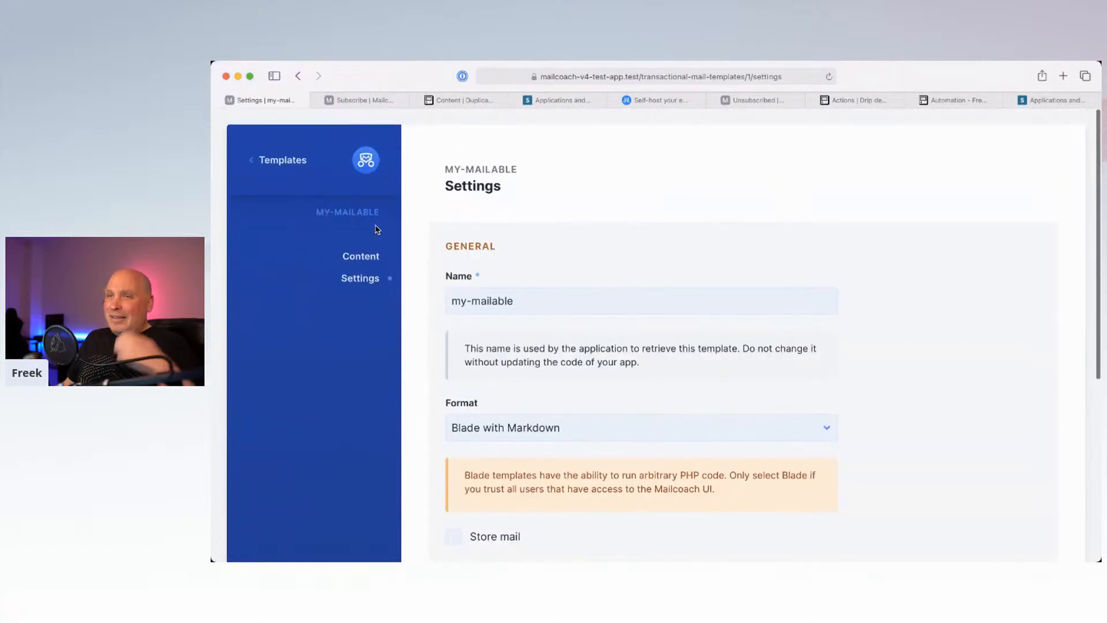
scroll(517, 305, "down", 3)
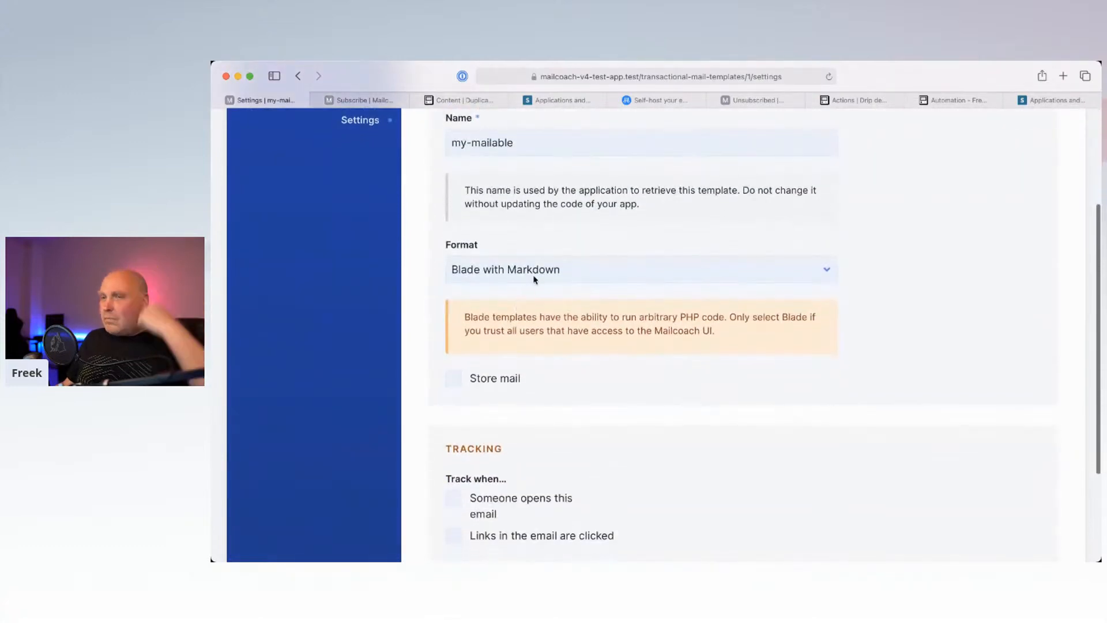
left_click(534, 269)
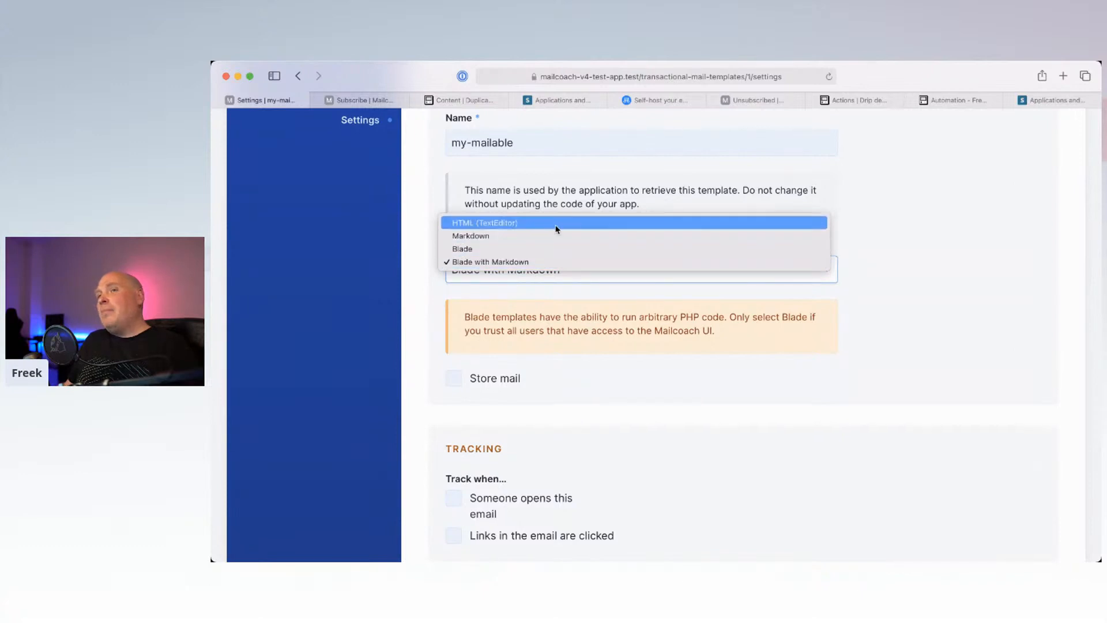
left_click(557, 225)
left_click(530, 269)
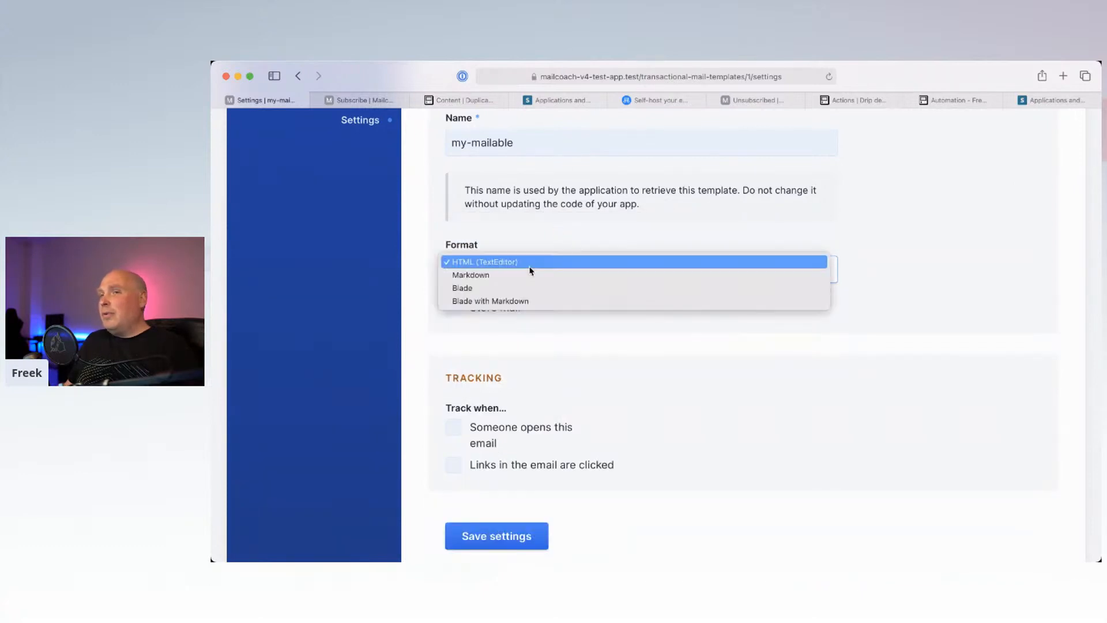
left_click(530, 275)
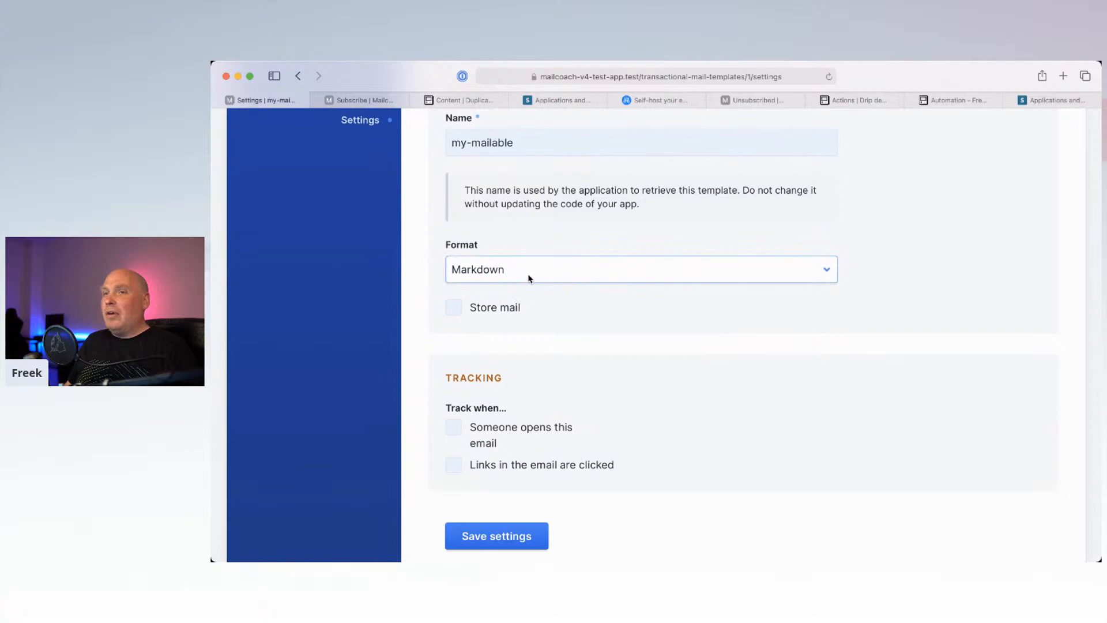
left_click(530, 277)
left_click(539, 287)
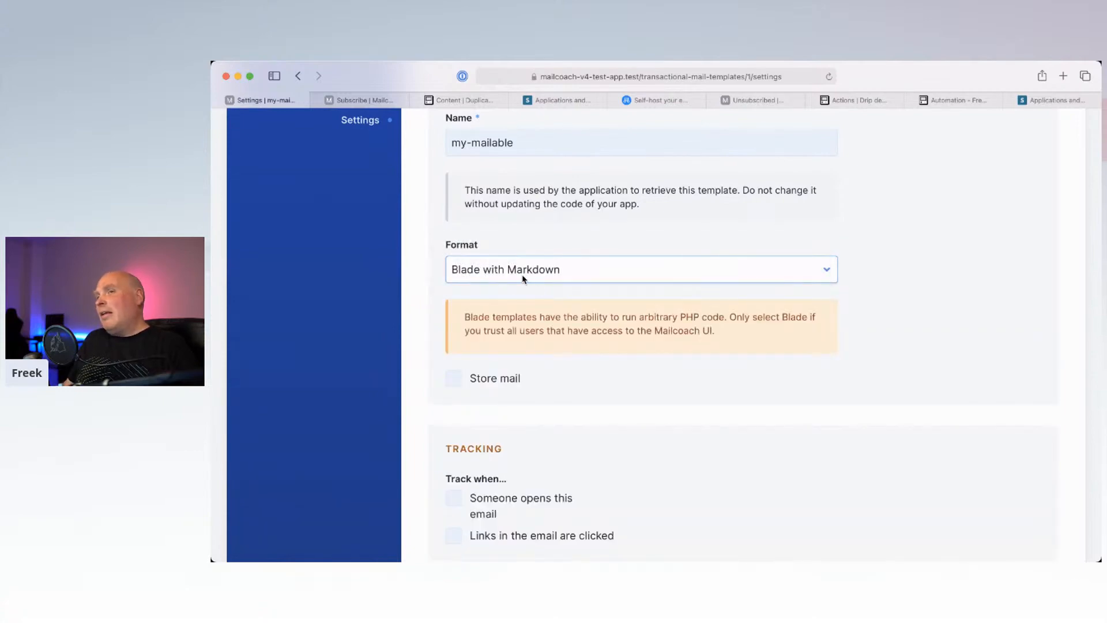
scroll(455, 229, "up", 5)
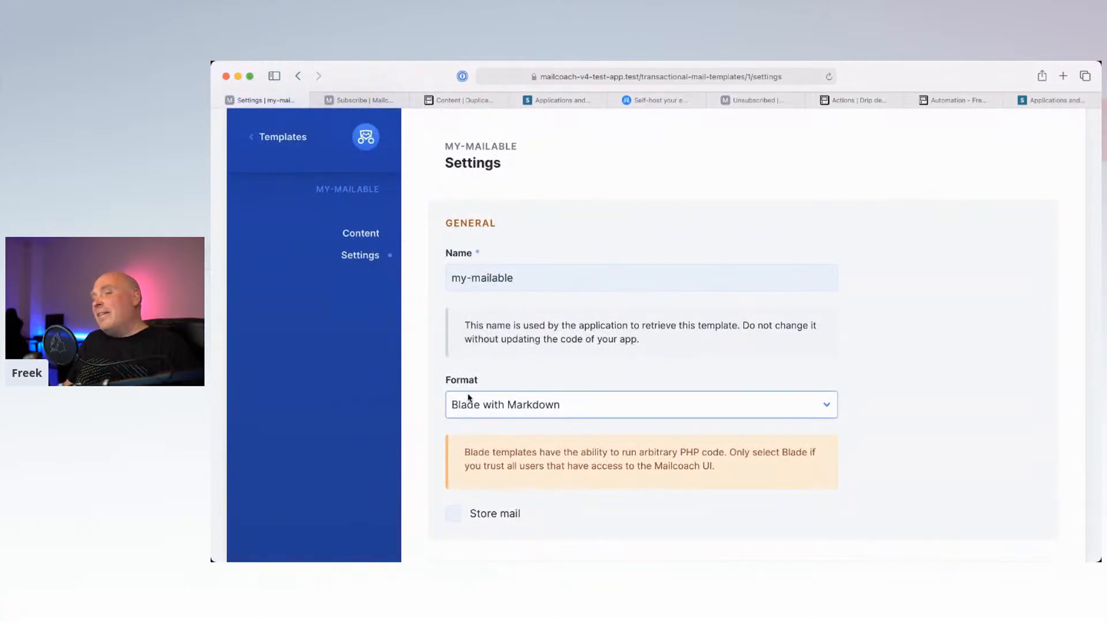
left_click(488, 404)
left_click(488, 398)
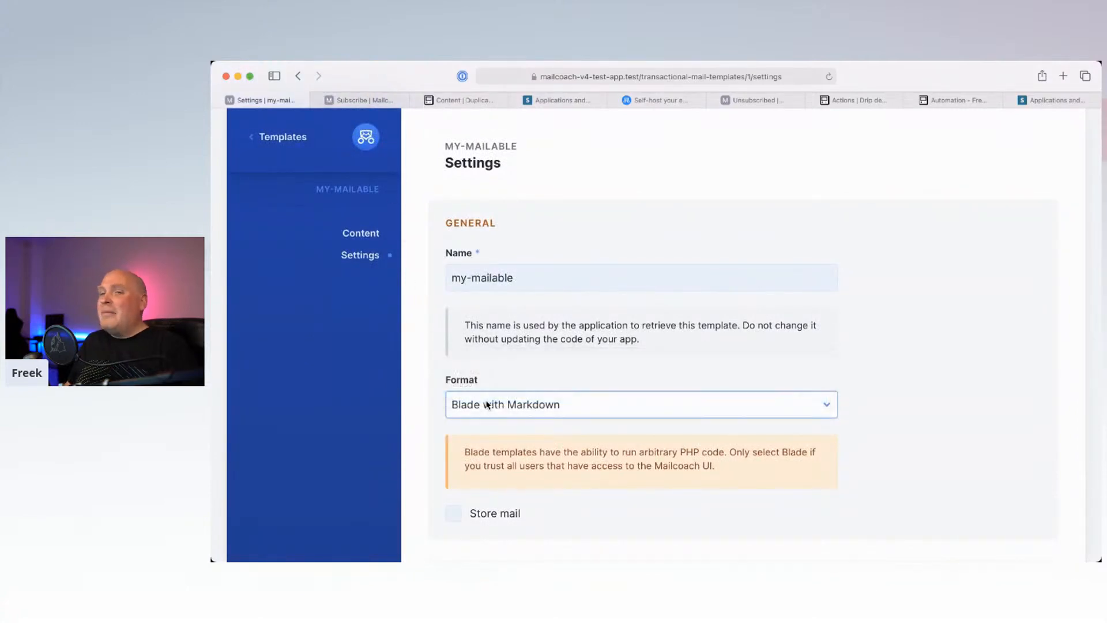
scroll(489, 338, "up", 3)
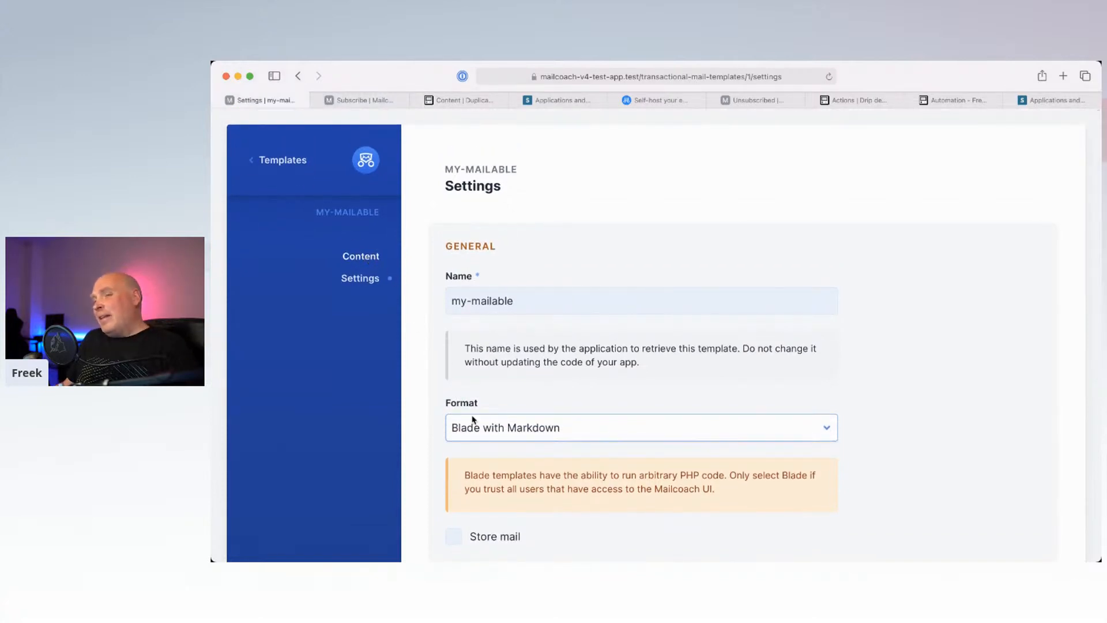
scroll(470, 418, "down", 3)
left_click_drag(463, 410, 717, 424)
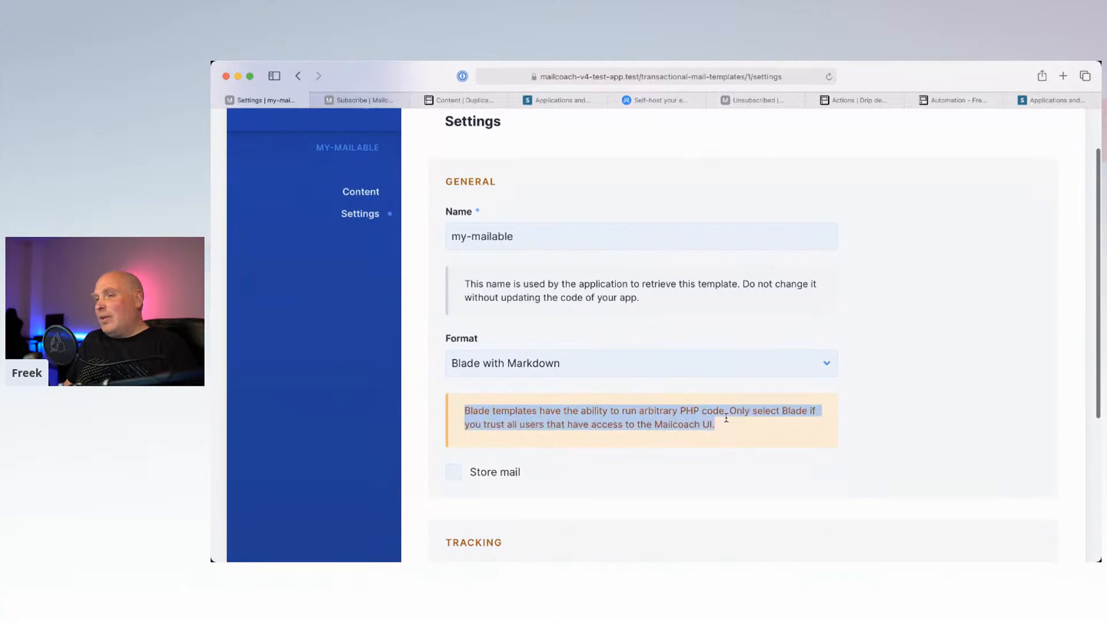
left_click(518, 365)
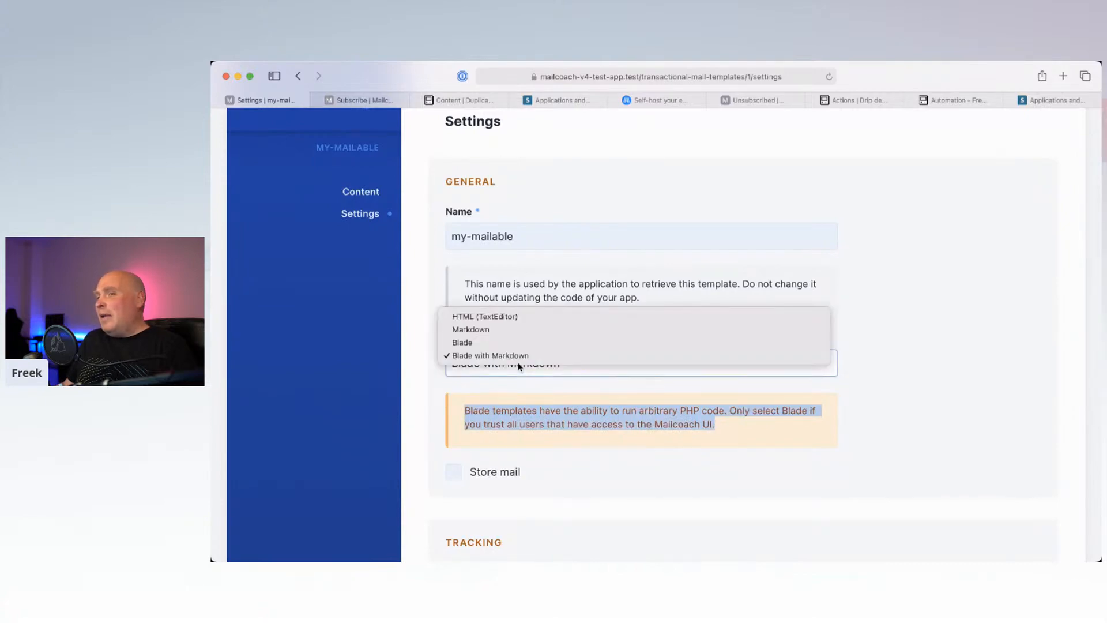
left_click(539, 353)
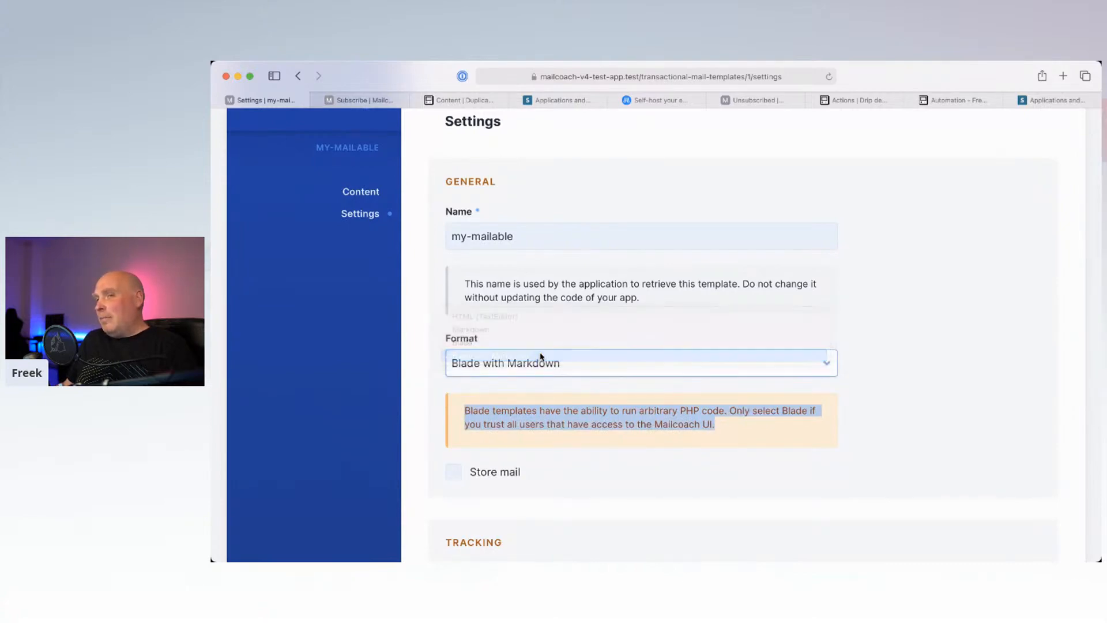
left_click(361, 192)
scroll(496, 398, "down", 10)
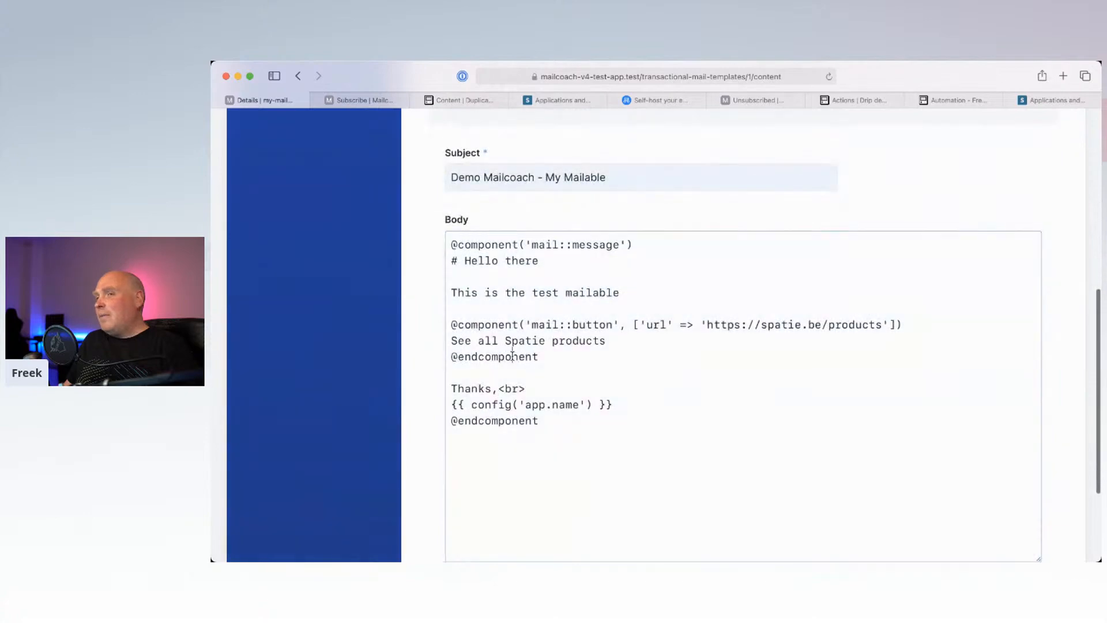
left_click_drag(568, 430, 442, 249)
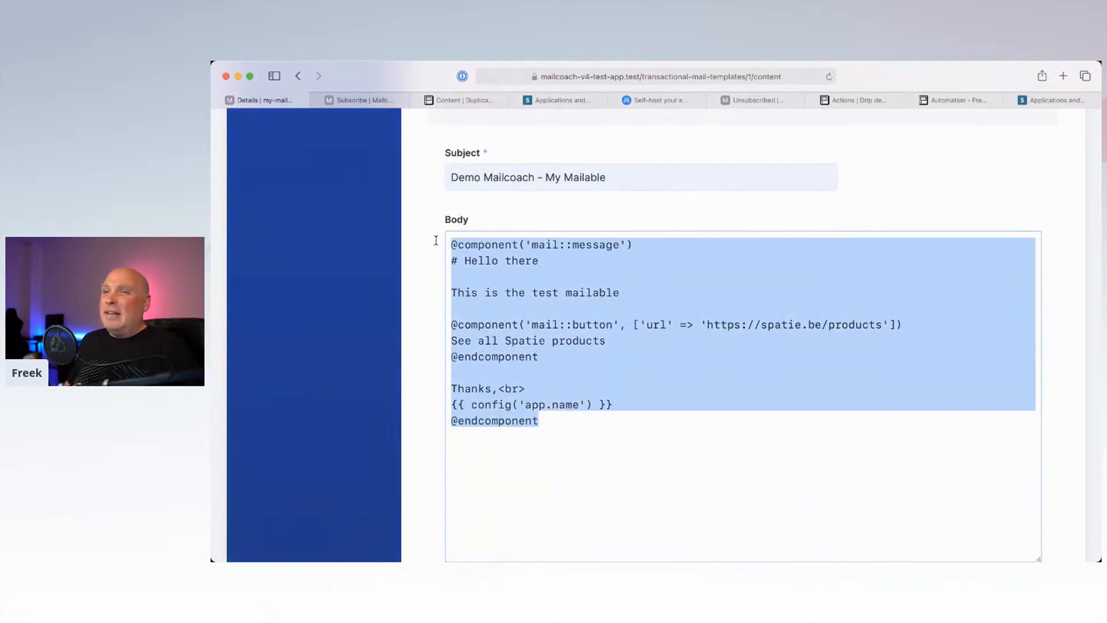
left_click(496, 255)
left_click(646, 247)
left_click_drag(640, 326, 887, 326)
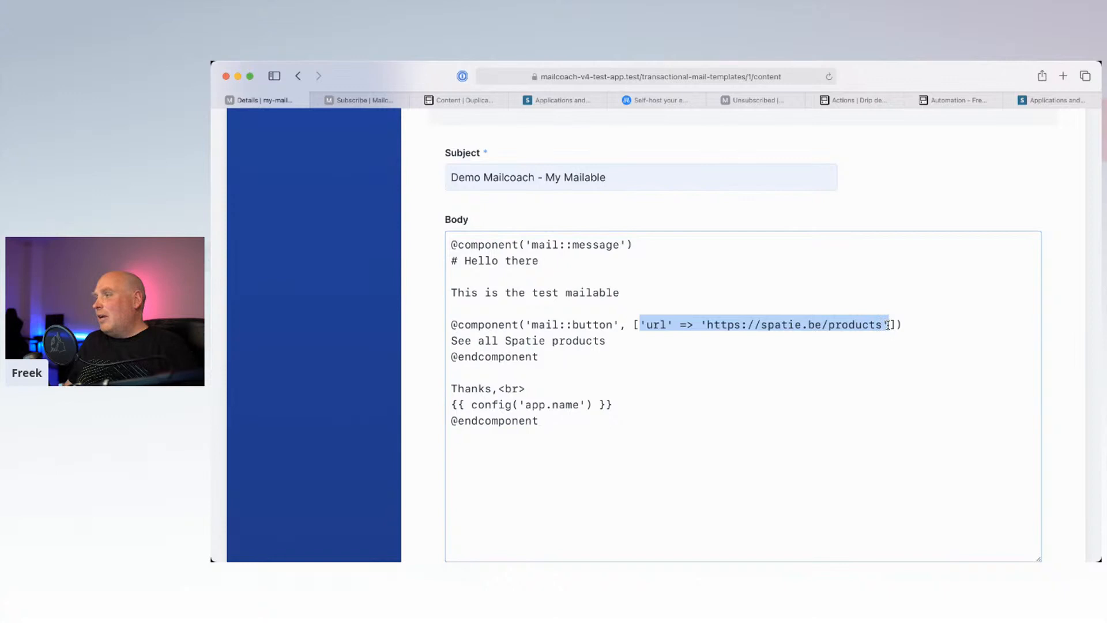
scroll(810, 294, "up", 10)
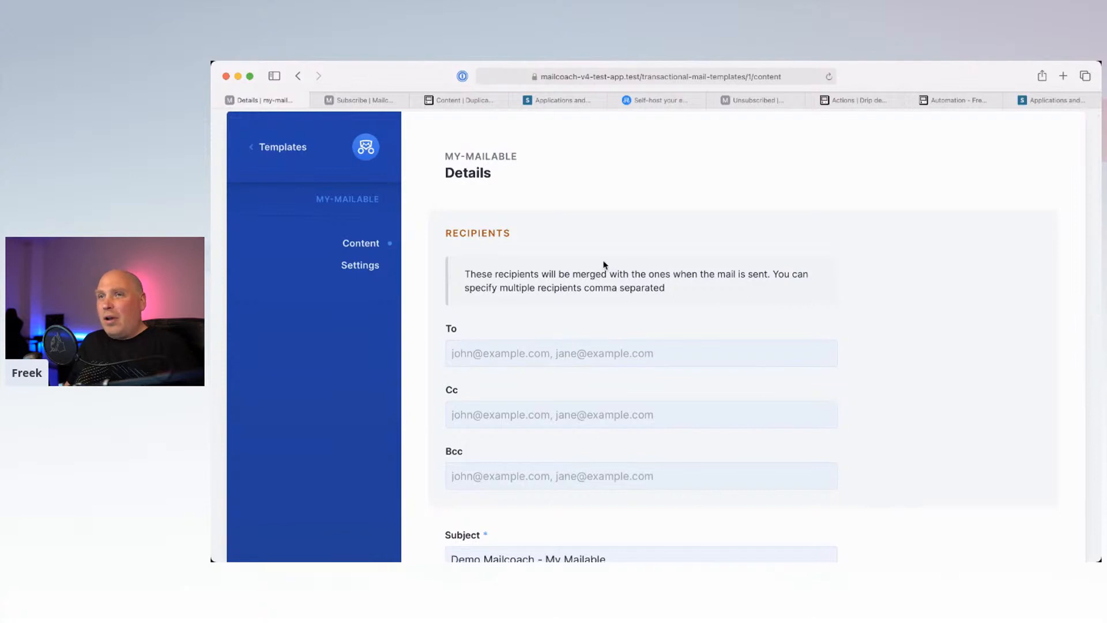
left_click(368, 268)
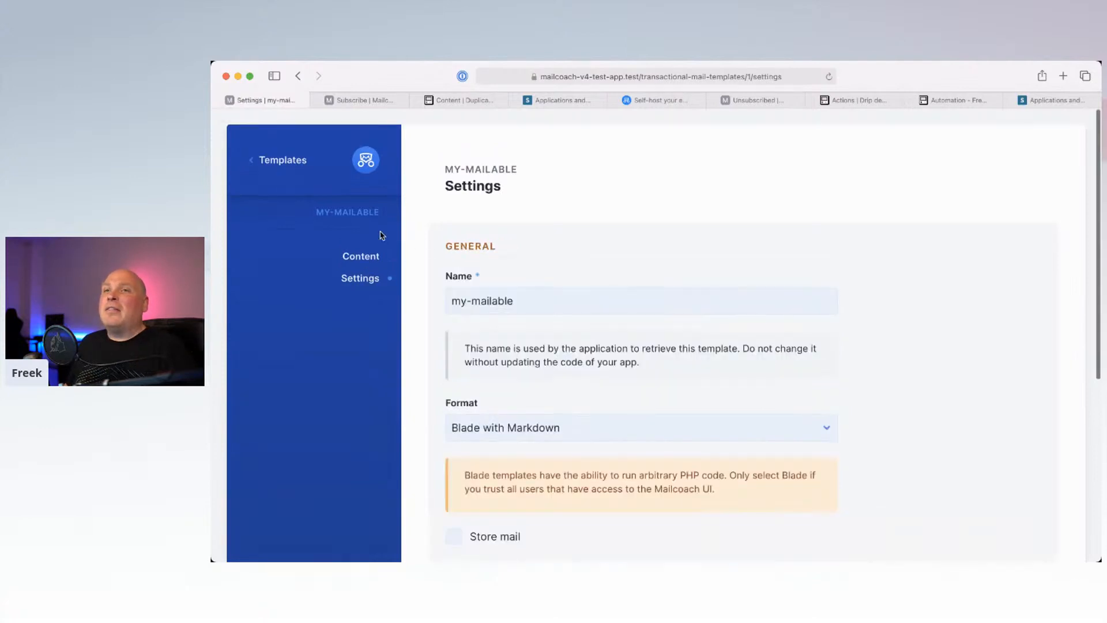
Step: Keep the Blade with Markdown format, enable Store mail and tracking, and save the settings
scroll(549, 323, "down", 5)
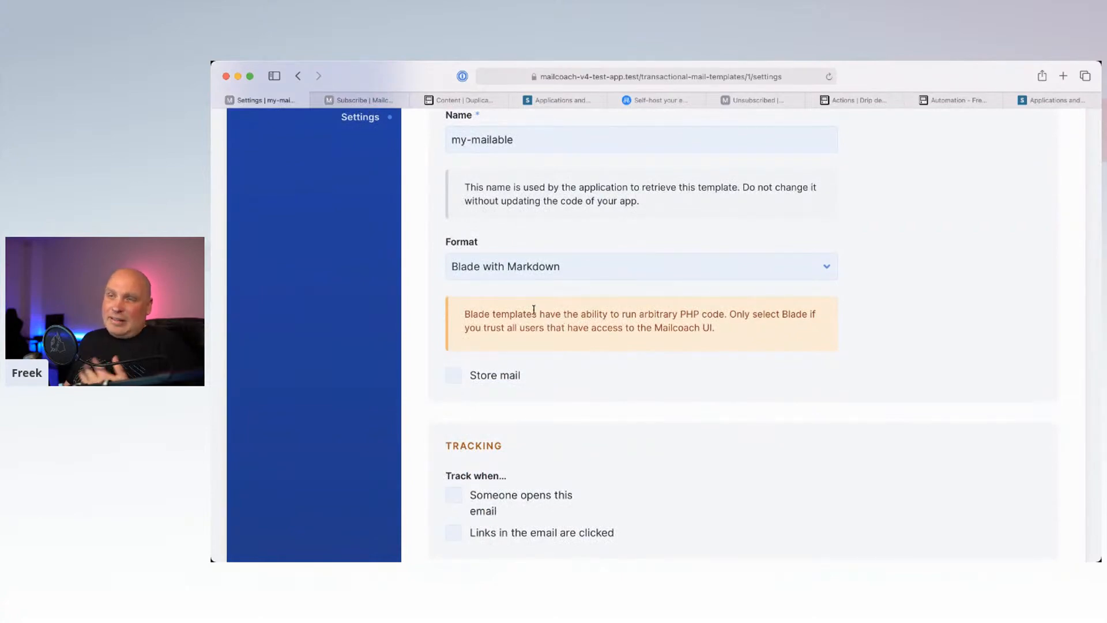
scroll(534, 310, "down", 2)
scroll(532, 314, "up", 2)
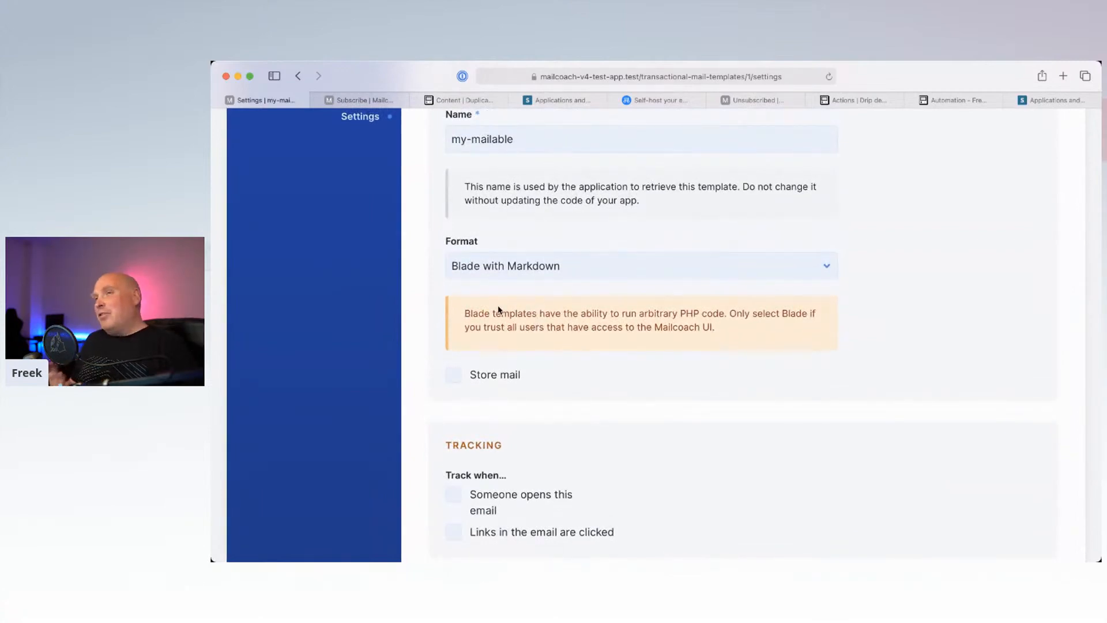
left_click(490, 266)
left_click(490, 265)
left_click(454, 375)
scroll(485, 415, "down", 3)
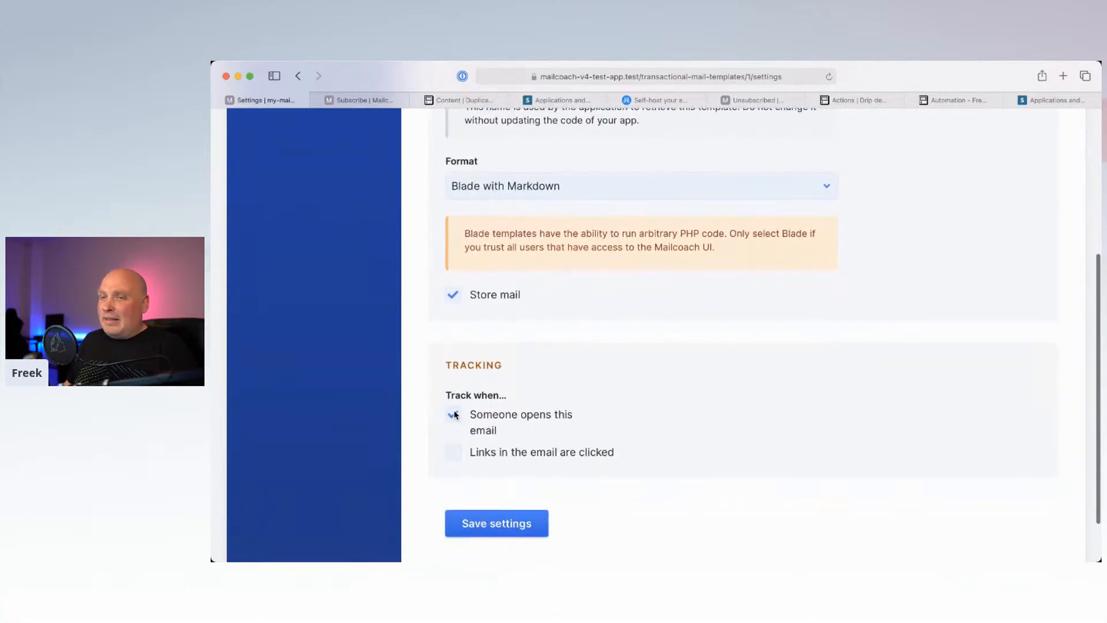
left_click(454, 452)
left_click(503, 524)
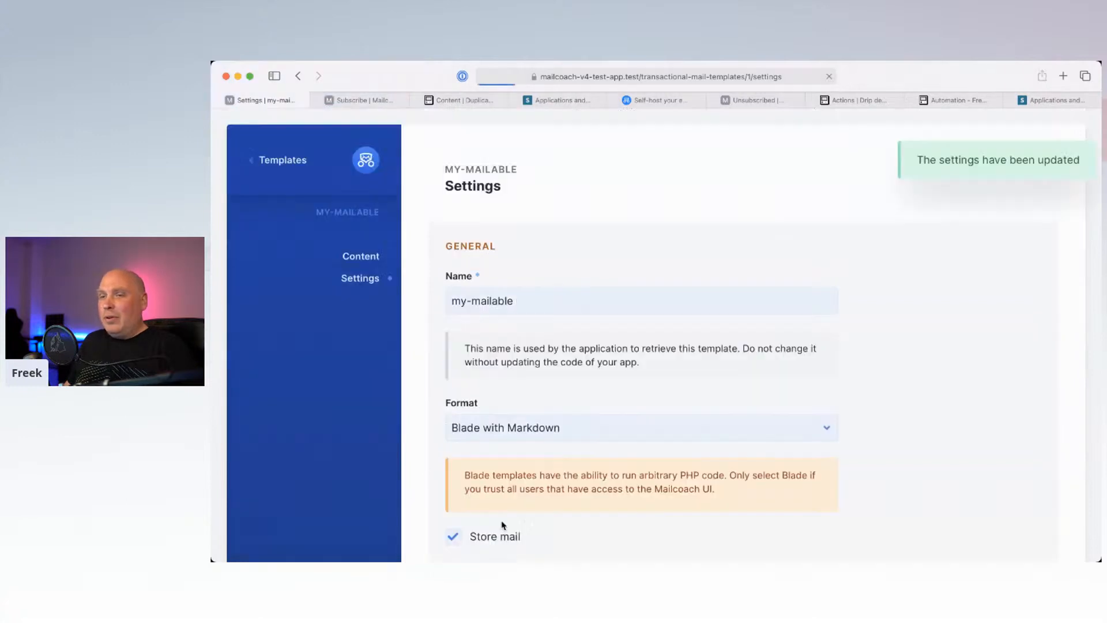
Step: Return to the transactional templates list by way of the template's Content page
left_click(366, 254)
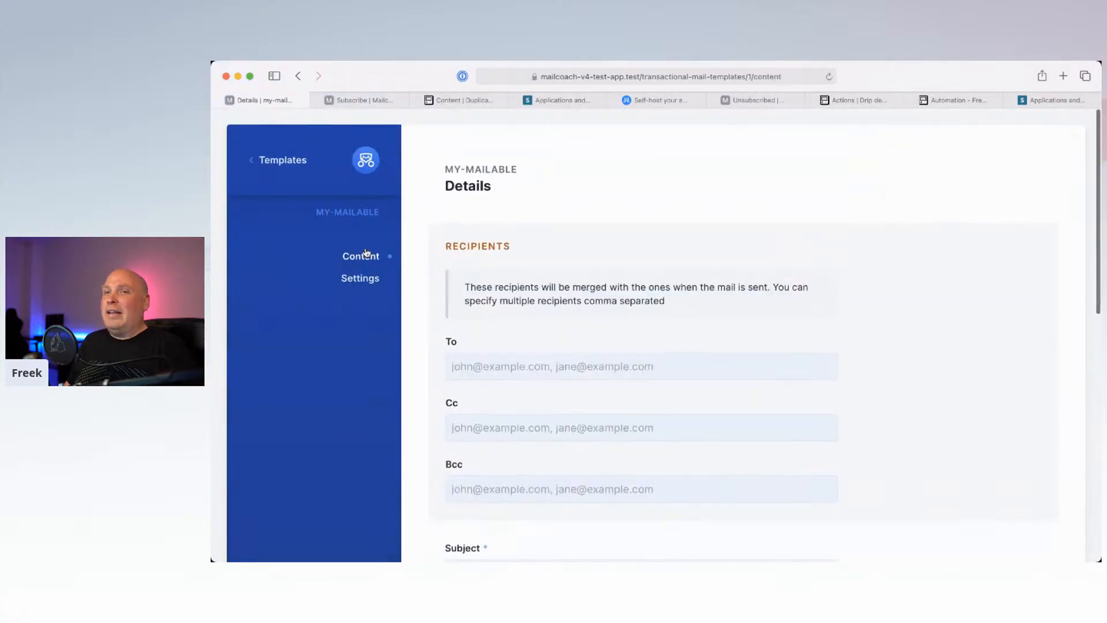
left_click(292, 161)
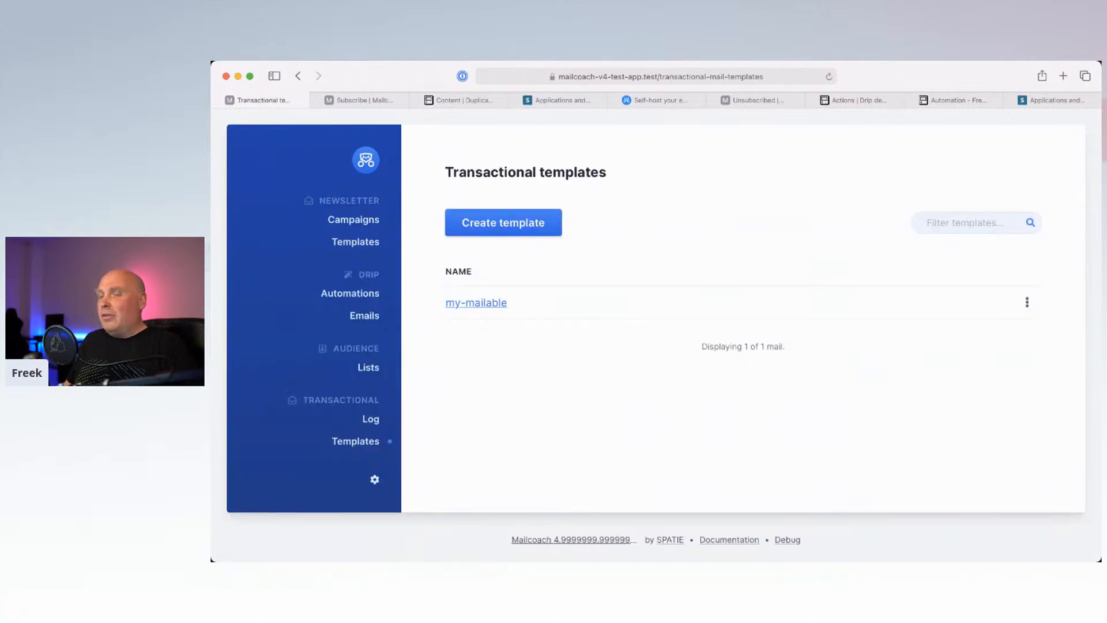
mouse_move(715, 556)
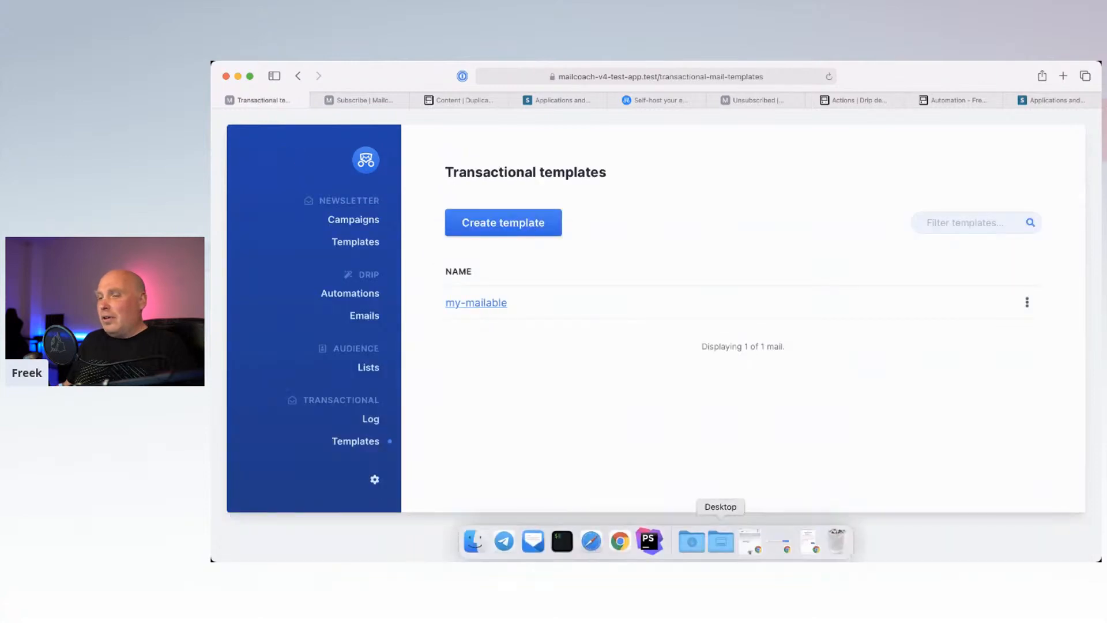
Step: Replace the StoresMail trait in MyMailable with UsesMailcoachTemplate
left_click(650, 546)
double_click(669, 229)
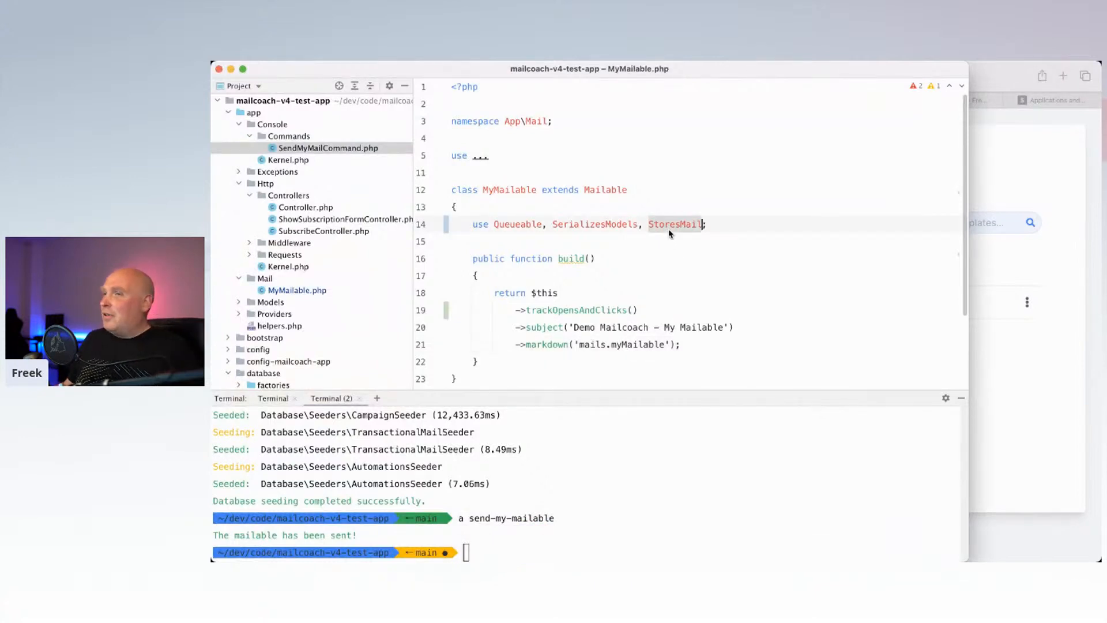
key("BackSpace")
type("Uses")
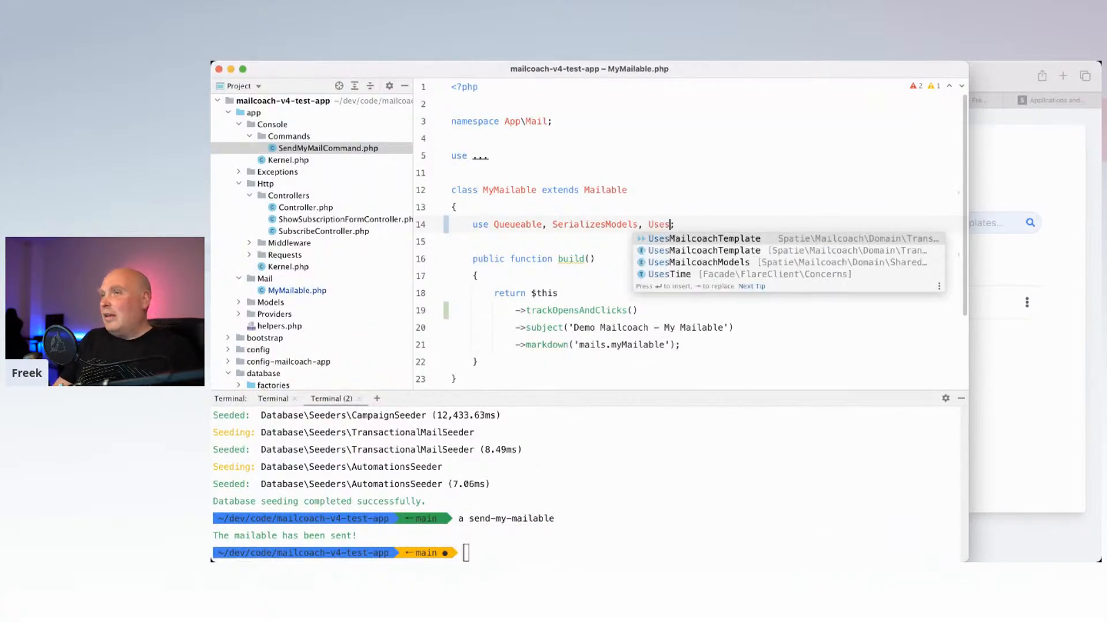
key("Return")
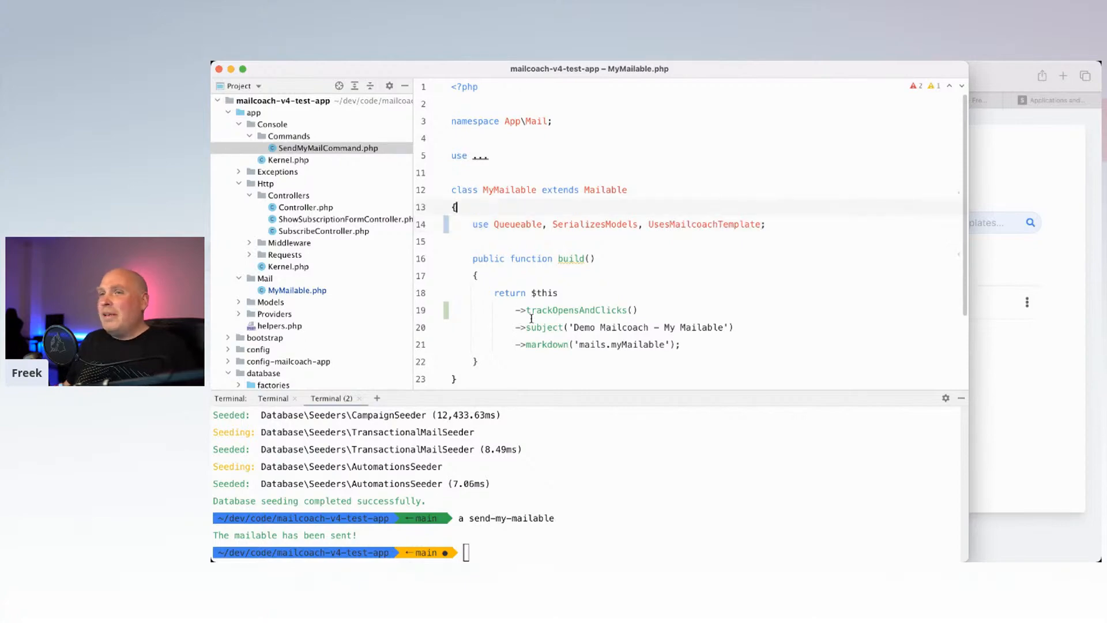
Step: Make build() return $this->template('my-mailable') in place of the tracking, subject and markdown chain
left_click_drag(637, 310, 527, 312)
type("te")
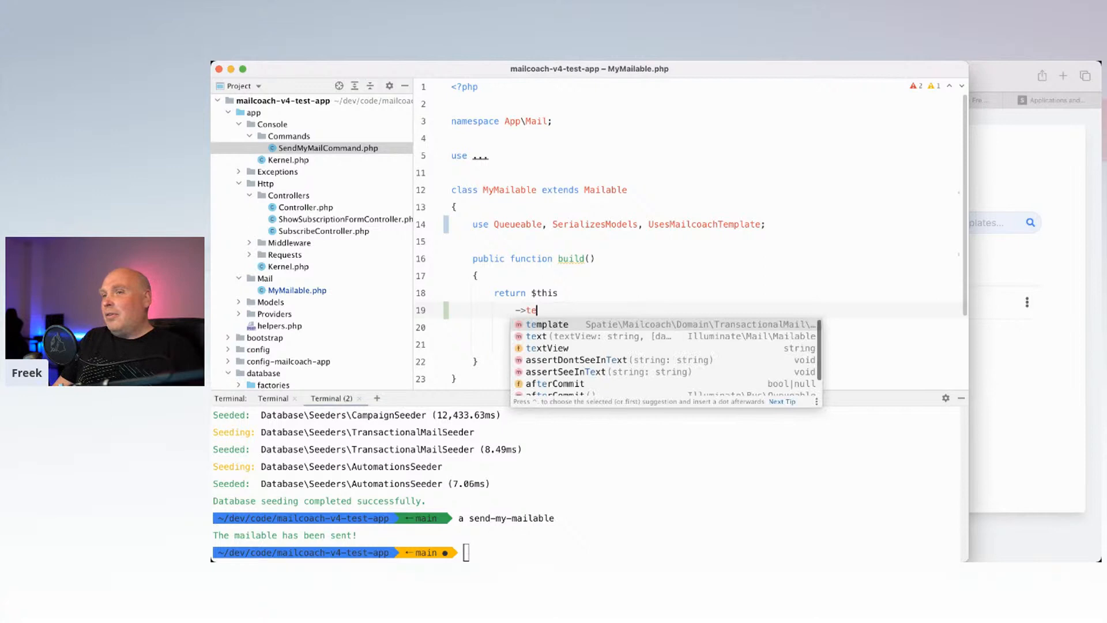
key("Return")
type("'")
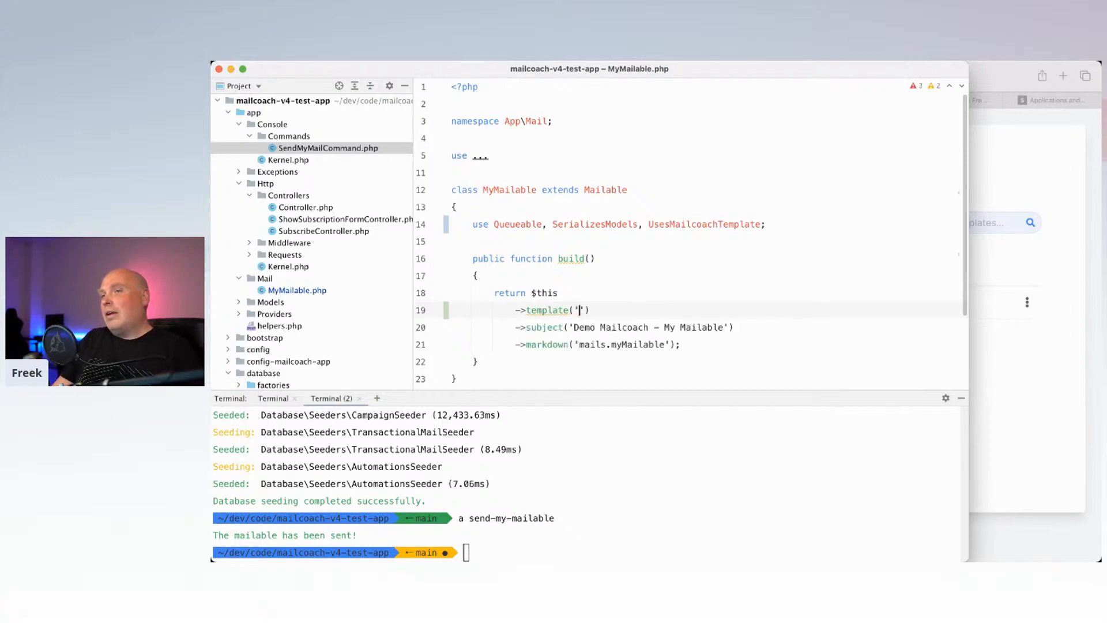
type("my-maila")
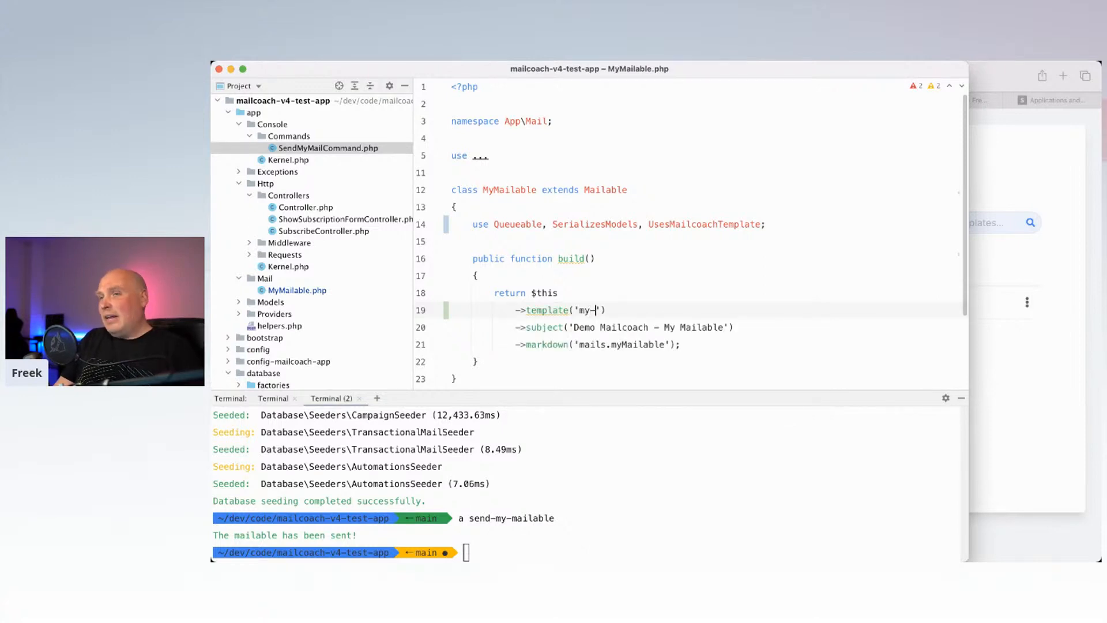
type("ble")
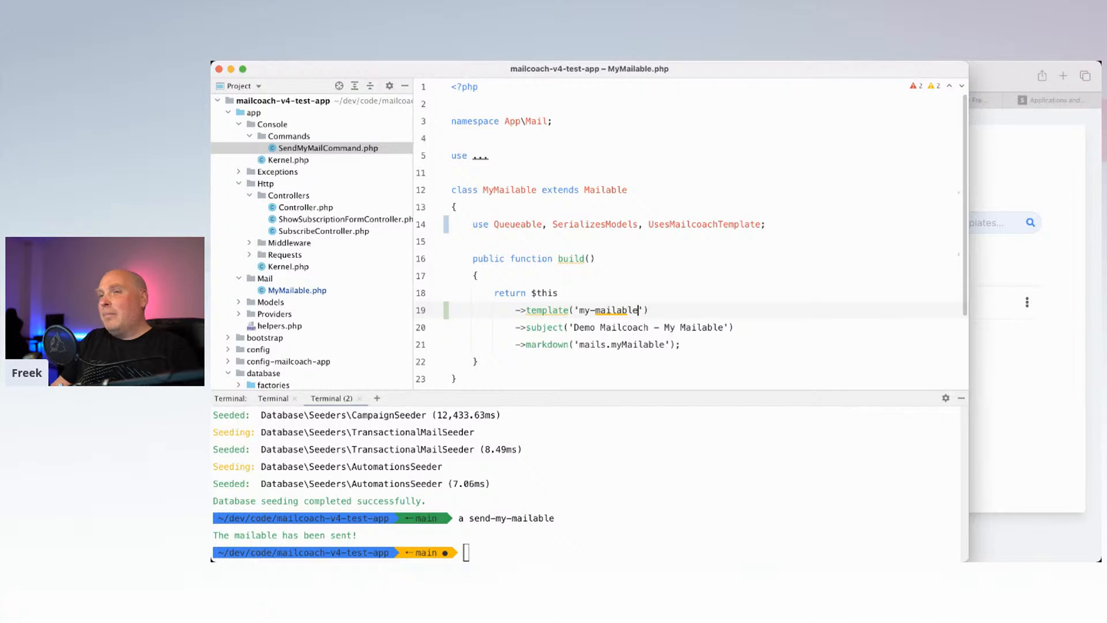
left_click_drag(511, 327, 674, 345)
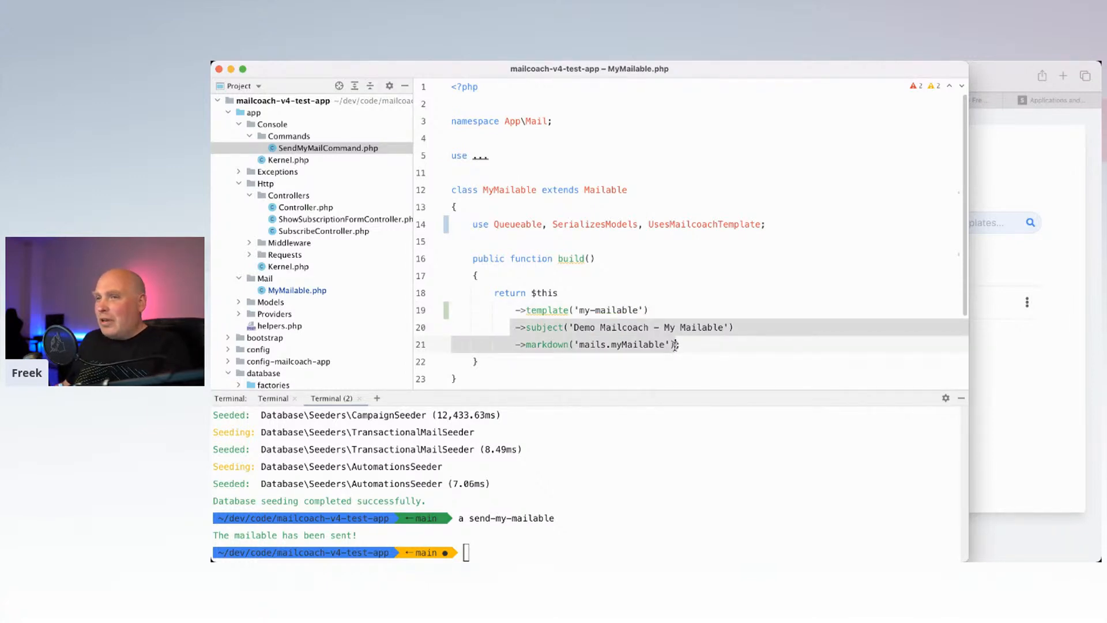
key("BackSpace")
left_click_drag(510, 310, 426, 315)
key("BackSpace")
key("BackSpace")
key("BackSpace")
left_click(564, 293)
key("BackSpace")
left_click(589, 275)
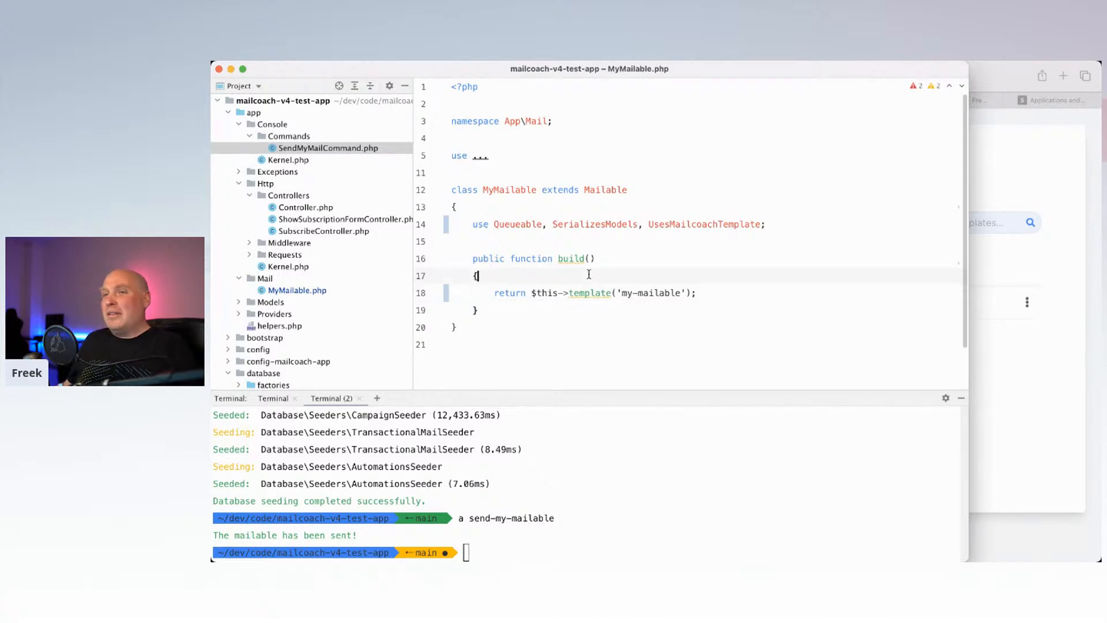
Step: Rerun the send-my-mailable command in the PhpStorm terminal
left_click(544, 476)
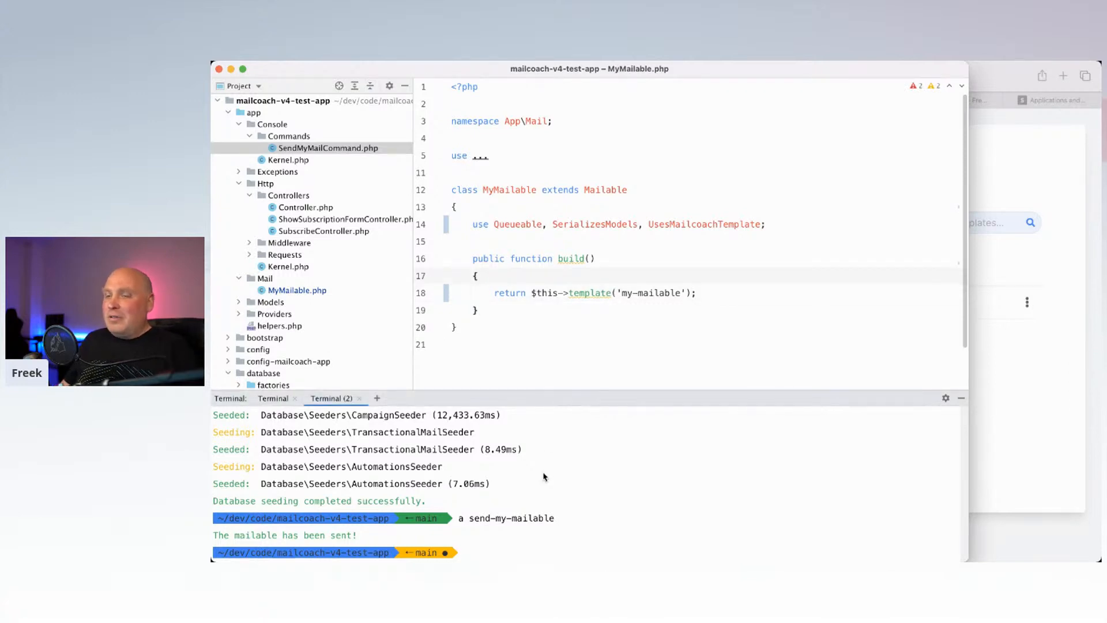
key("Up")
key("Return")
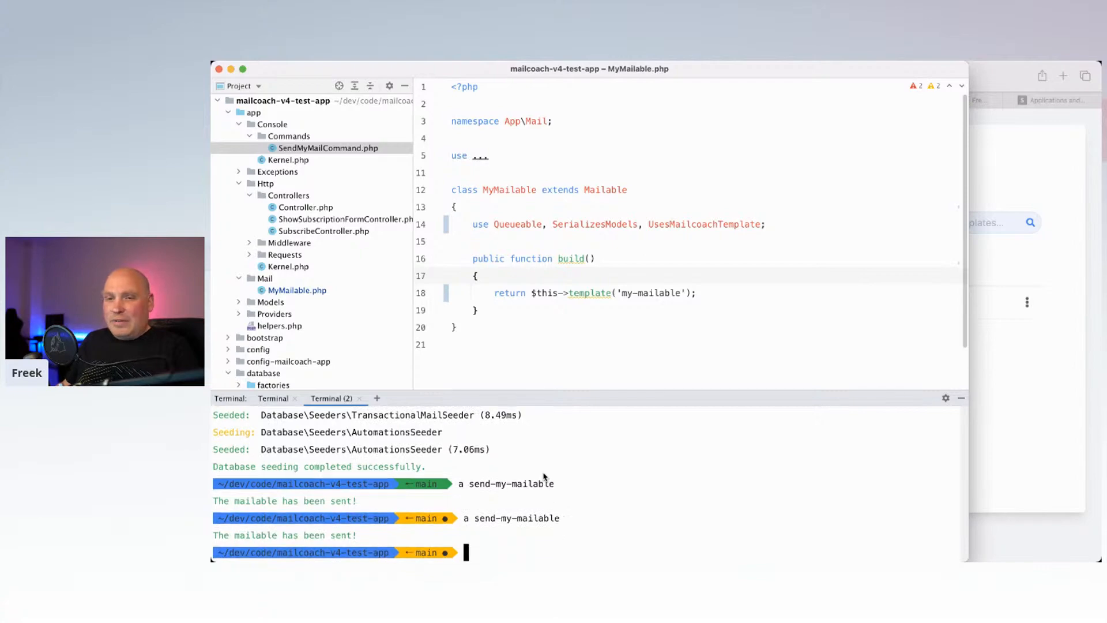
key("super+Tab")
key("super+Tab")
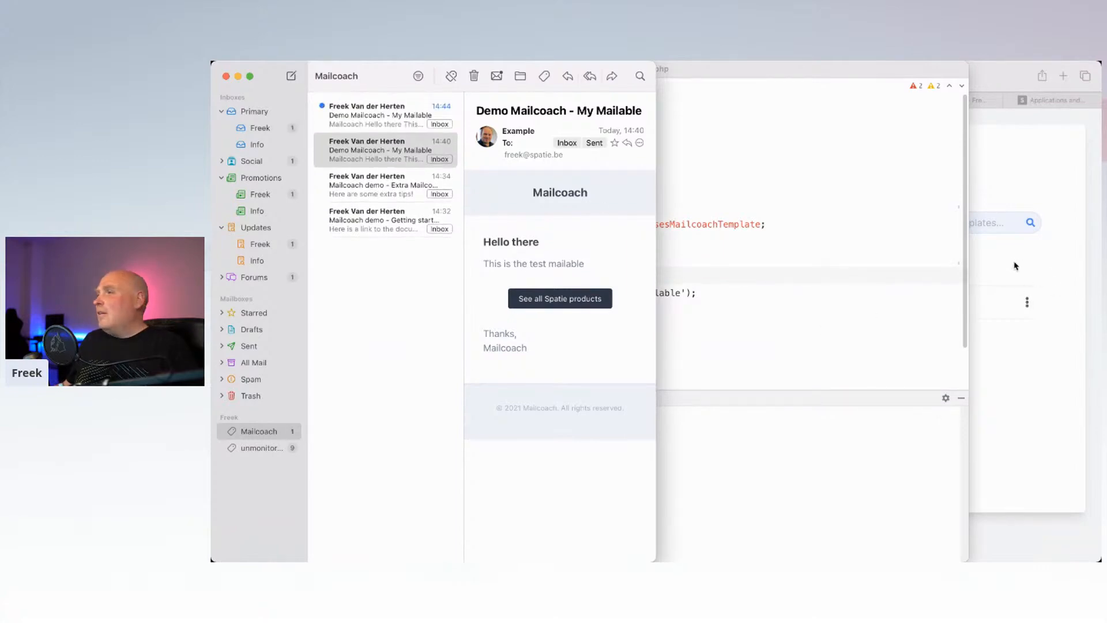
Step: After checking the new 14:44 My Mailable email, return to Mailcoach's Transactional templates
key("super+Tab")
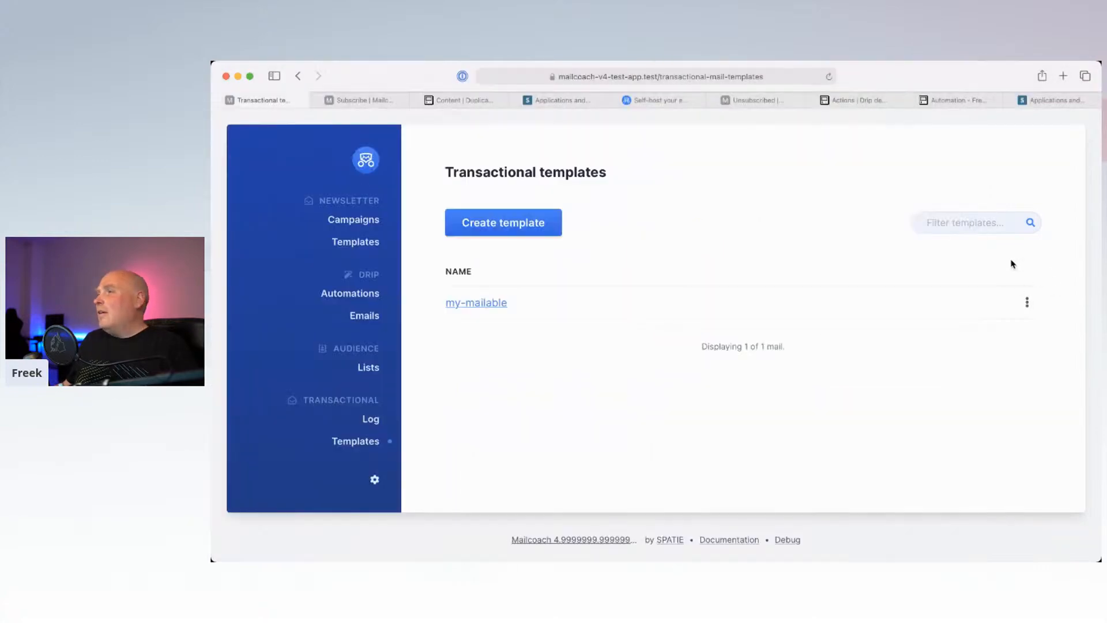
Step: Append 'modified' to the my-mailable subject and to the 'This is the test mailable' body line, then save
left_click(481, 306)
scroll(567, 267, "down", 8)
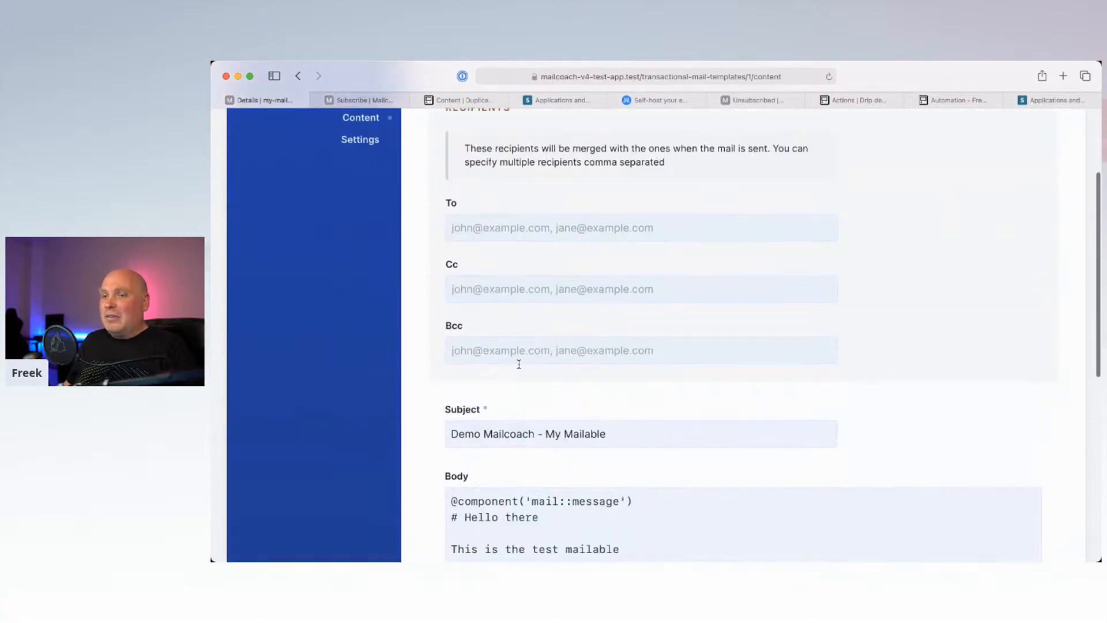
left_click(625, 153)
type("modified")
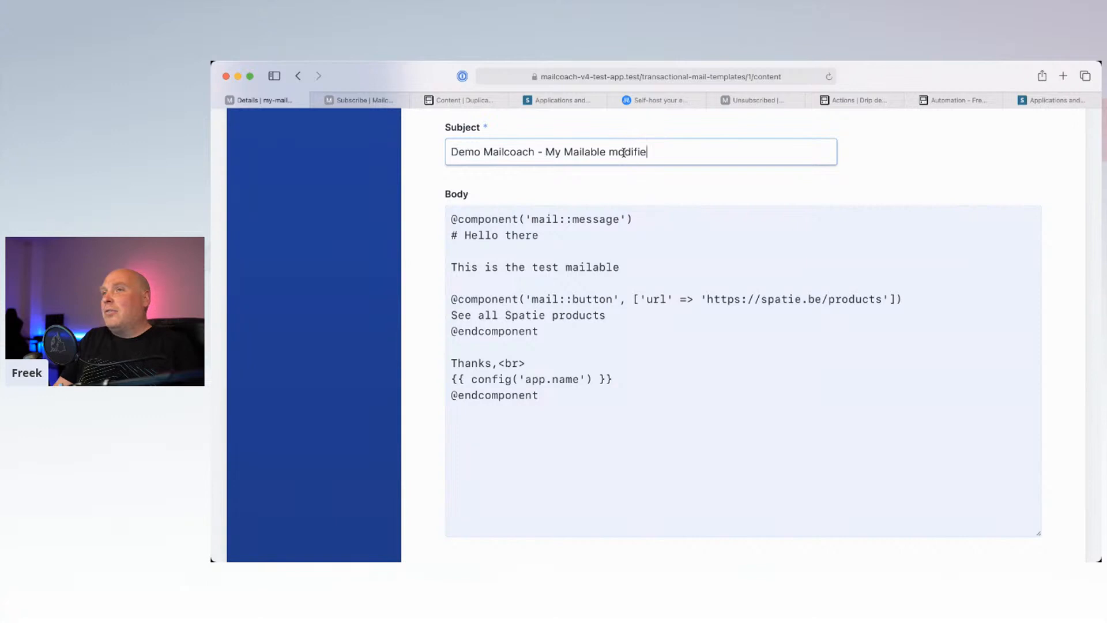
left_click(630, 269)
type("m")
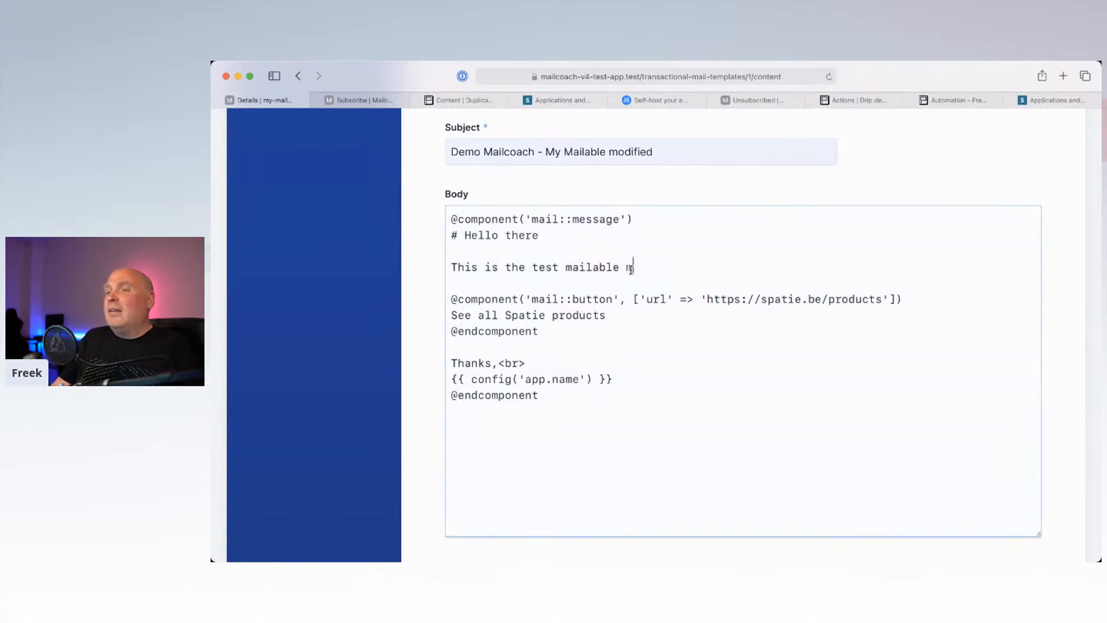
type("odified")
scroll(597, 336, "down", 5)
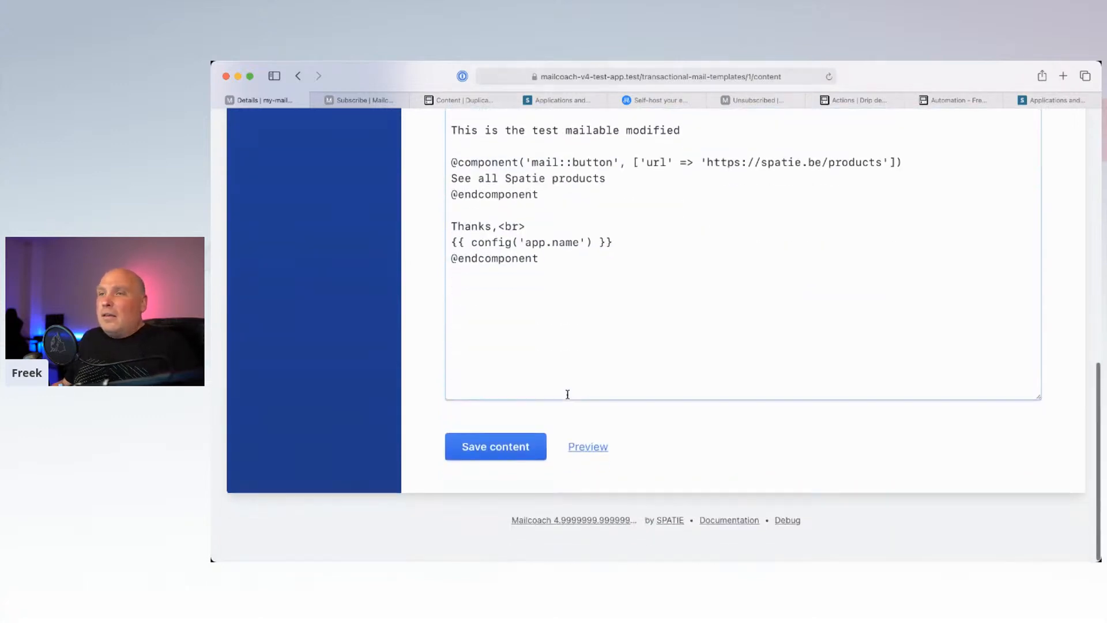
left_click(492, 459)
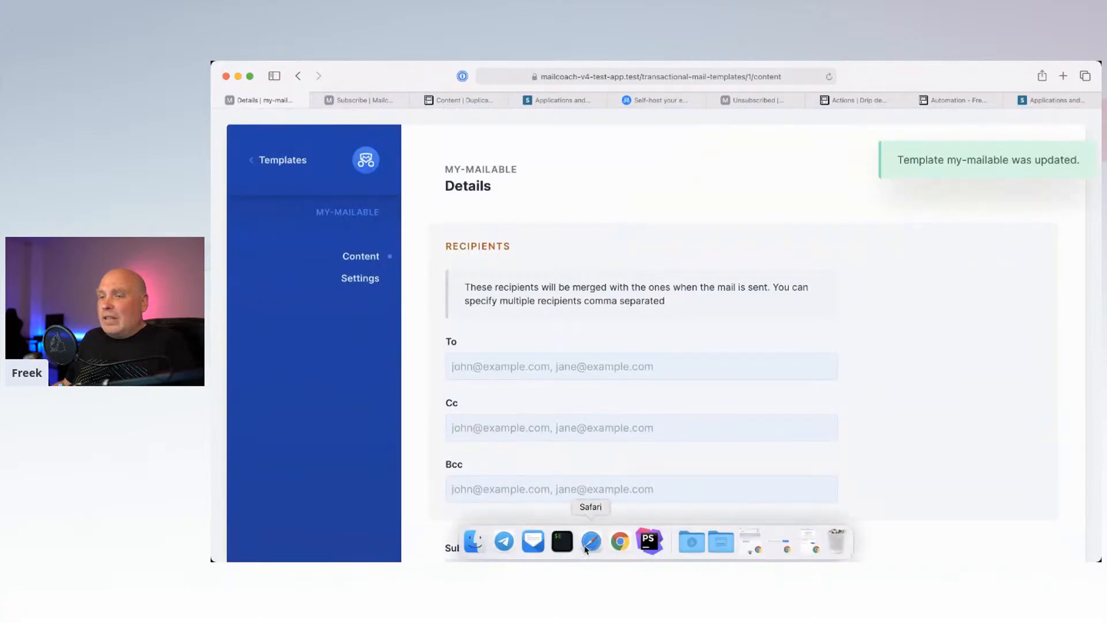
left_click(532, 541)
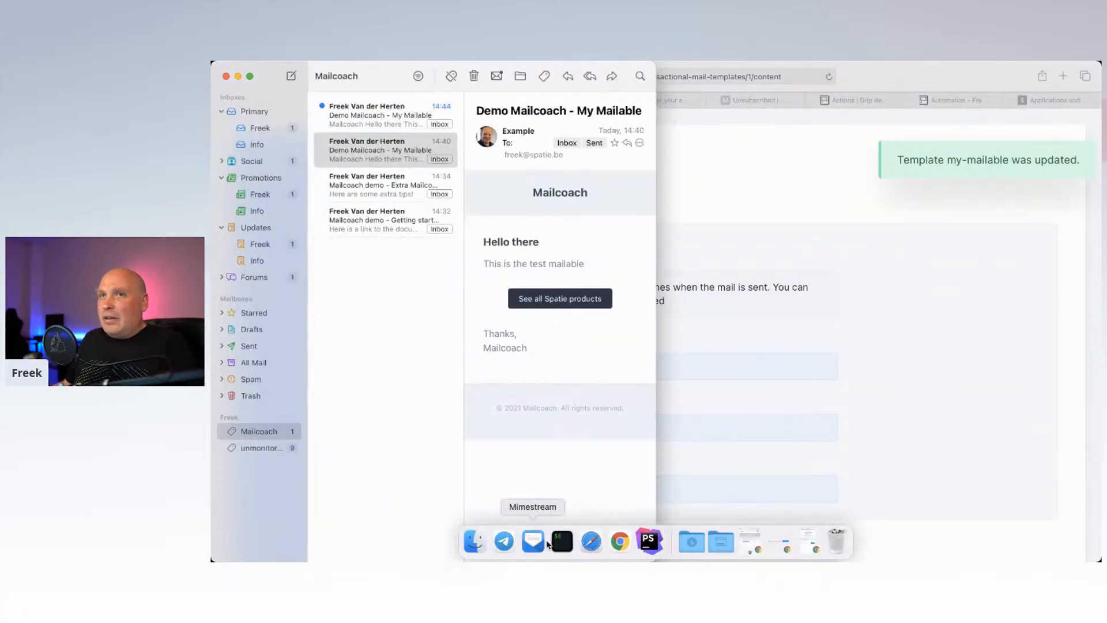
Step: Open the newest My Mailable email in Mimestream, then rerun the send-my-mailable command in PhpStorm's terminal
left_click(378, 131)
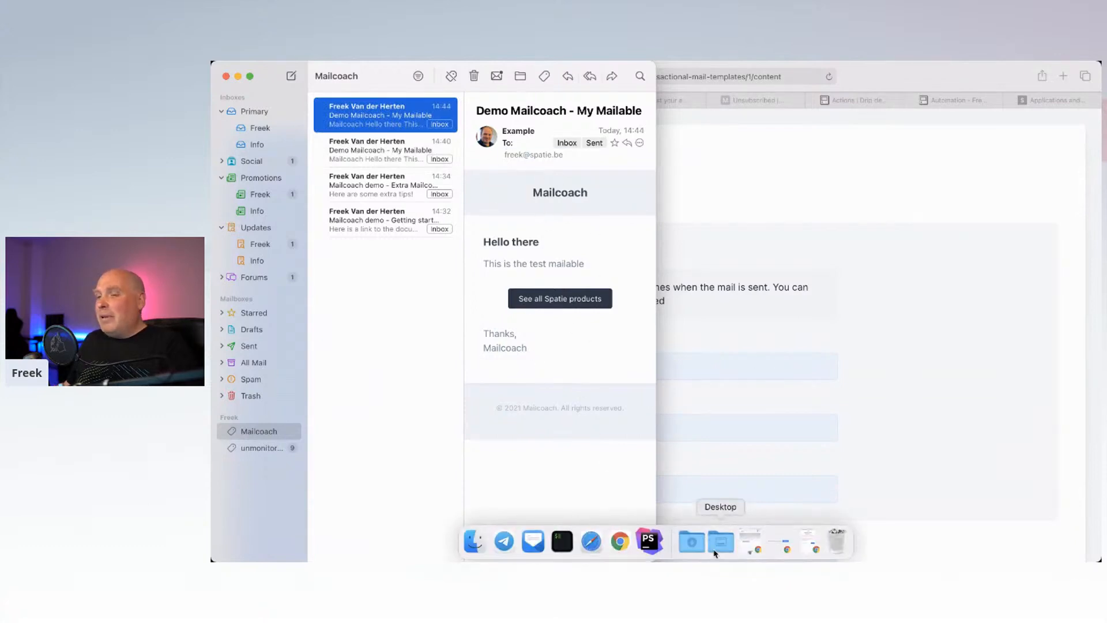
left_click(649, 541)
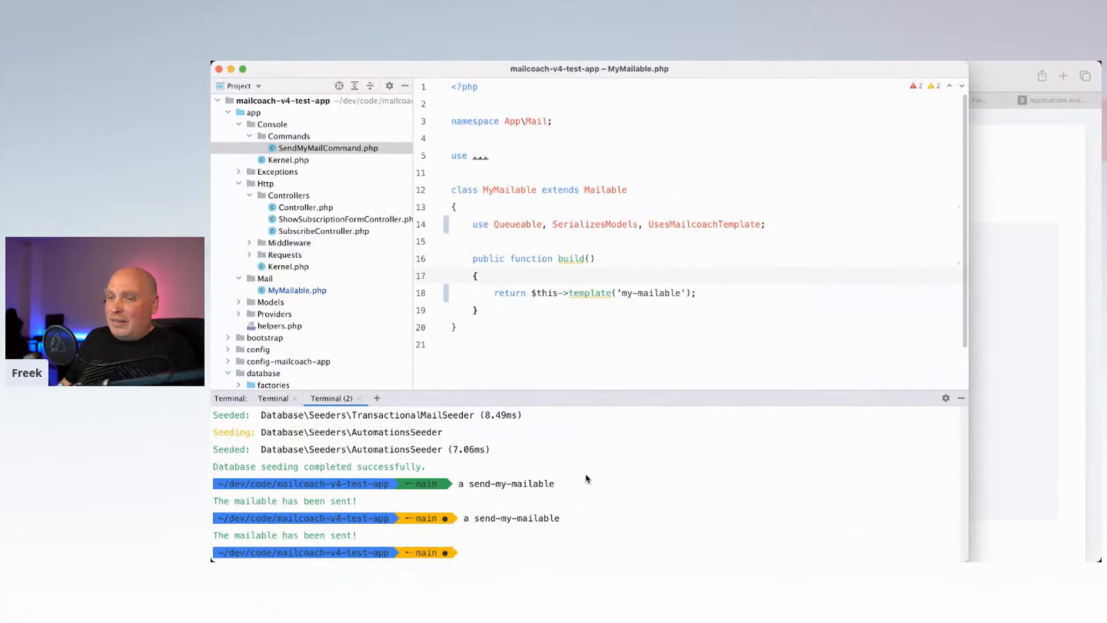
key("Up")
key("Return")
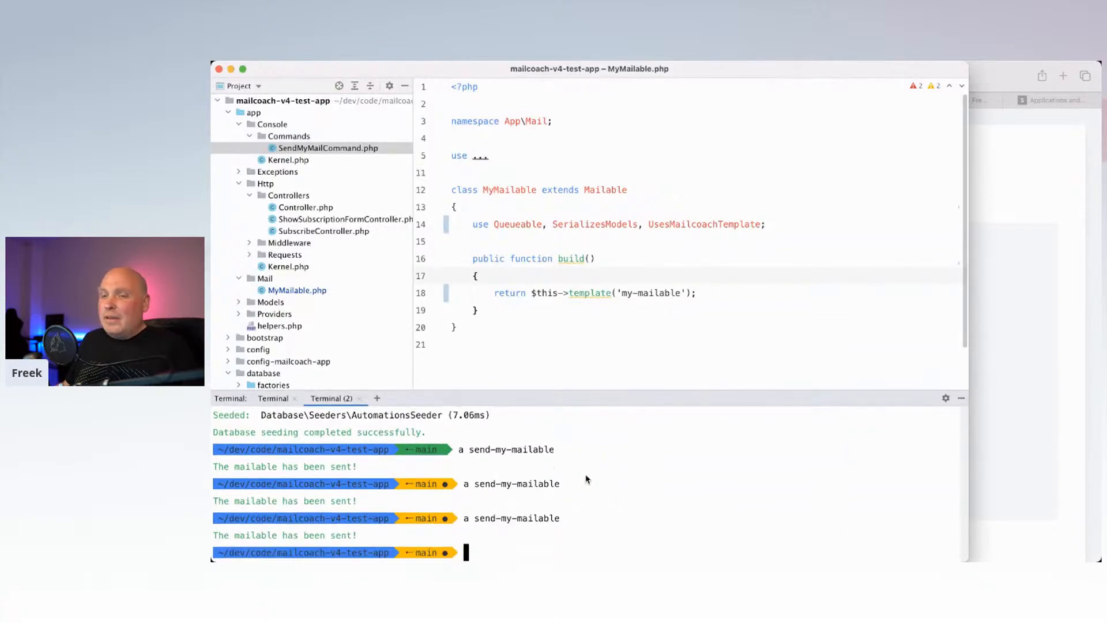
mouse_move(591, 551)
left_click(520, 539)
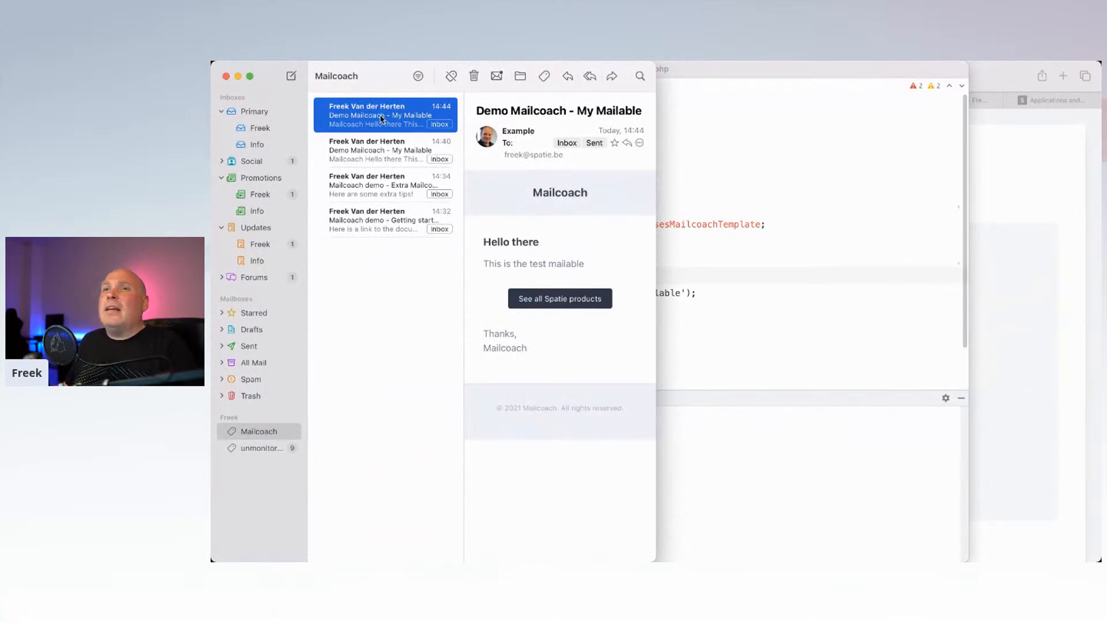
Step: Widen Apple Mail's message list and wait for the 14:45 'My Mailable modified' email
left_click_drag(463, 267, 526, 270)
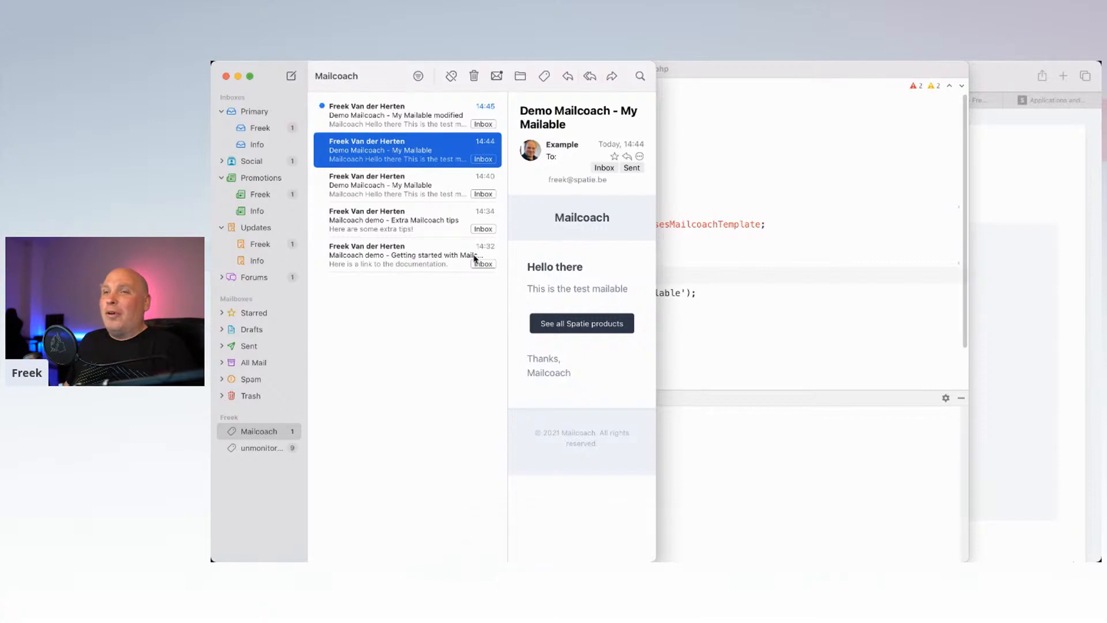
Step: Open the 14:45 'Demo Mailcoach - My Mailable modified' email in a wider mail window
left_click(443, 345)
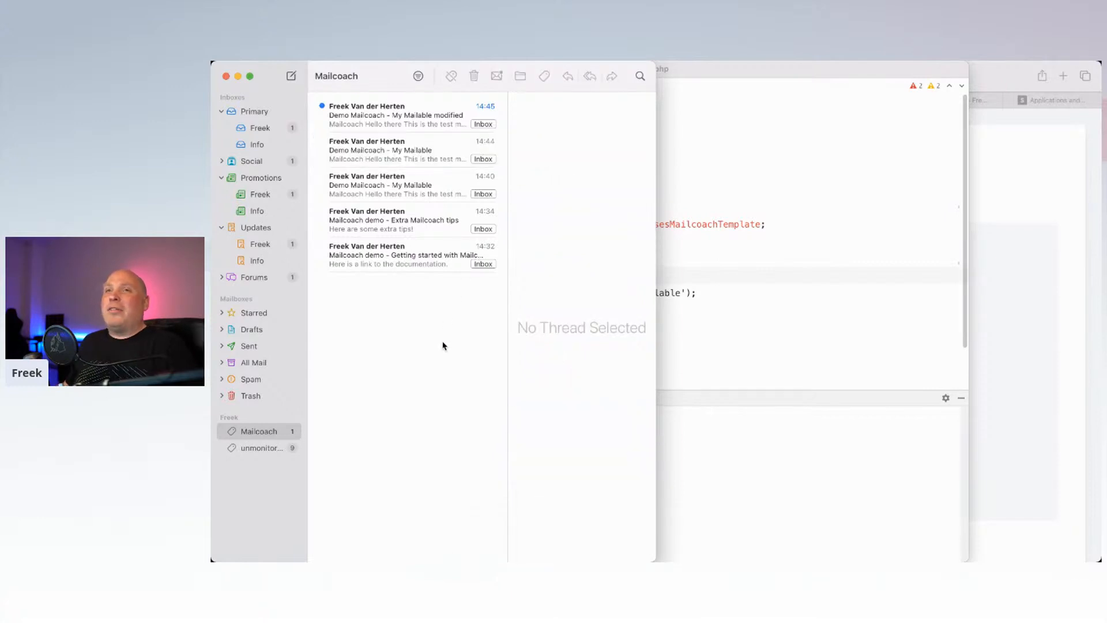
left_click(385, 119)
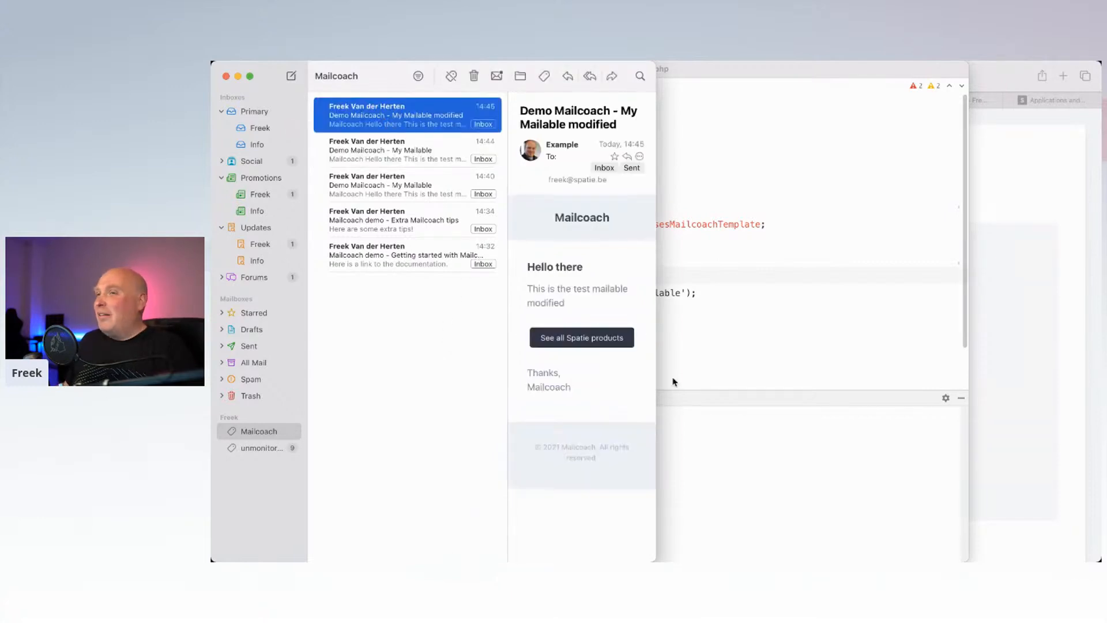
left_click_drag(657, 331, 840, 332)
Step: Highlight 'modified' in the email body and subject, then return to Mailcoach
left_click_drag(673, 253, 632, 253)
left_click_drag(686, 110, 740, 113)
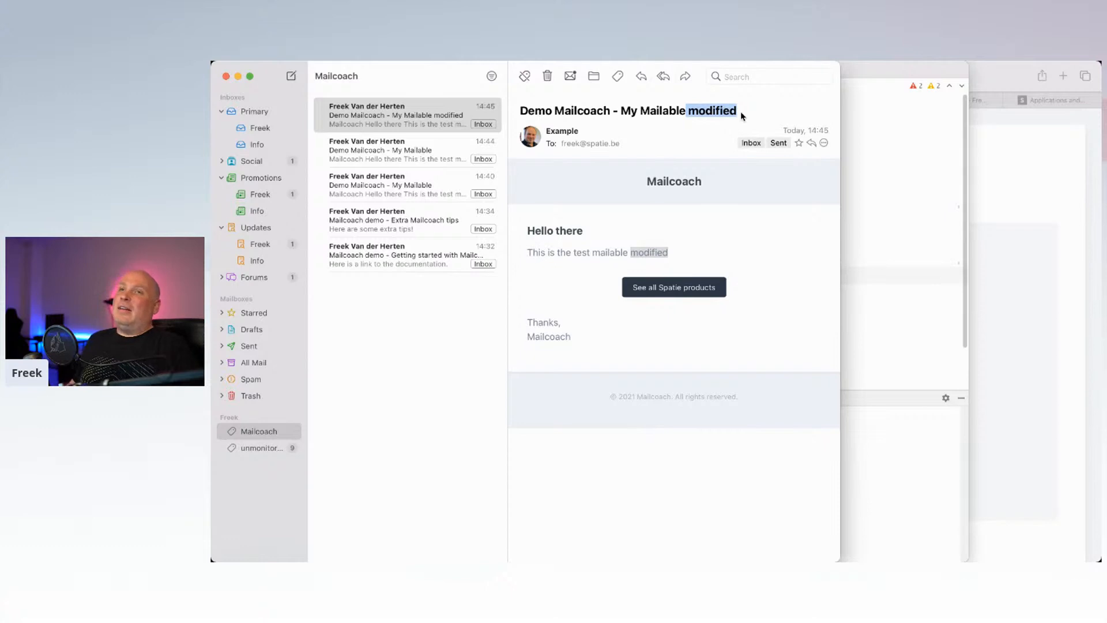
left_click(992, 264)
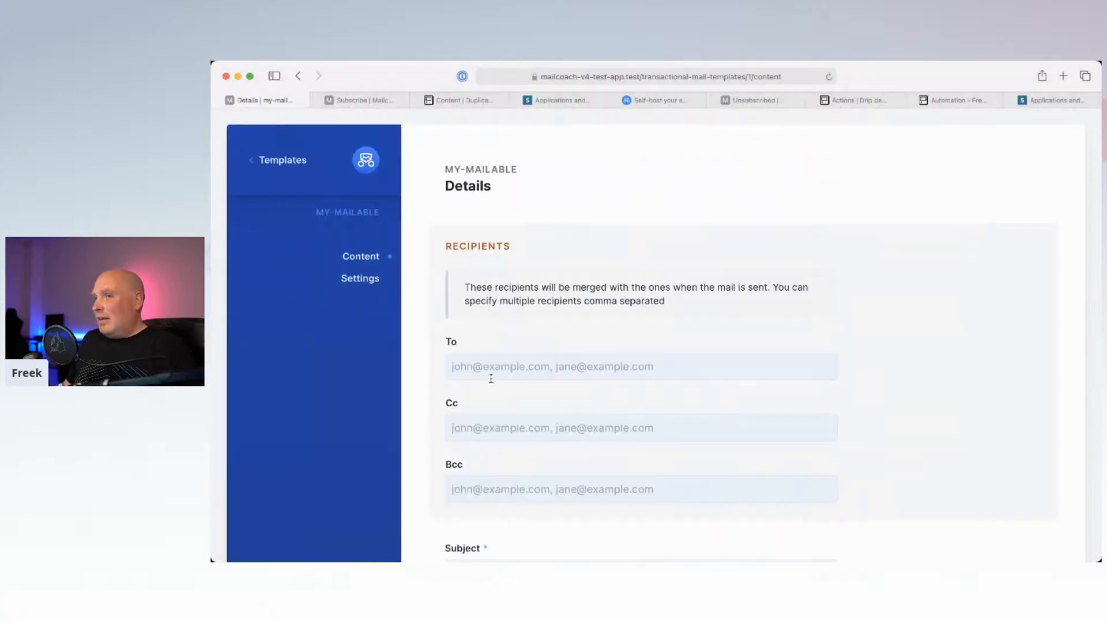
Step: Go from Templates to the Transactional log and open the 'My Mailable modified' mail's content
left_click(282, 162)
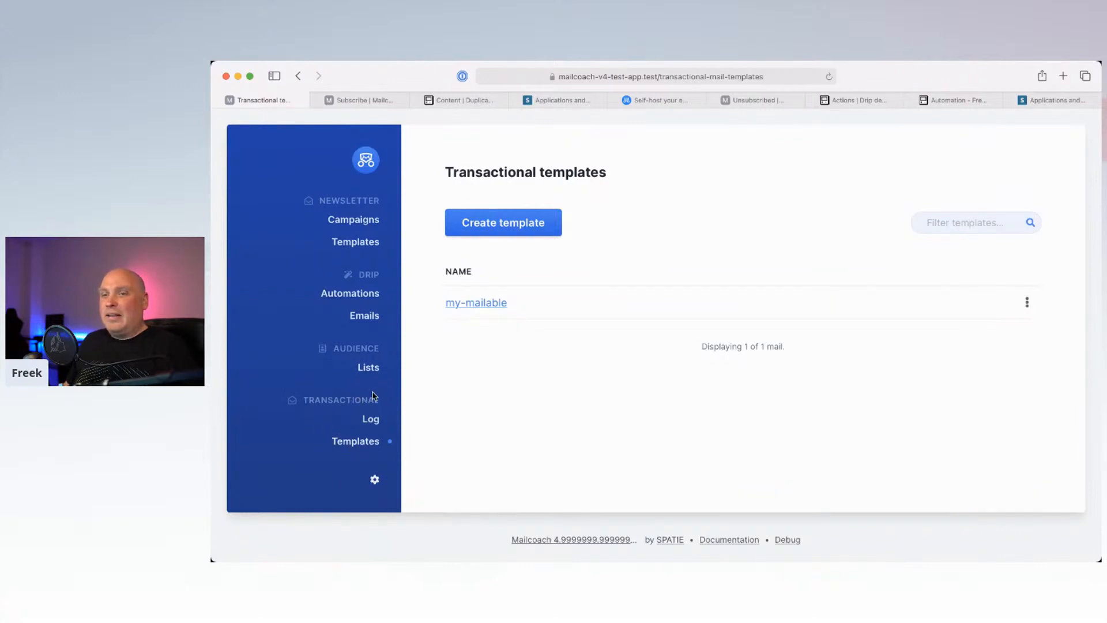
left_click(372, 420)
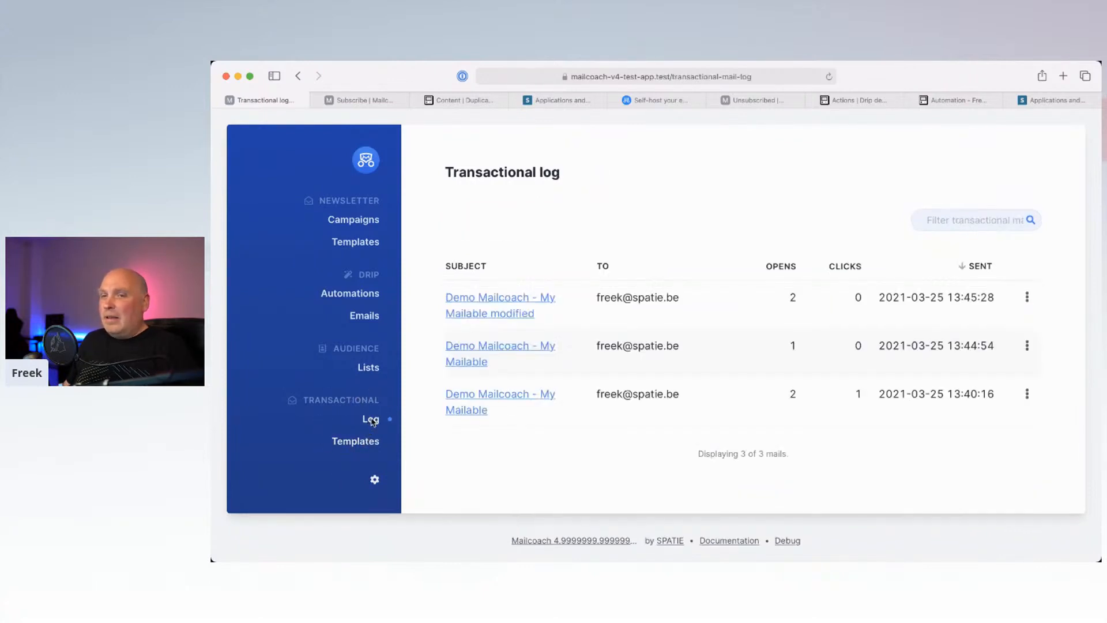
left_click(513, 313)
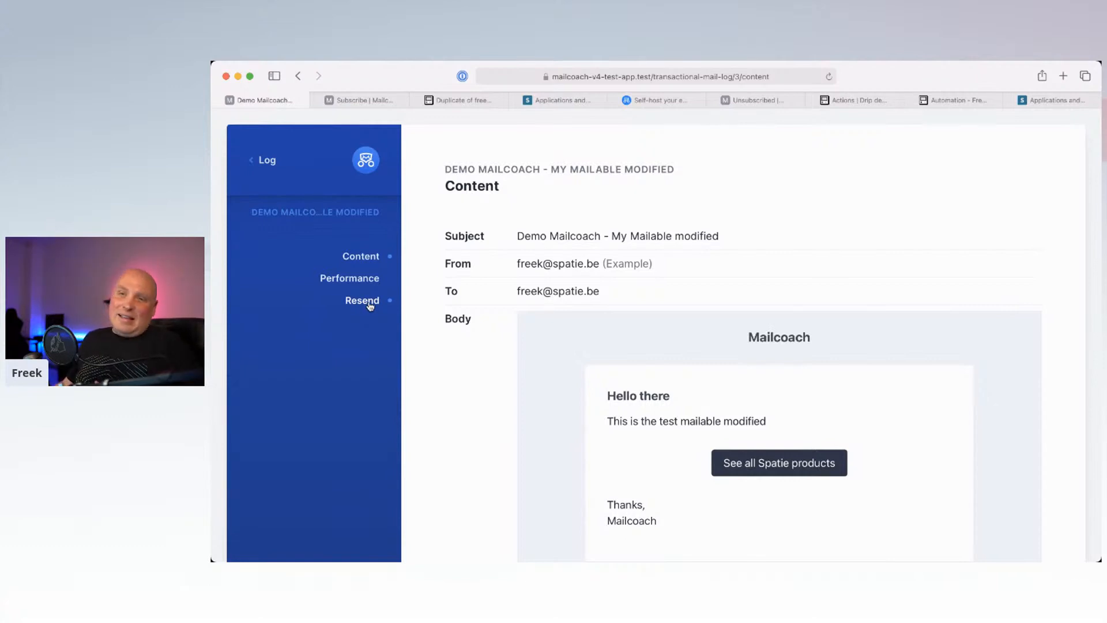
Step: View the Resend page for the modified mail, then go back to the log without resending
left_click(369, 304)
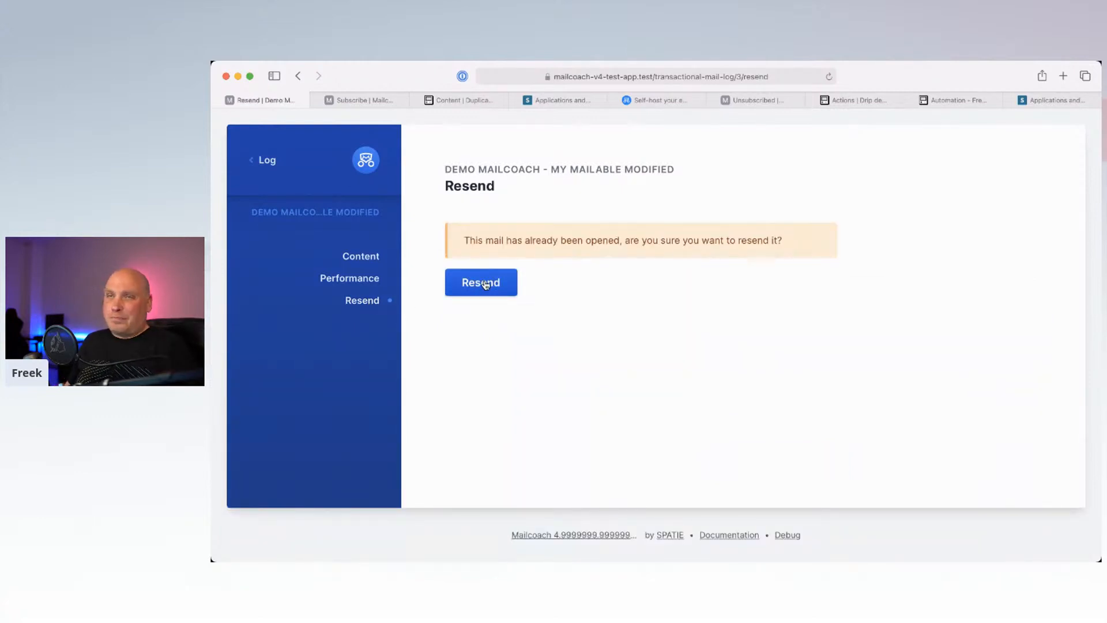
left_click(259, 159)
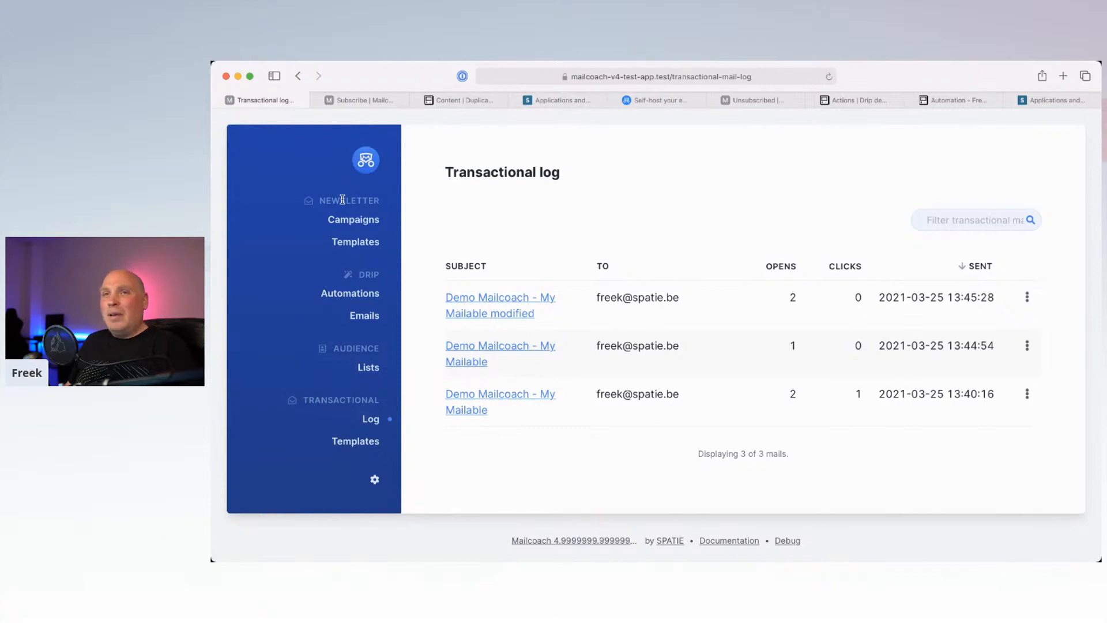
Step: Review the Mailcoach demo automation's actions, then return to the Automations list and switch to PhpStorm
left_click(360, 296)
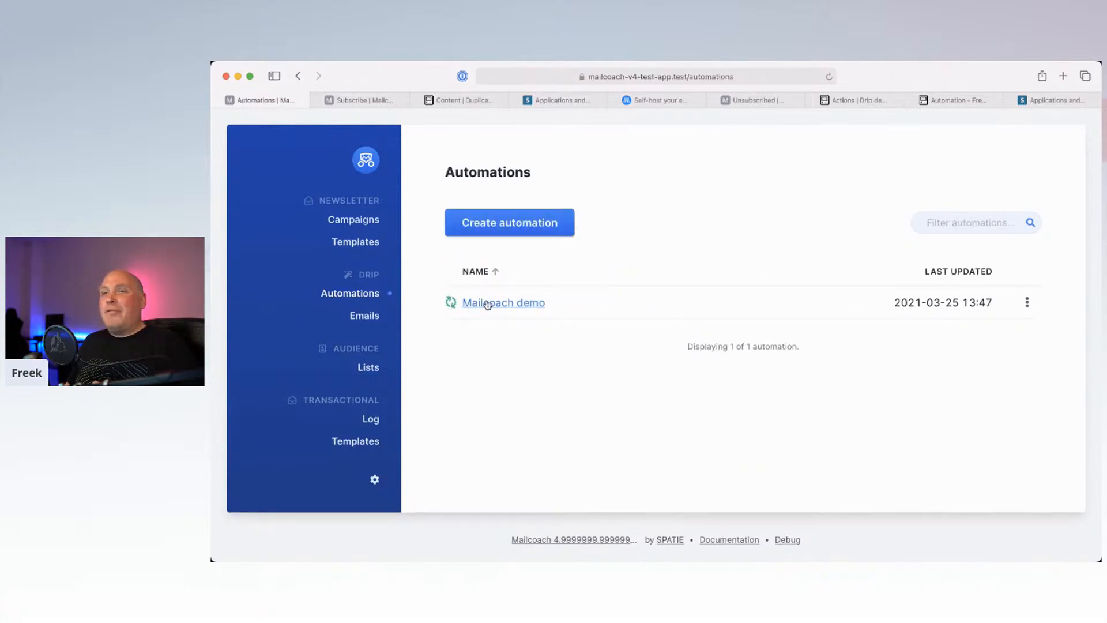
left_click(487, 304)
left_click(376, 292)
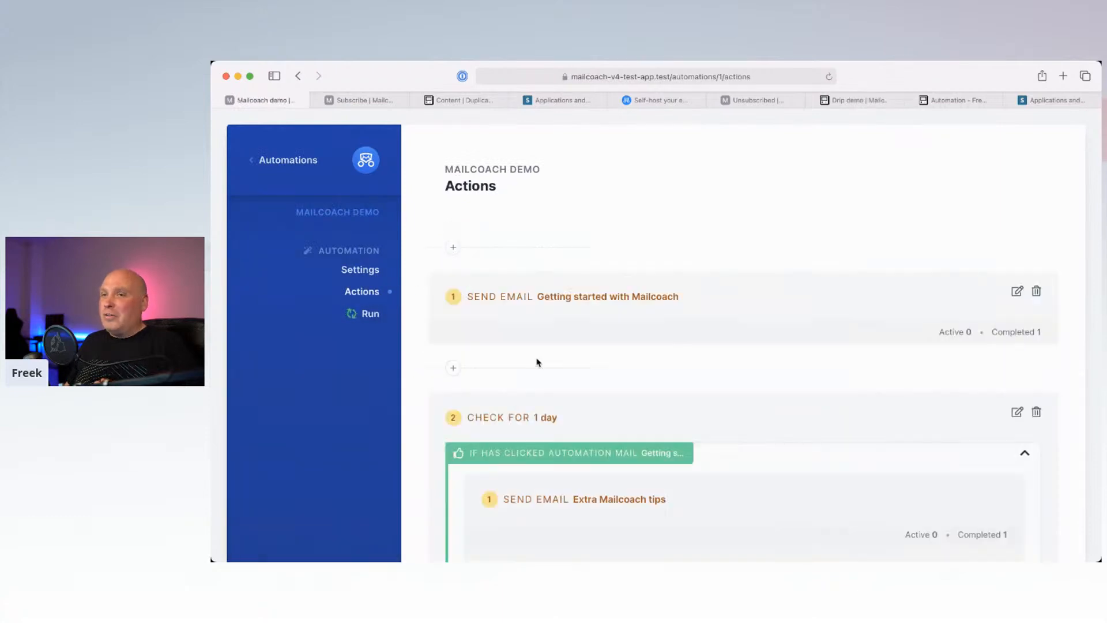
scroll(536, 362, "down", 5)
scroll(536, 362, "up", 3)
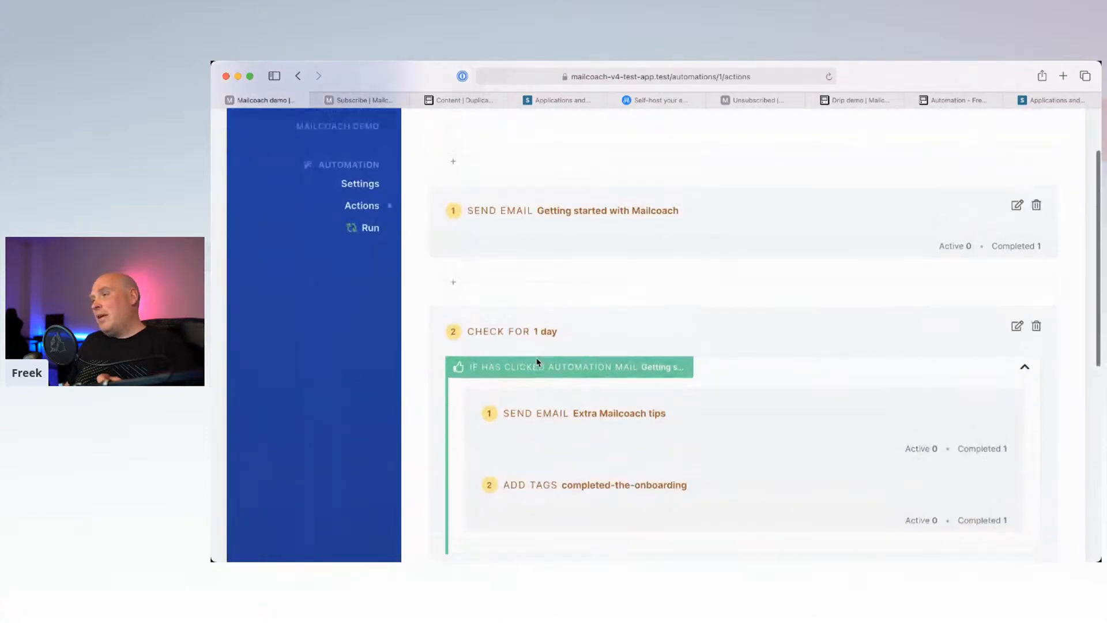
scroll(538, 297, "down", 2)
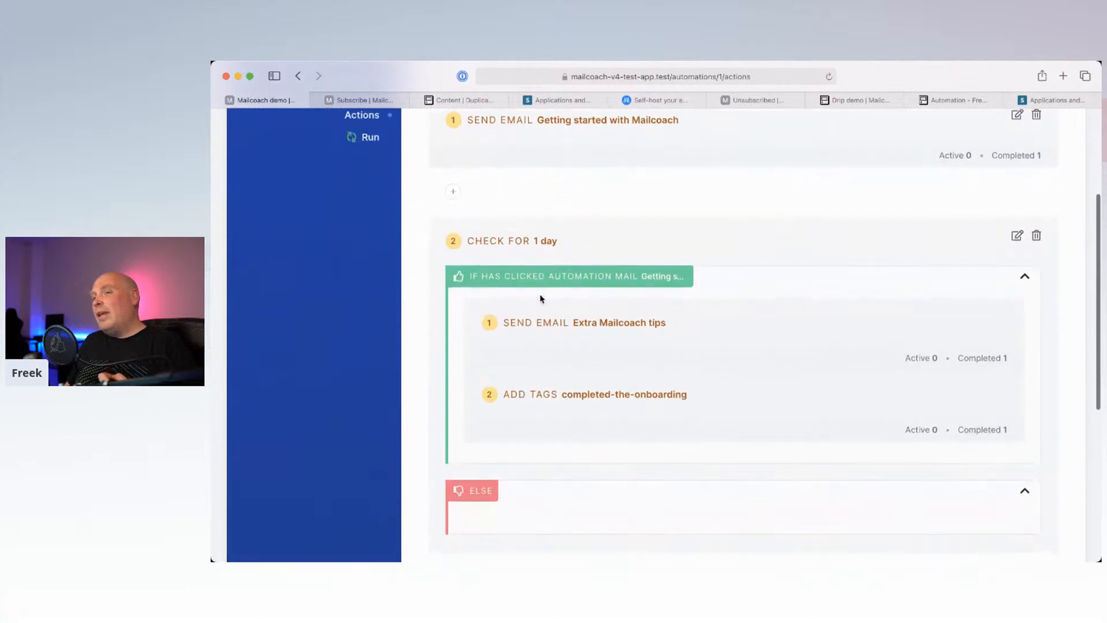
scroll(540, 298, "down", 1)
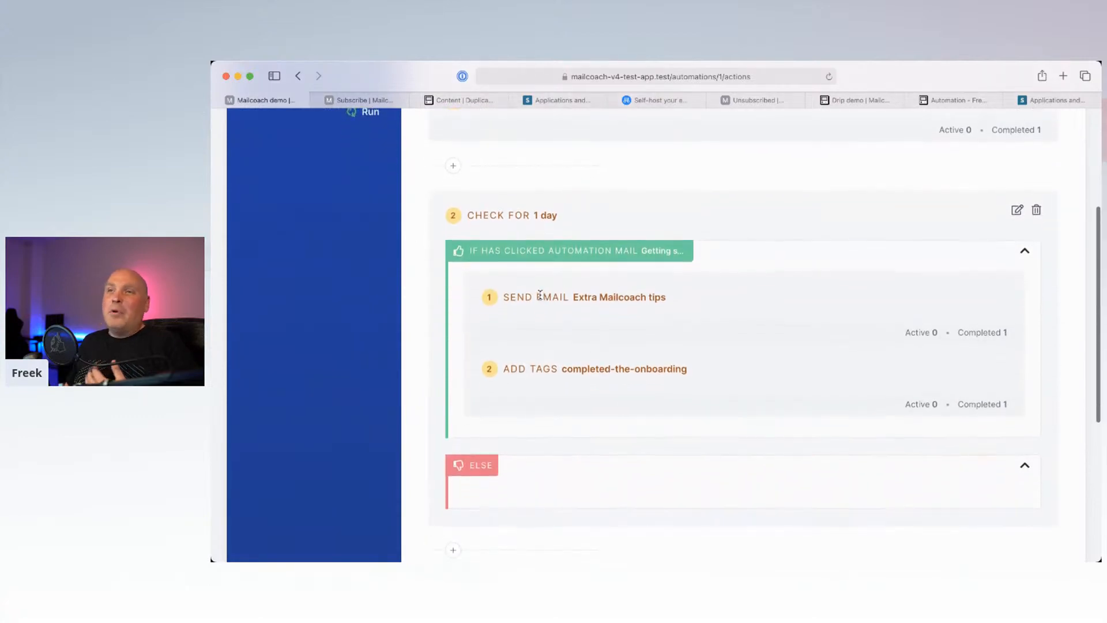
scroll(540, 295, "up", 4)
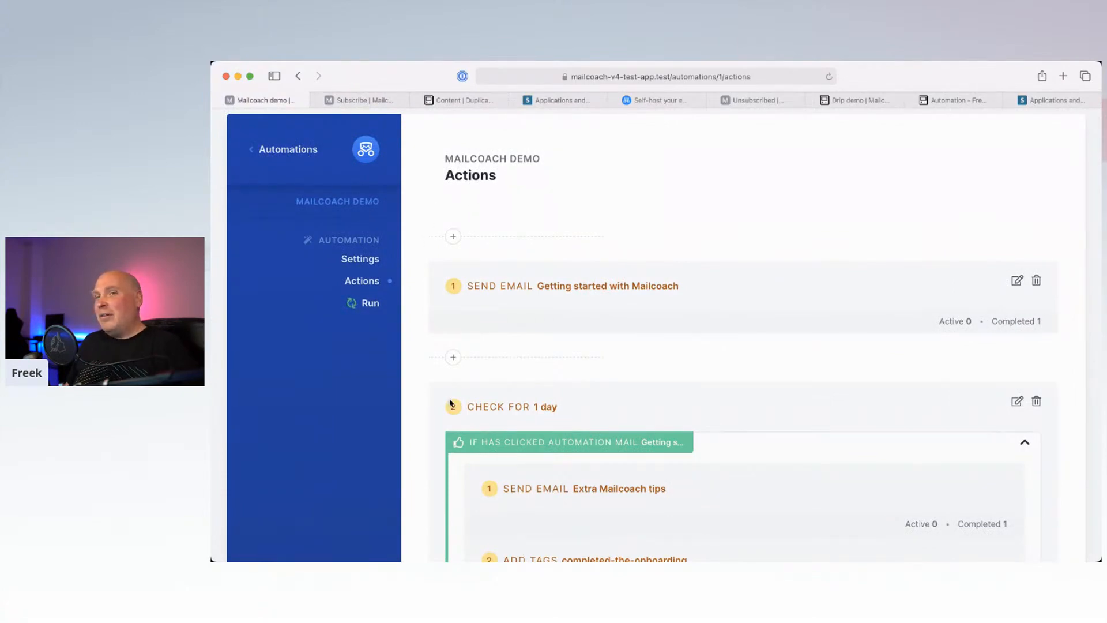
left_click(279, 151)
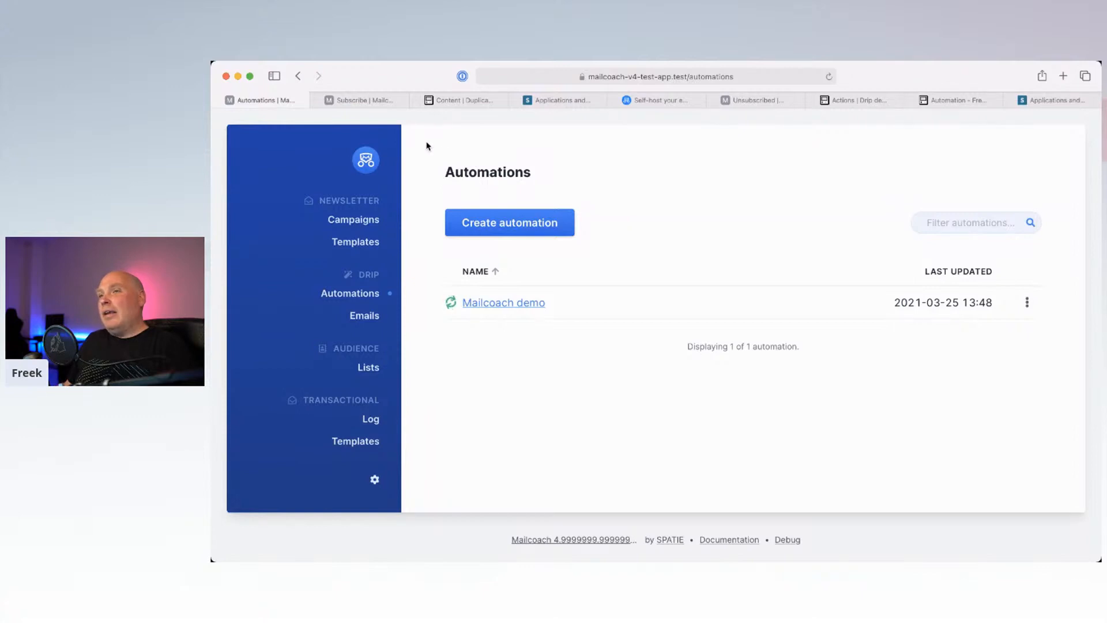
left_click(649, 537)
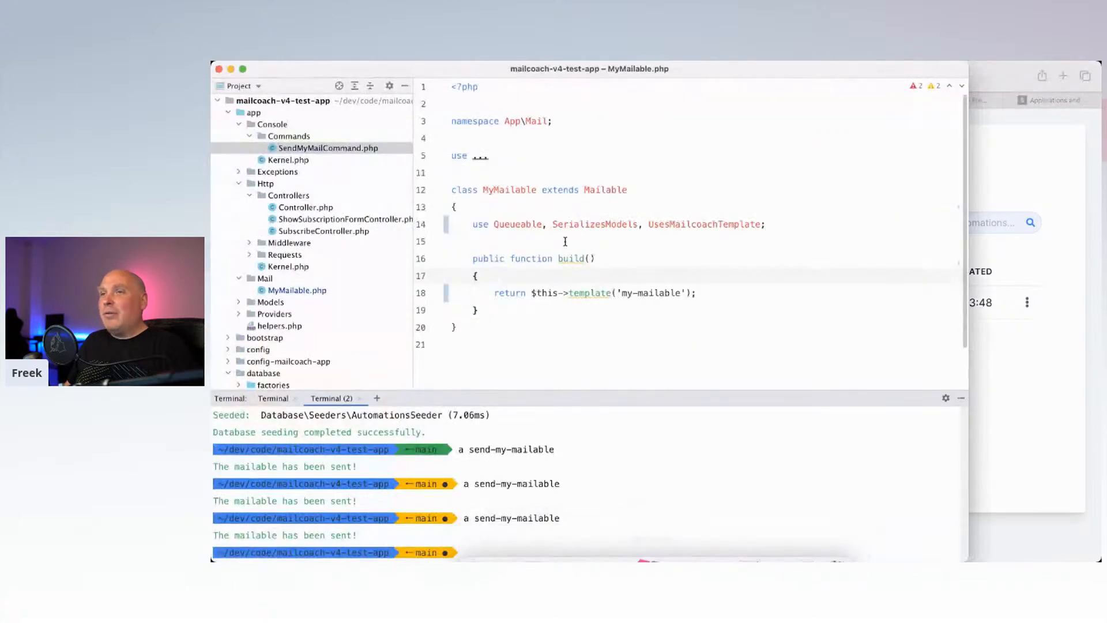
Step: Look over MyMailable.php in PhpStorm's project tree, then bring Mailcoach's Automations list forward
scroll(321, 279, "down", 5)
scroll(322, 279, "up", 2)
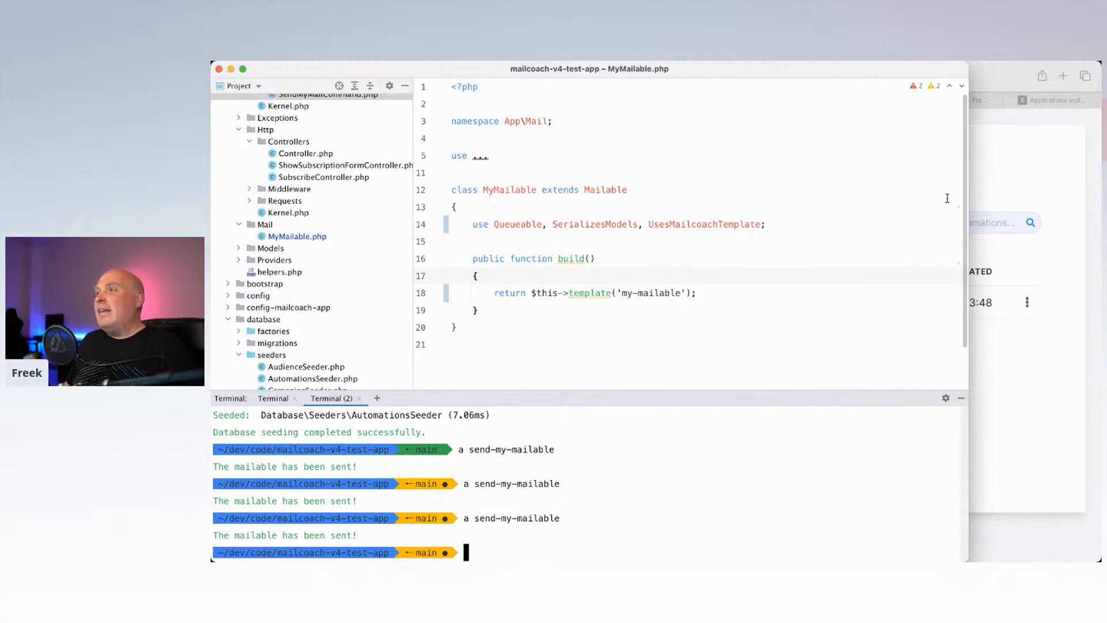
left_click(999, 195)
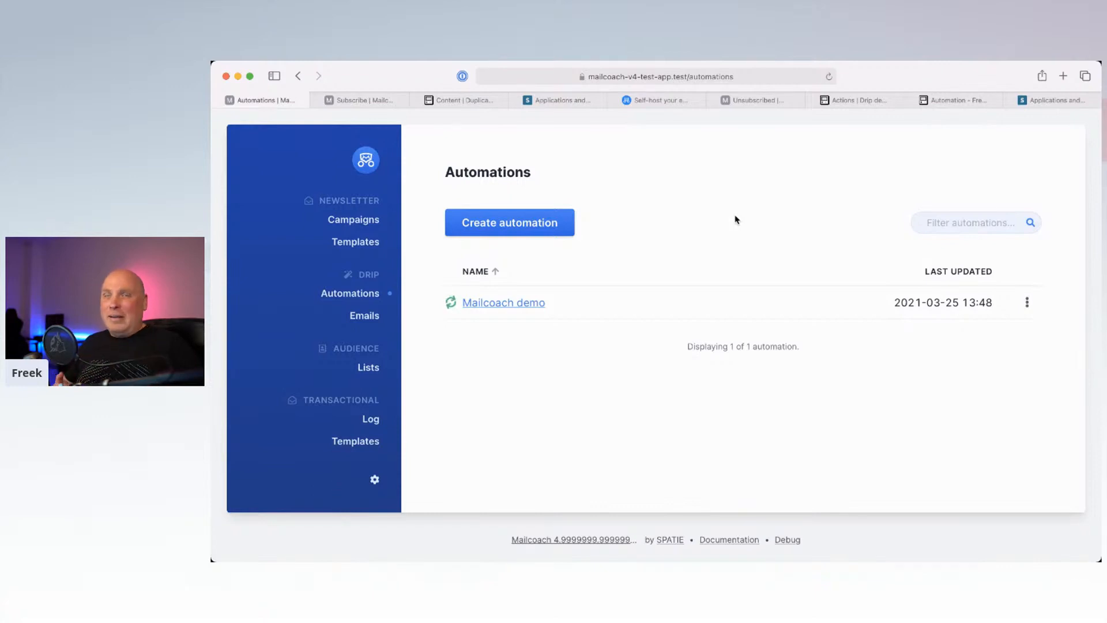
Step: Switch to the mailcoach.app tab and open the Mailcoach documentation
left_click(638, 102)
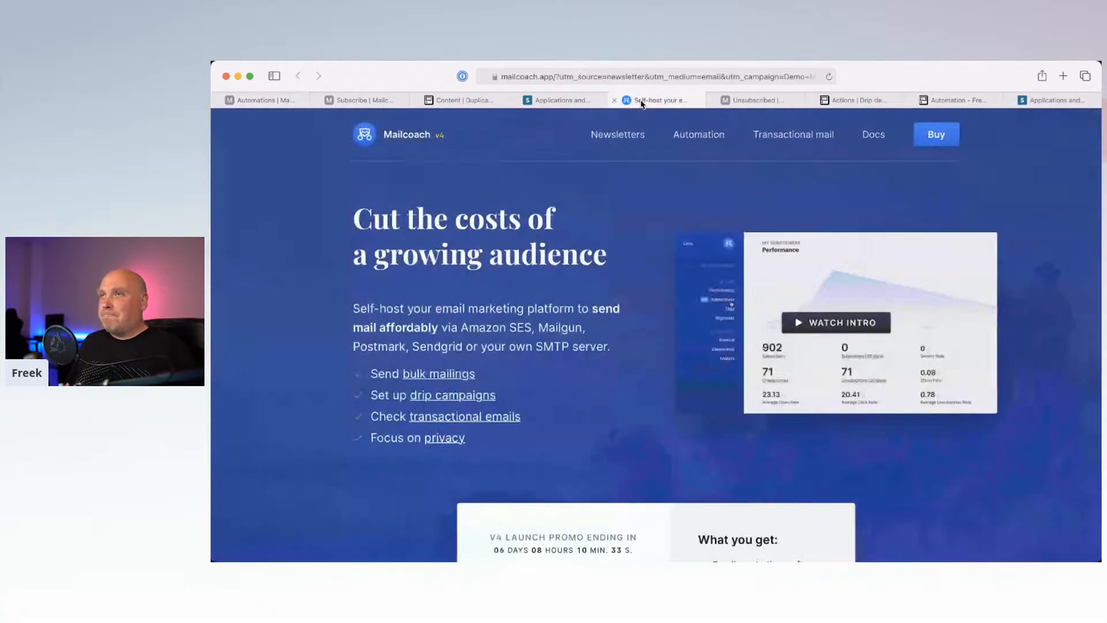
left_click(874, 136)
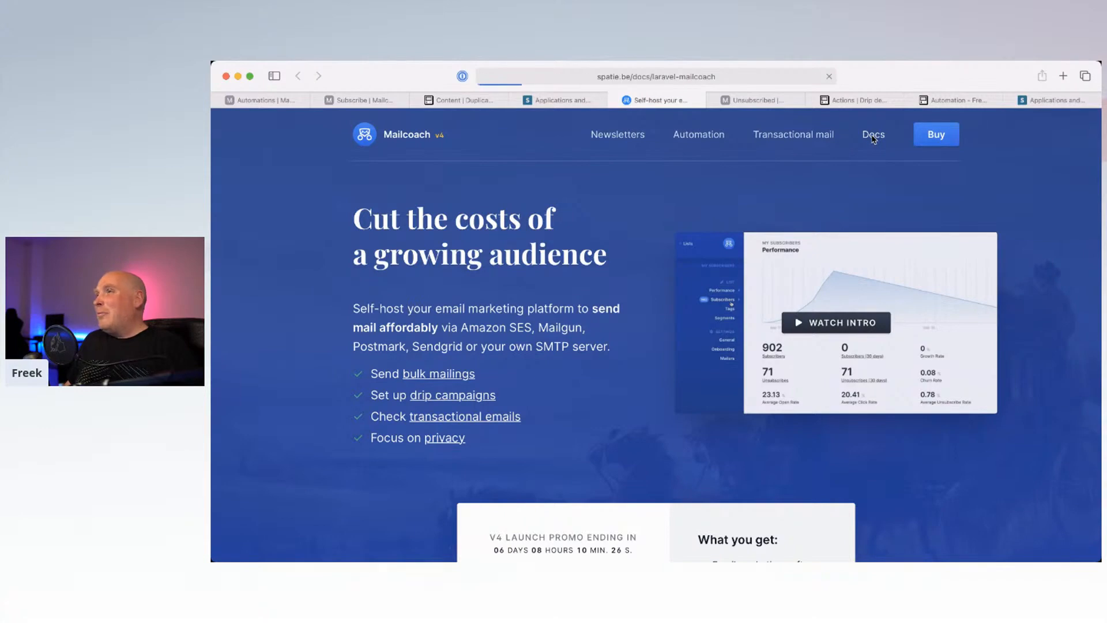
scroll(660, 363, "down", 2)
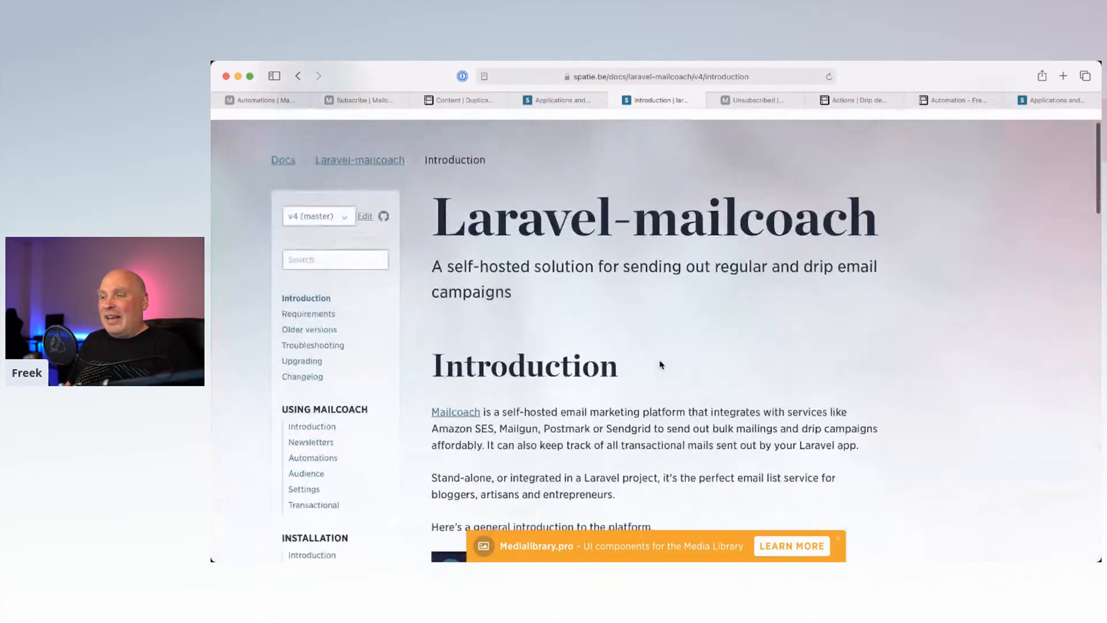
scroll(661, 365, "down", 5)
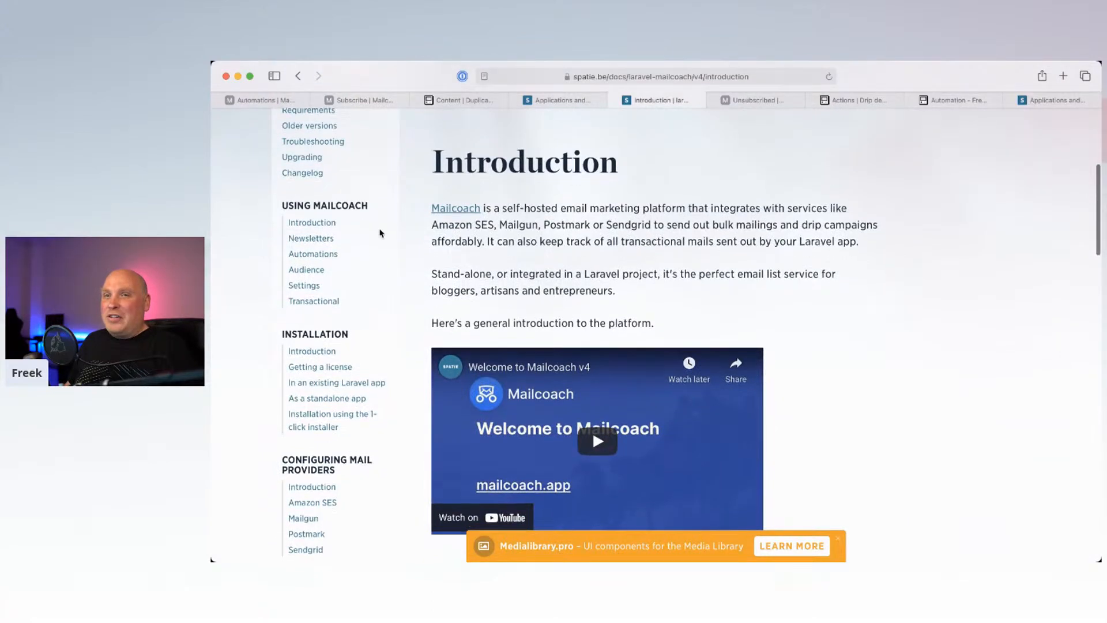
scroll(380, 233, "down", 3)
scroll(380, 233, "down", 13)
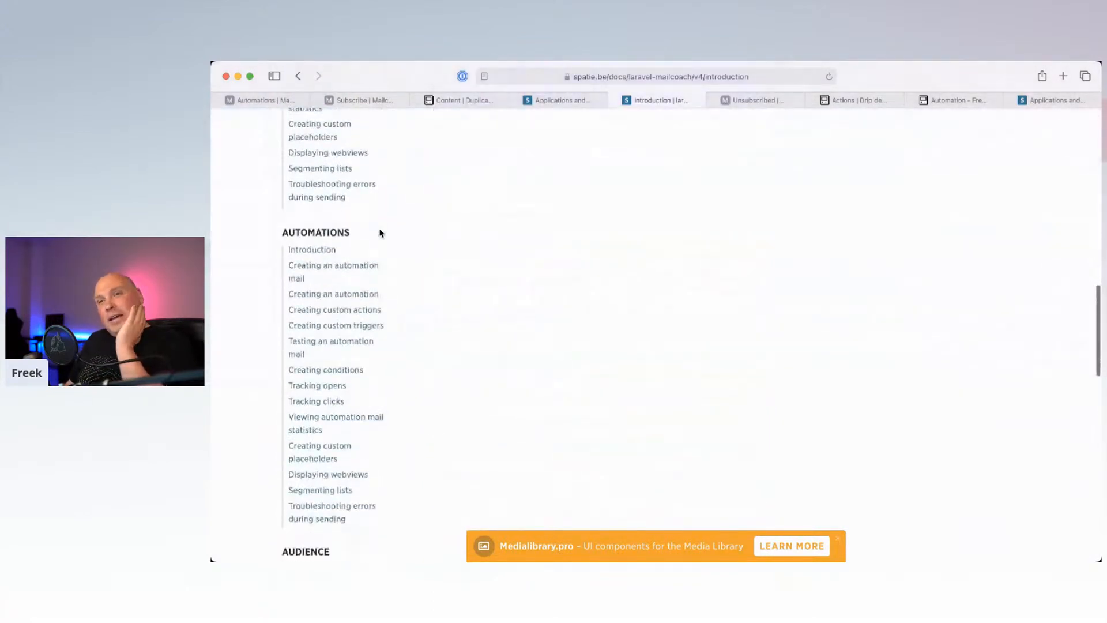
Step: Open and read the Laravel-mailcoach Automations > Introduction docs page
left_click(315, 247)
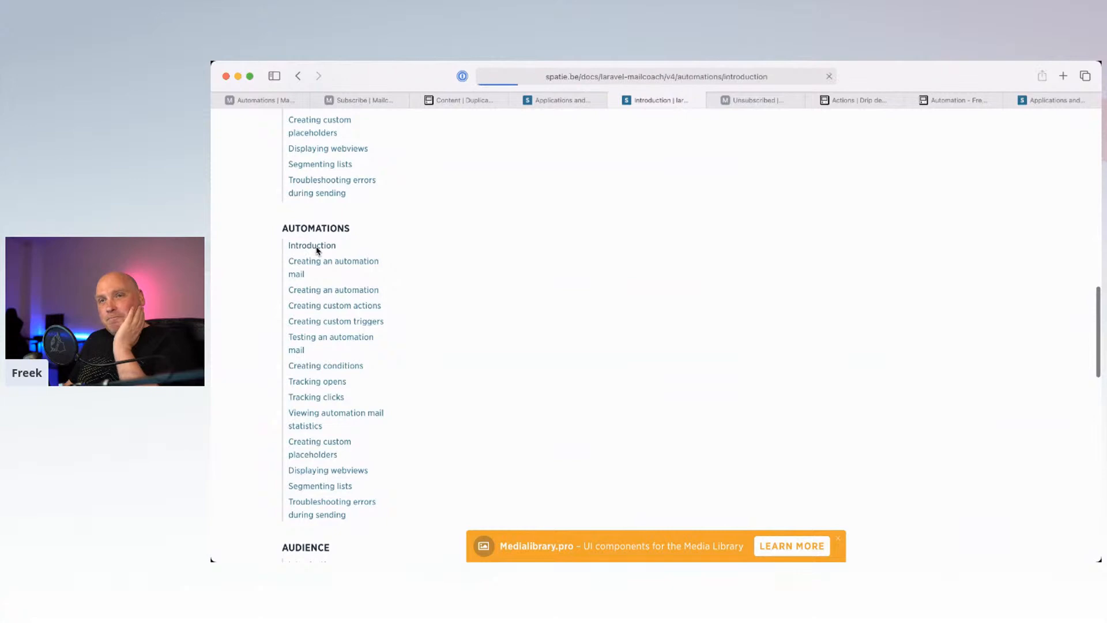
scroll(307, 294, "down", 1)
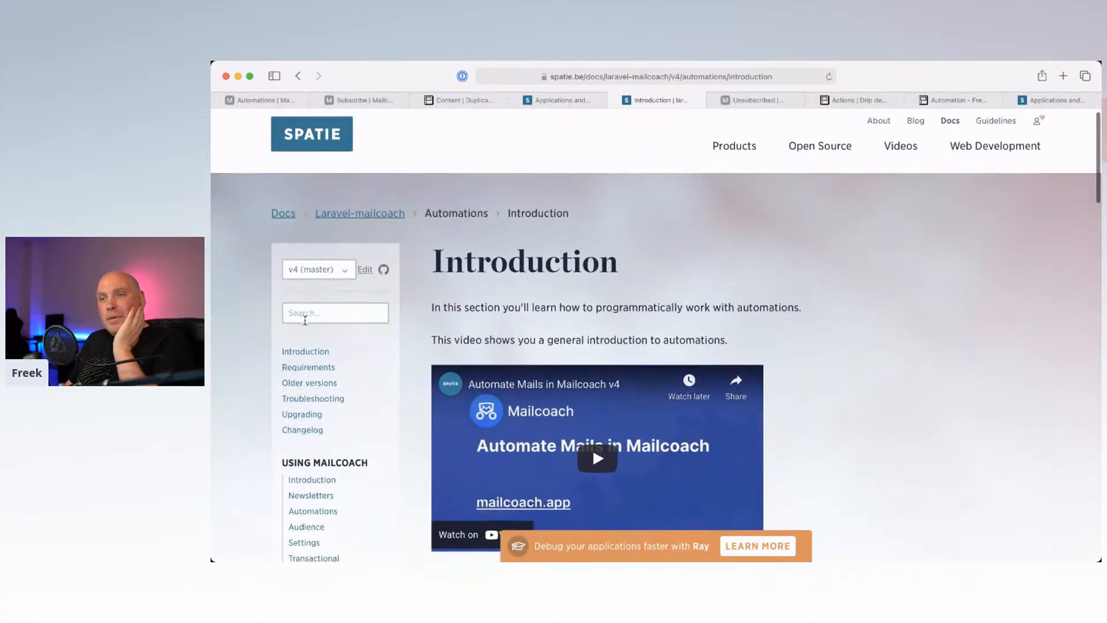
scroll(305, 320, "down", 3)
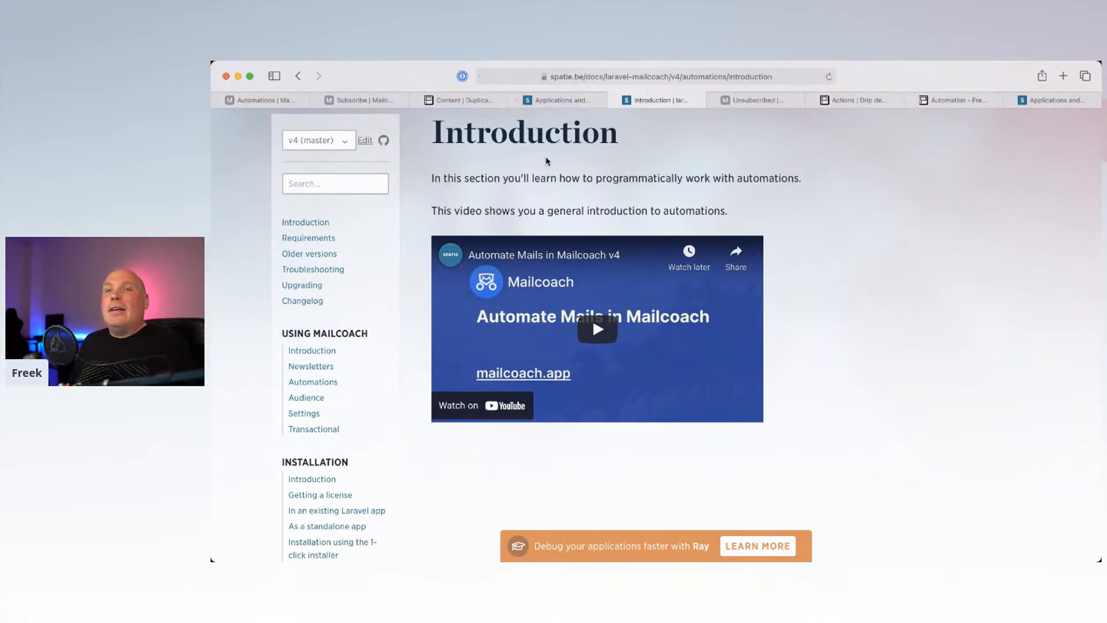
left_click(337, 182)
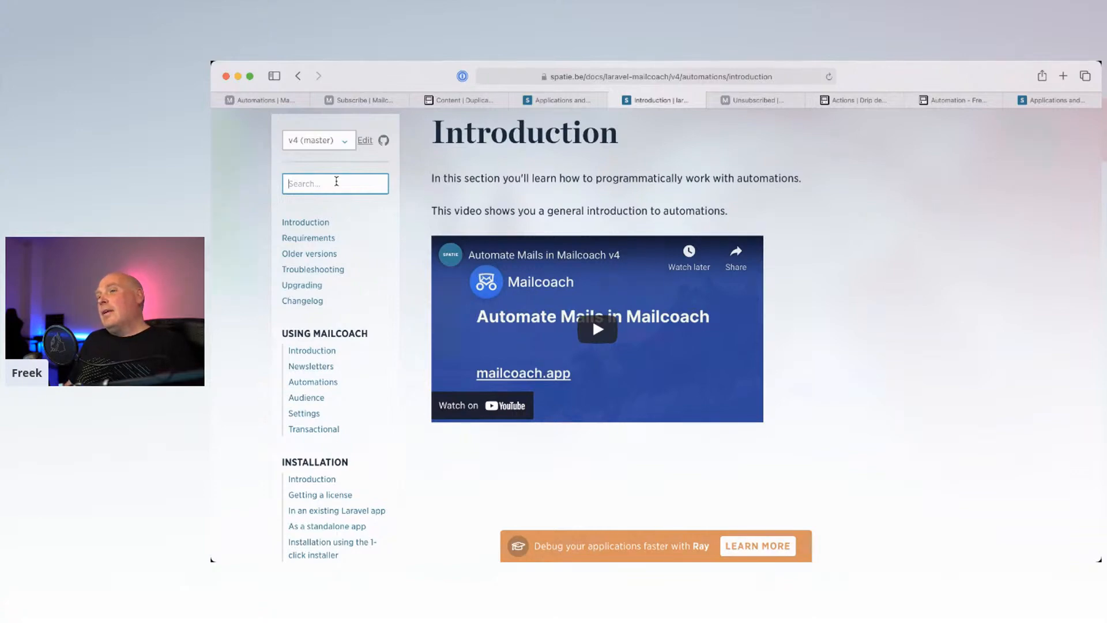
scroll(381, 281, "down", 1)
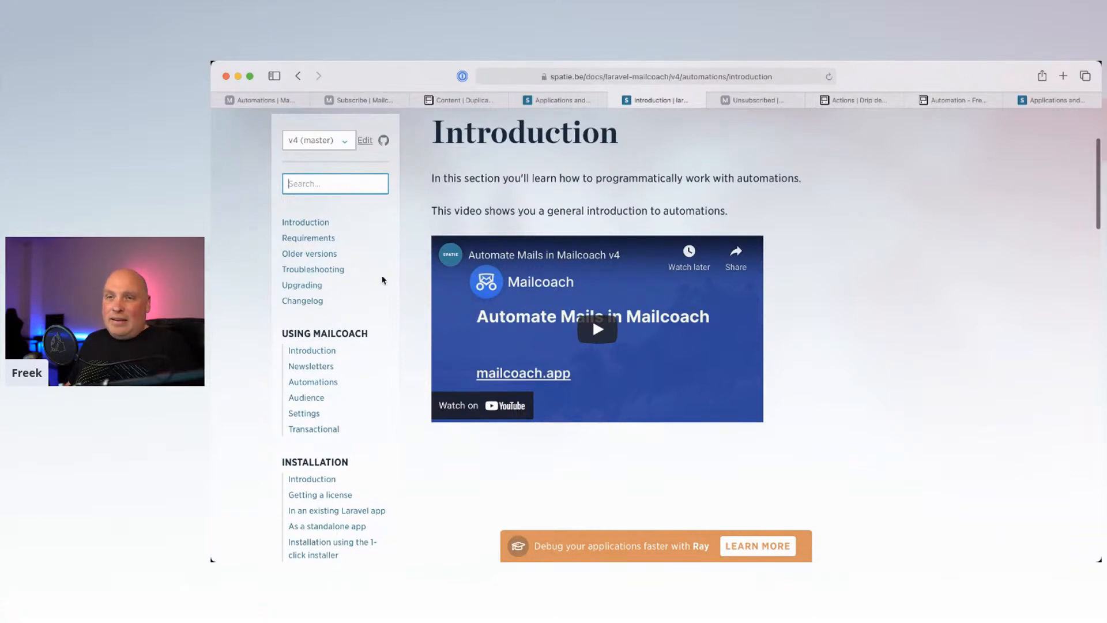
scroll(381, 280, "down", 5)
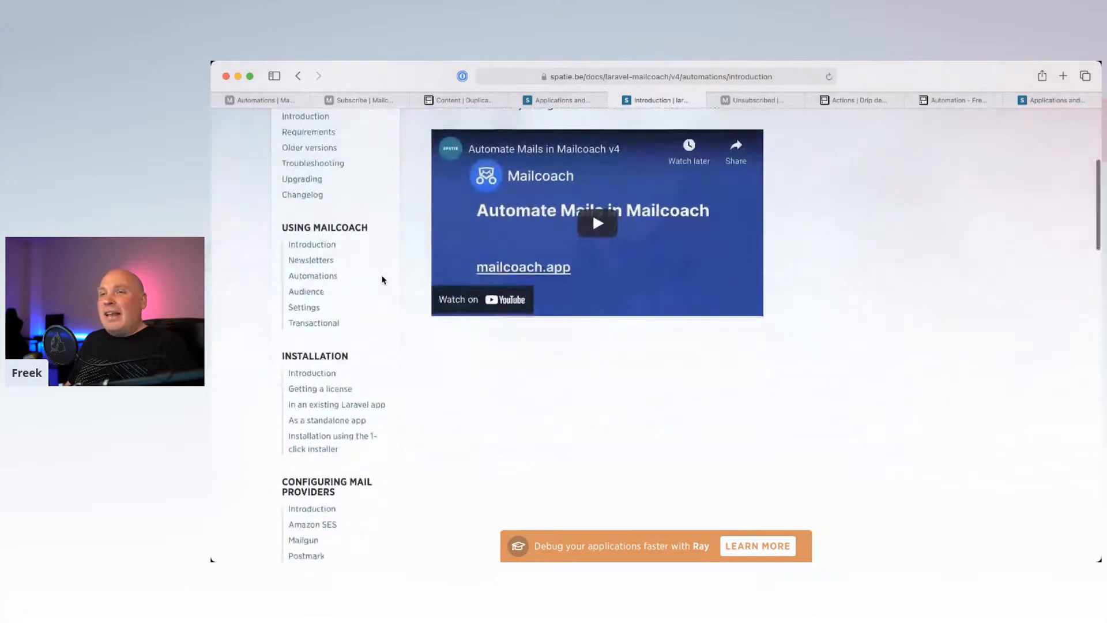
scroll(382, 280, "up", 4)
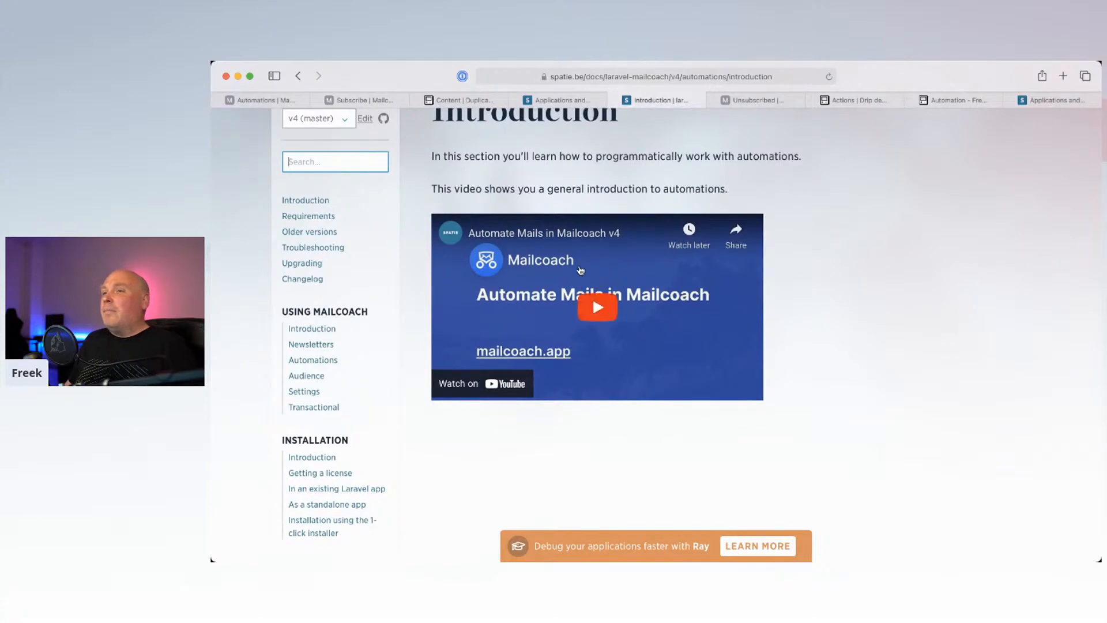
Step: Return to the mailcoach.app home page by entering 'mail' in the address bar
left_click(588, 83)
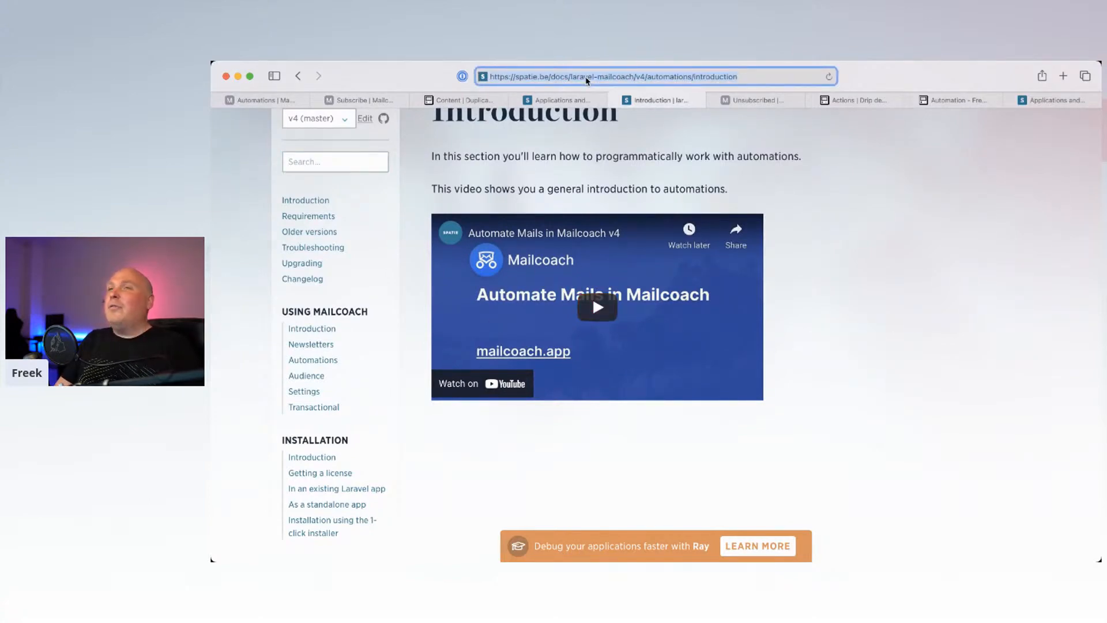
type("mail")
key("Return")
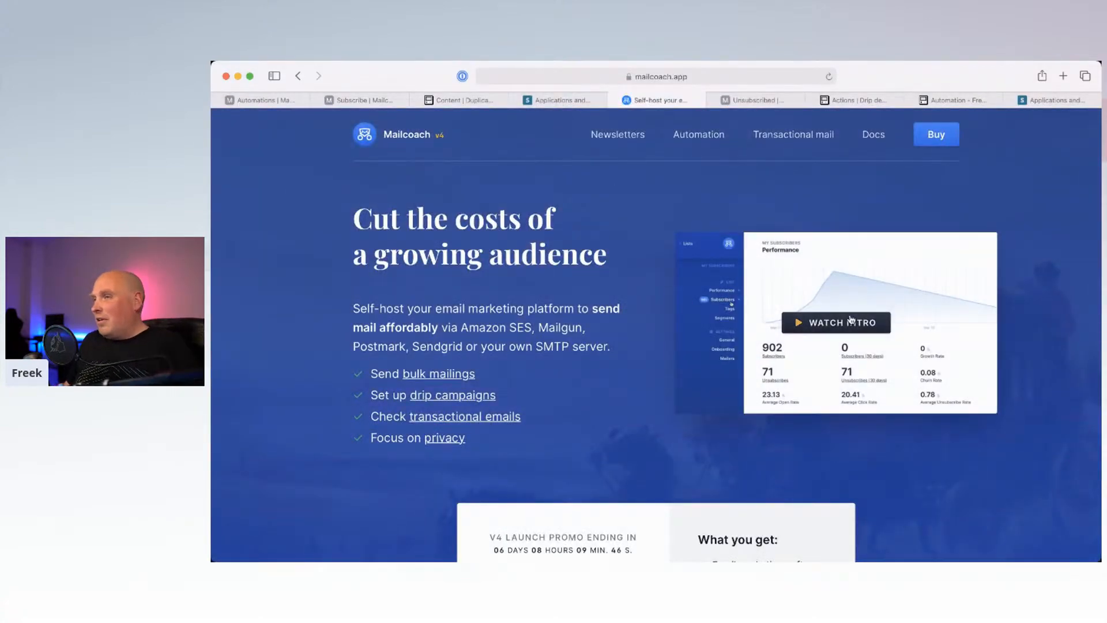
scroll(850, 318, "down", 5)
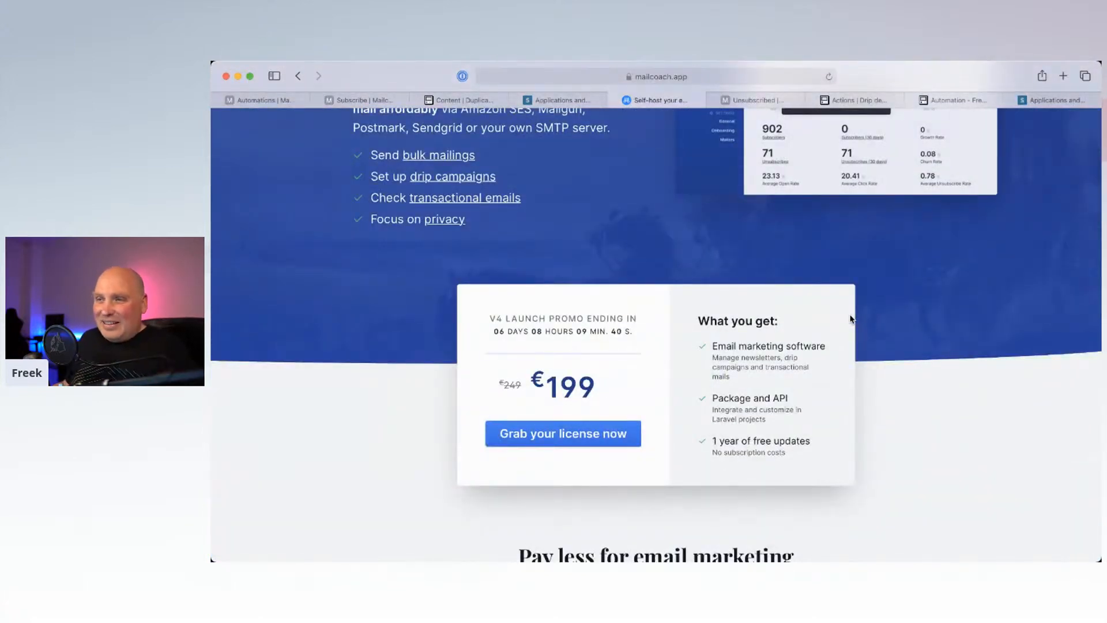
scroll(851, 319, "down", 1)
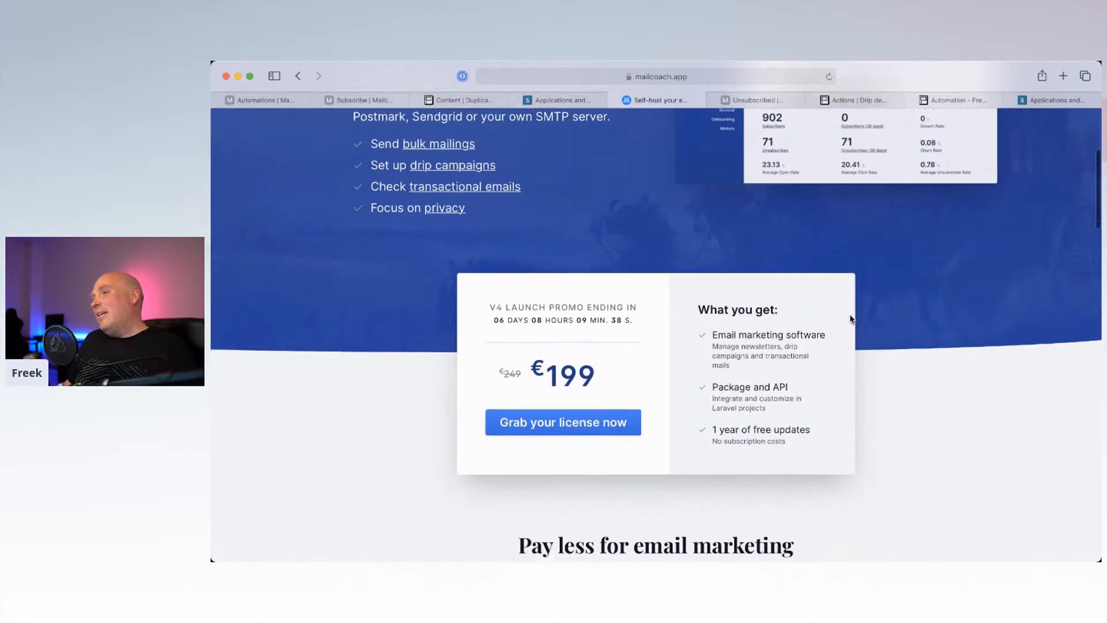
scroll(851, 318, "down", 1)
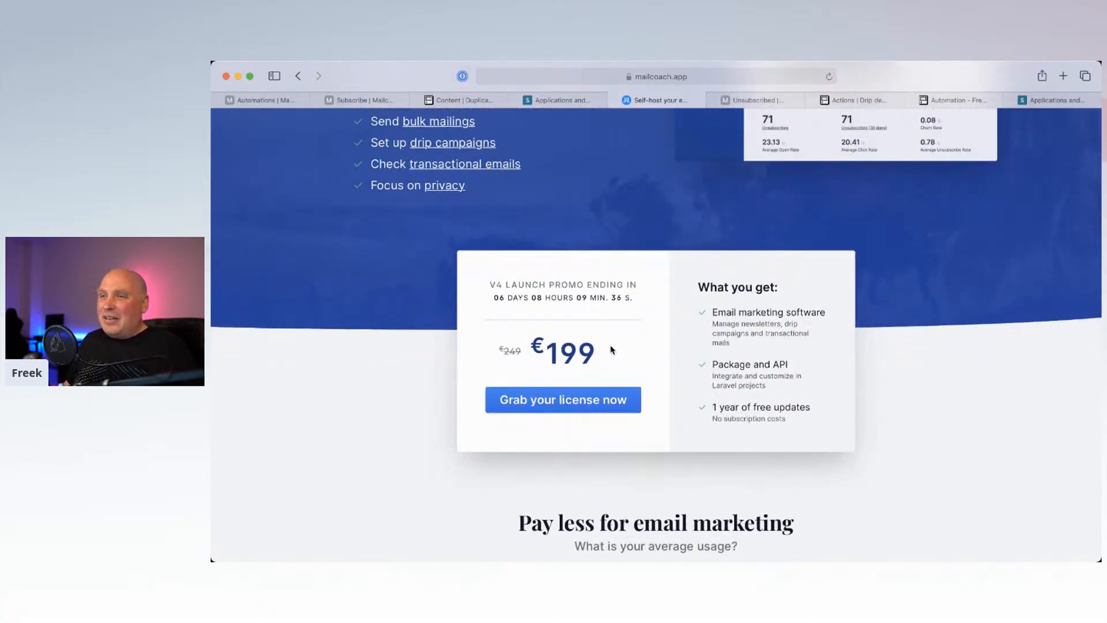
left_click_drag(522, 352, 501, 351)
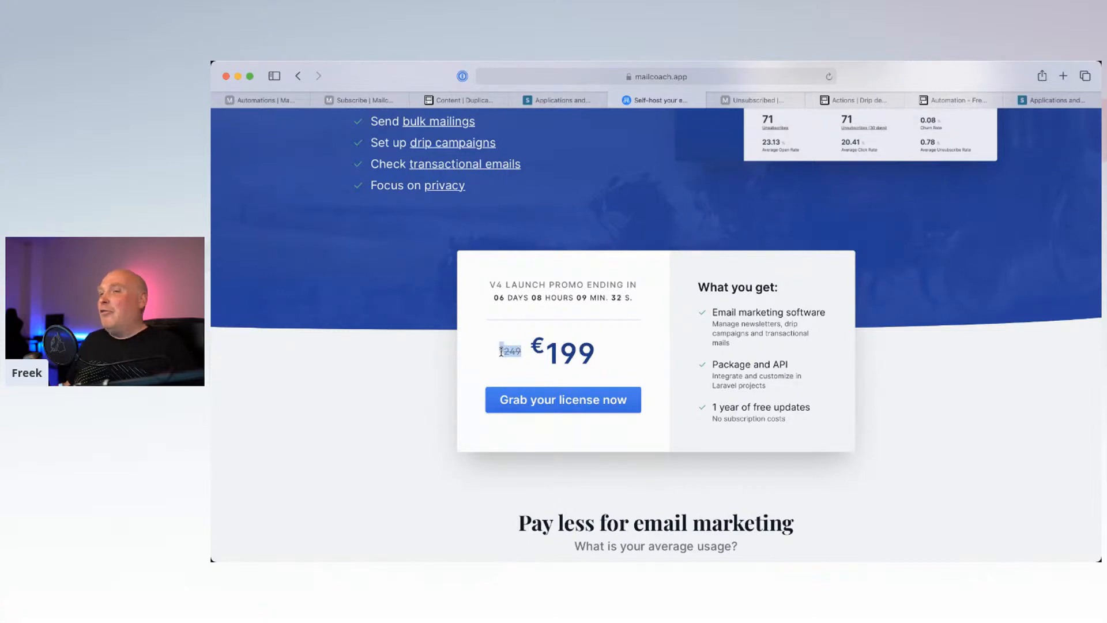
left_click(501, 351)
left_click_drag(592, 345, 532, 346)
left_click(535, 346)
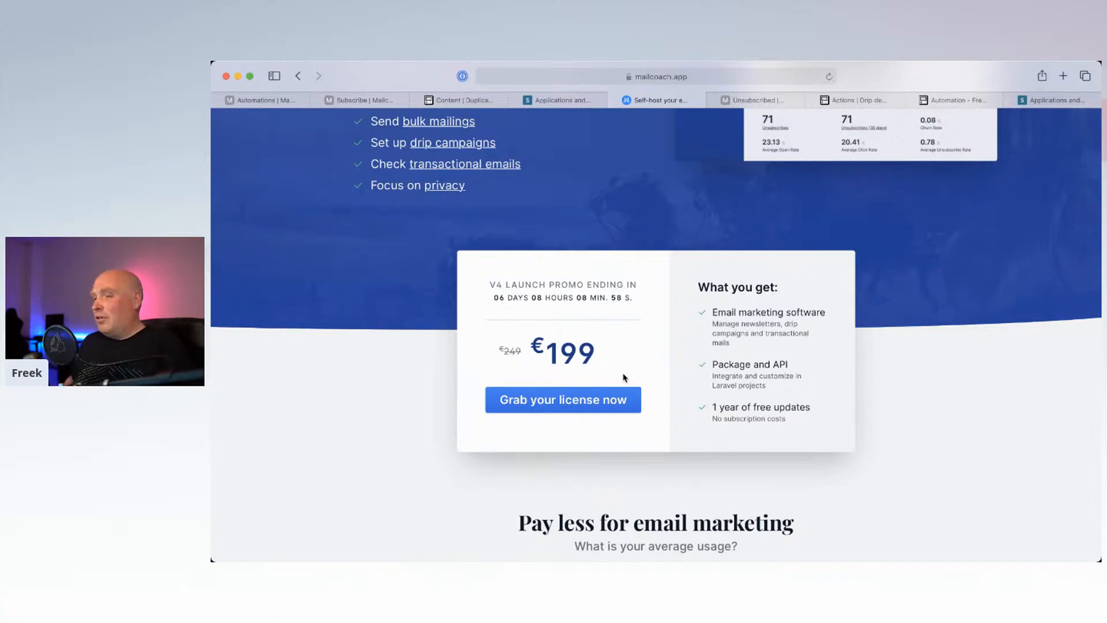
scroll(623, 378, "up", 5)
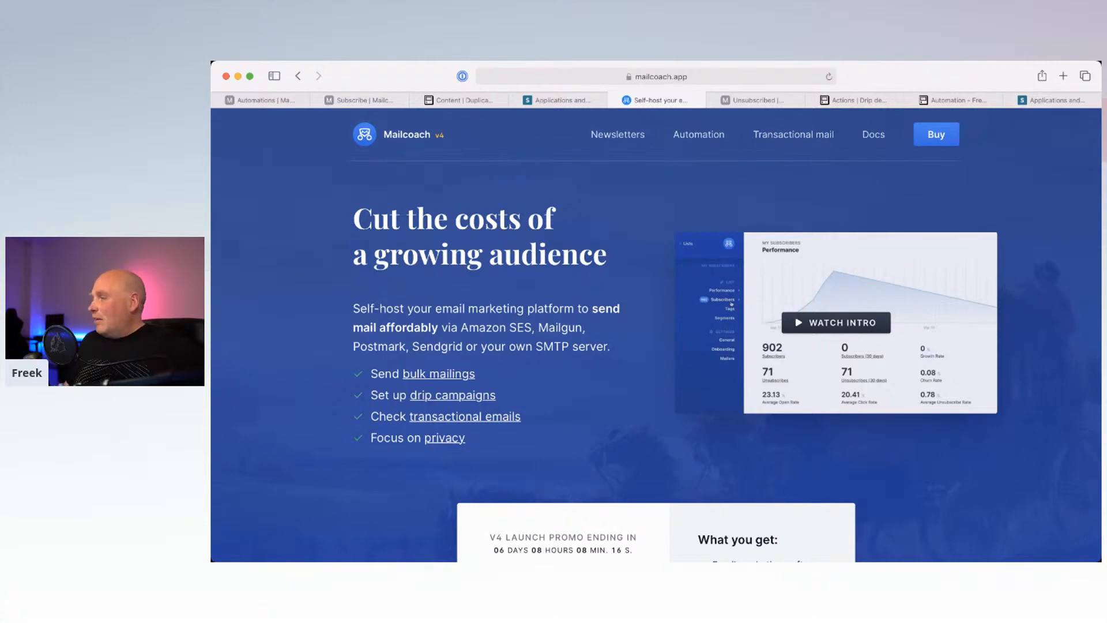
key("super+Tab")
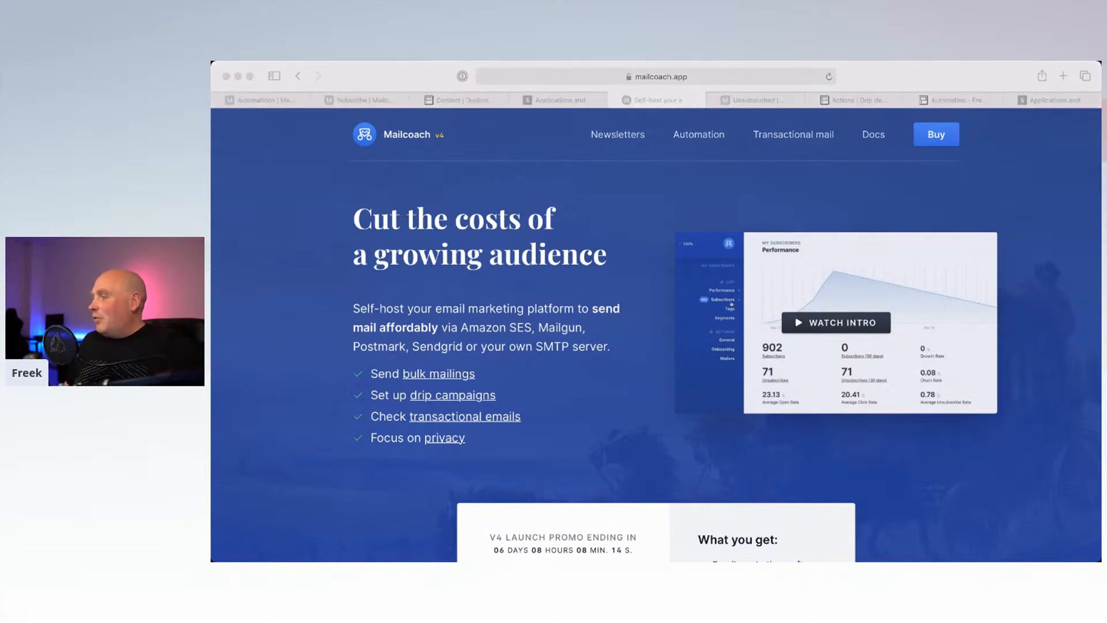